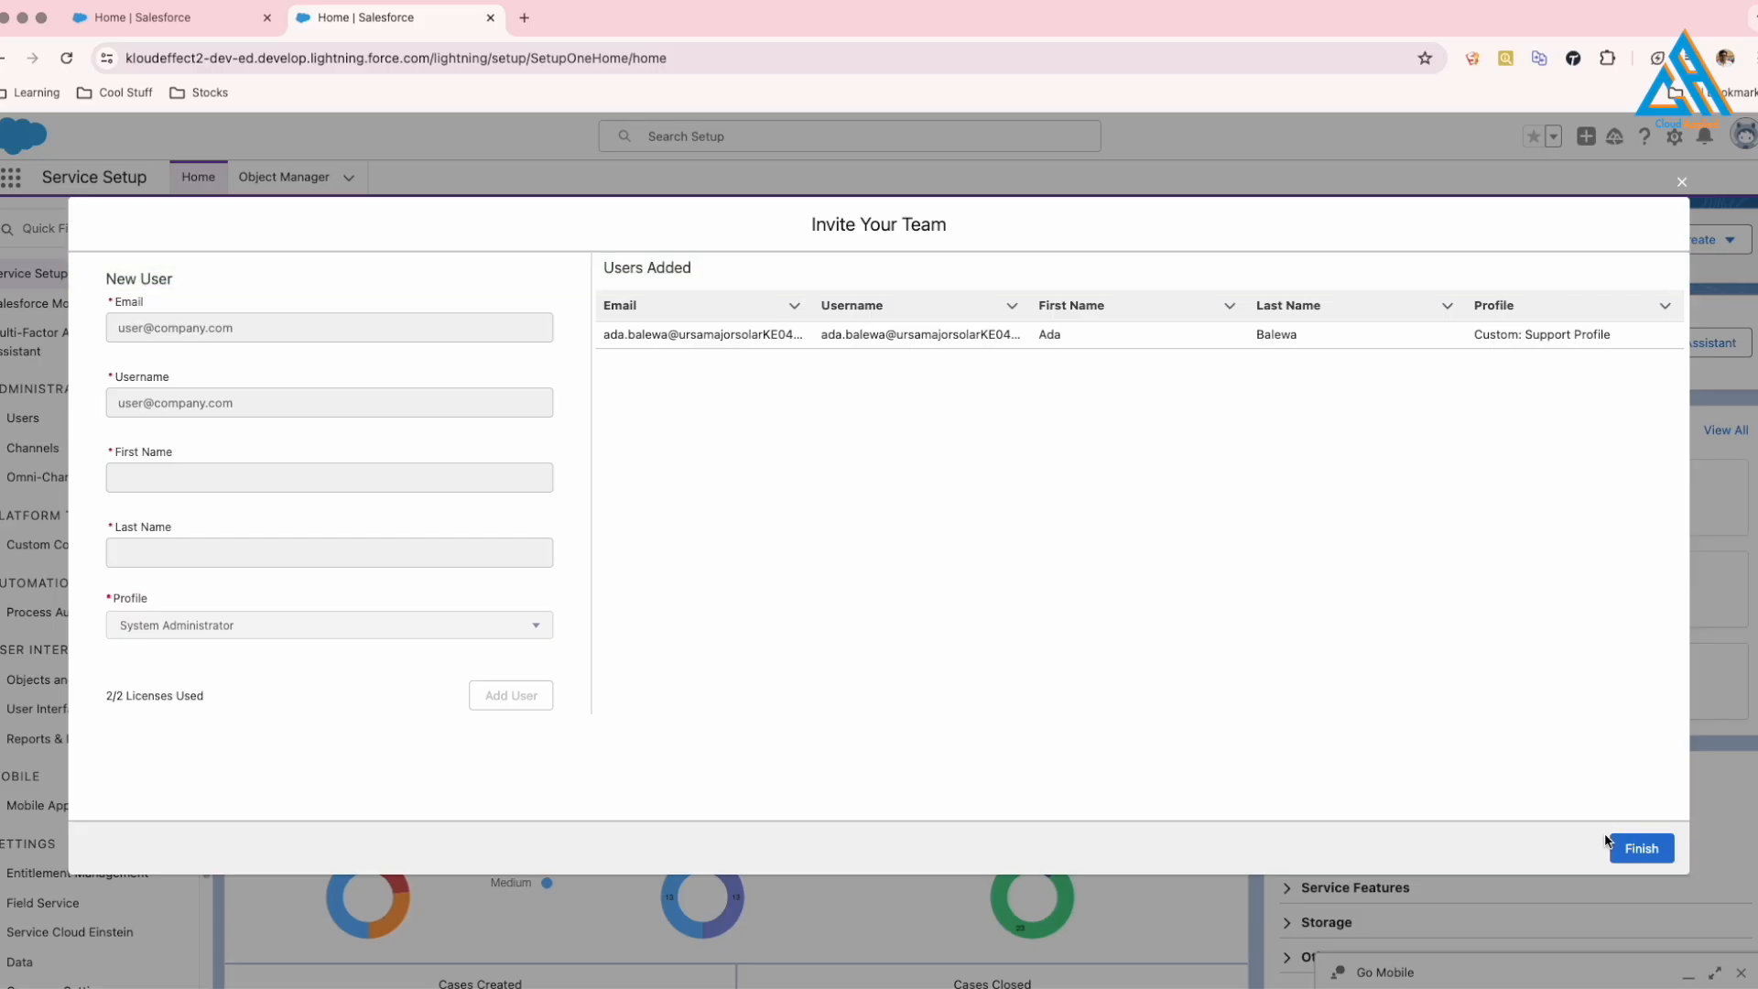
Finish the Invite Your Team flow and look over the performance and license usage on Service Setup Home.
left_click(1638, 849)
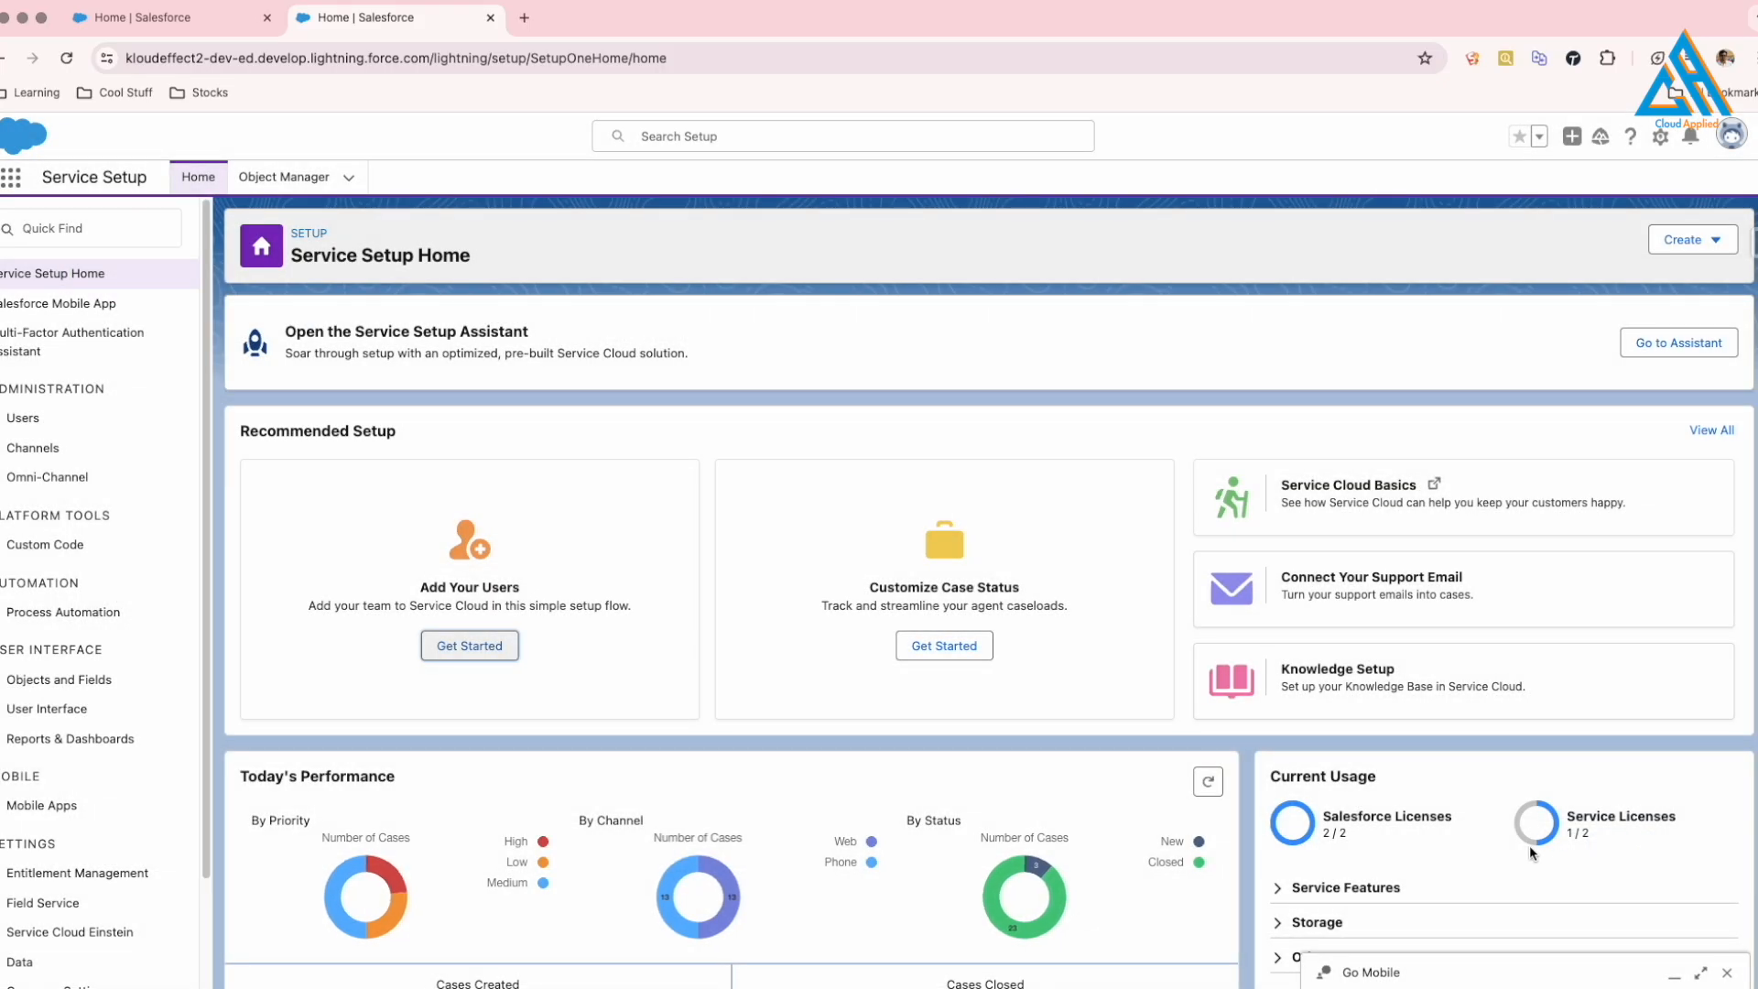
scroll(1043, 677, "down", 2)
scroll(1057, 673, "up", 1)
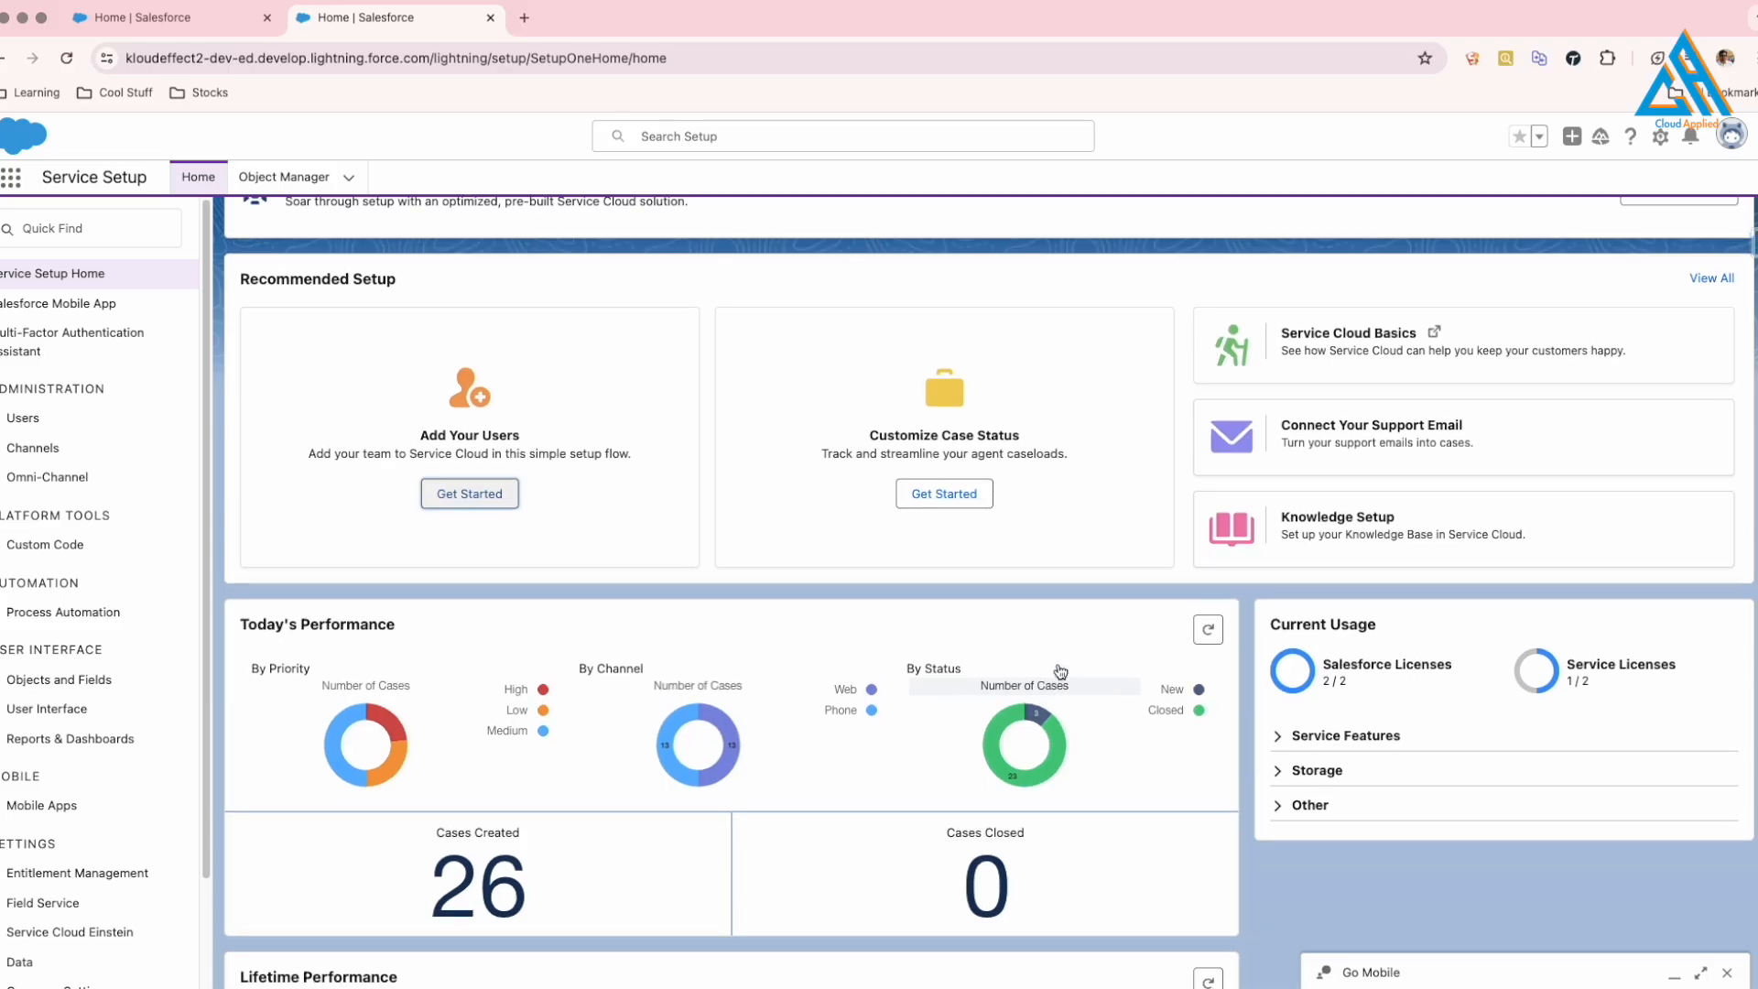
From the Users setup page, open the newly added support user's record and start editing the assigned Custom: Support Profile.
left_click(91, 228)
type("users")
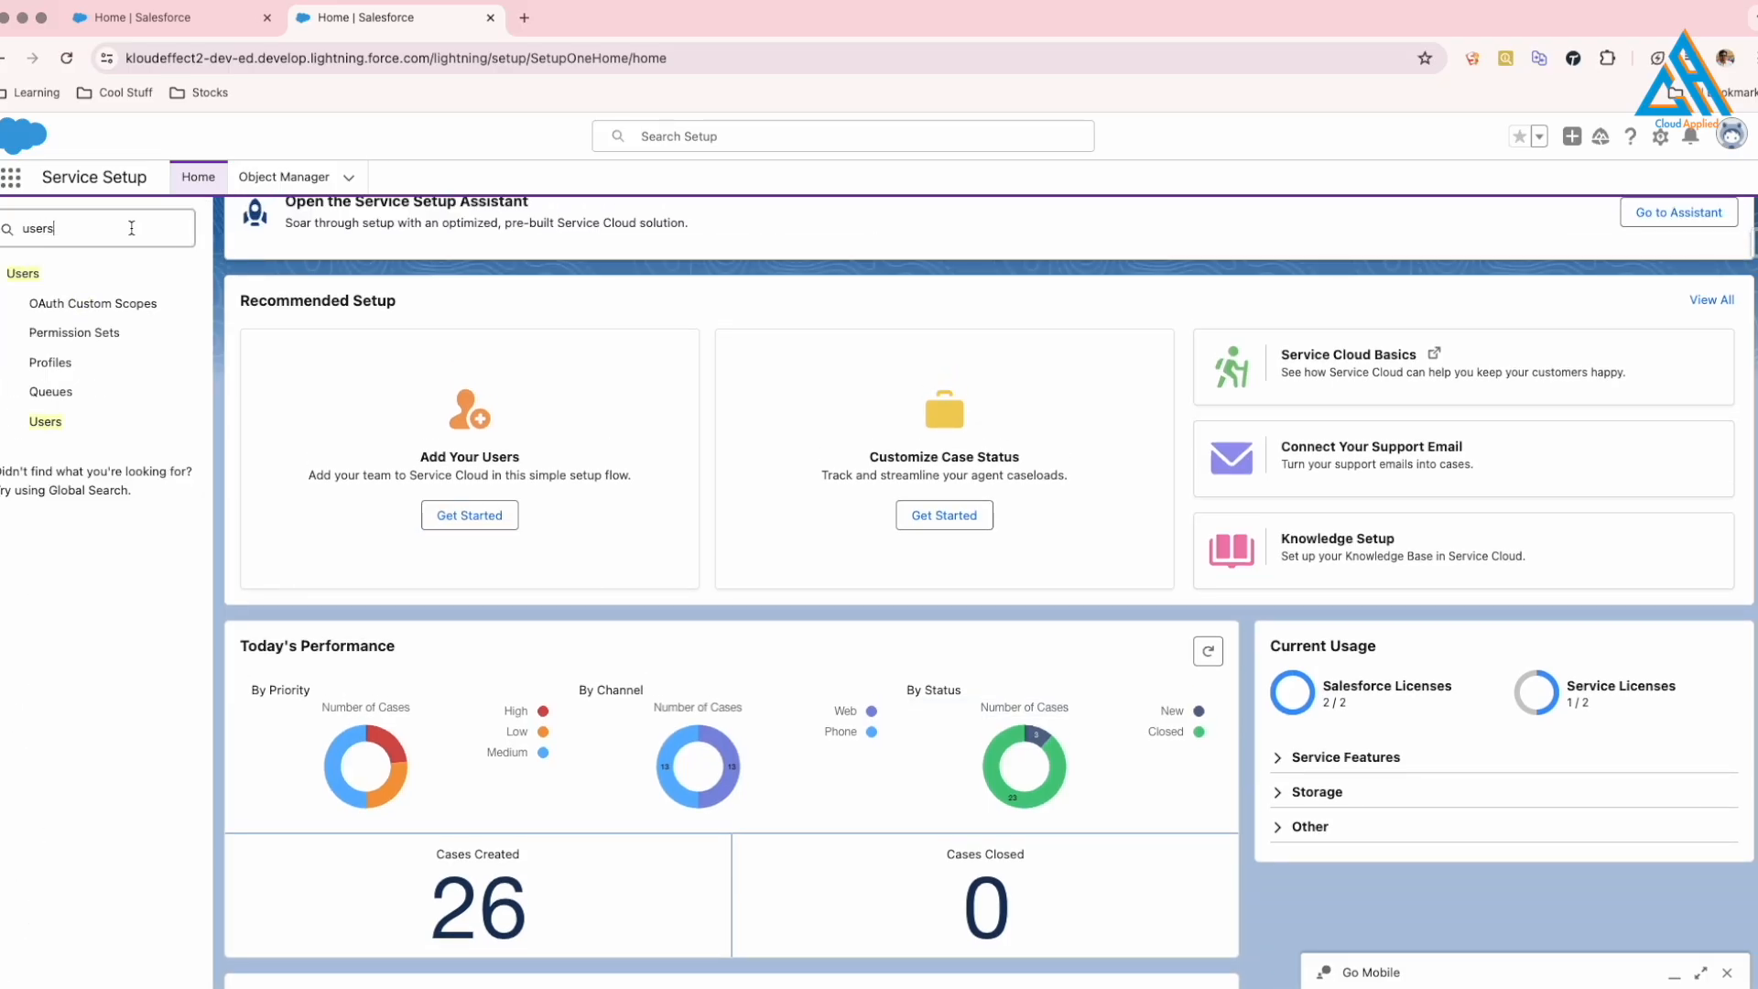
left_click(46, 422)
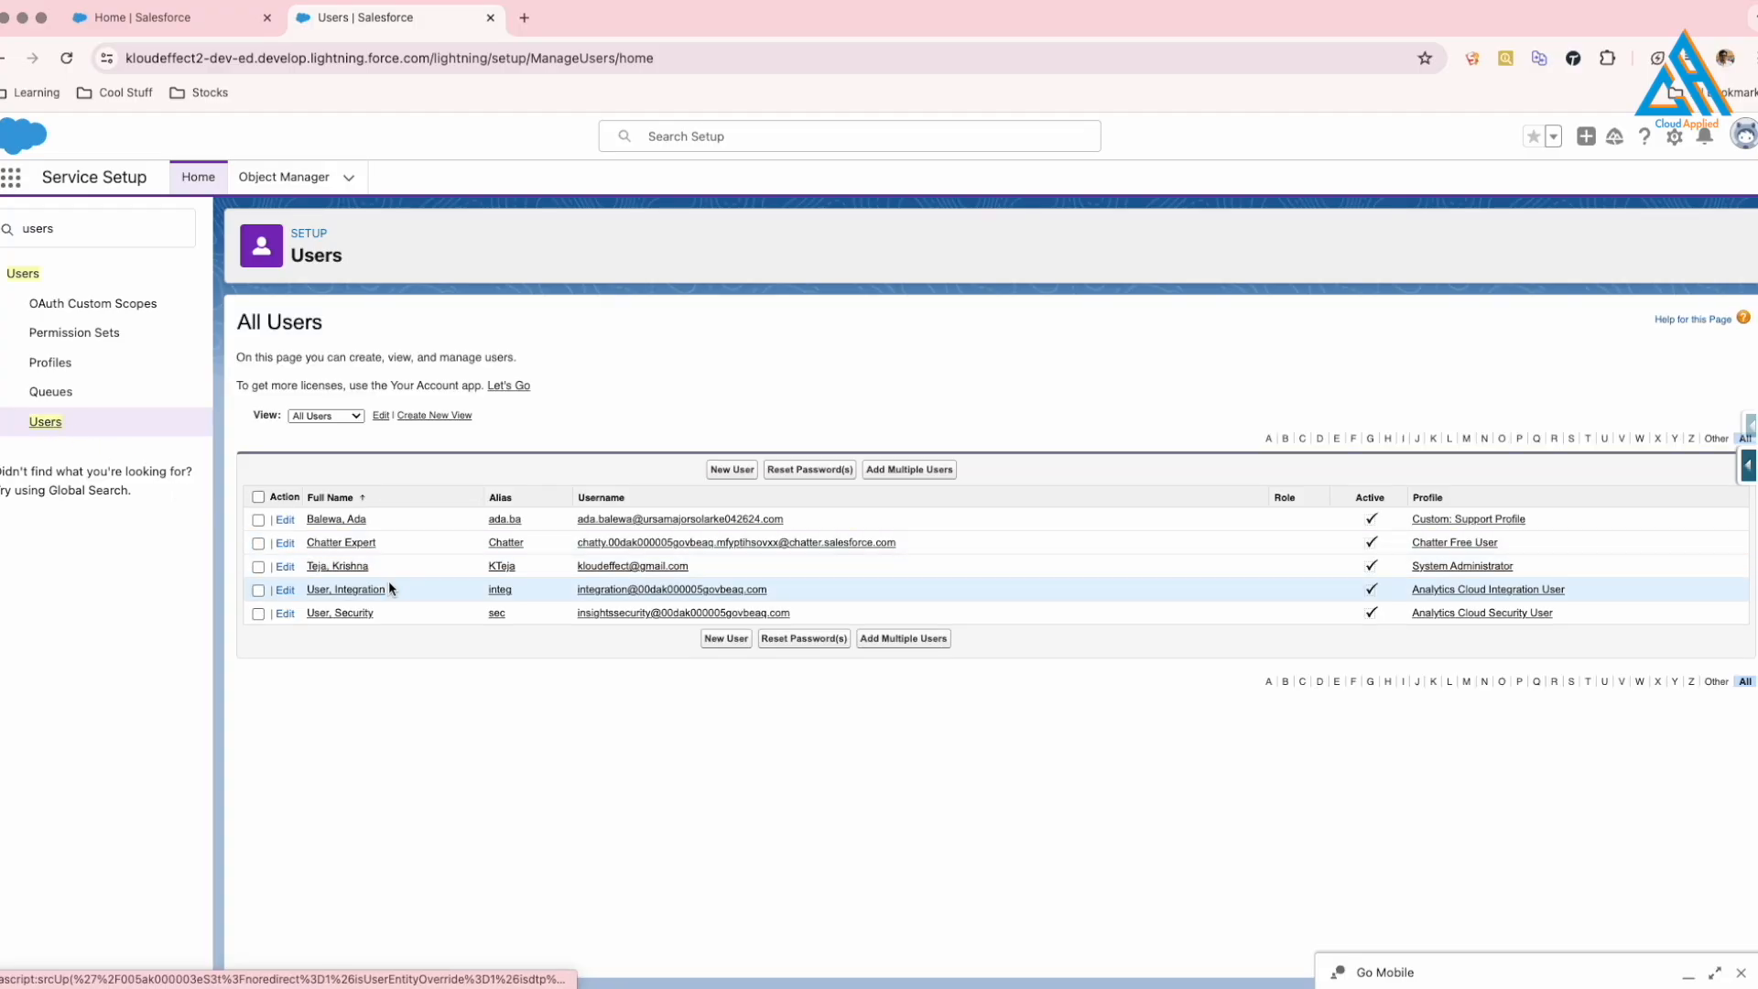
left_click(337, 521)
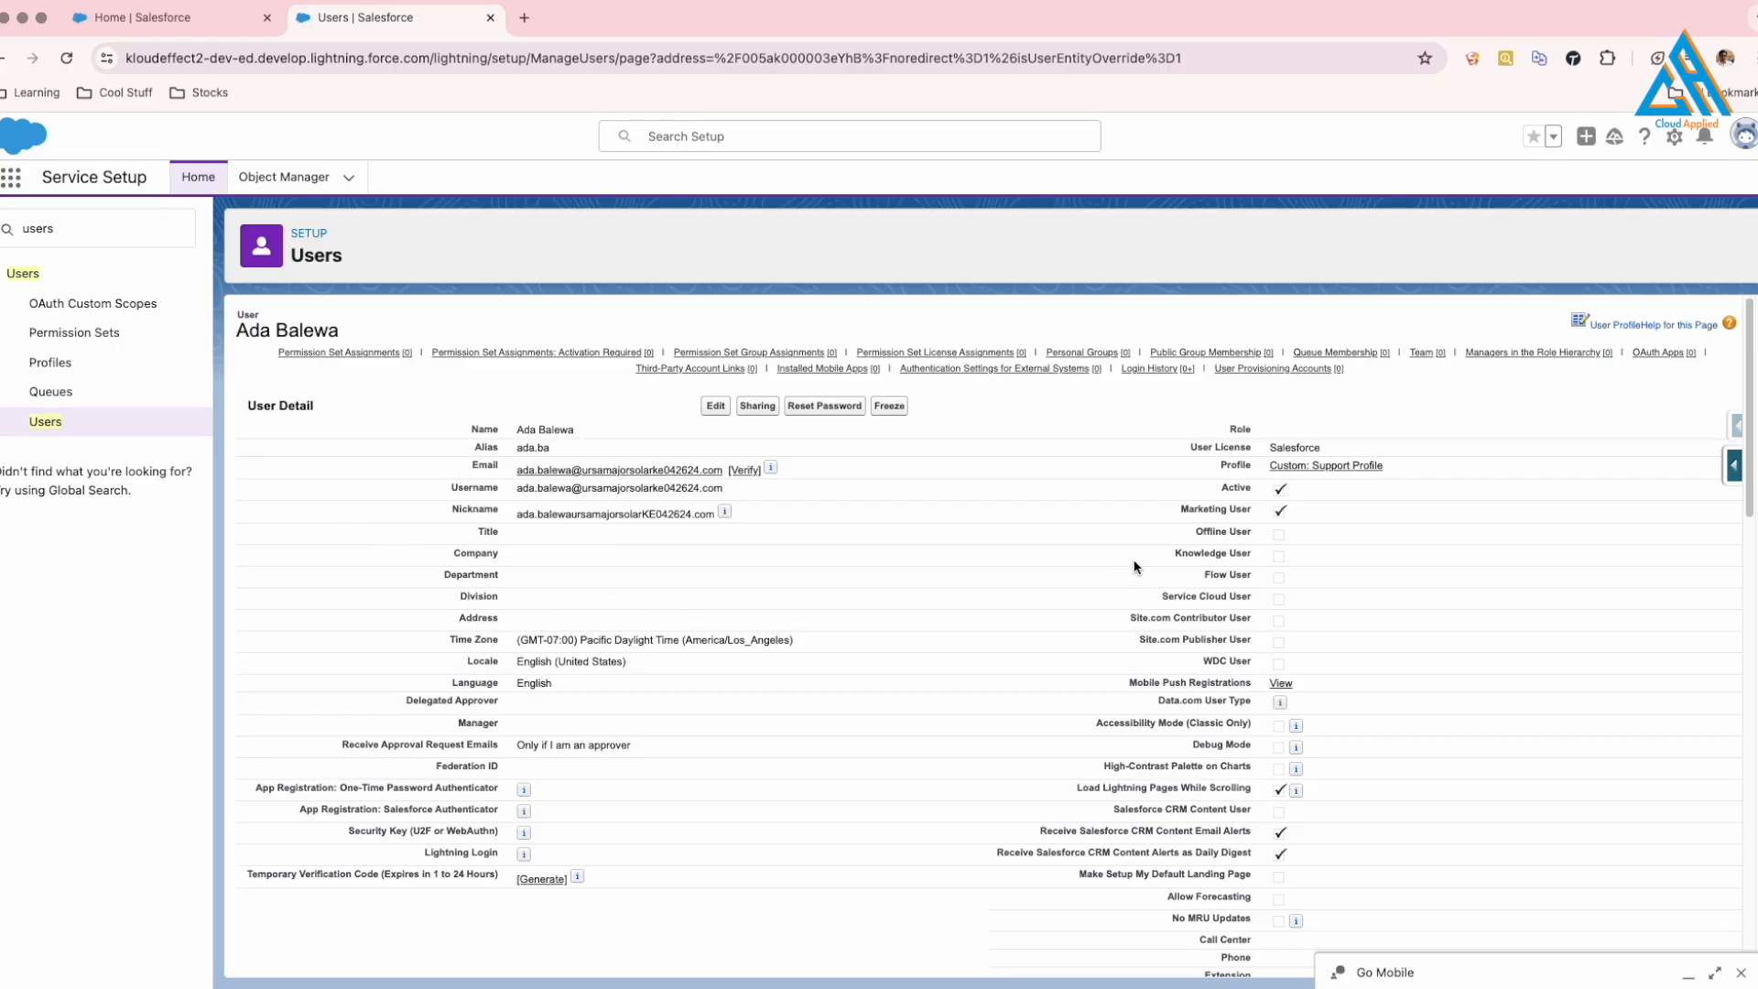
left_click(1334, 467)
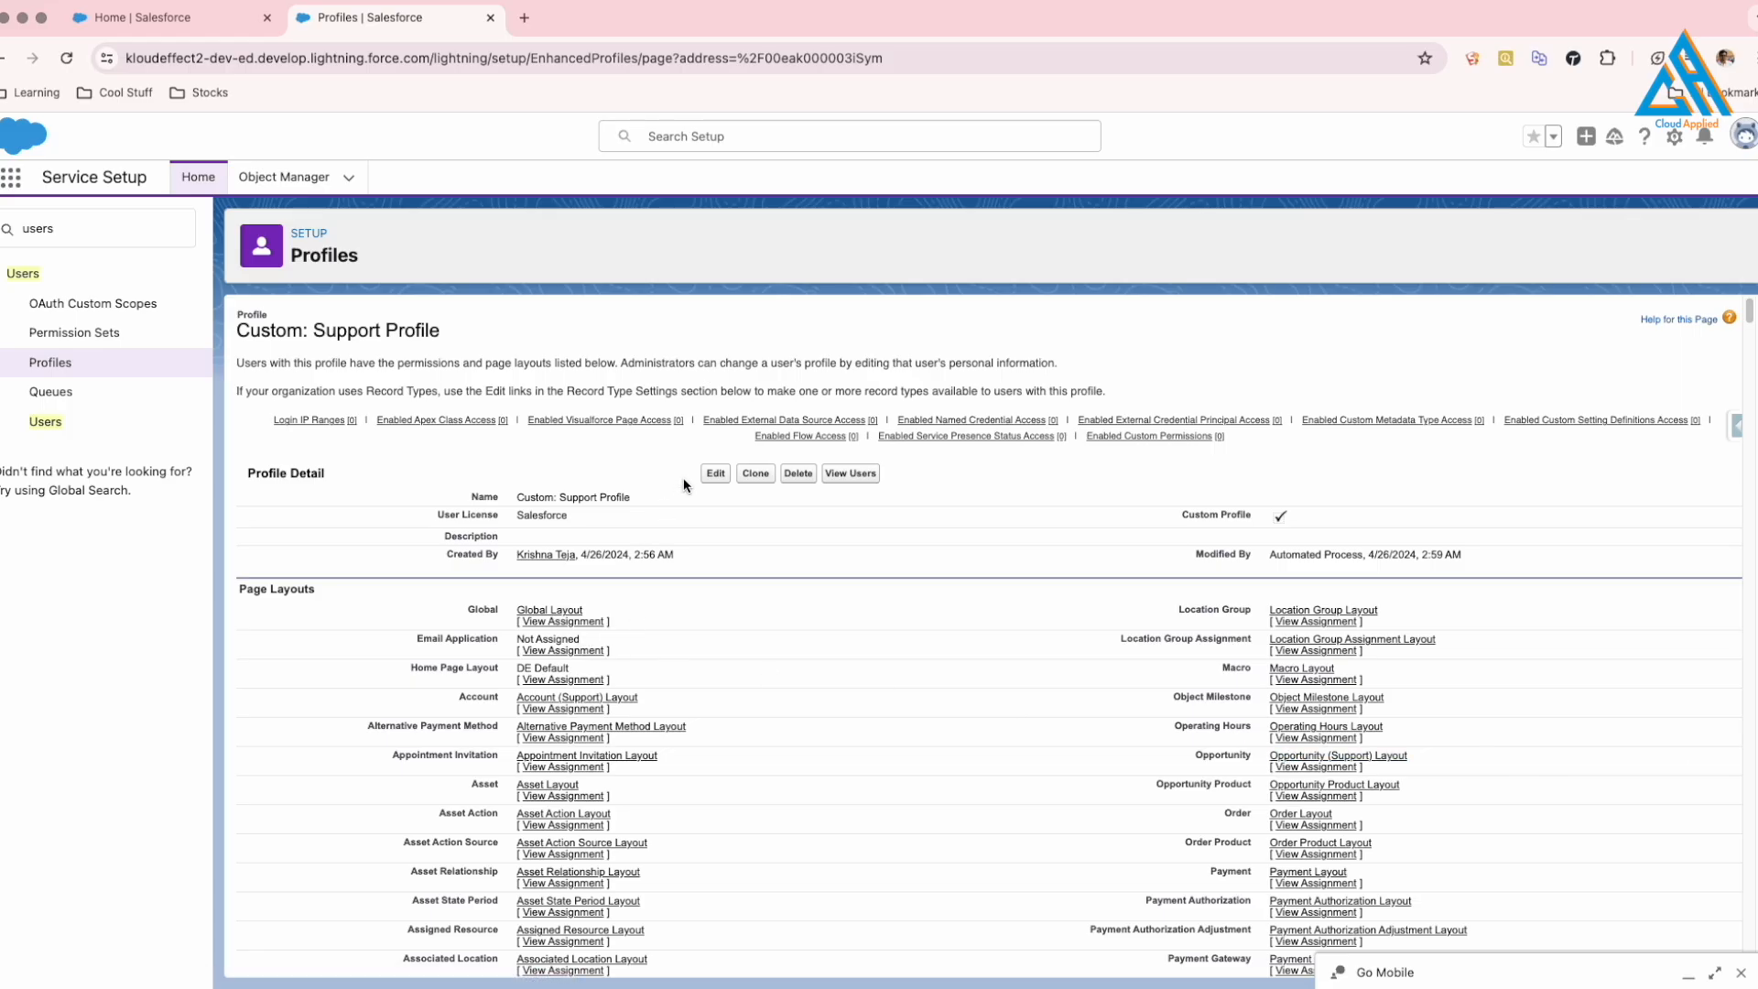
left_click(715, 473)
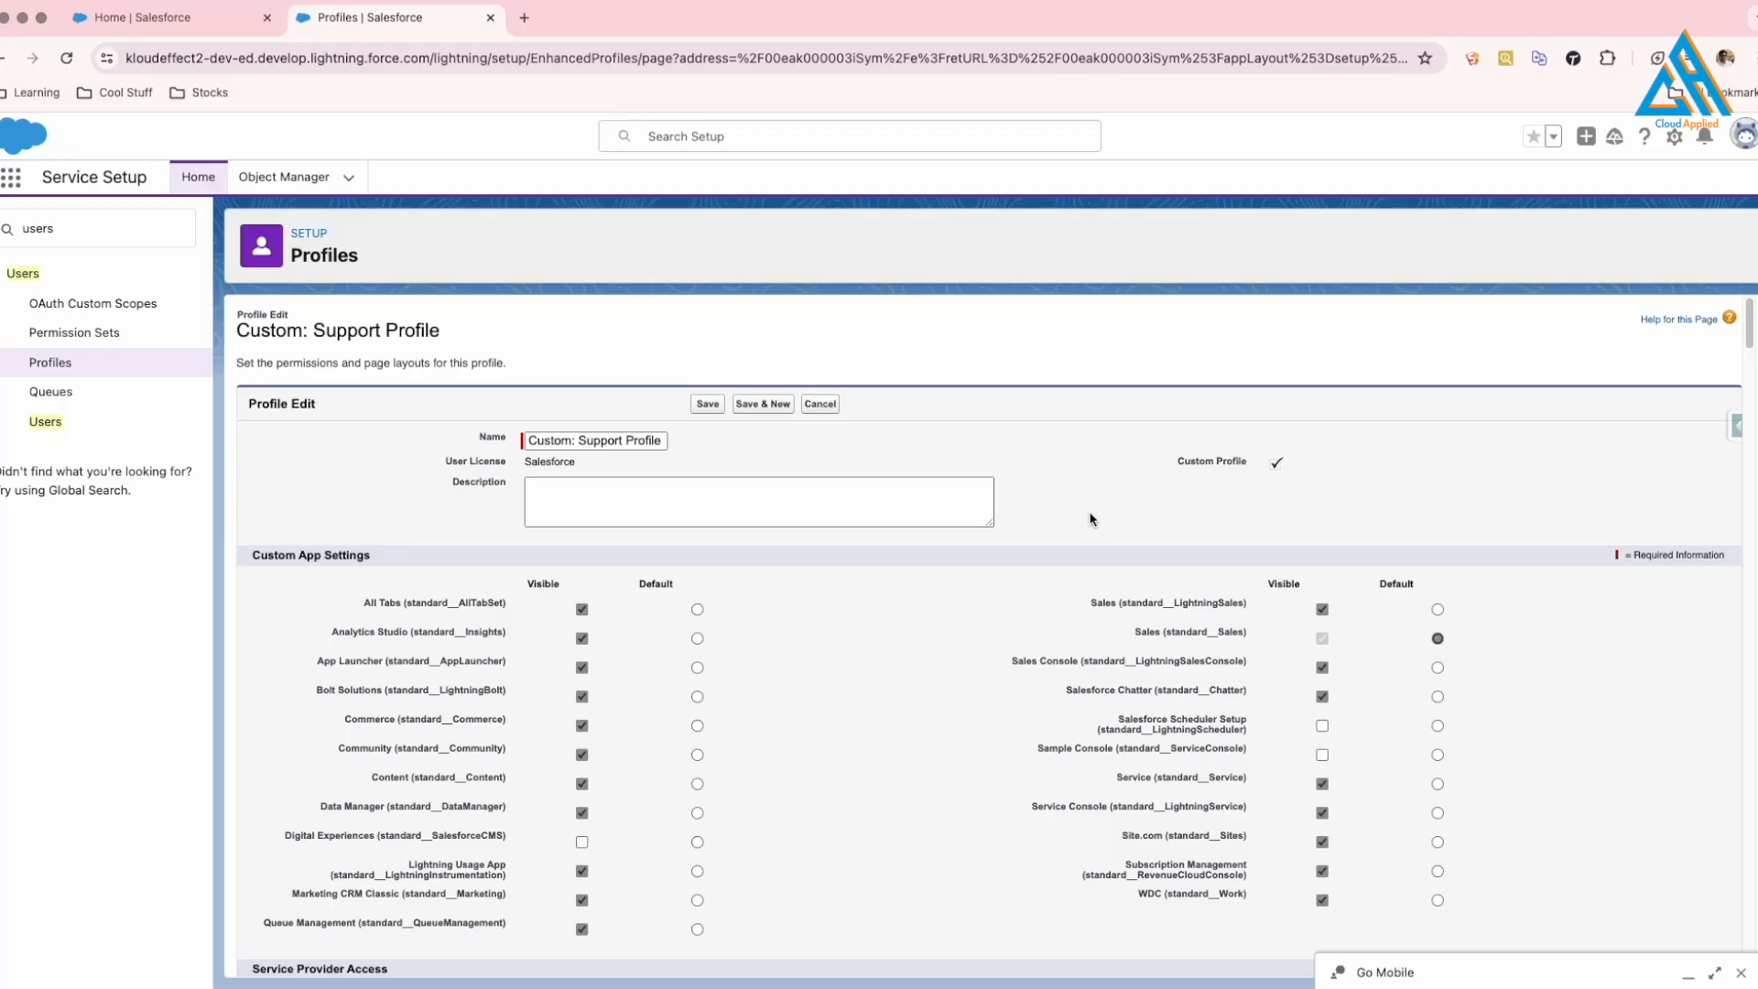
Find the Lightning Experience User permission in the Custom: Support Profile, enable it, and save the profile.
key("super+f")
type("Lignt")
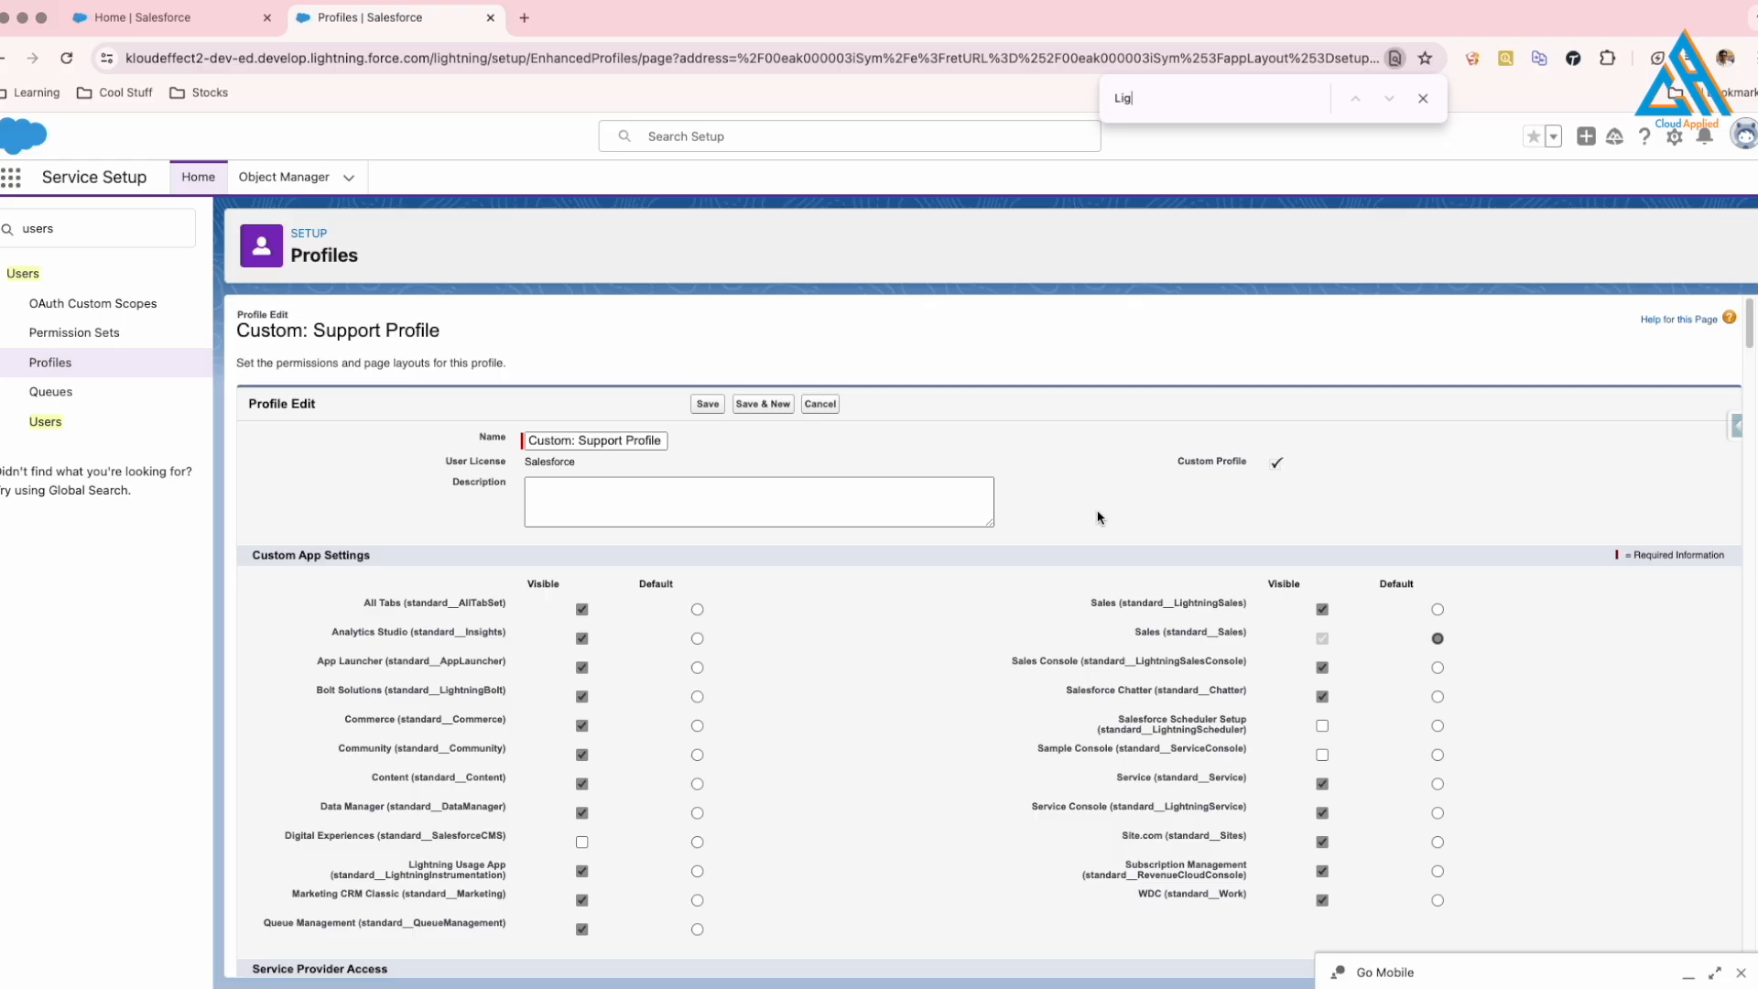
key("BackSpace")
key("BackSpace")
type("ght")
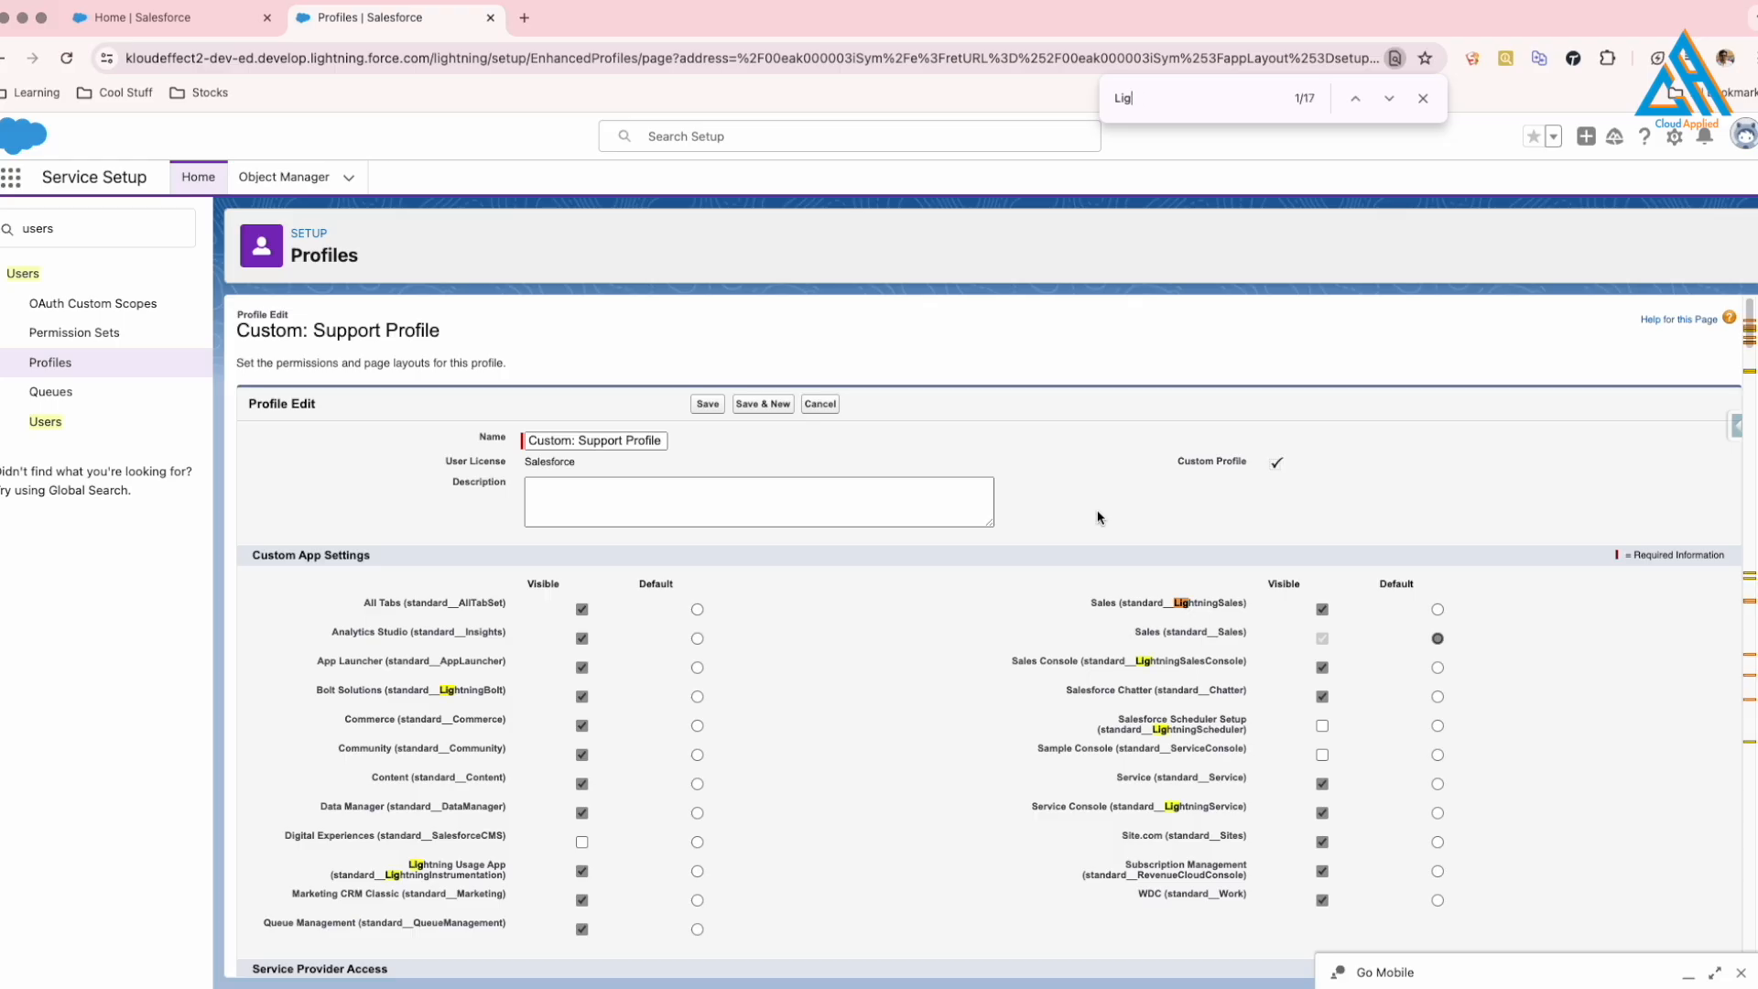
key("BackSpace")
key("BackSpace")
type("htni")
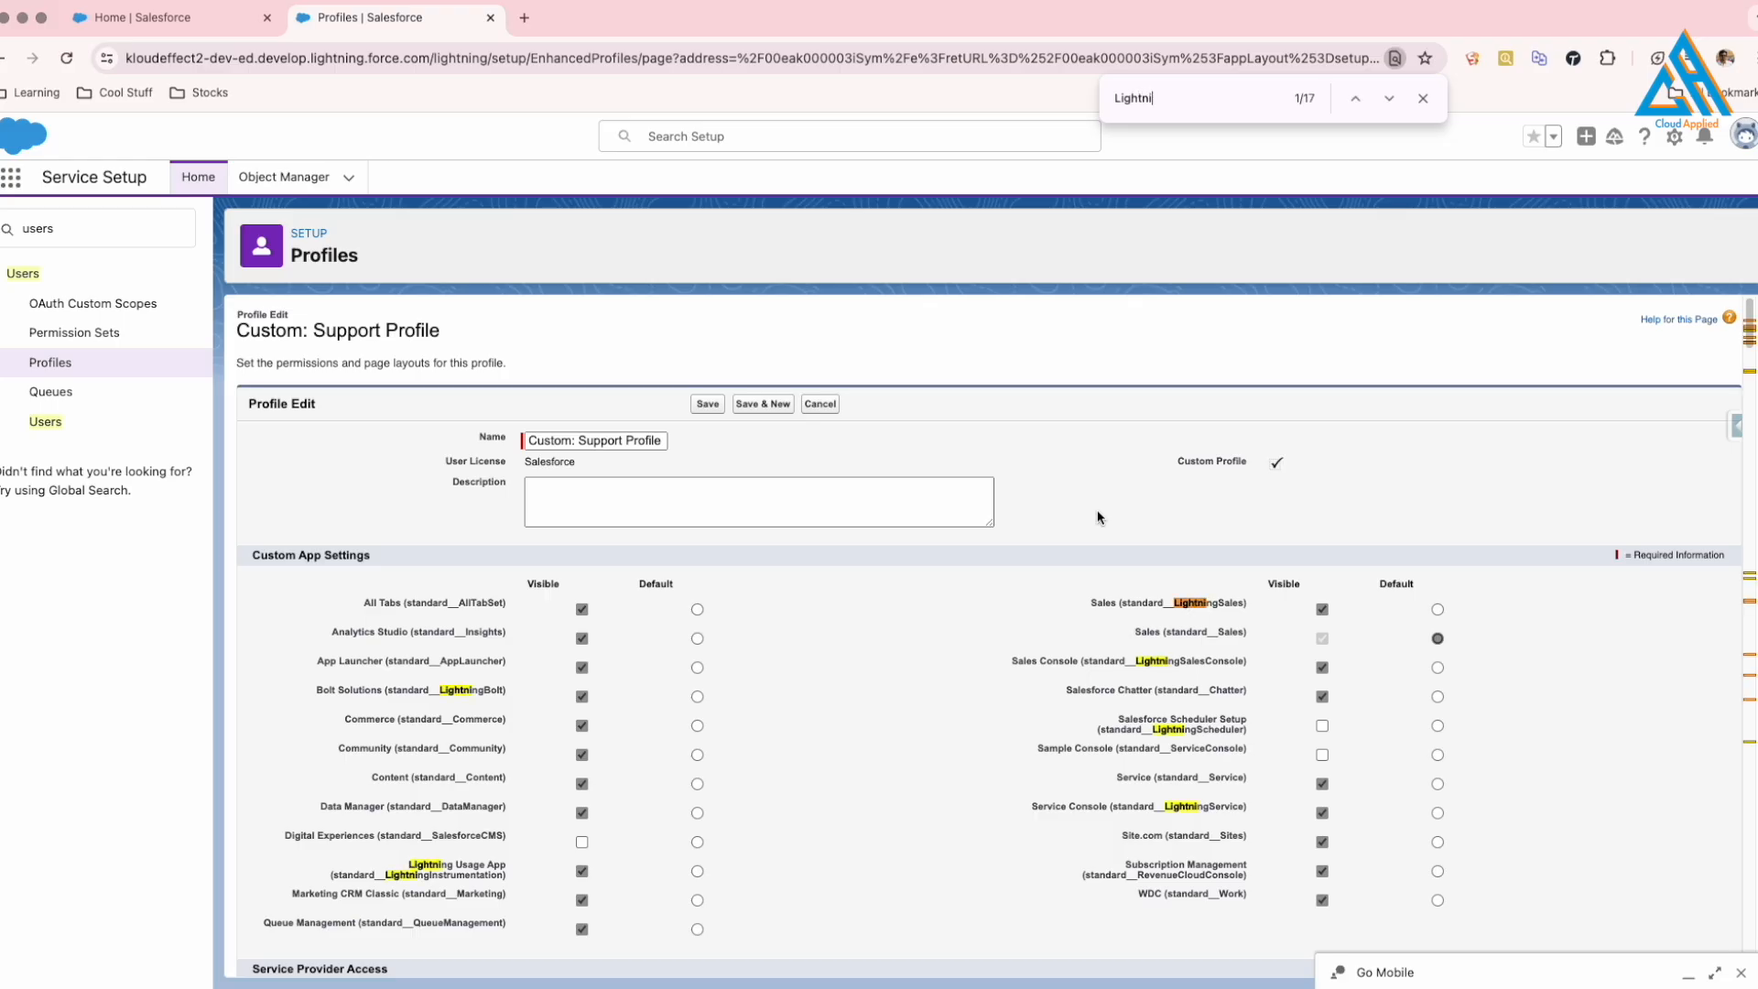
type("ng Ex")
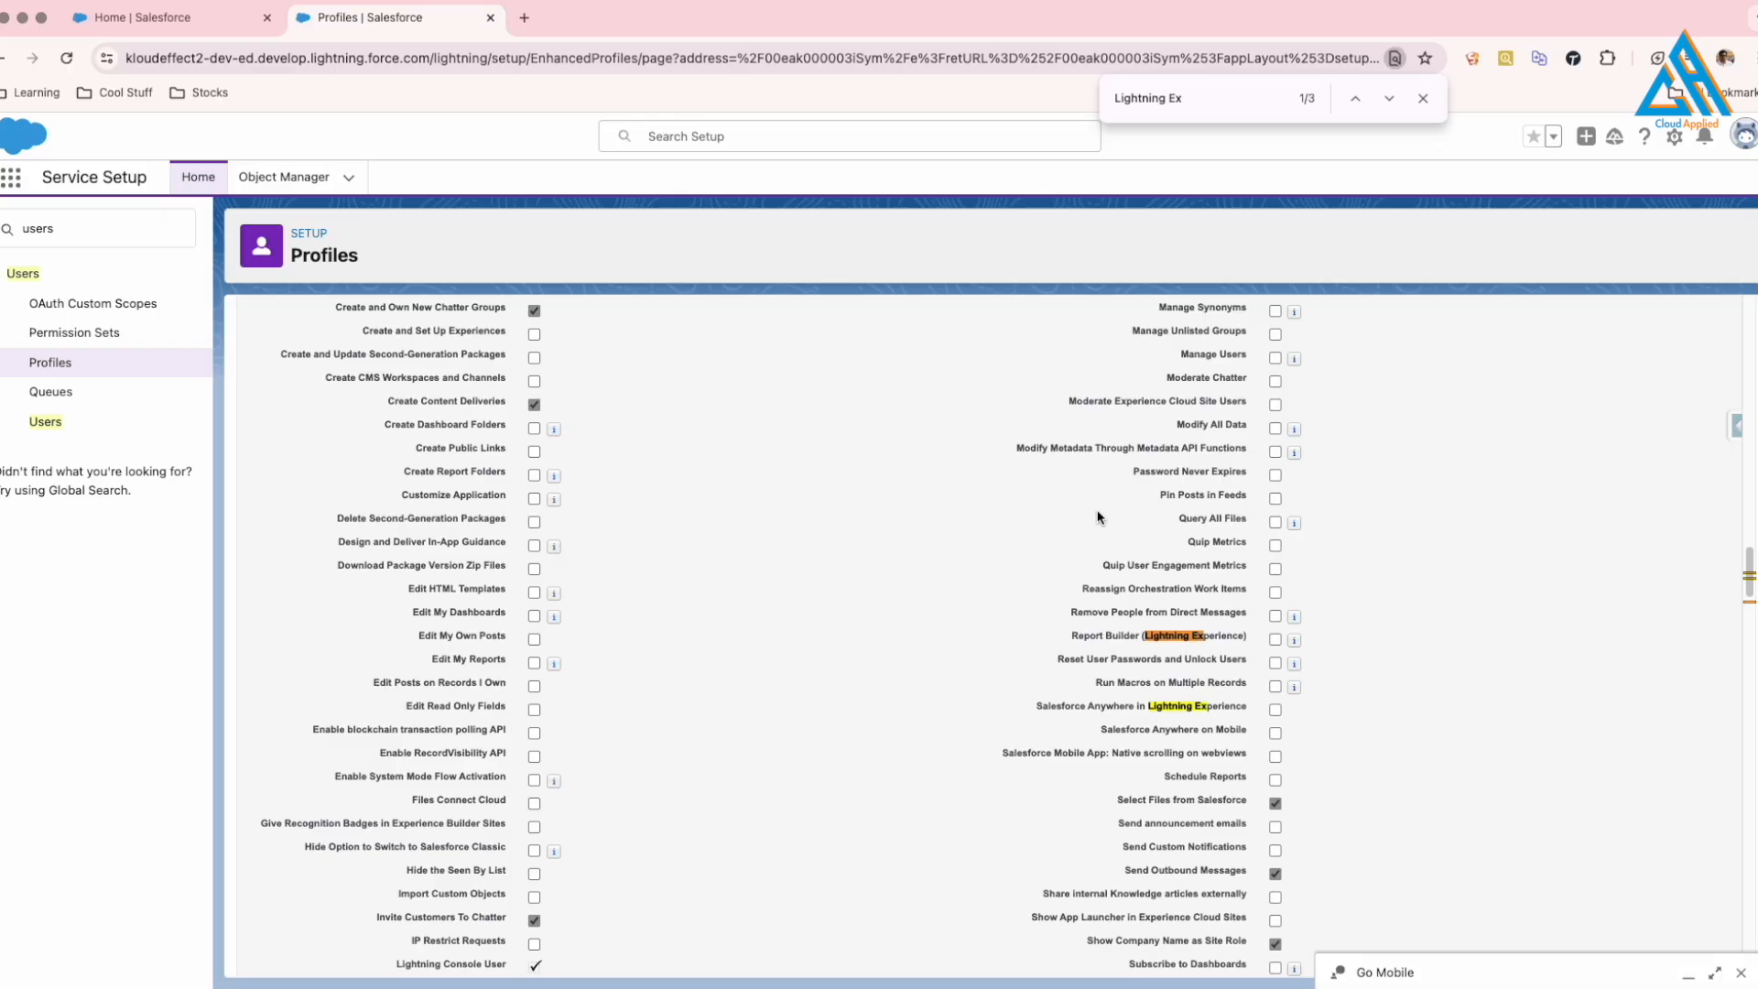
type("peri")
key("Return")
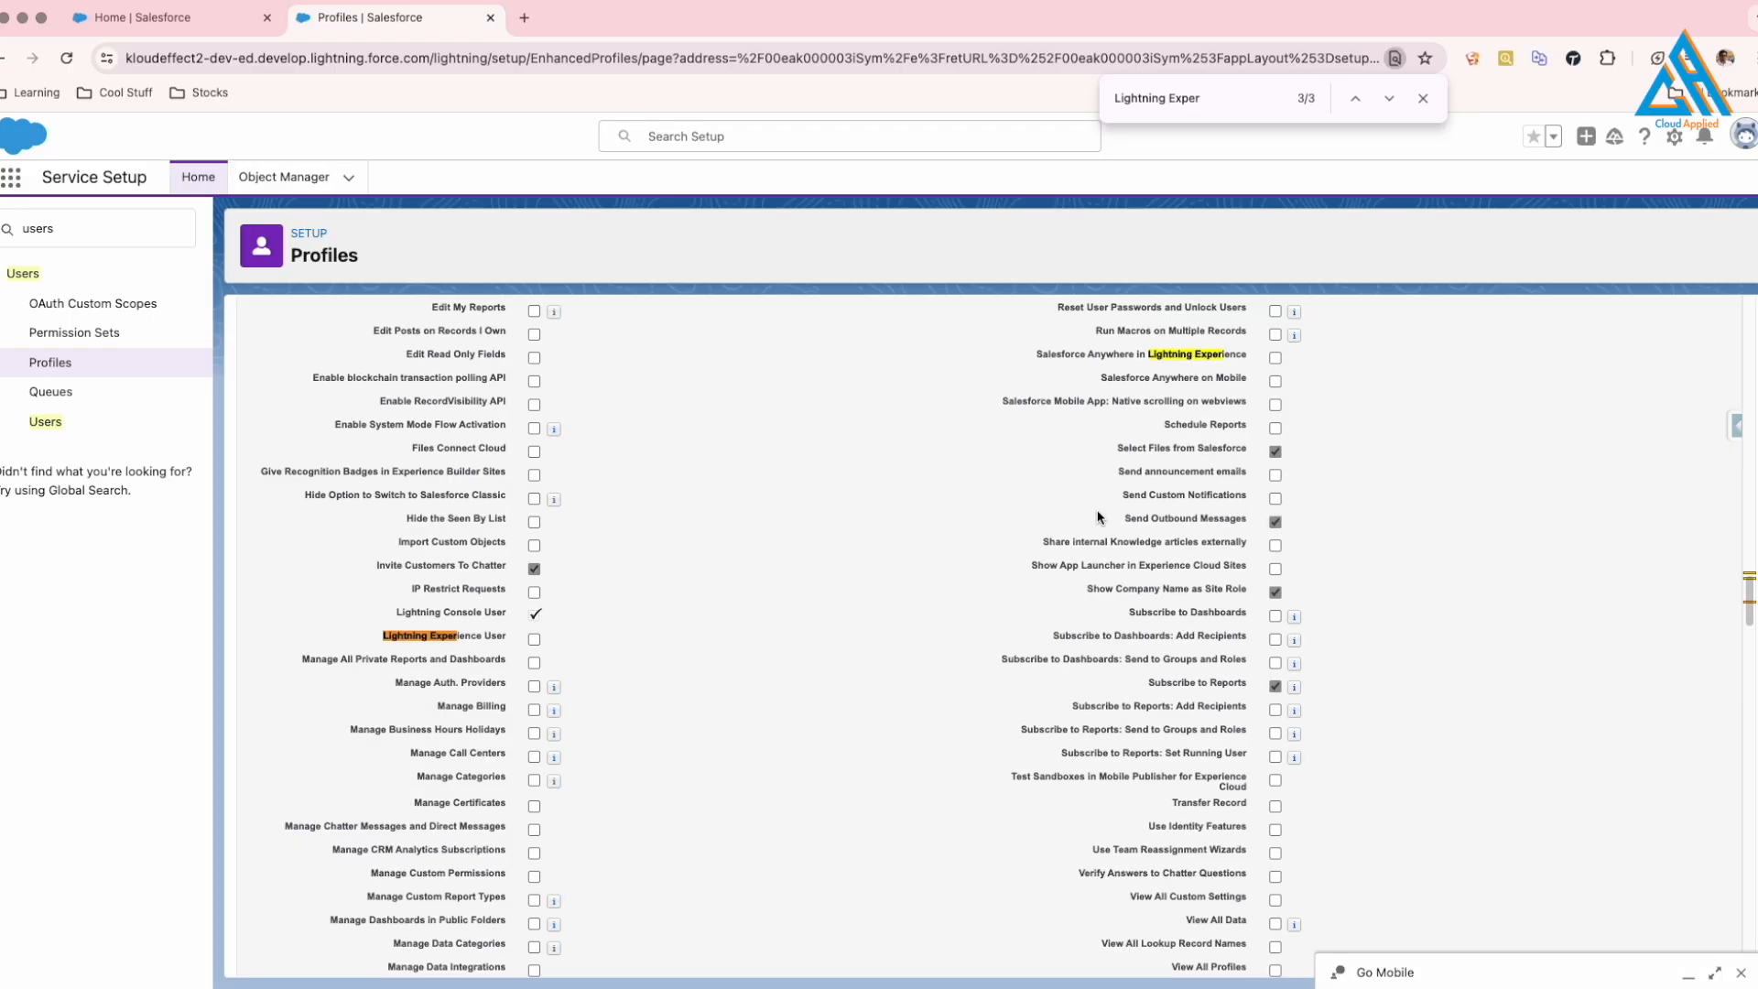
left_click(535, 638)
scroll(794, 631, "up", 20)
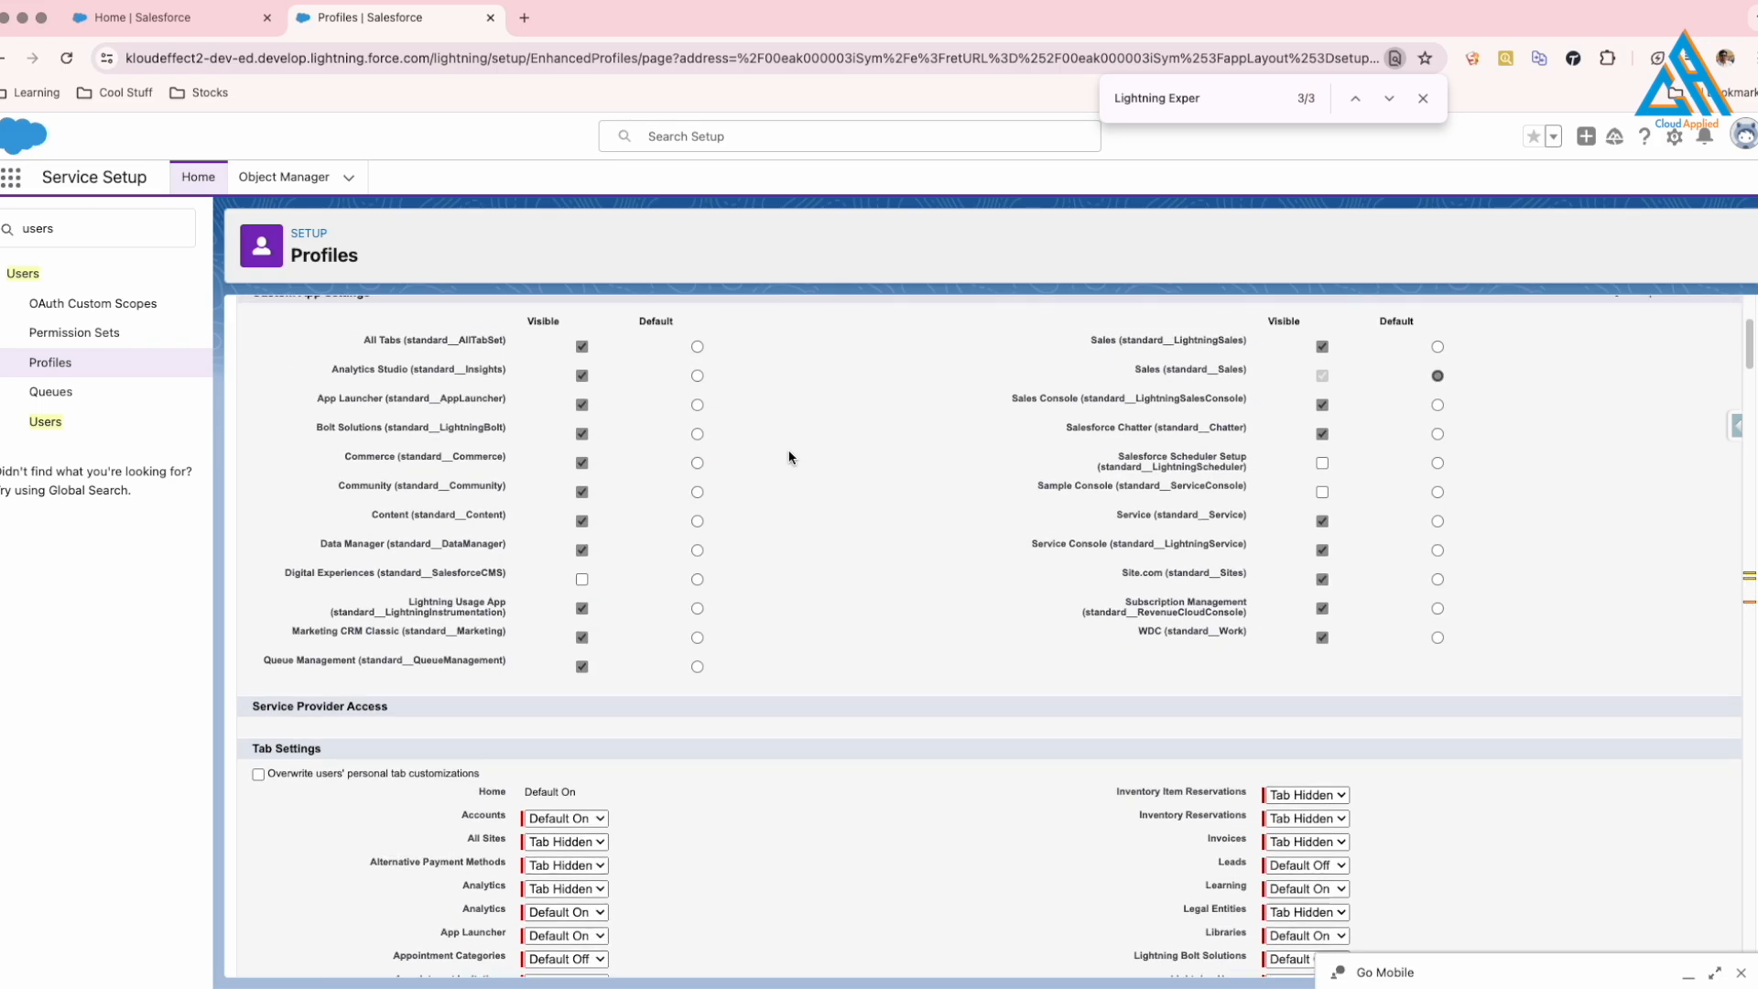
left_click(718, 406)
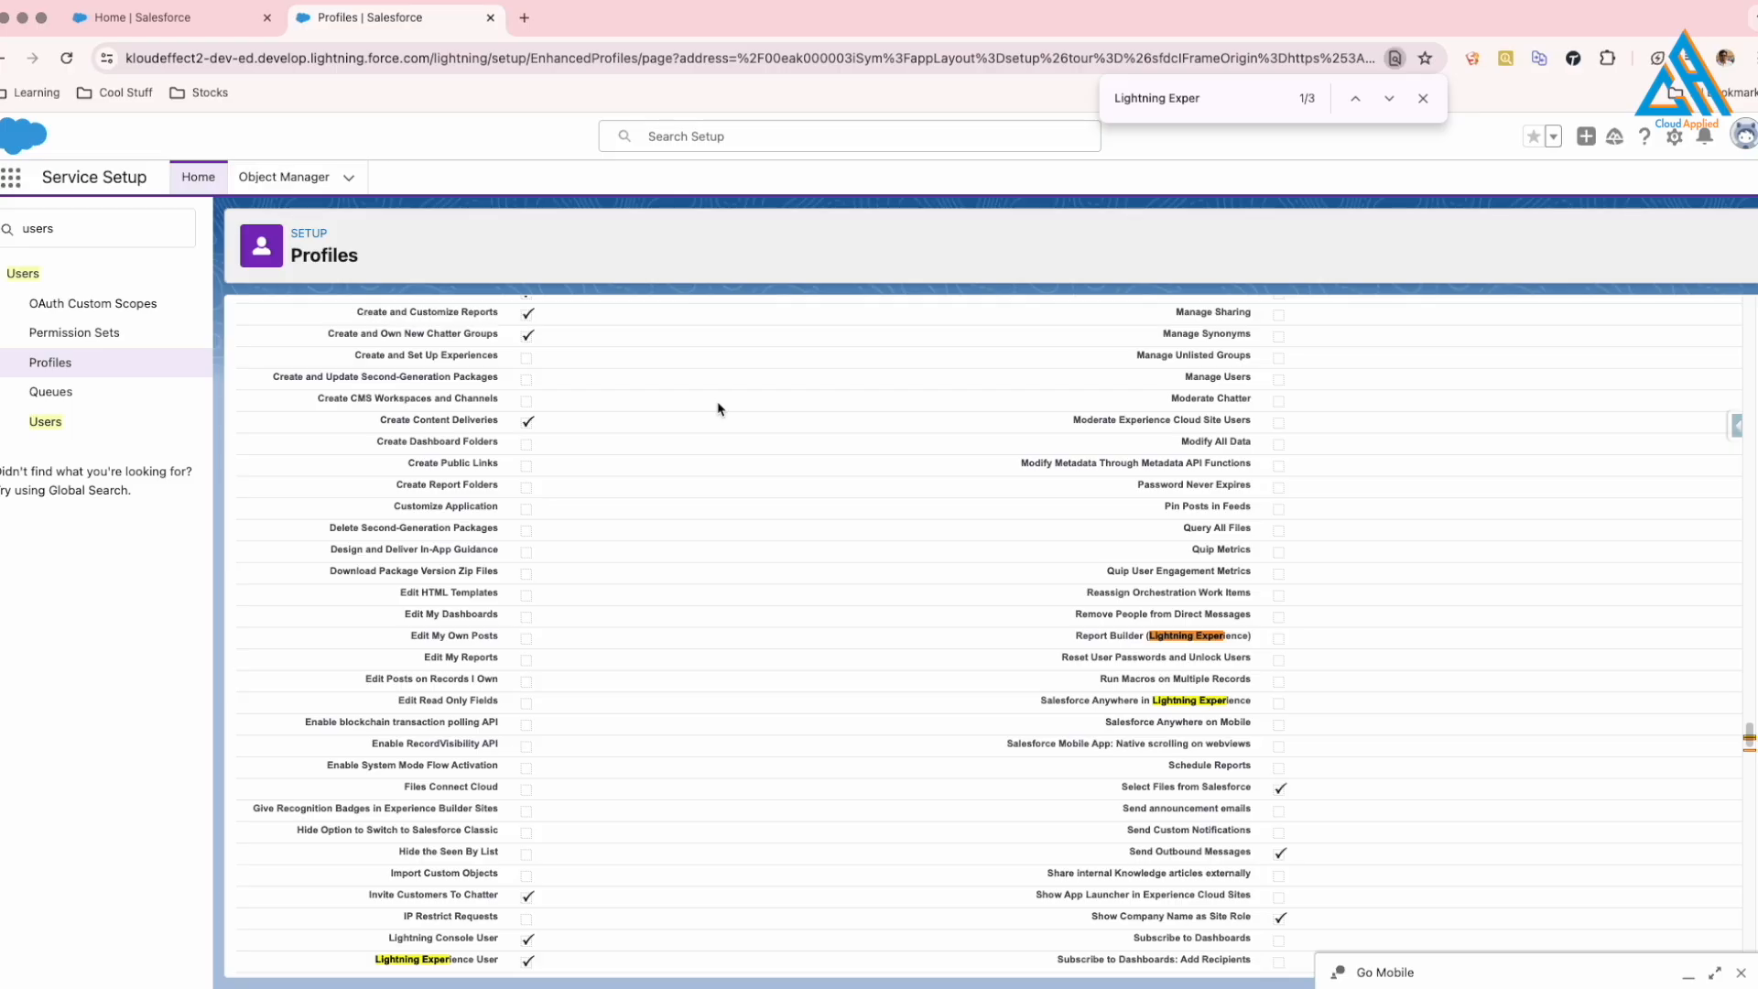
In Login Access Policies, enable Administrators Can Log in as Any User and save the change.
double_click(85, 231)
type("Login")
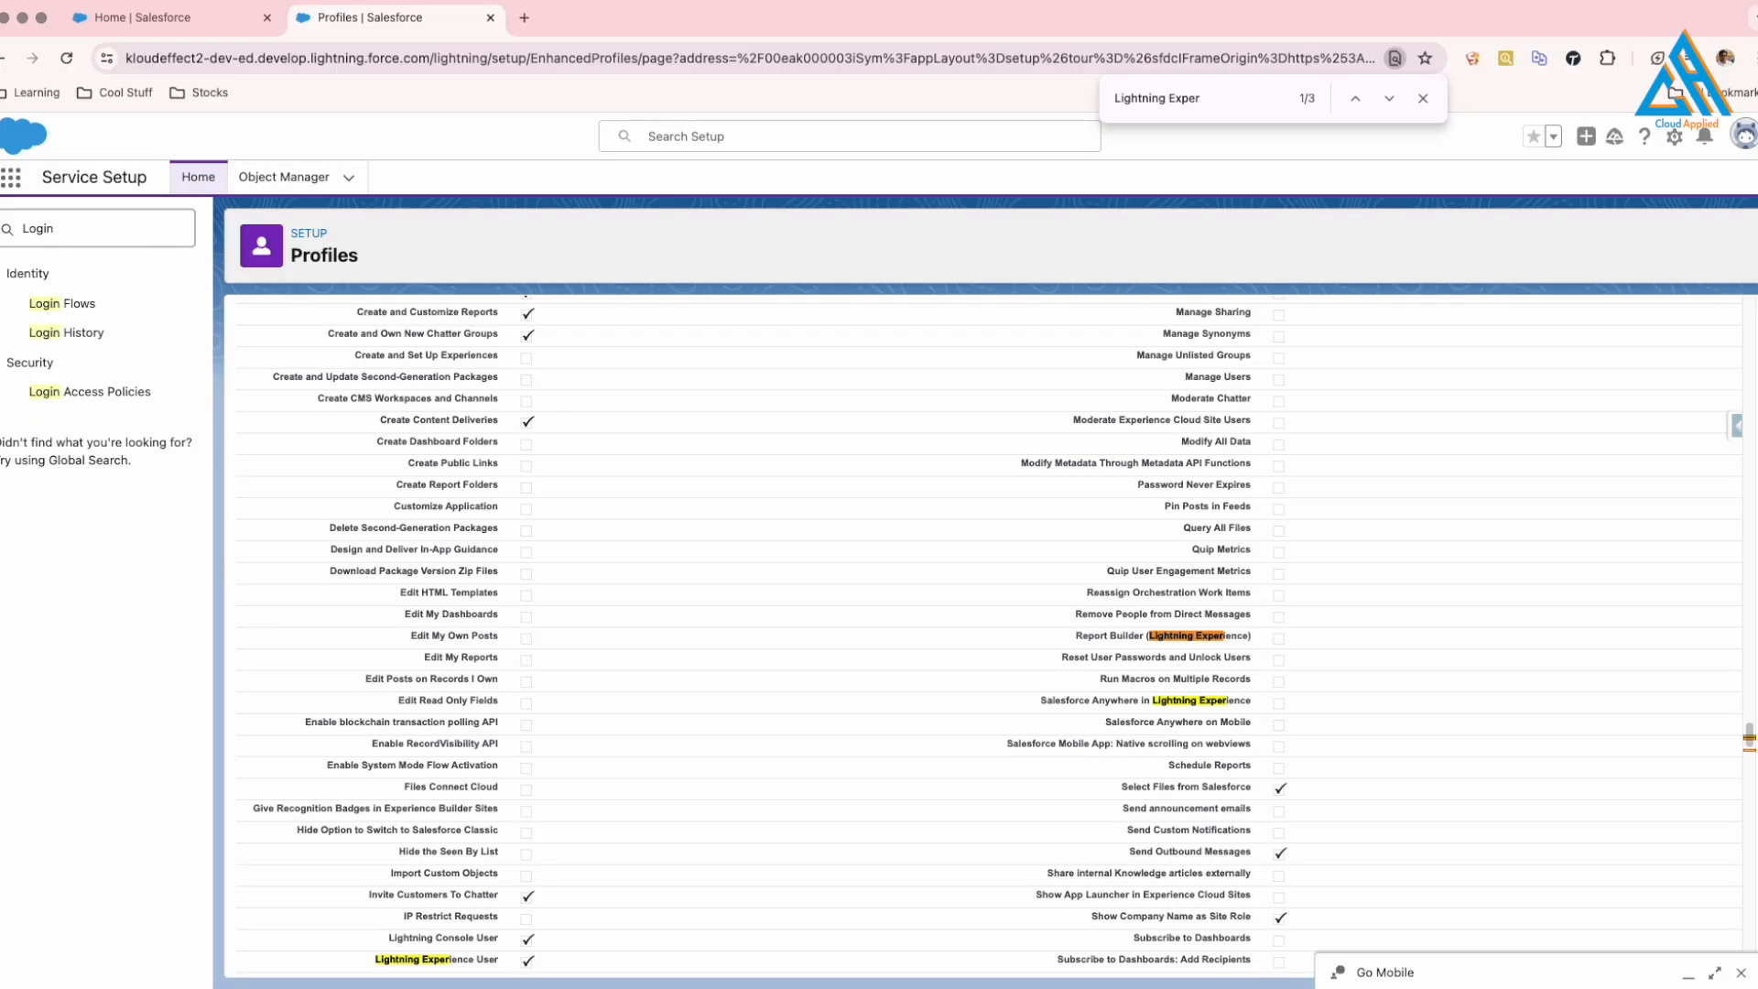
left_click(100, 392)
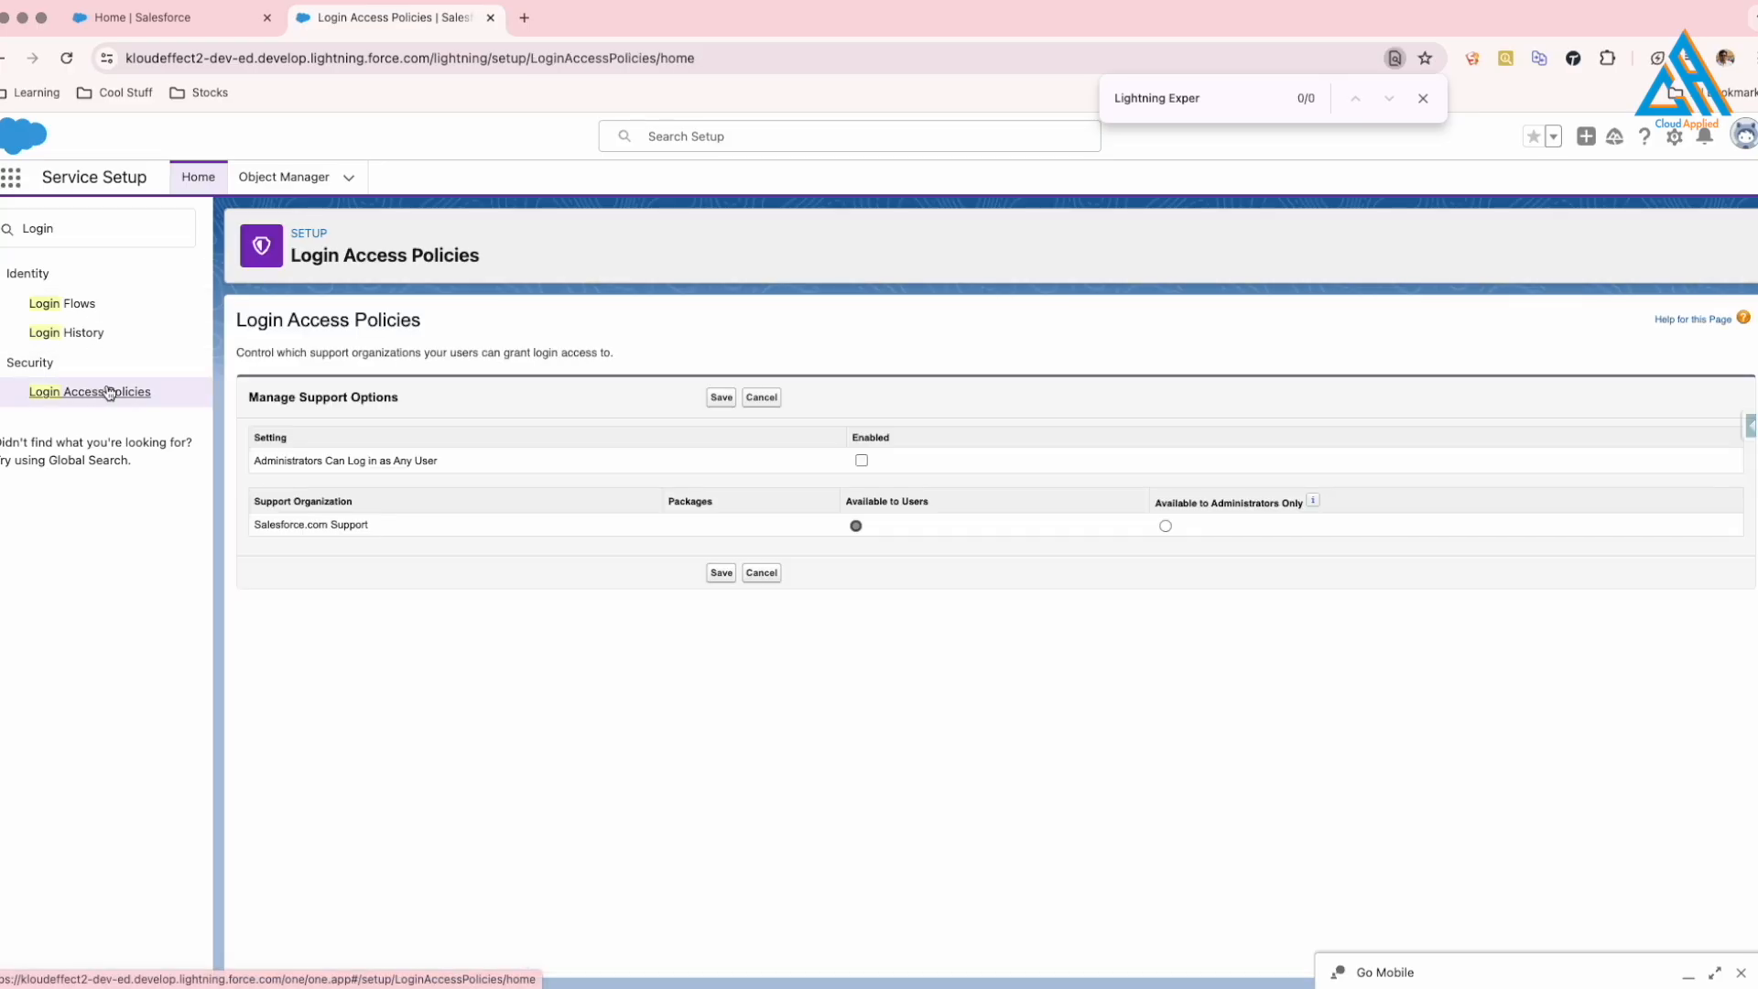
left_click(861, 460)
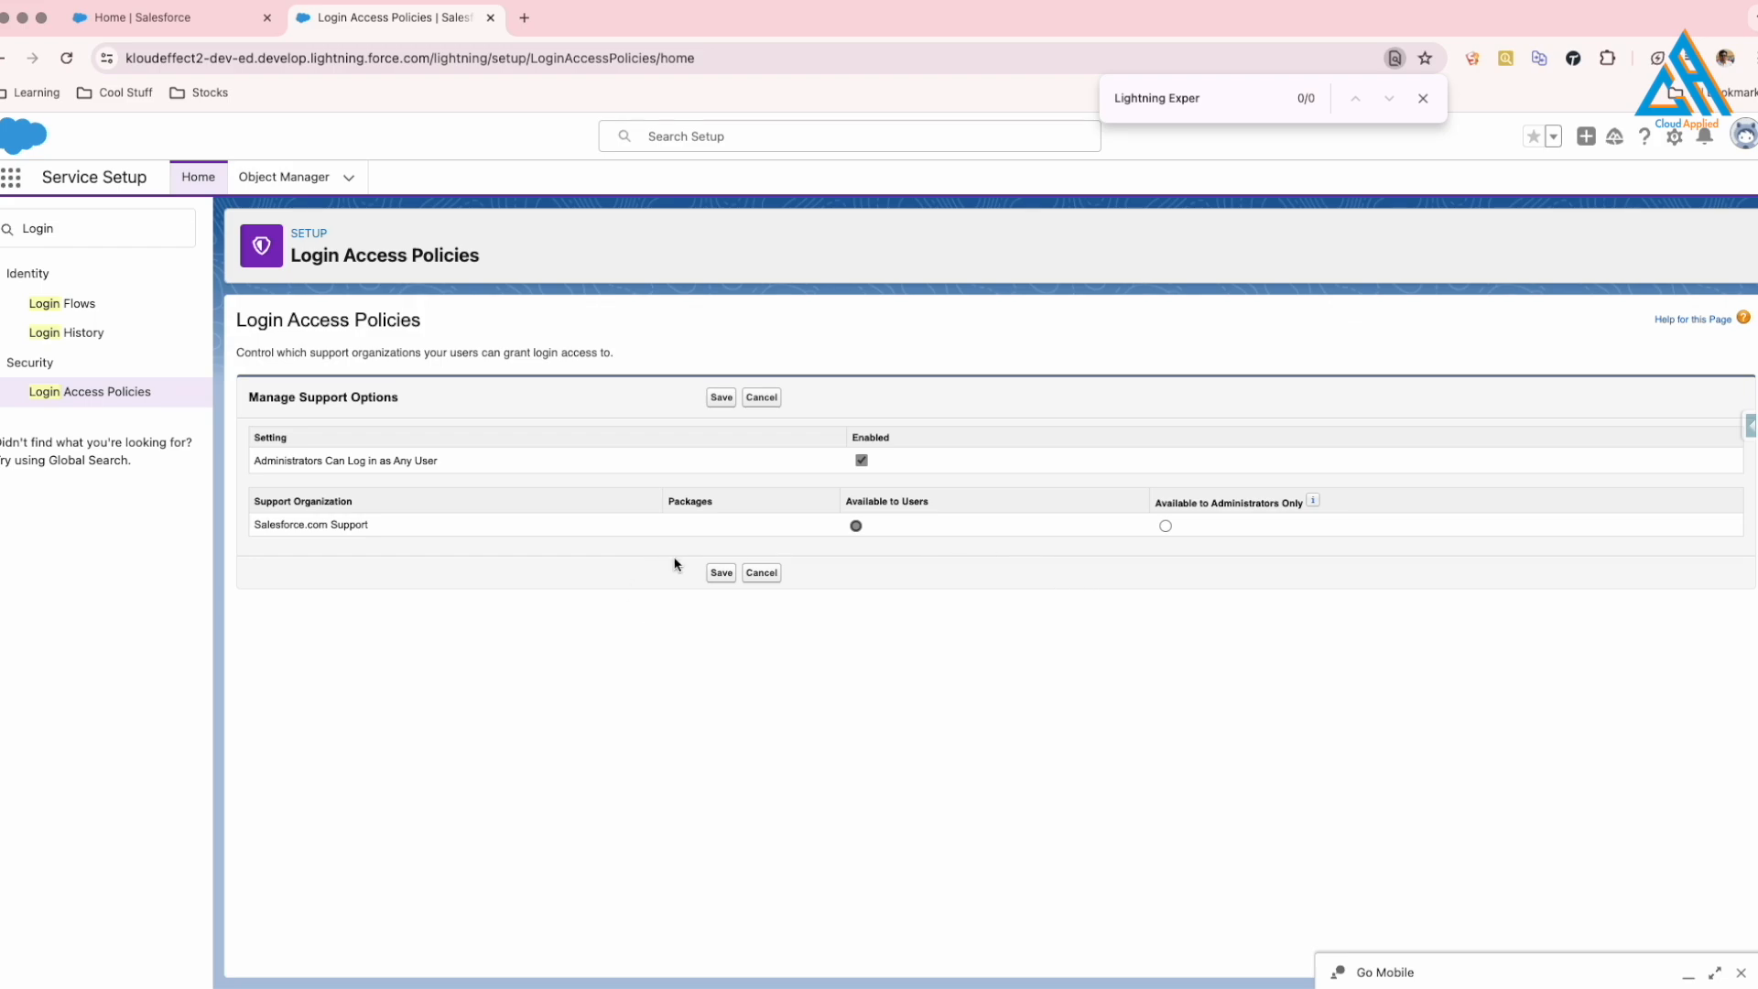
left_click(722, 574)
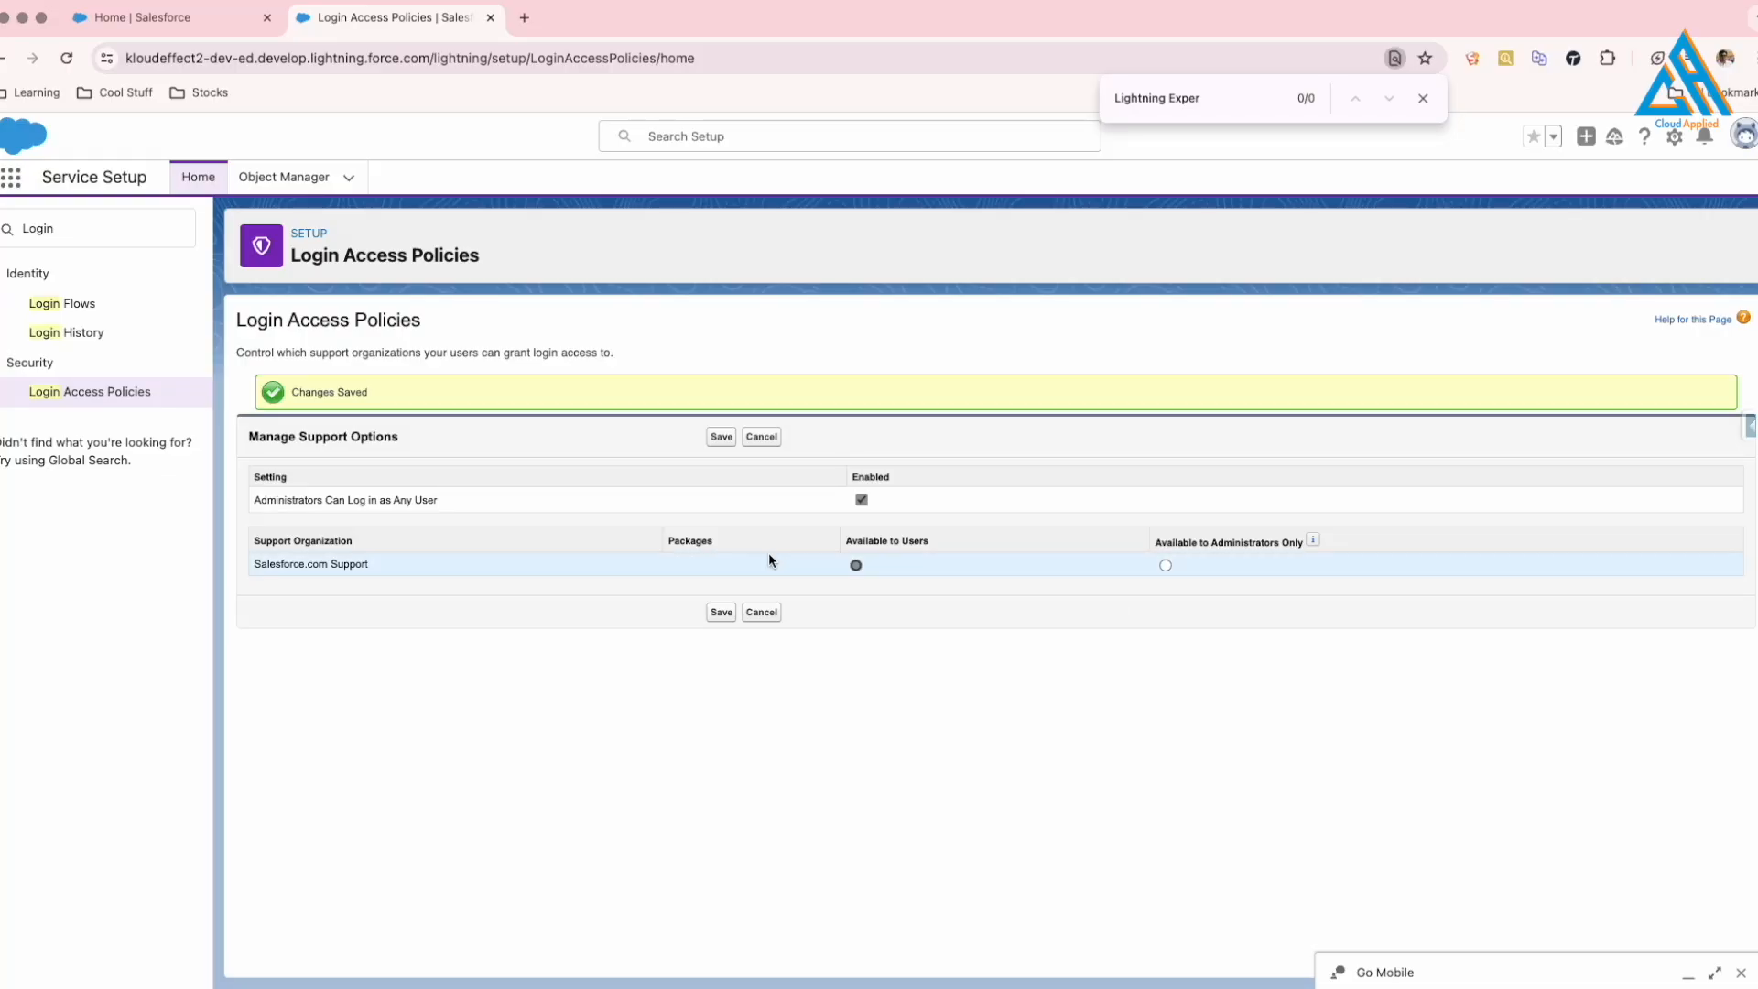
Locate the Force relogin after Login-As-User option in Session Settings and save the page.
double_click(133, 226)
type("Session sett")
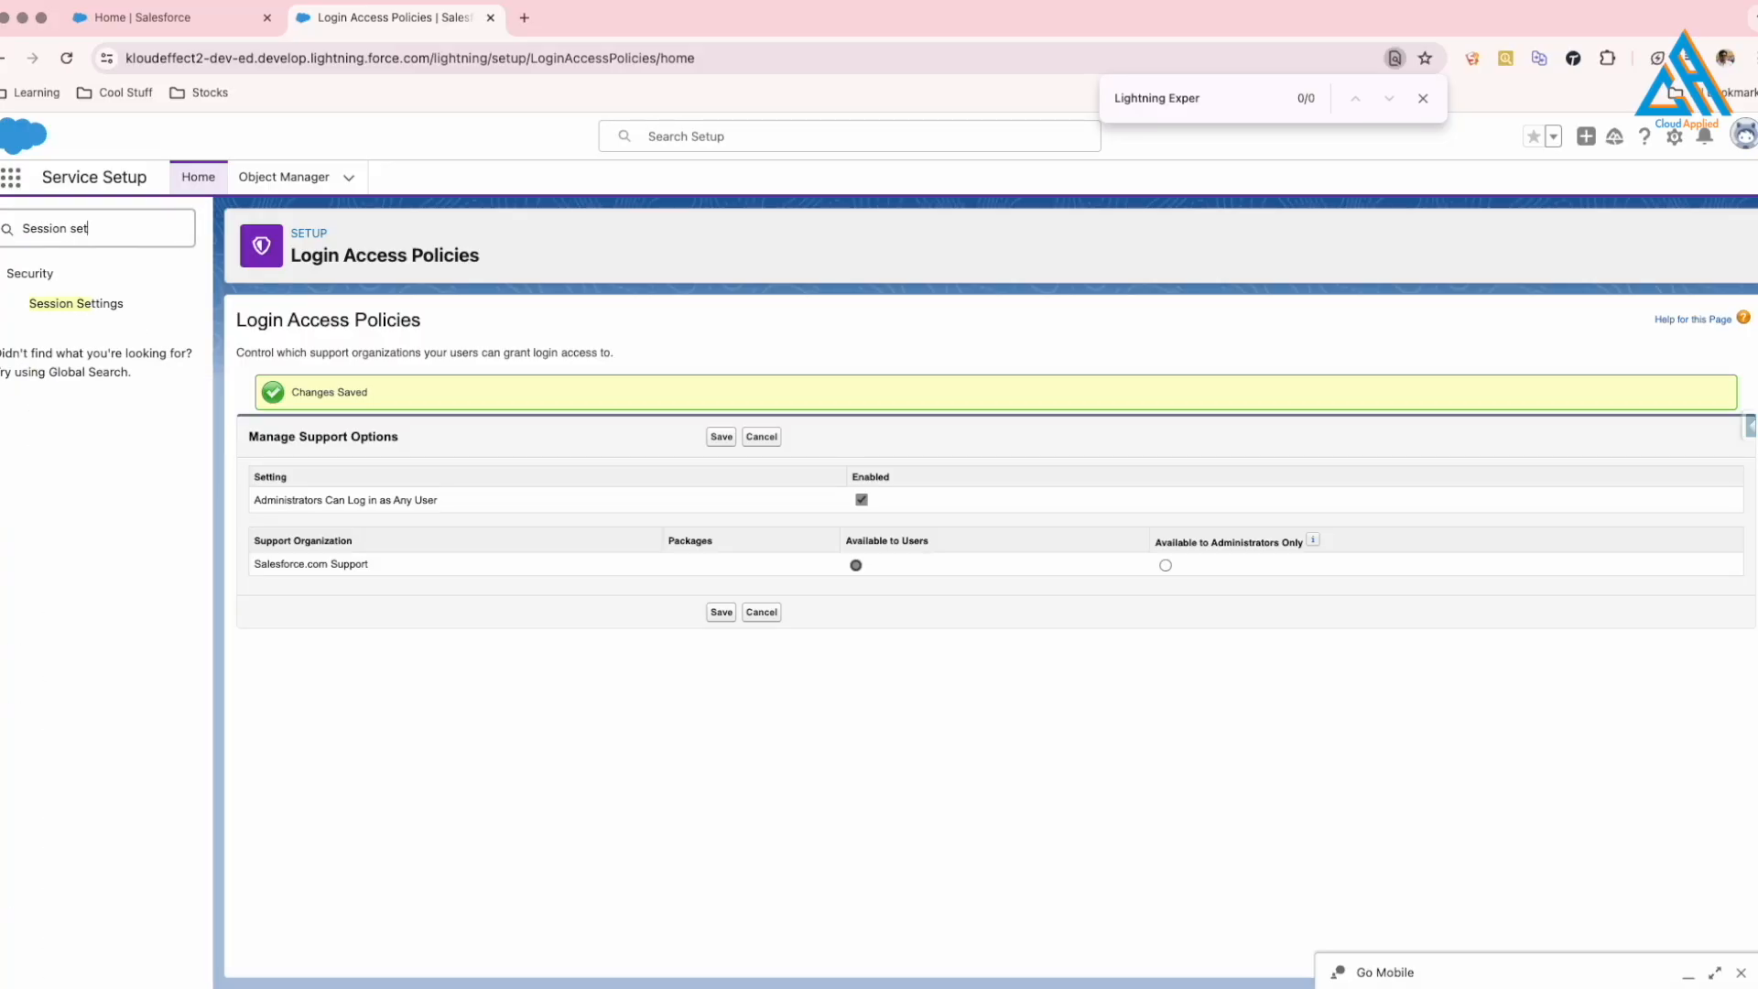
left_click(86, 306)
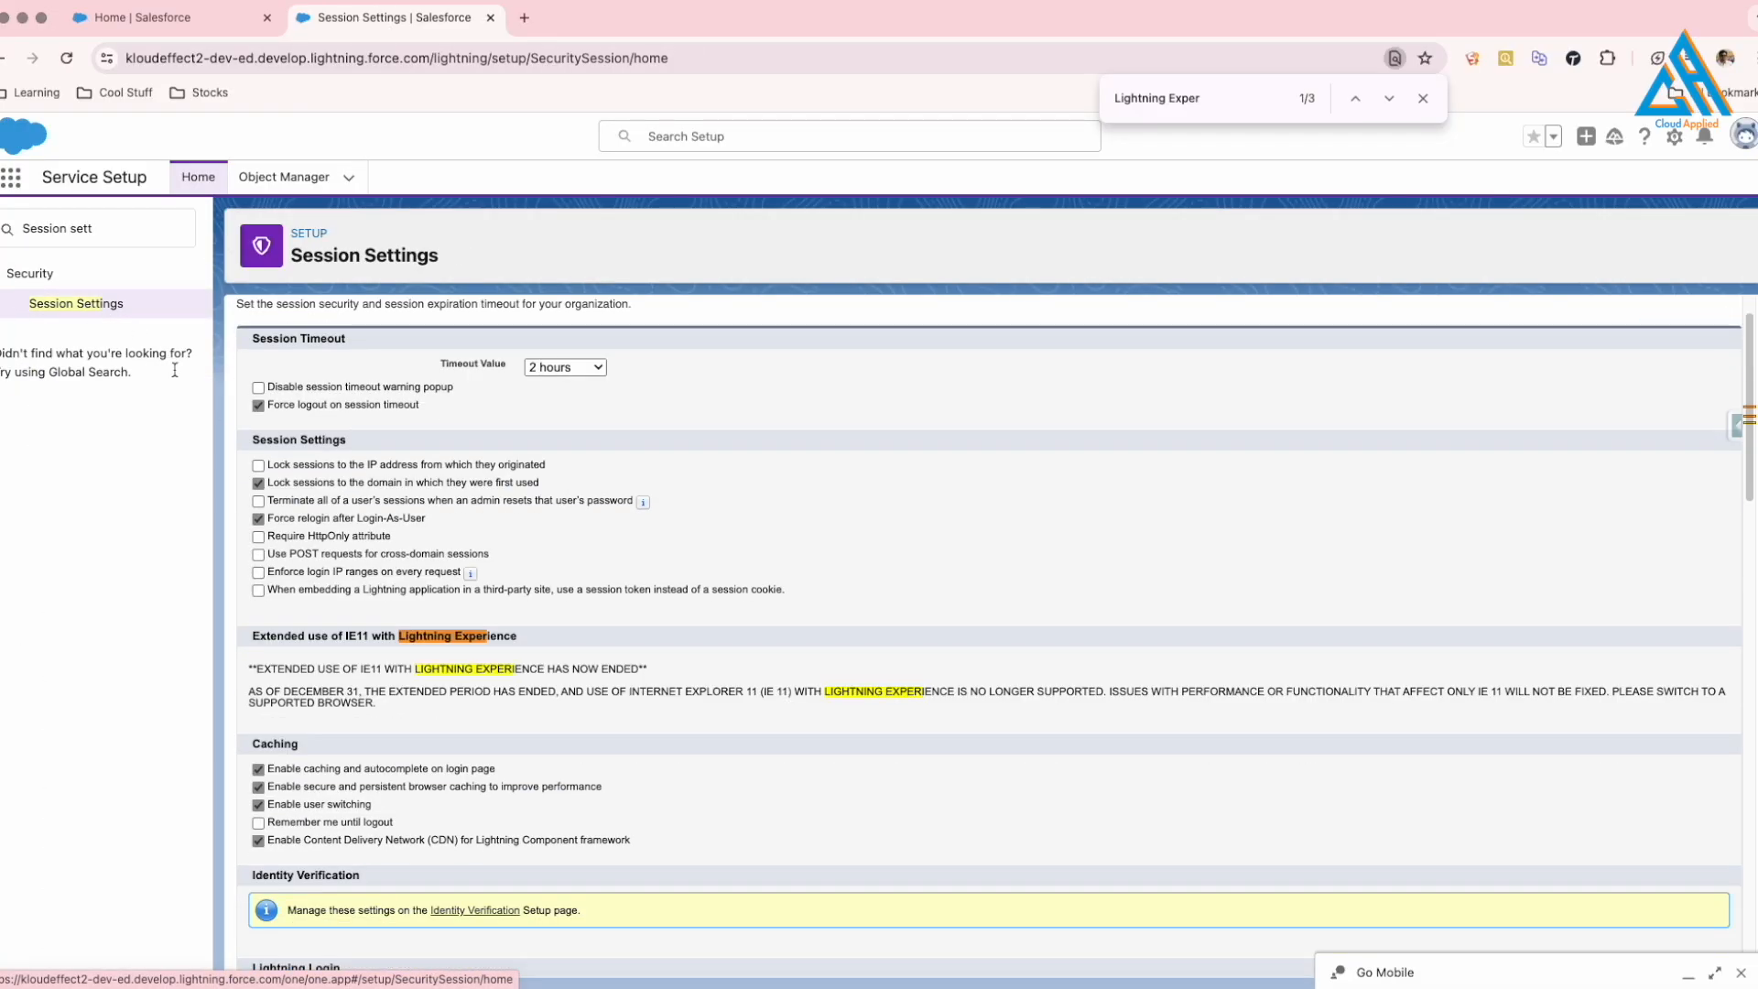
key("super+f")
type("relogin")
scroll(709, 477, "down", 15)
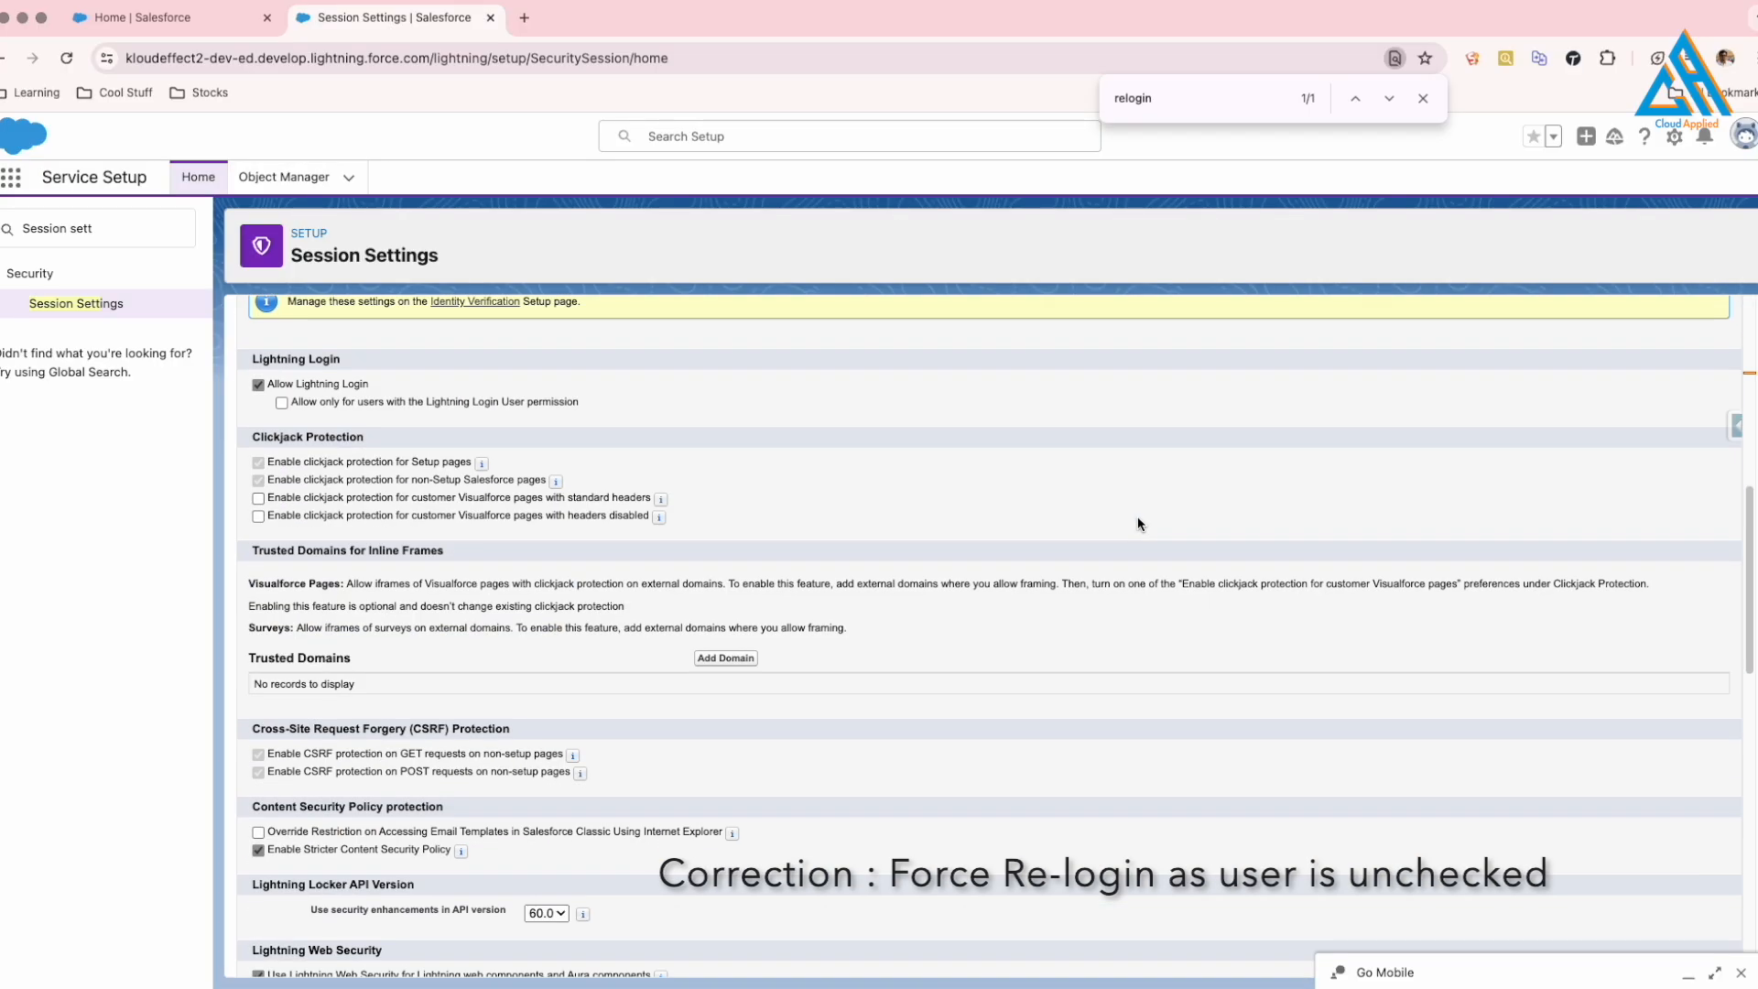
left_click(707, 952)
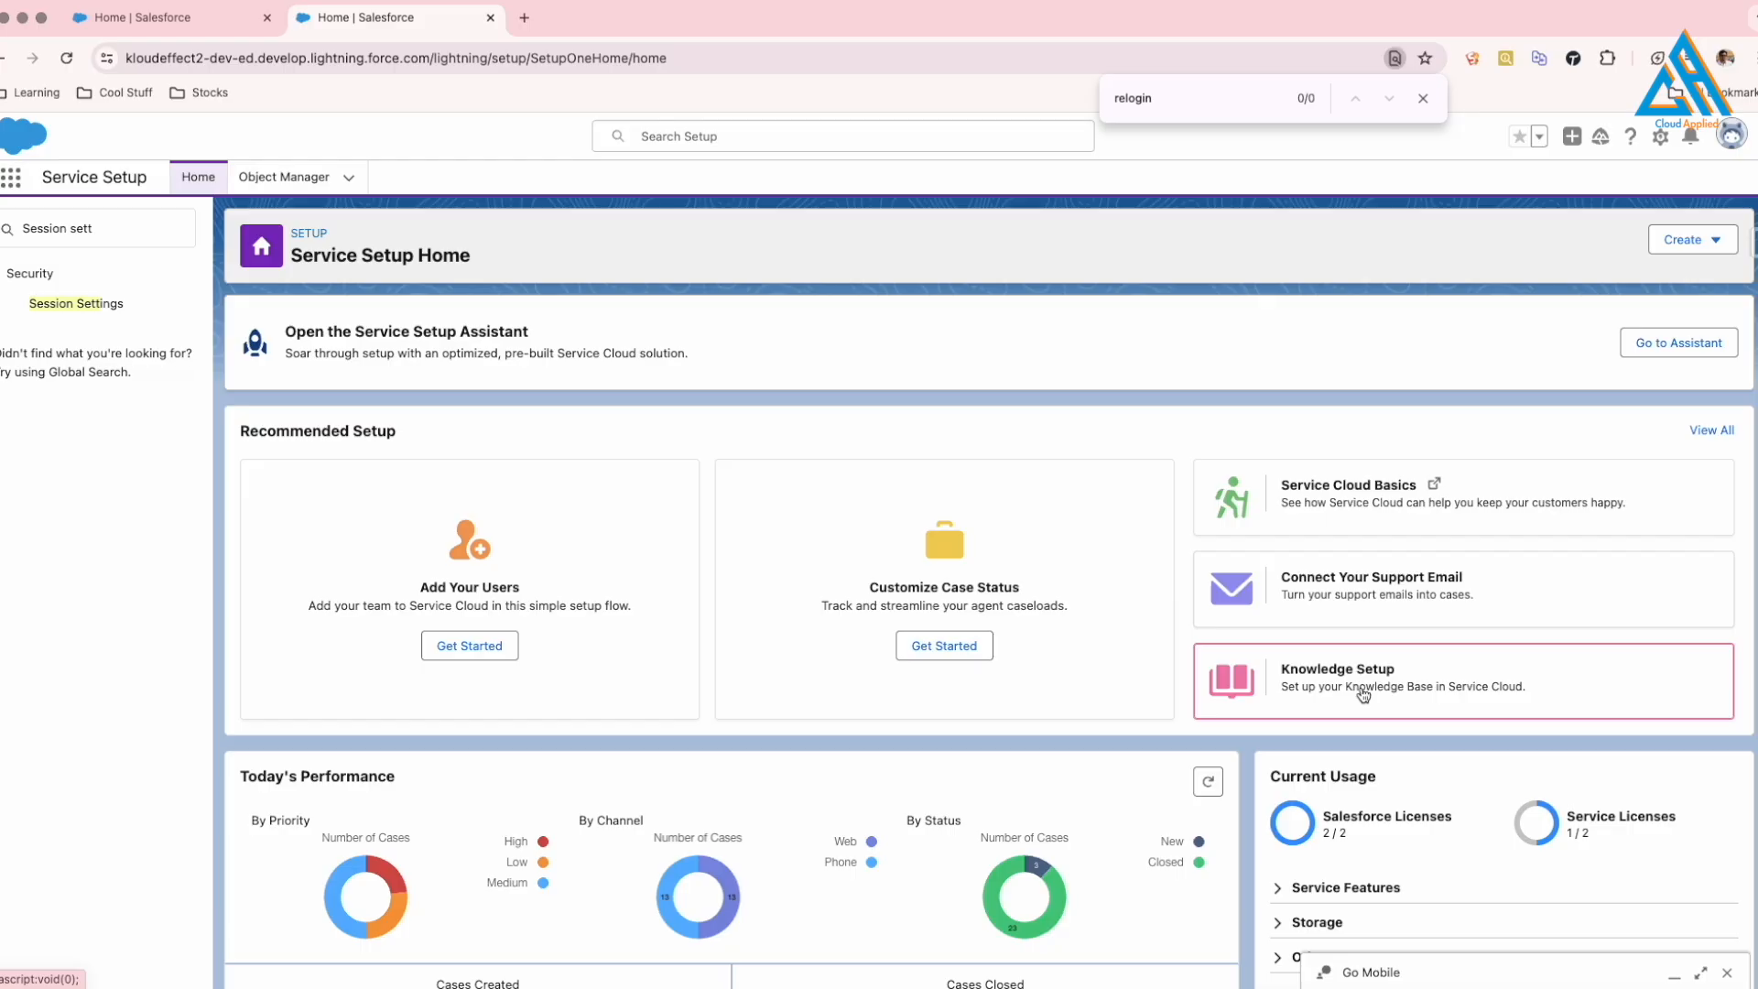
Complete the Lightning Knowledge setup, adding the support user as a Knowledge author and leaving the data category group and category blank.
left_click(1363, 696)
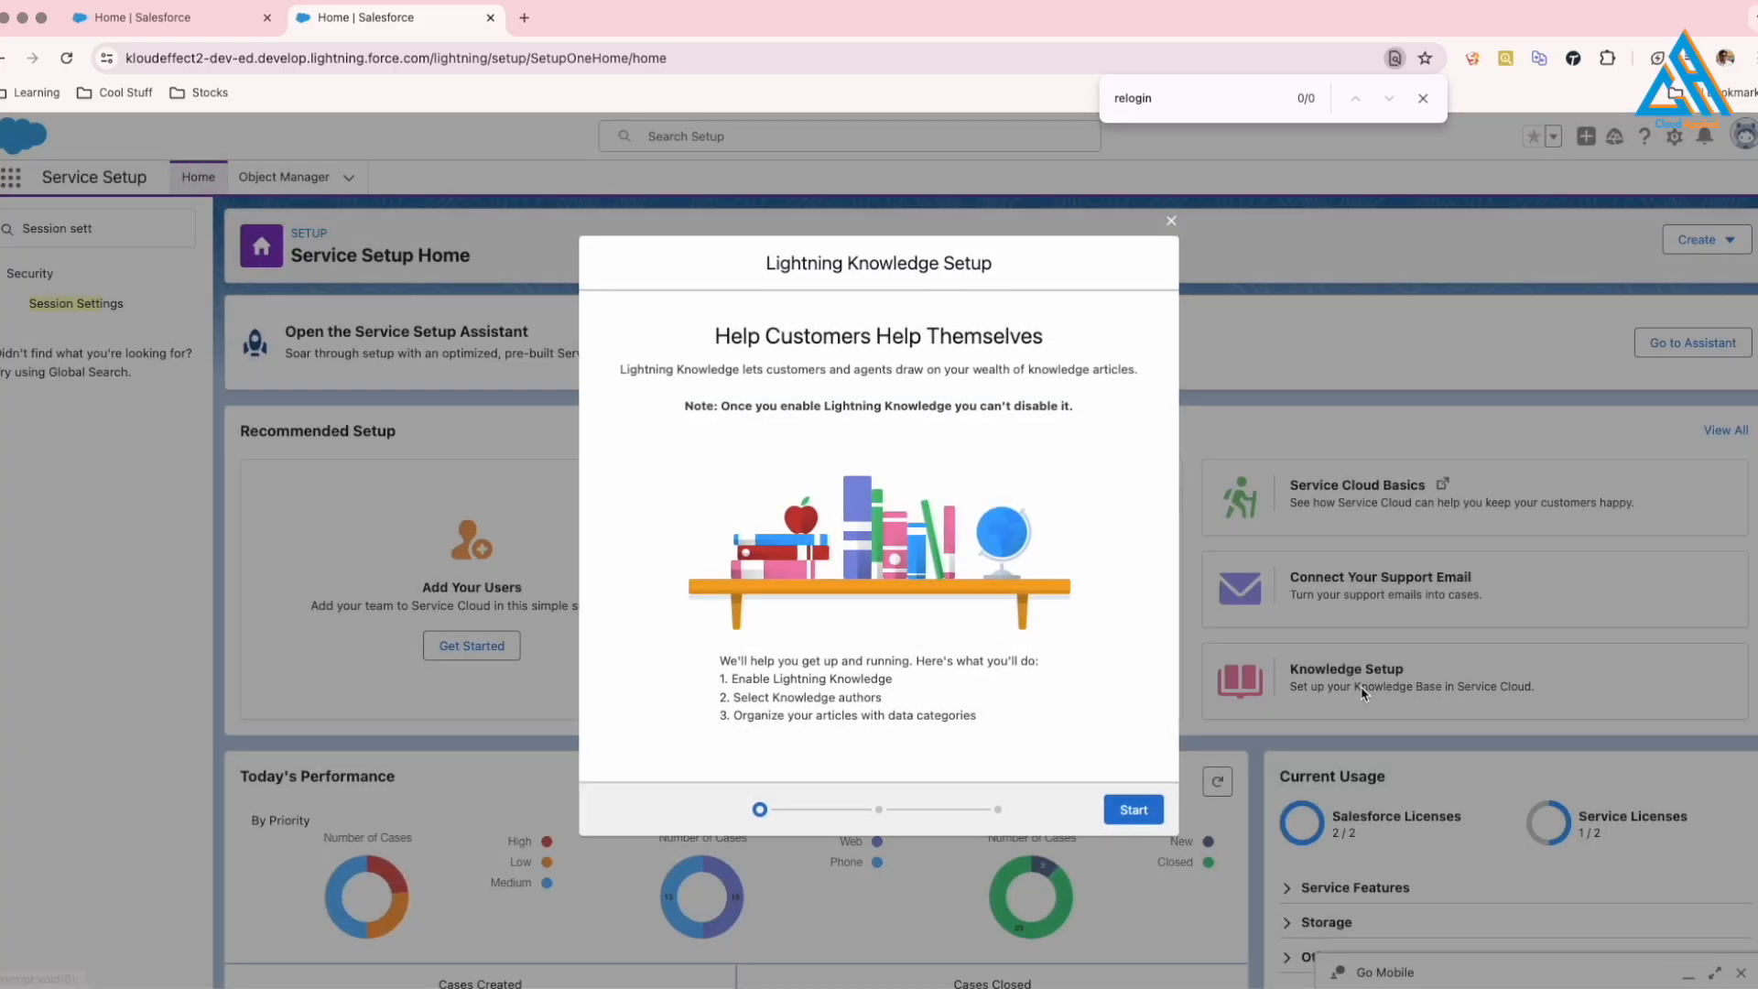
left_click(1134, 810)
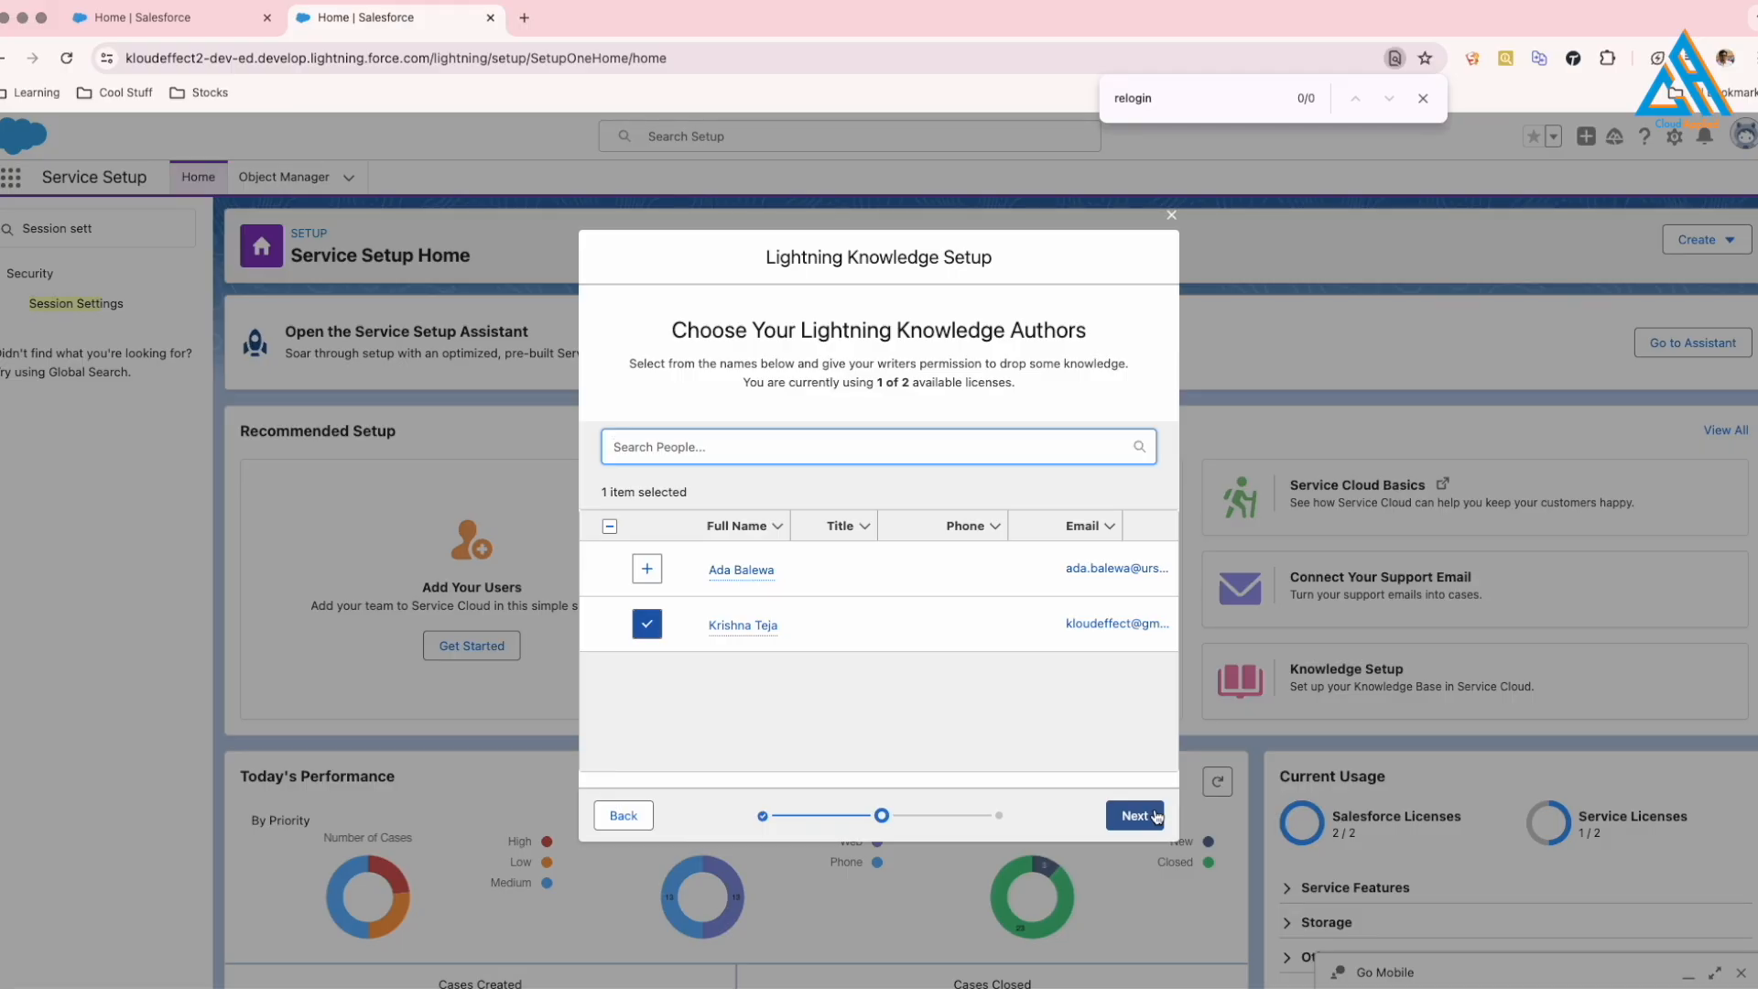
left_click(646, 569)
left_click(1144, 815)
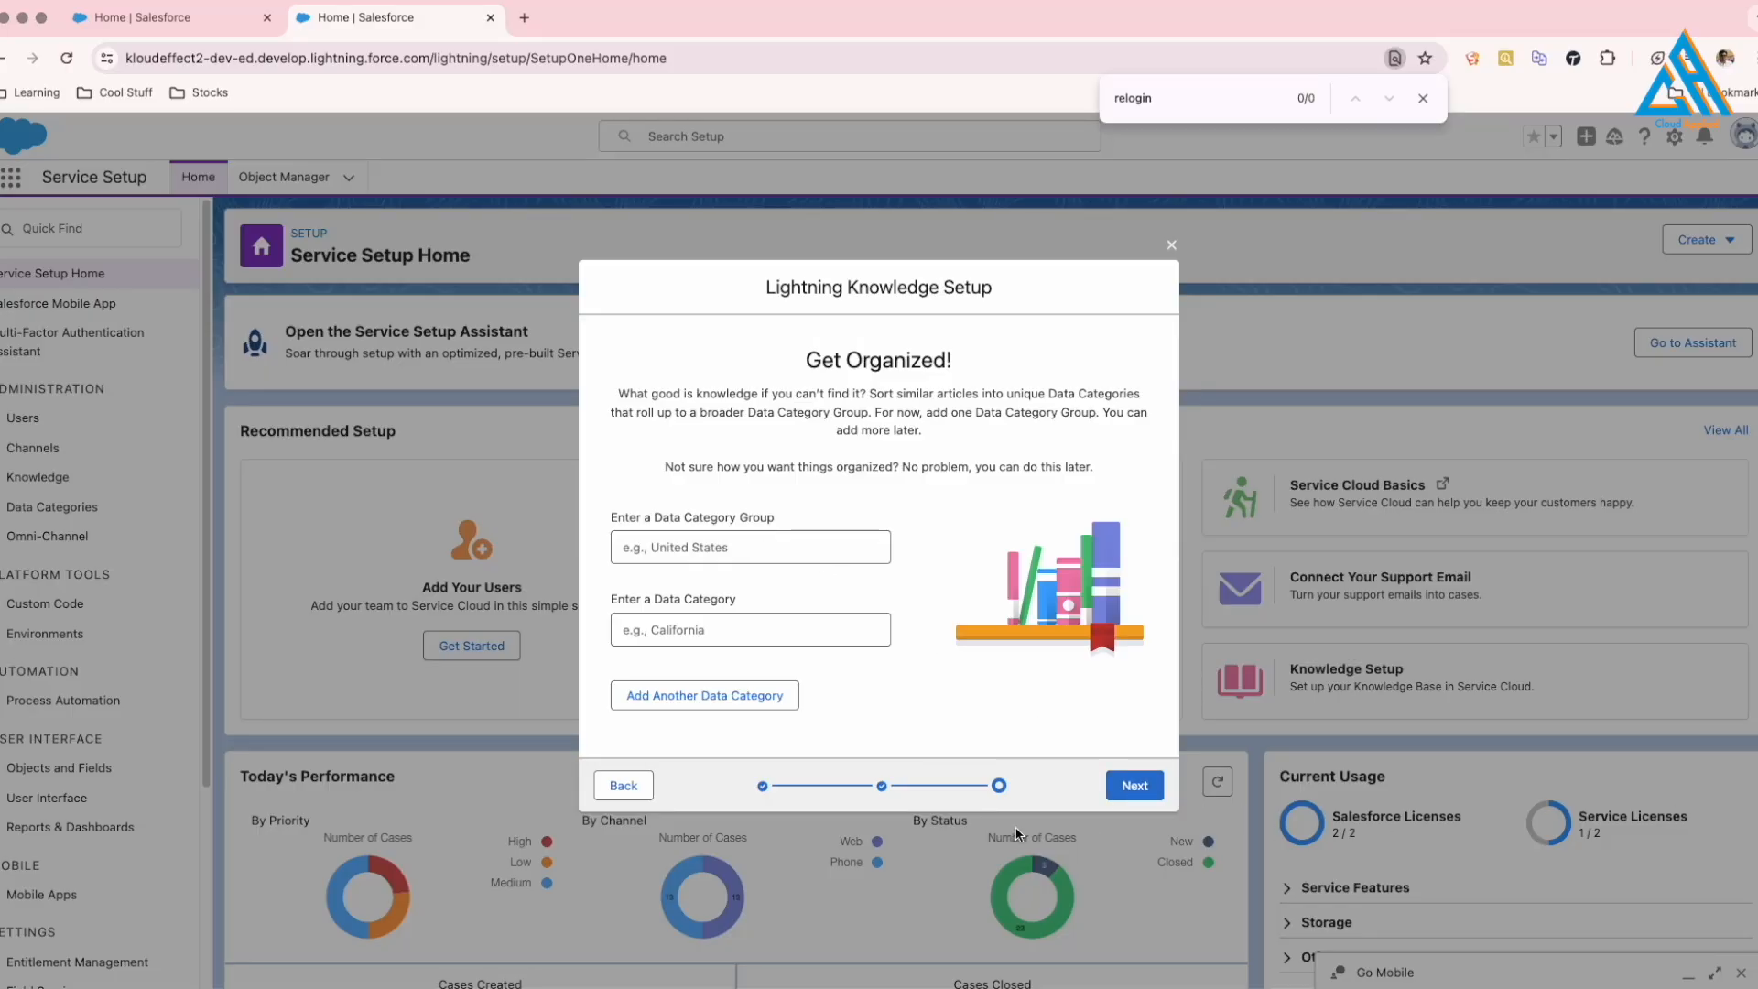
left_click(1135, 787)
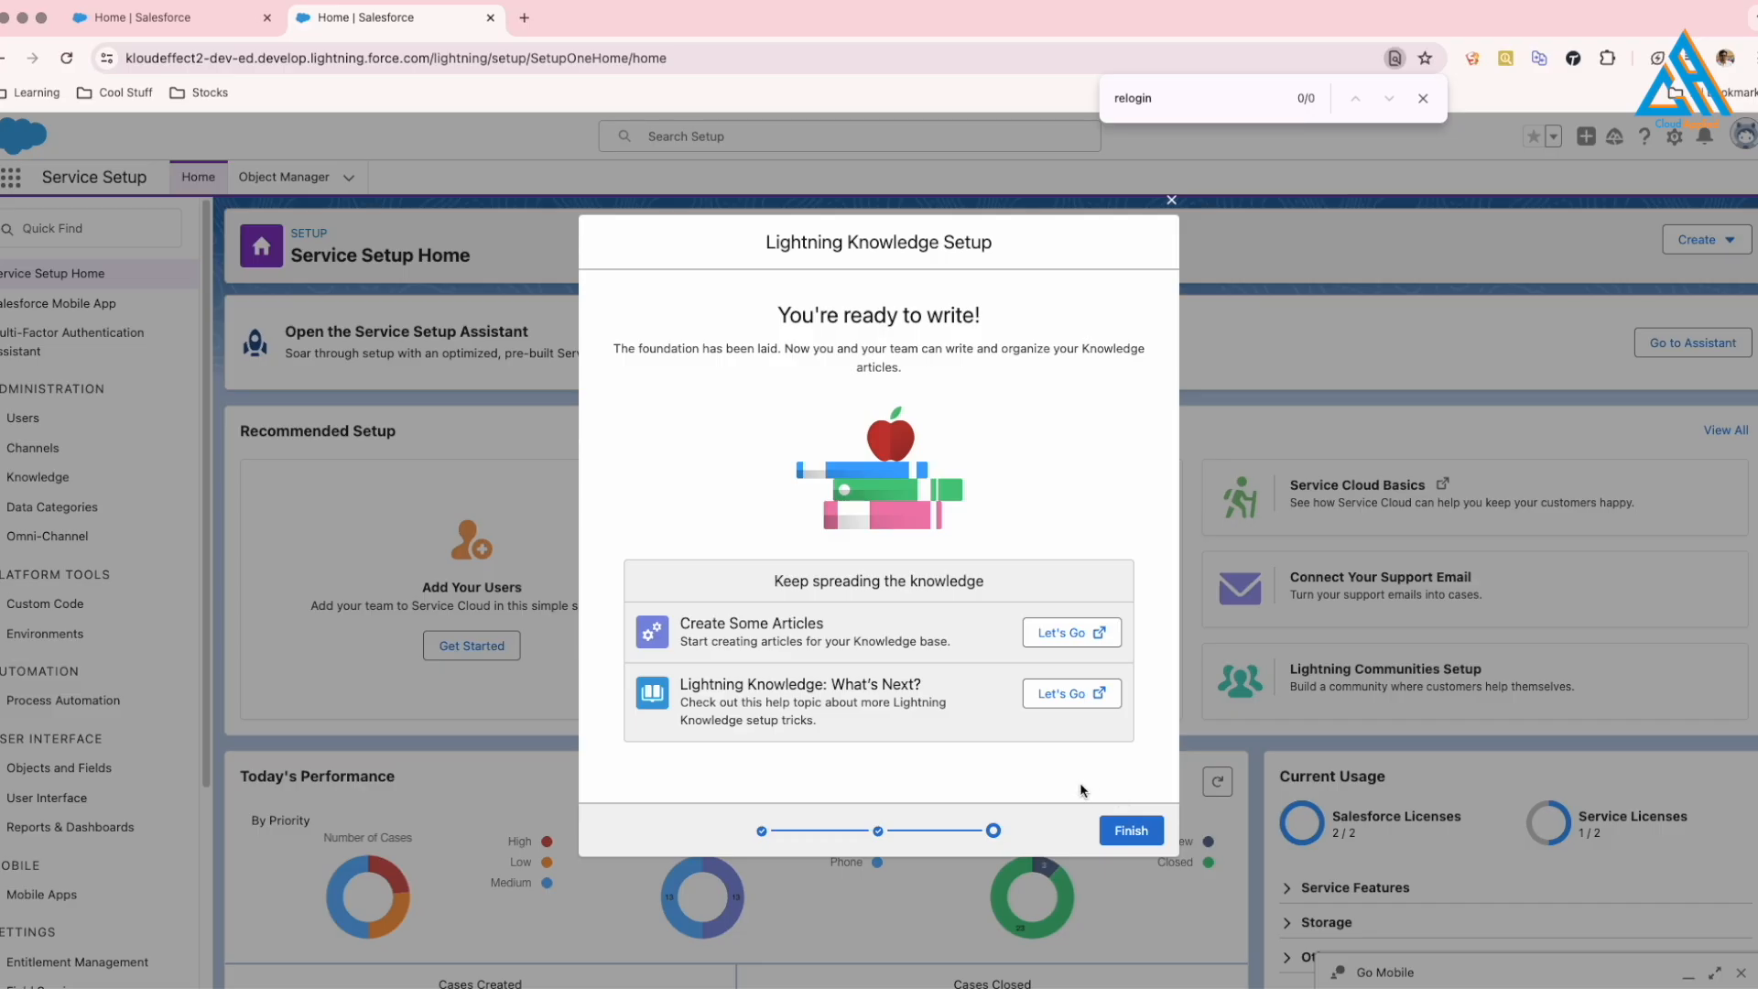
left_click(1131, 830)
Open Knowledge Settings and check the Enable Lightning Knowledge option.
left_click(144, 225)
type("kl")
type("no")
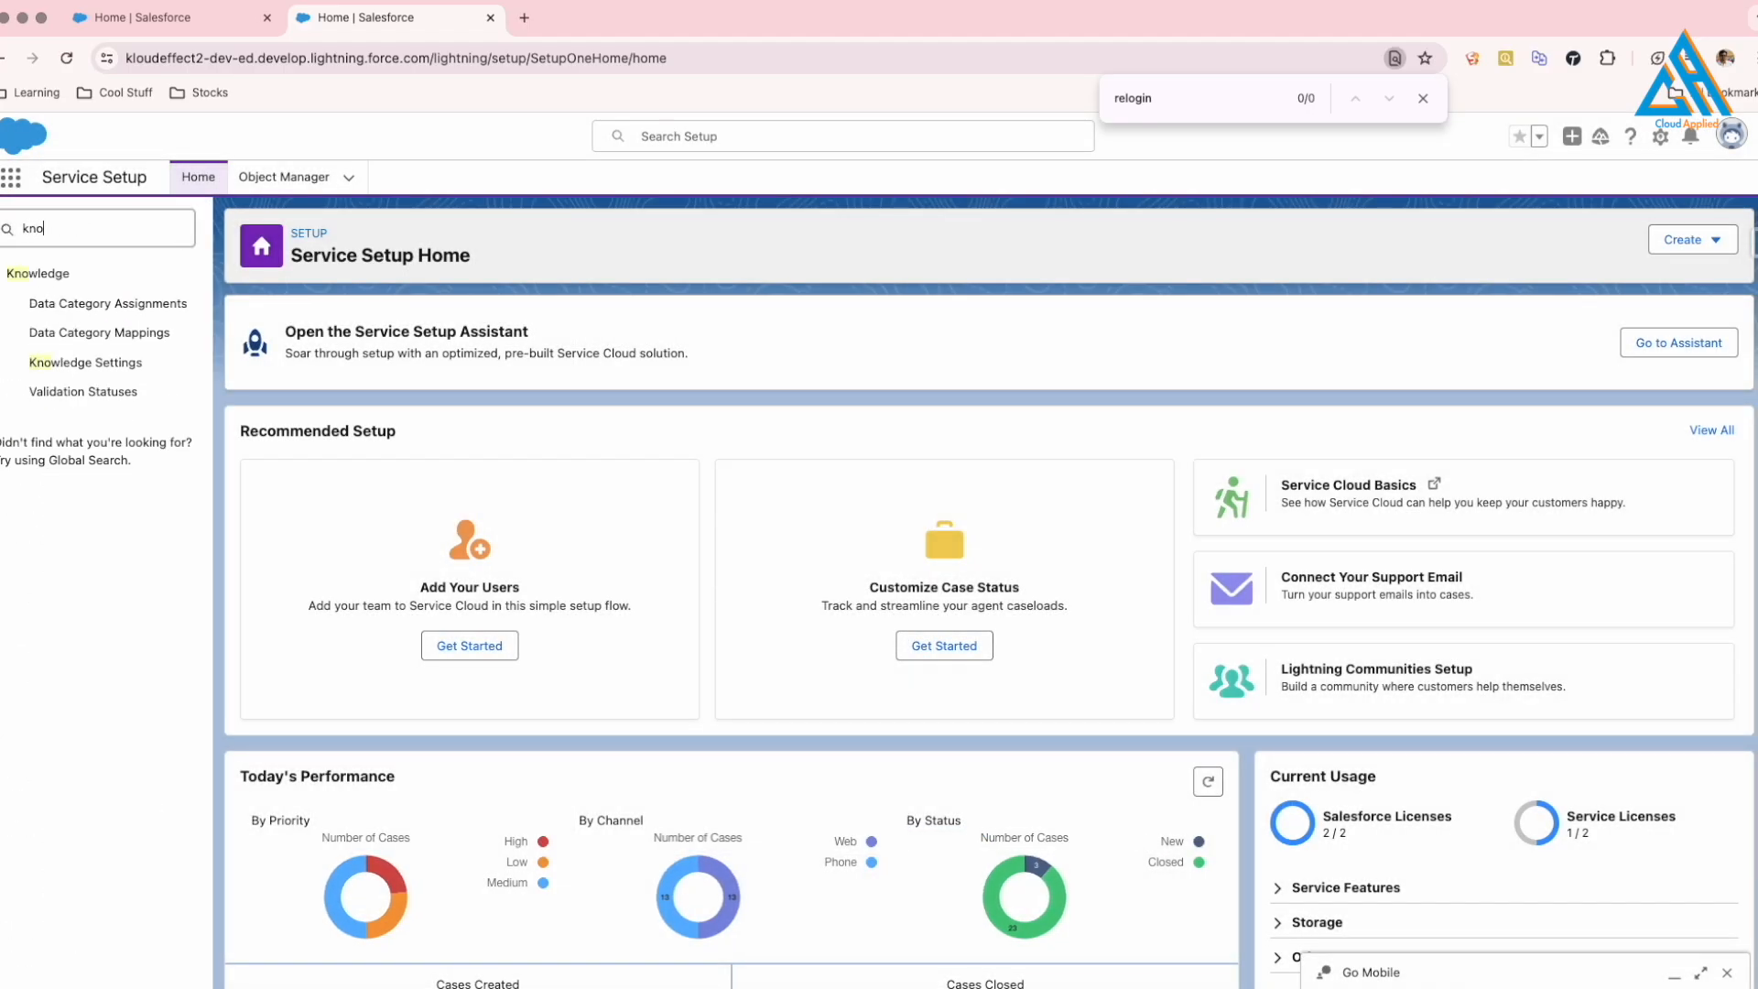
left_click(55, 363)
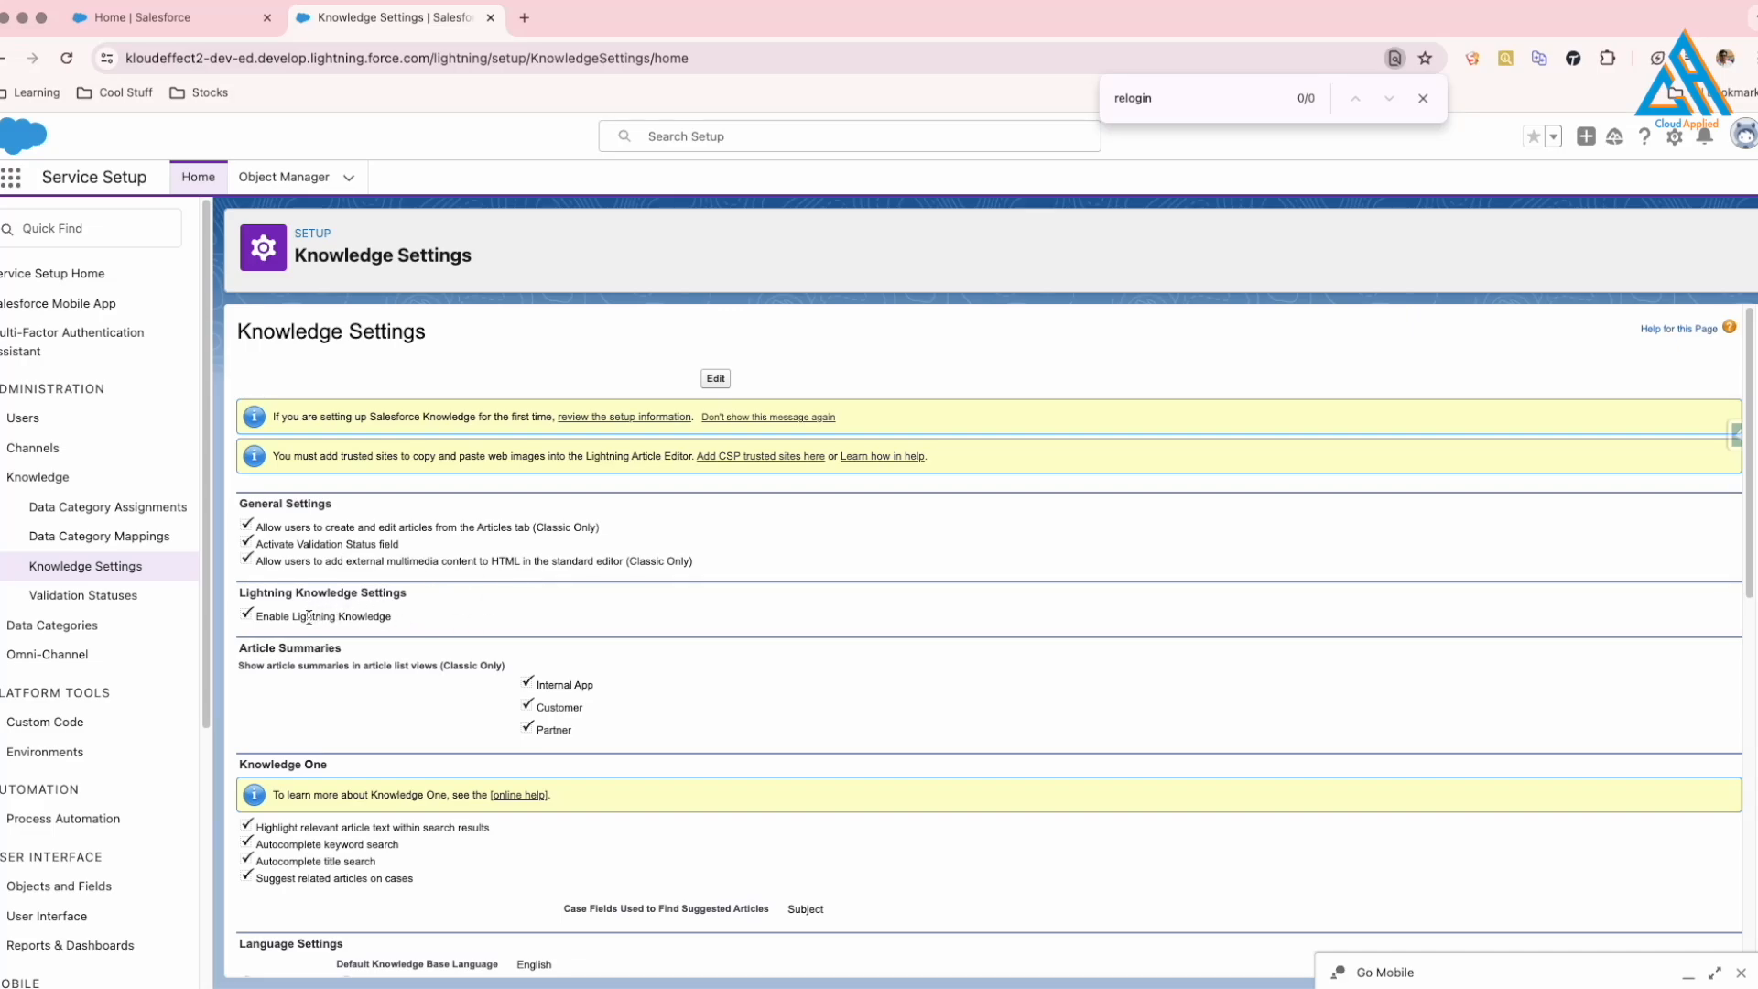
left_click_drag(394, 617, 252, 617)
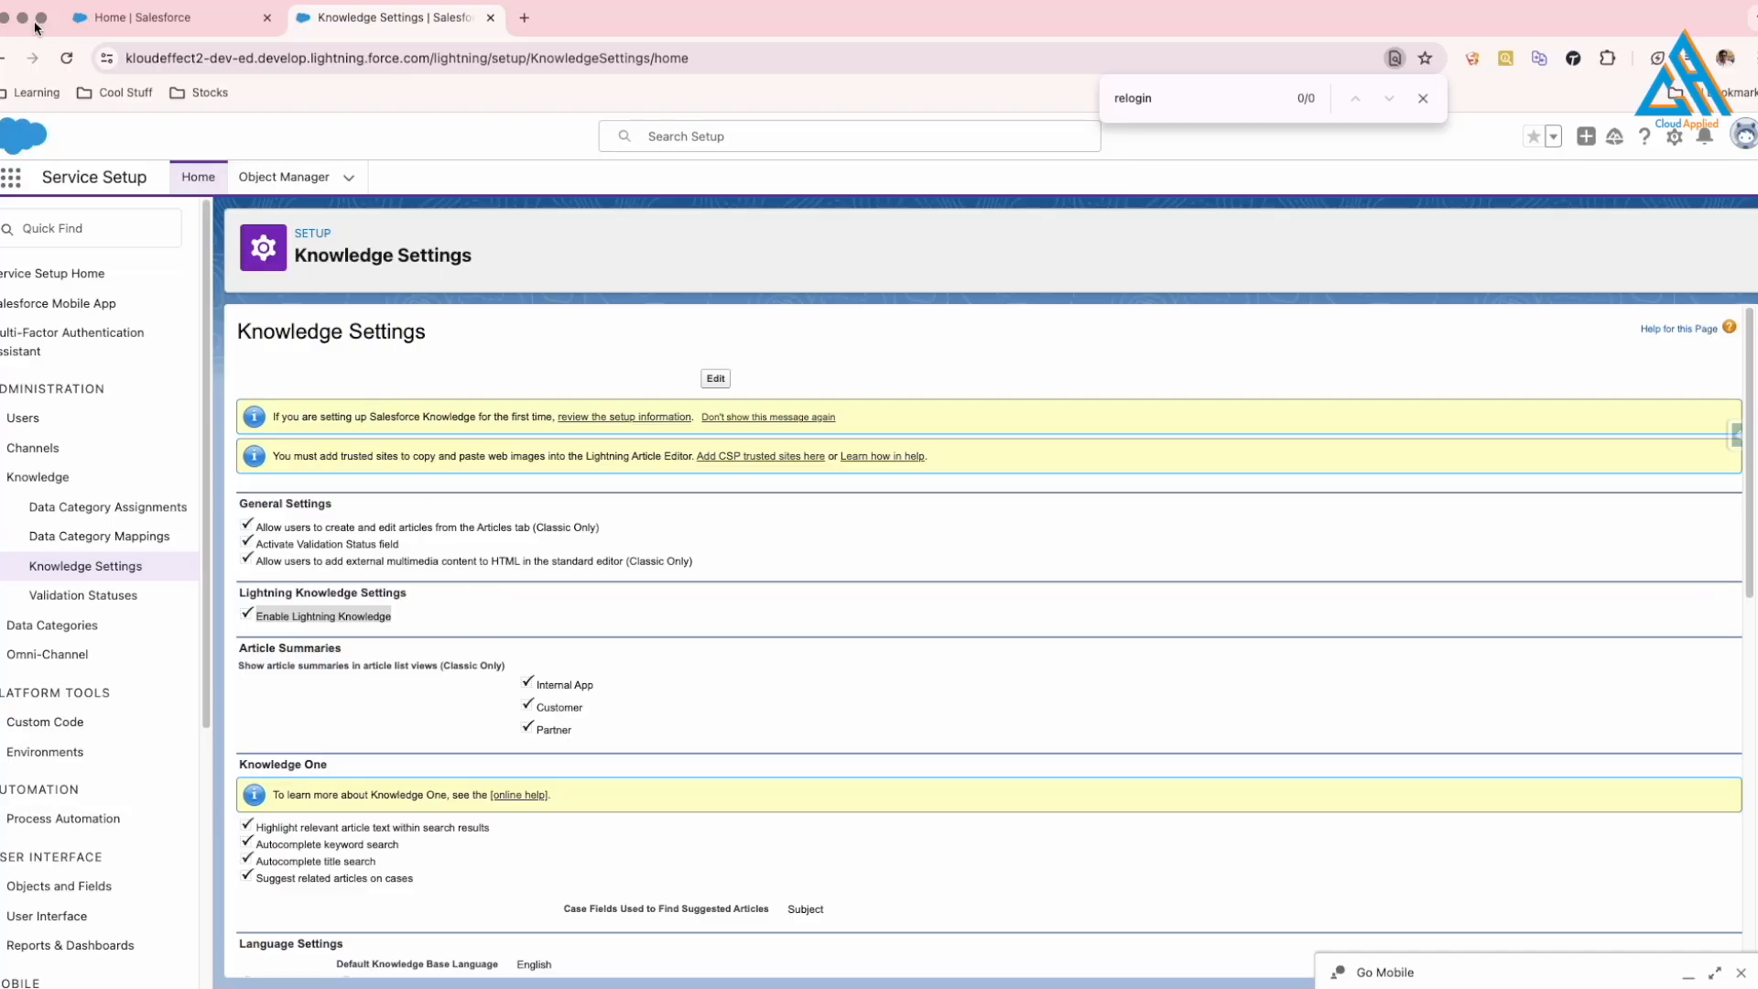
Search Object Manager for Knowledge and check the label of the Knowledge object.
left_click(286, 179)
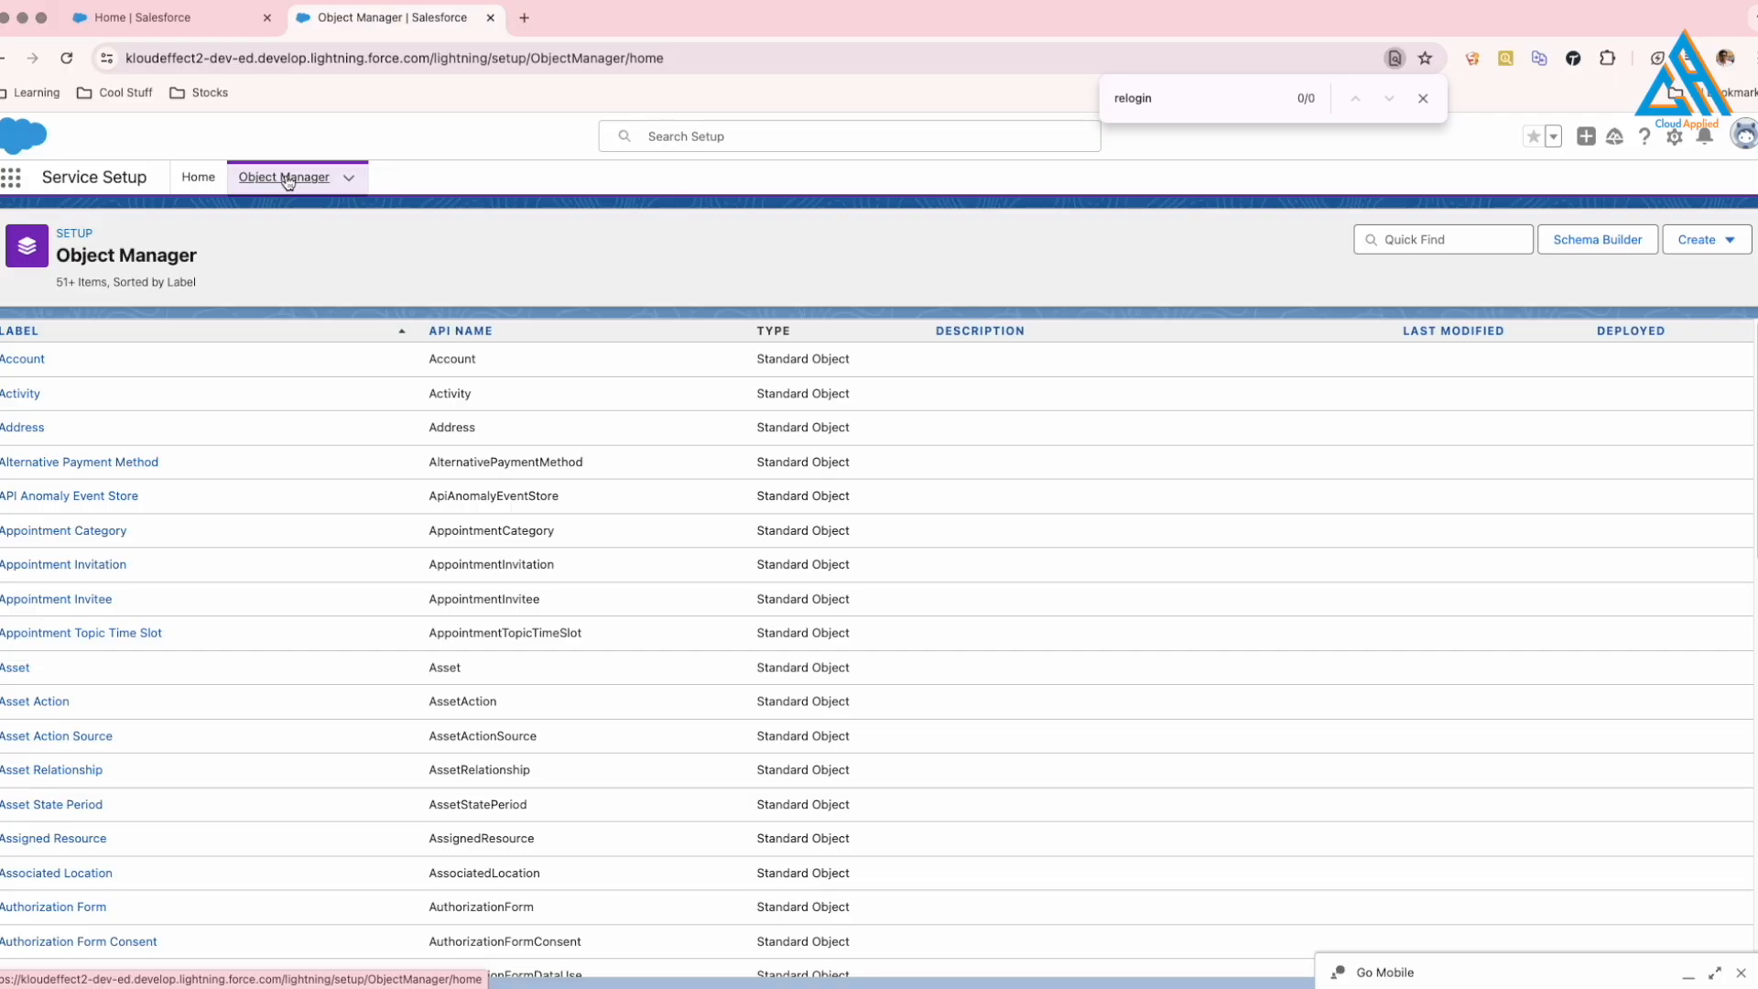
left_click(1444, 243)
type("Knowledge")
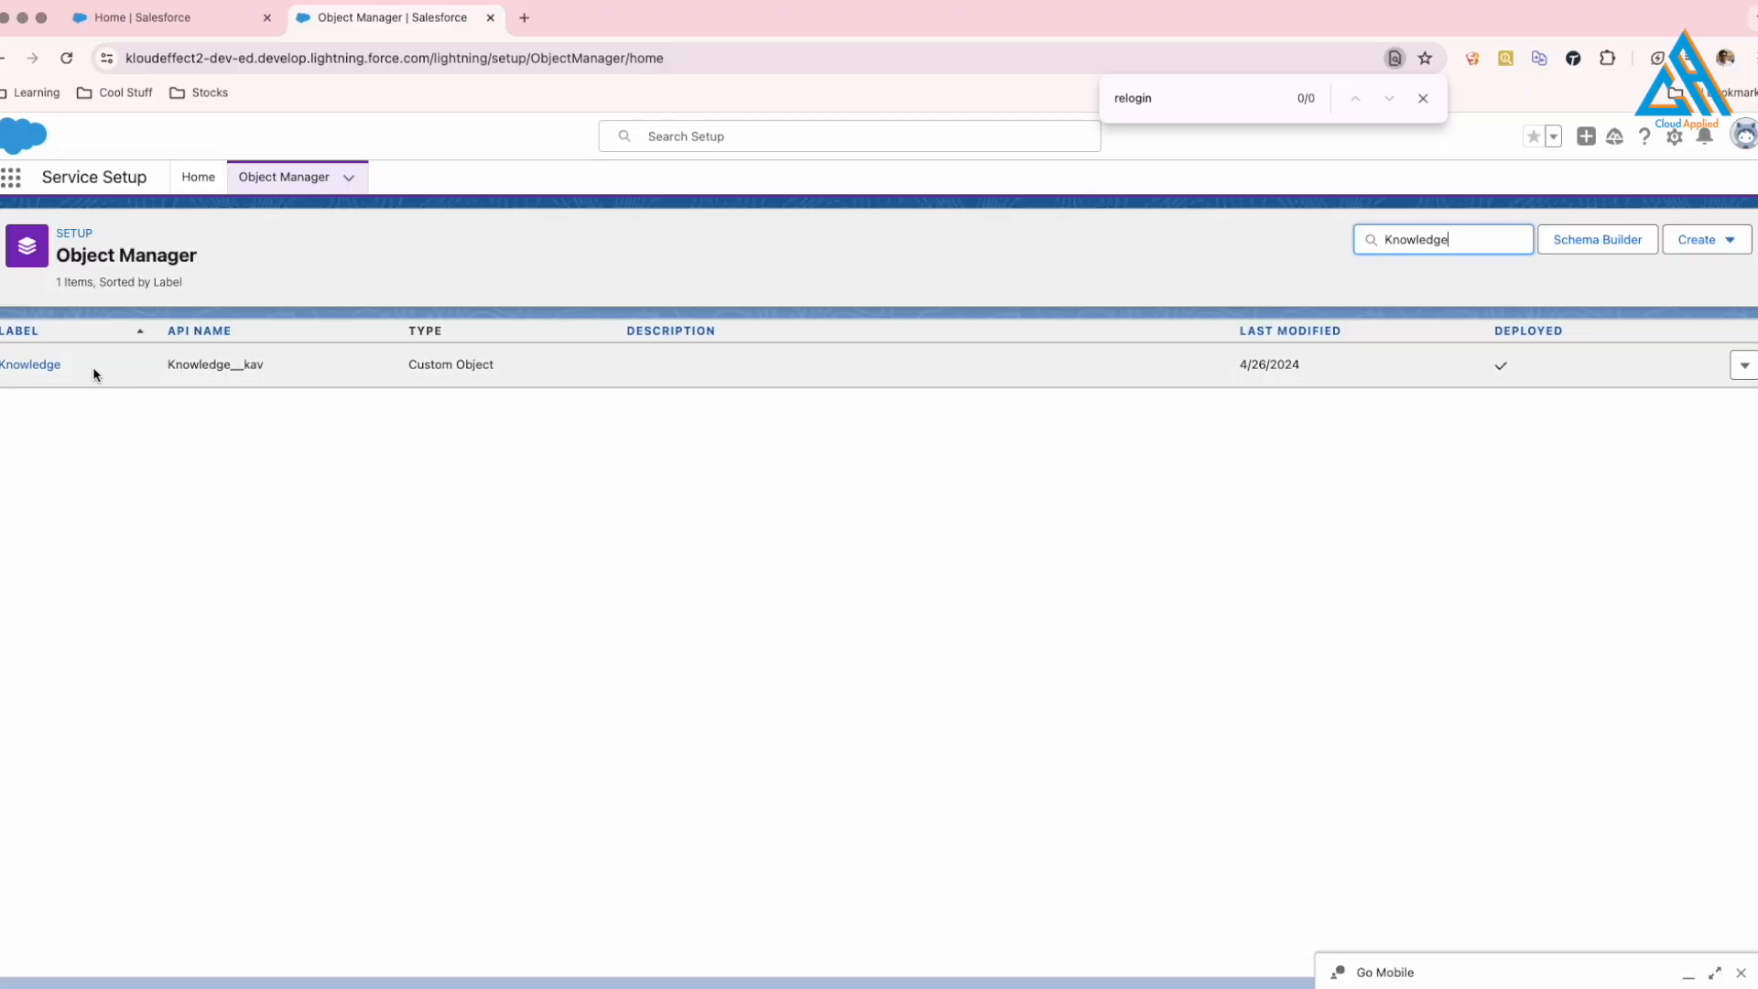
left_click_drag(90, 368, 1, 366)
left_click(273, 464)
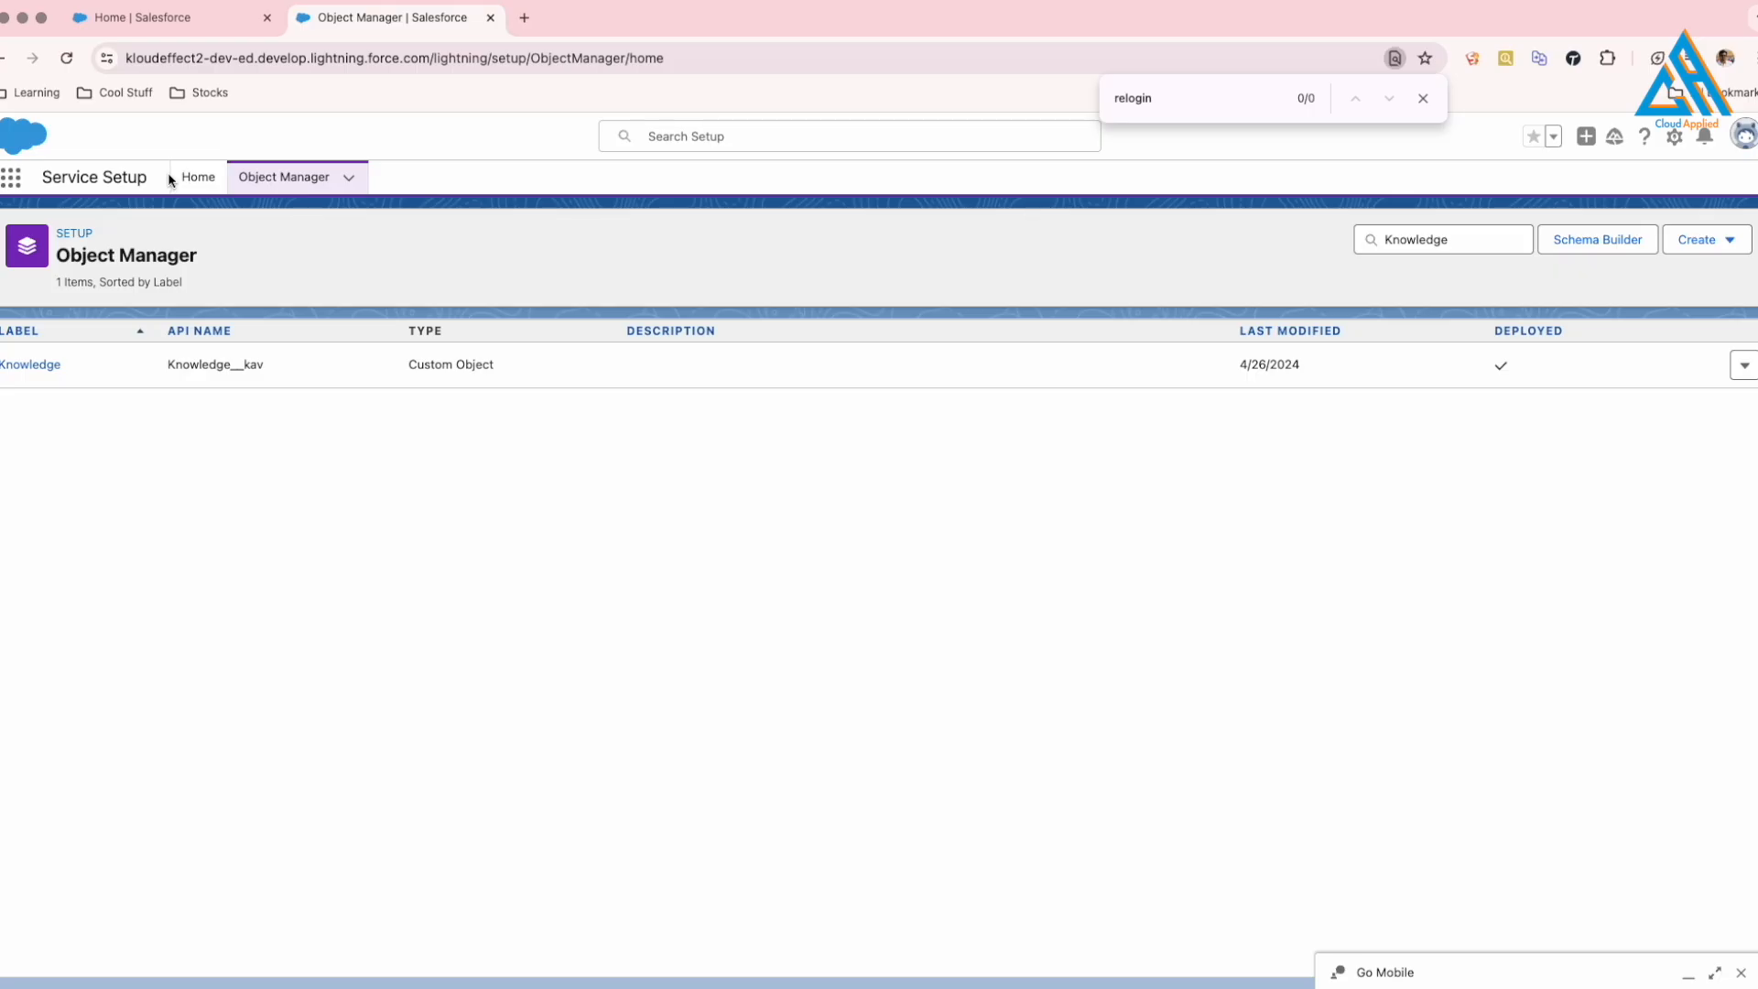
Open the support user's record from the Users list and check the Knowledge User setting.
left_click(199, 179)
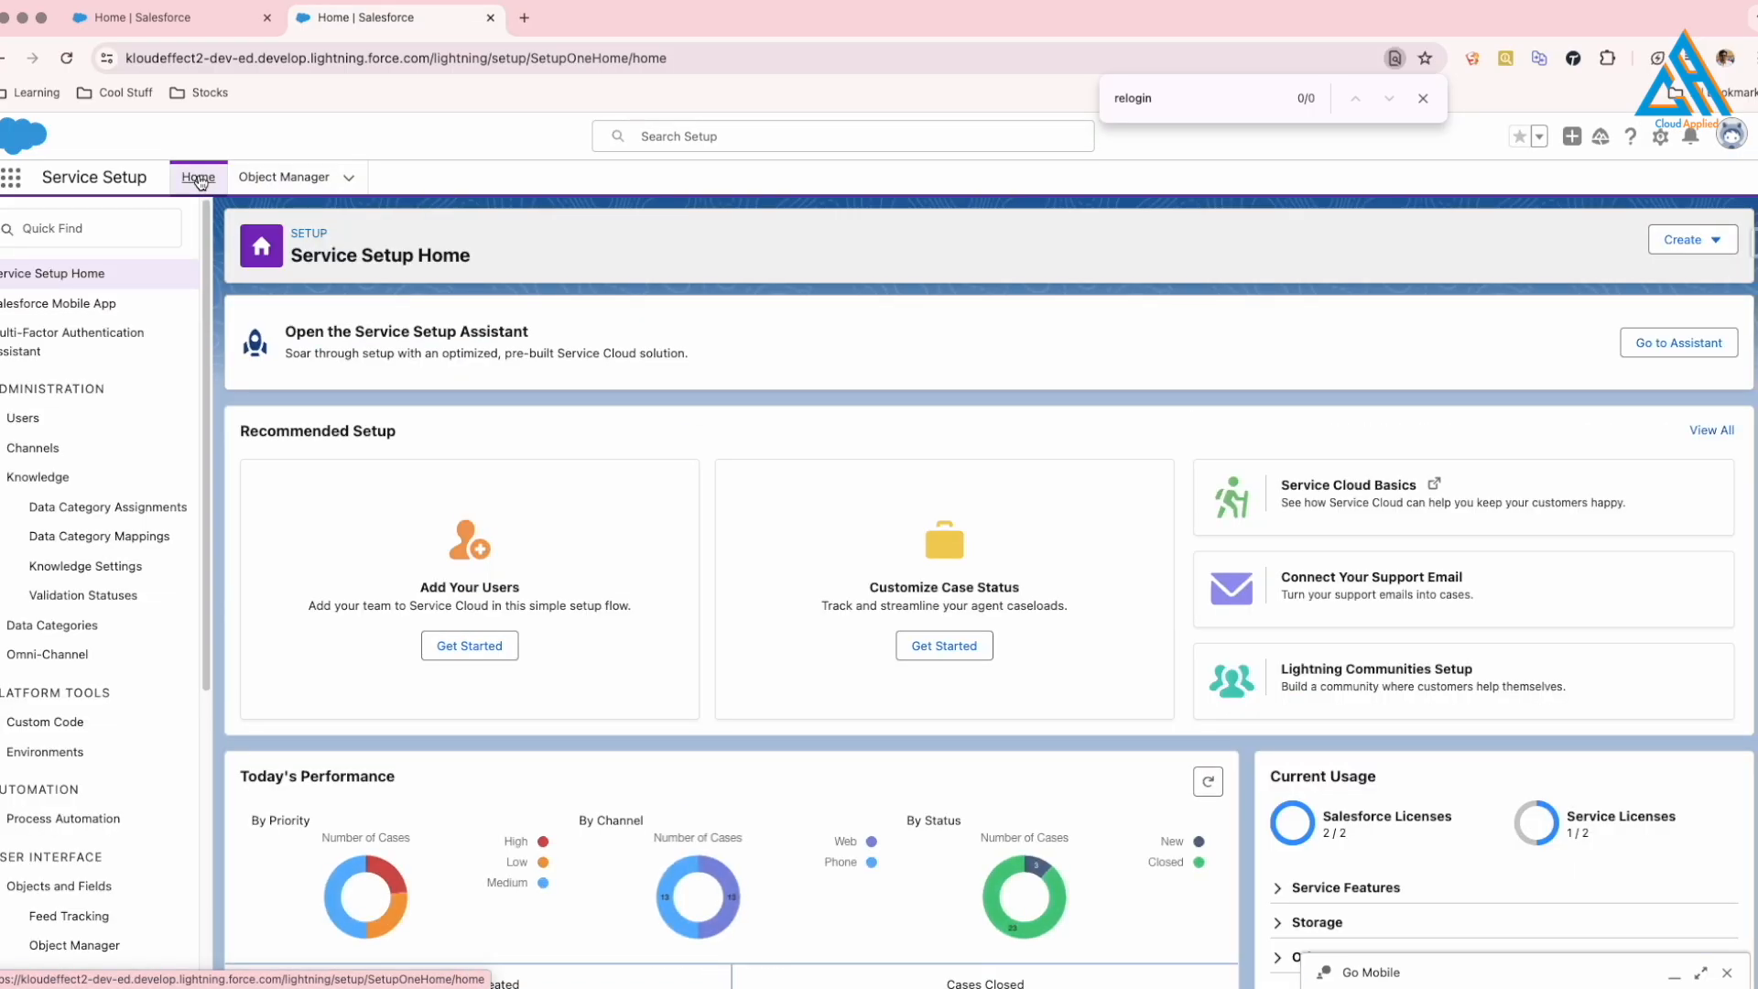
left_click(91, 228)
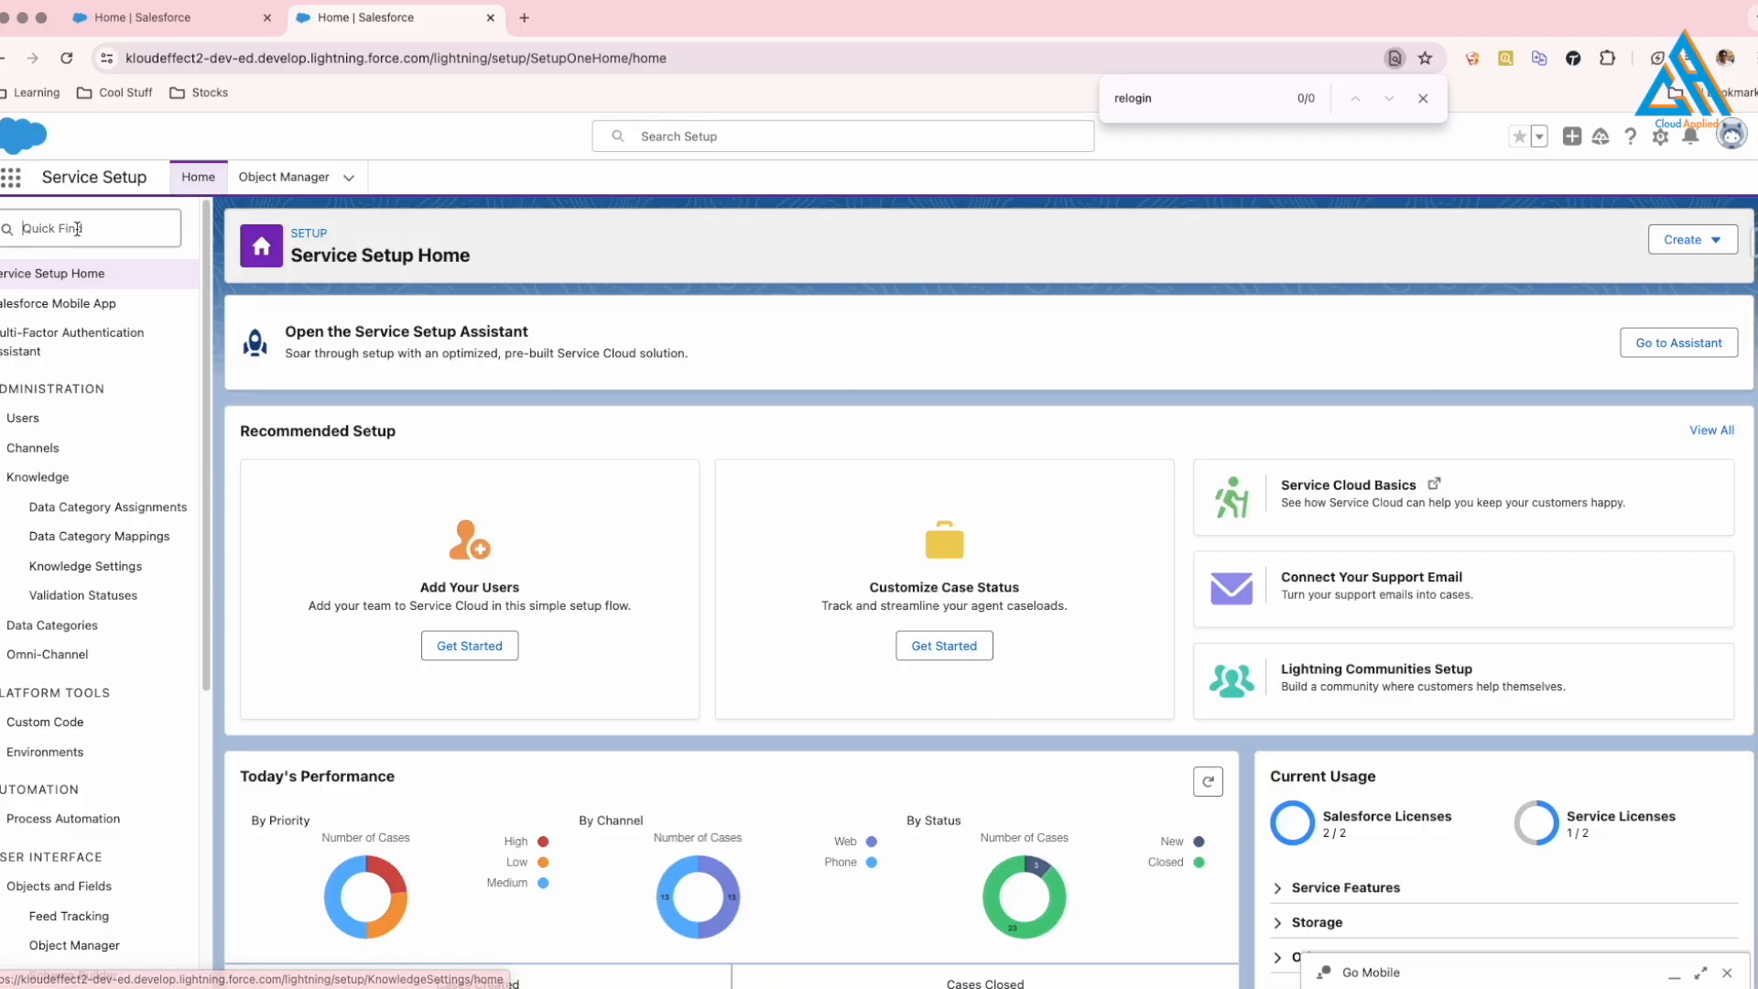
type("users")
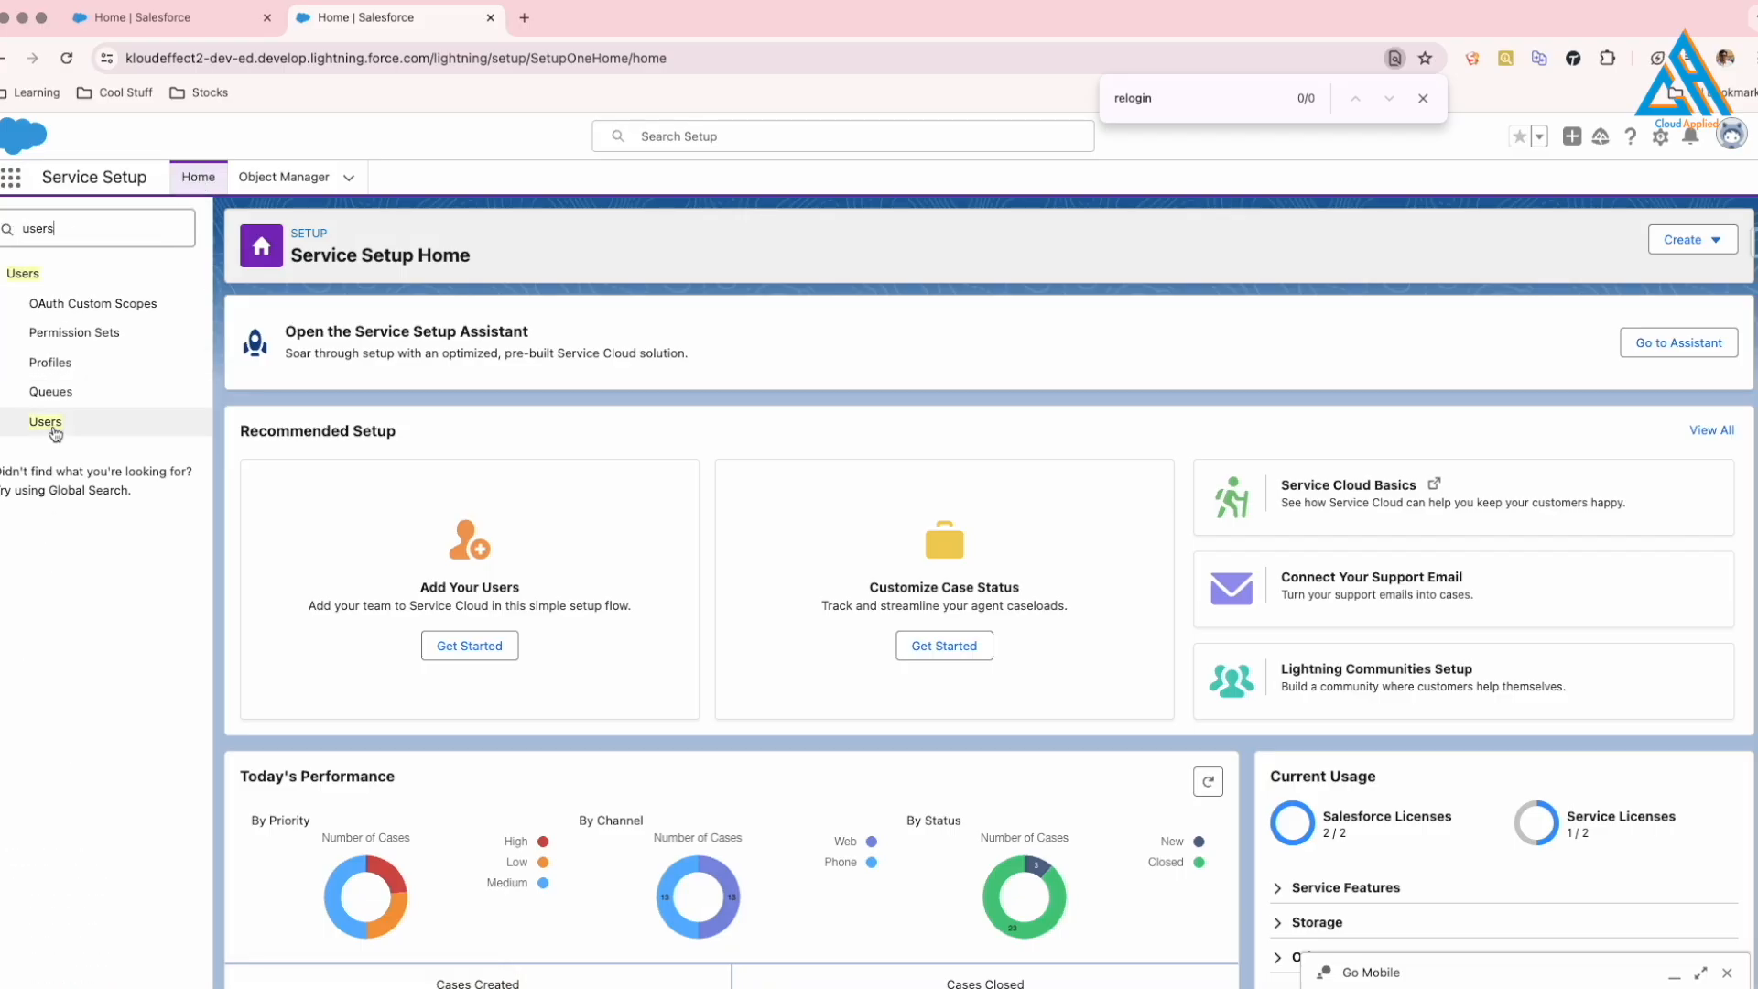
left_click(46, 422)
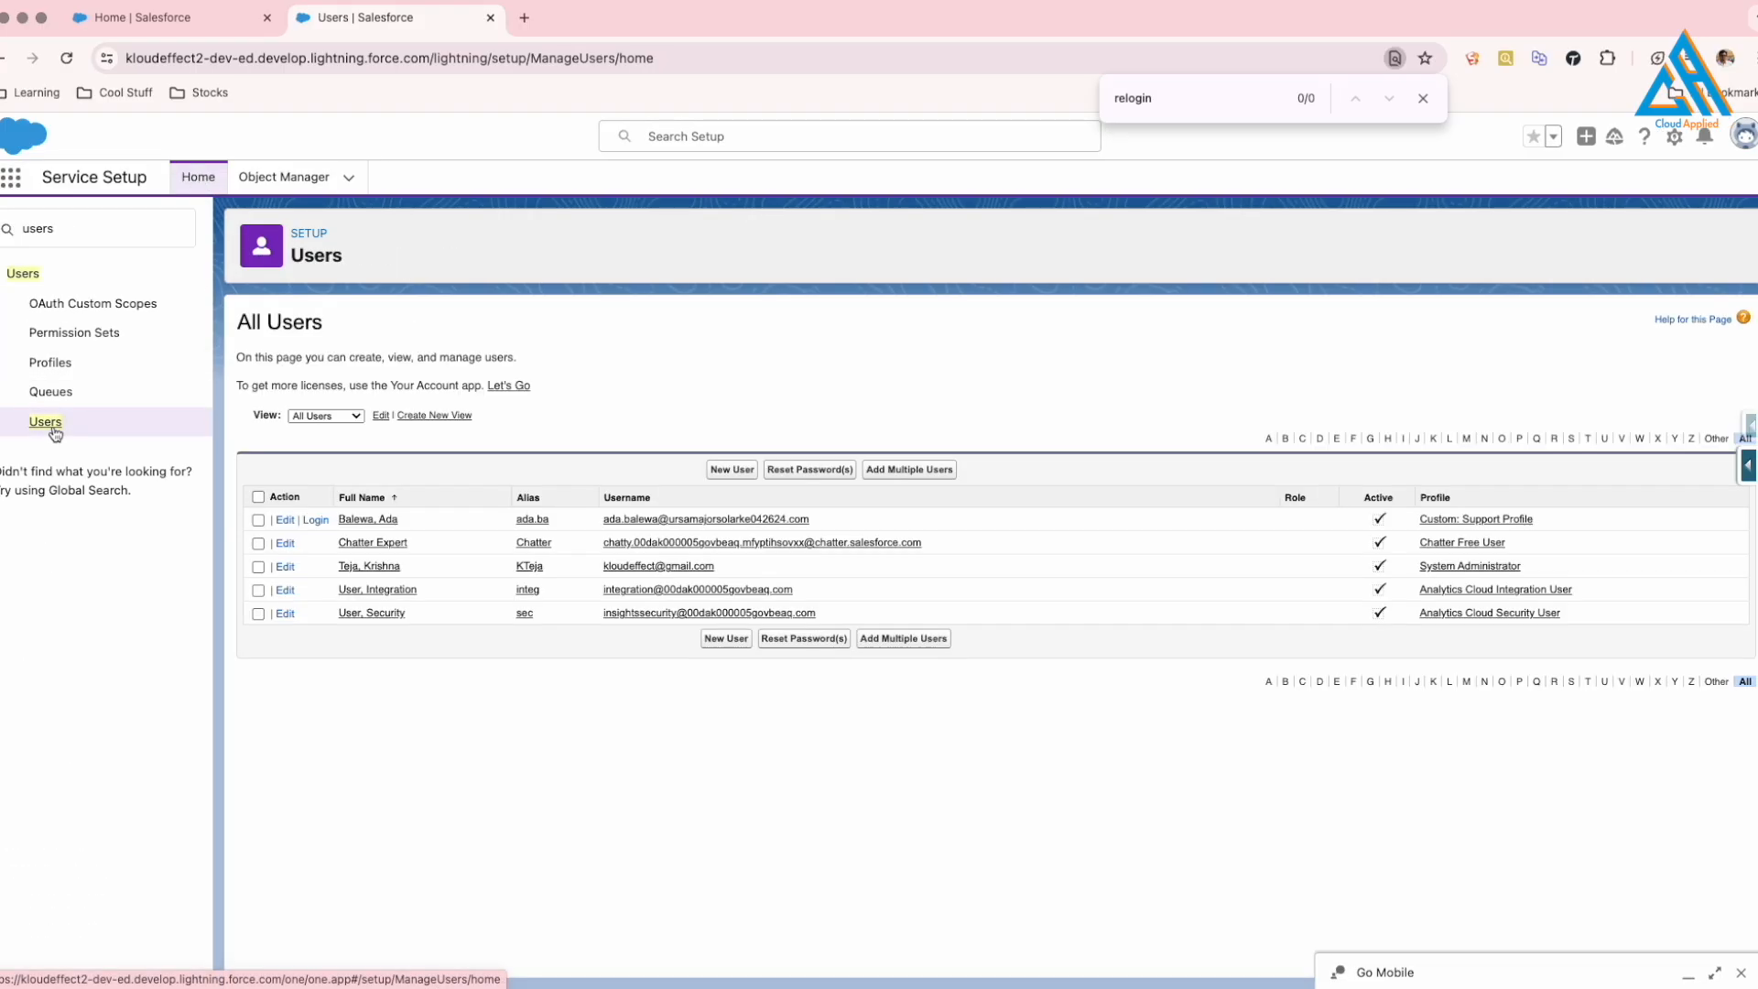
left_click(371, 521)
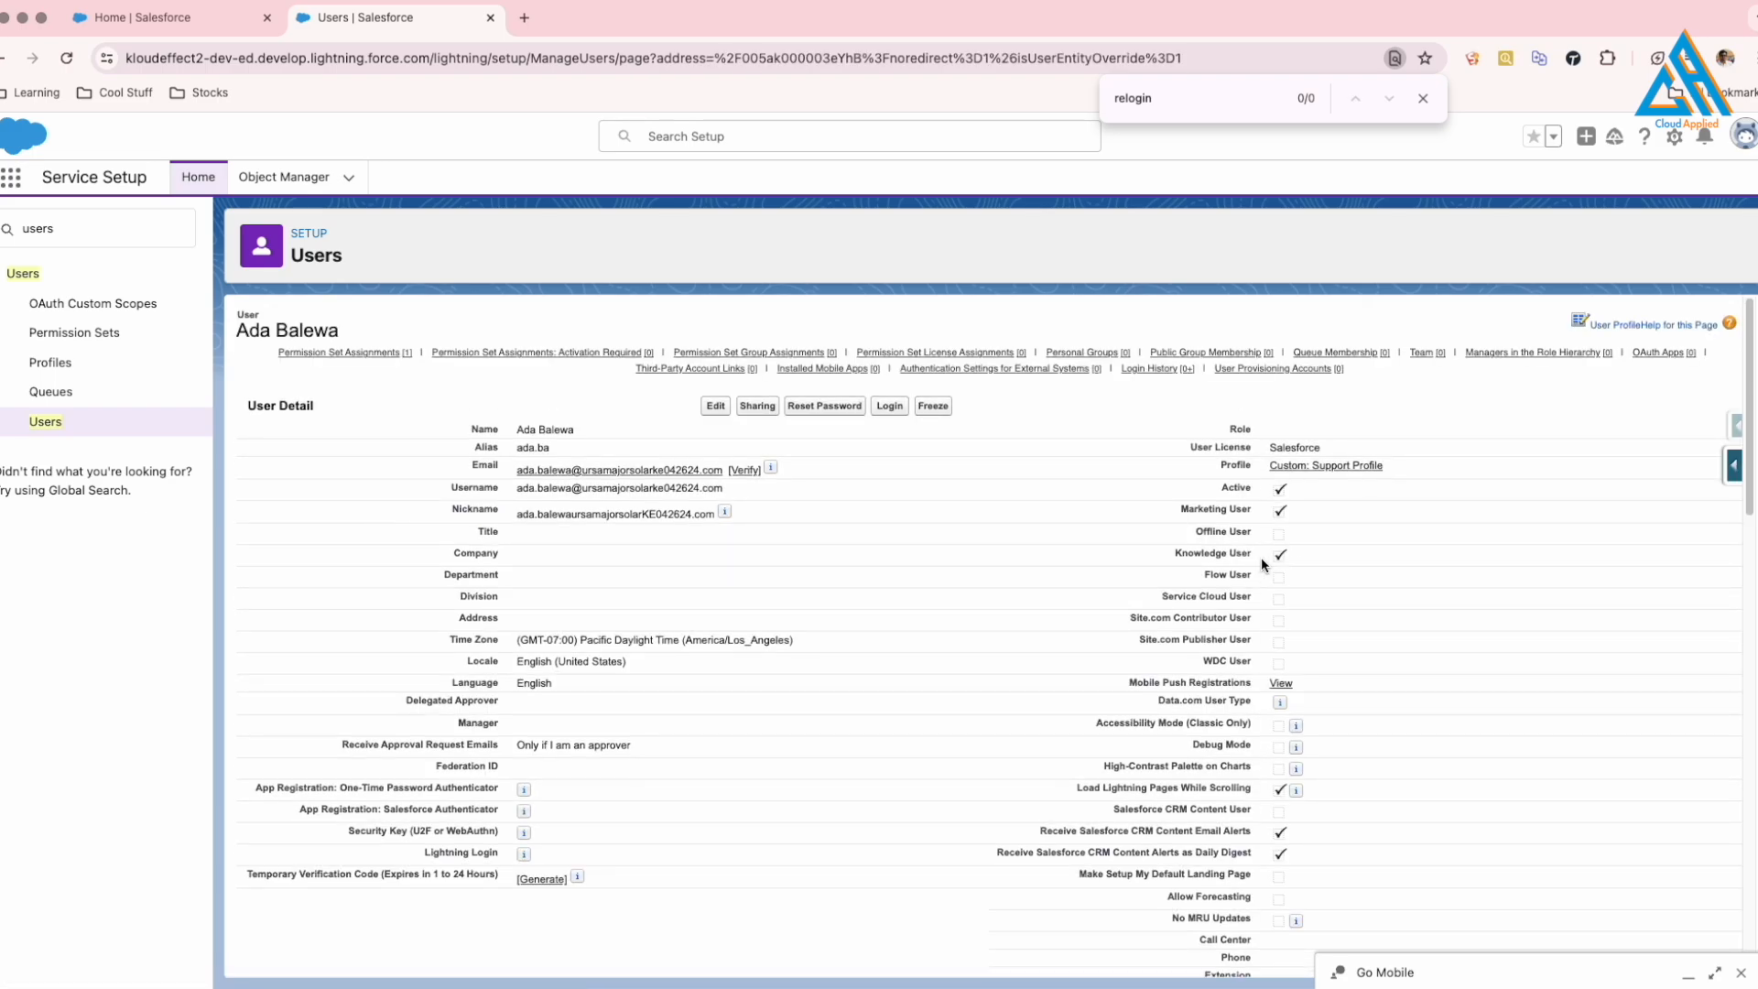
Enable feed tracking for the Knowledge object on the Feed Tracking setup page.
double_click(106, 229)
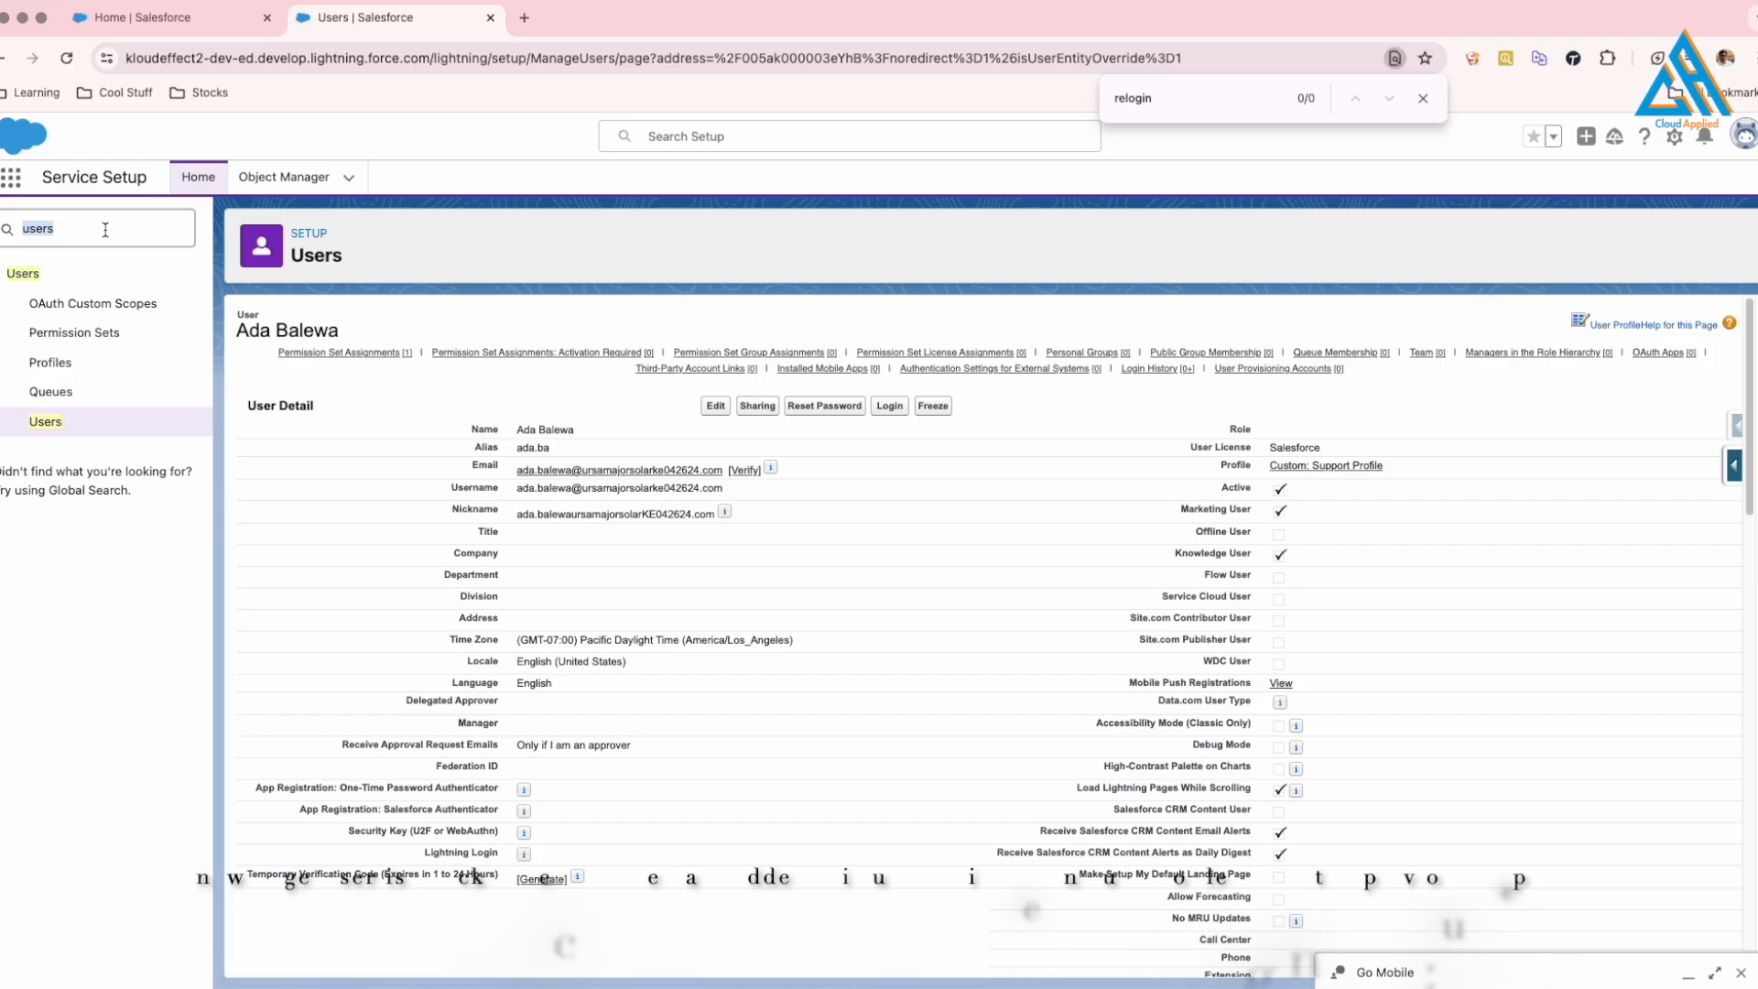
type("Feed")
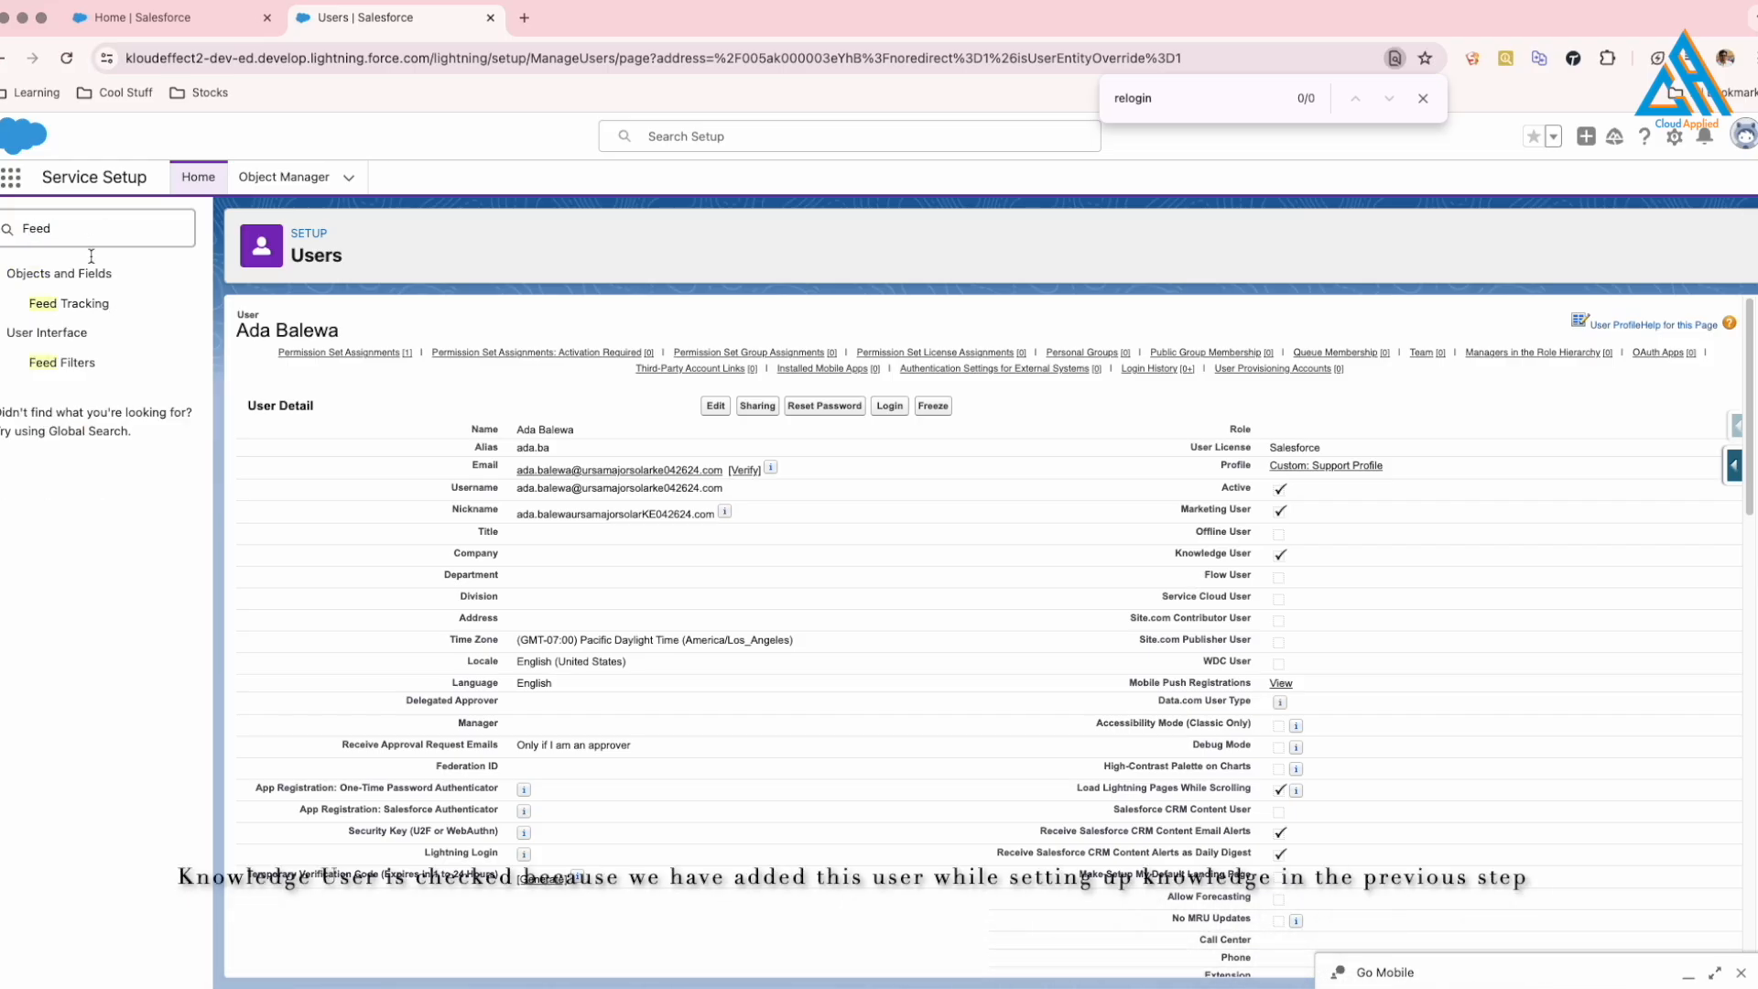
left_click(84, 310)
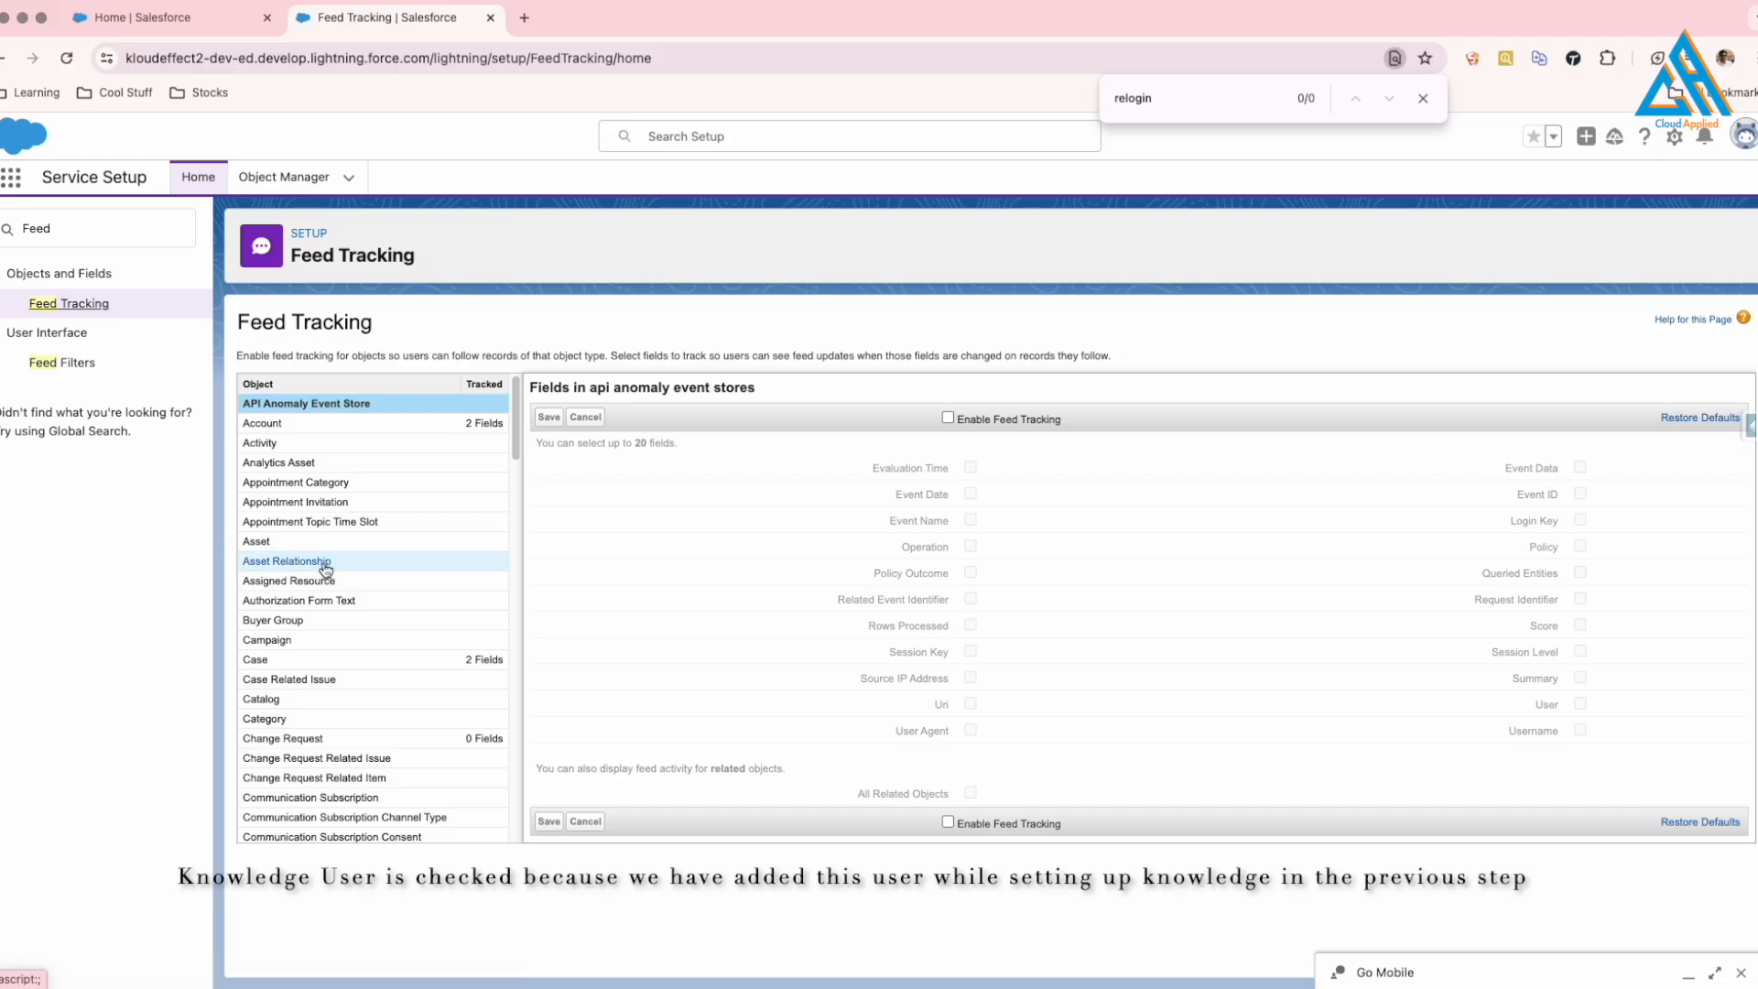
scroll(329, 569, "down", 15)
scroll(332, 567, "up", 5)
scroll(331, 567, "up", 1)
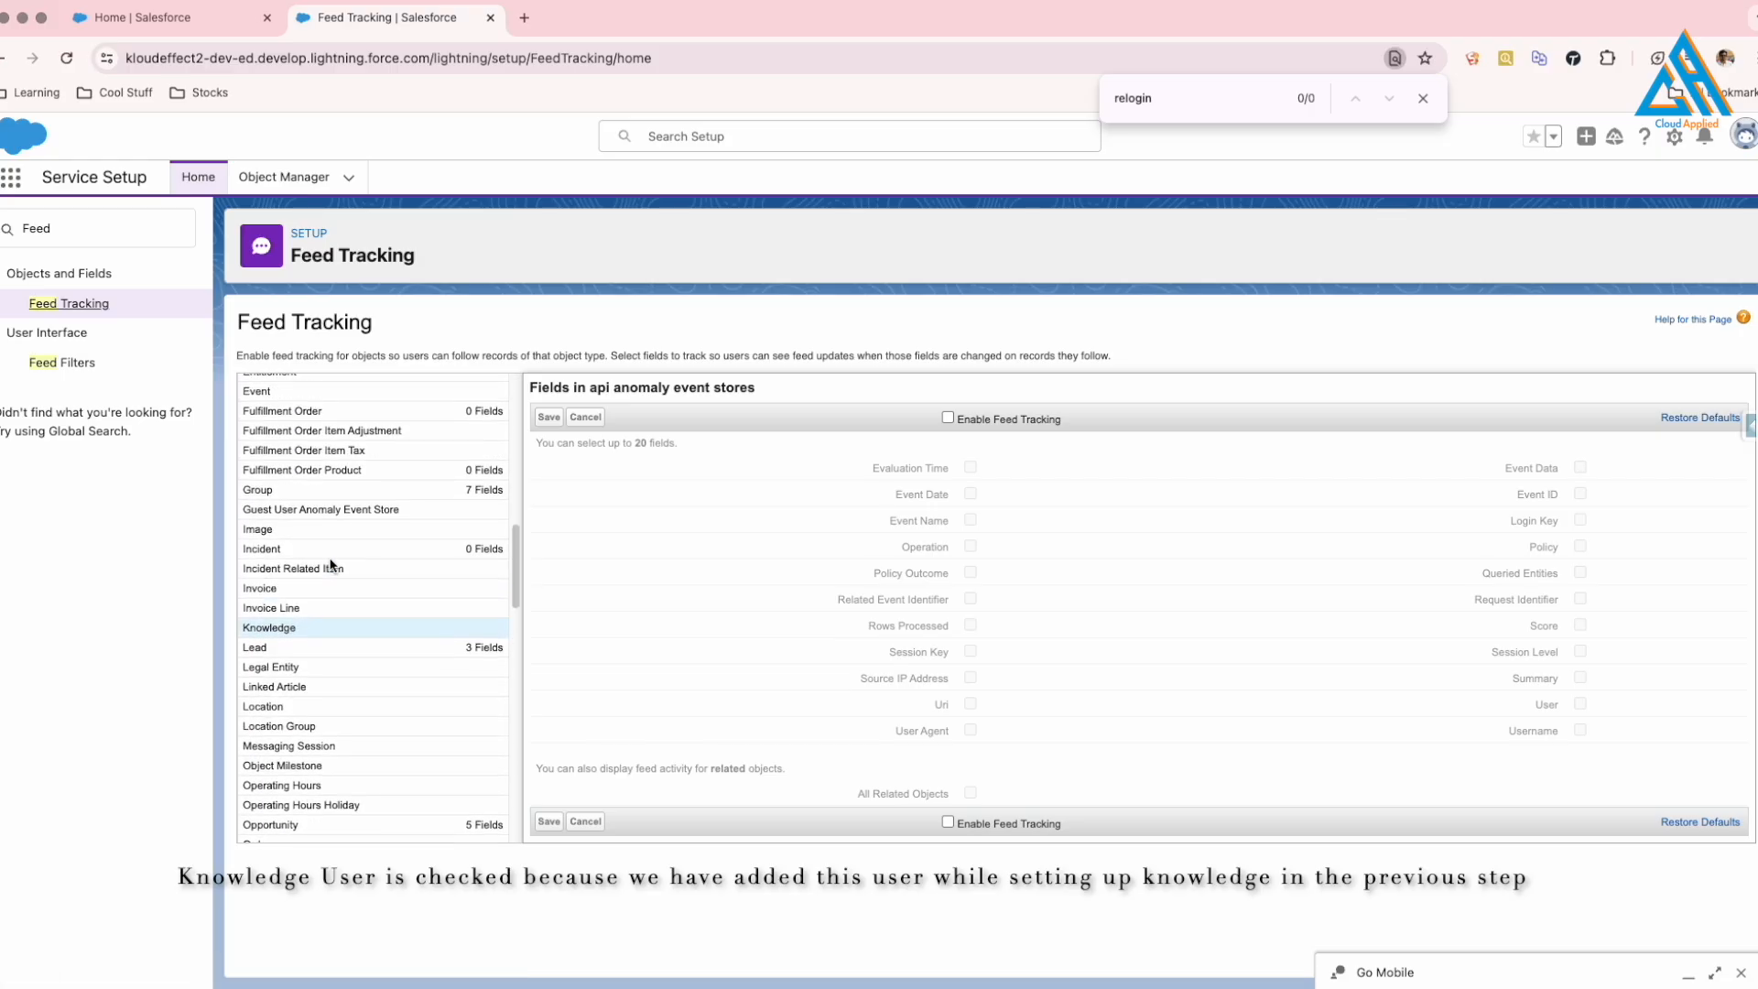
left_click(284, 630)
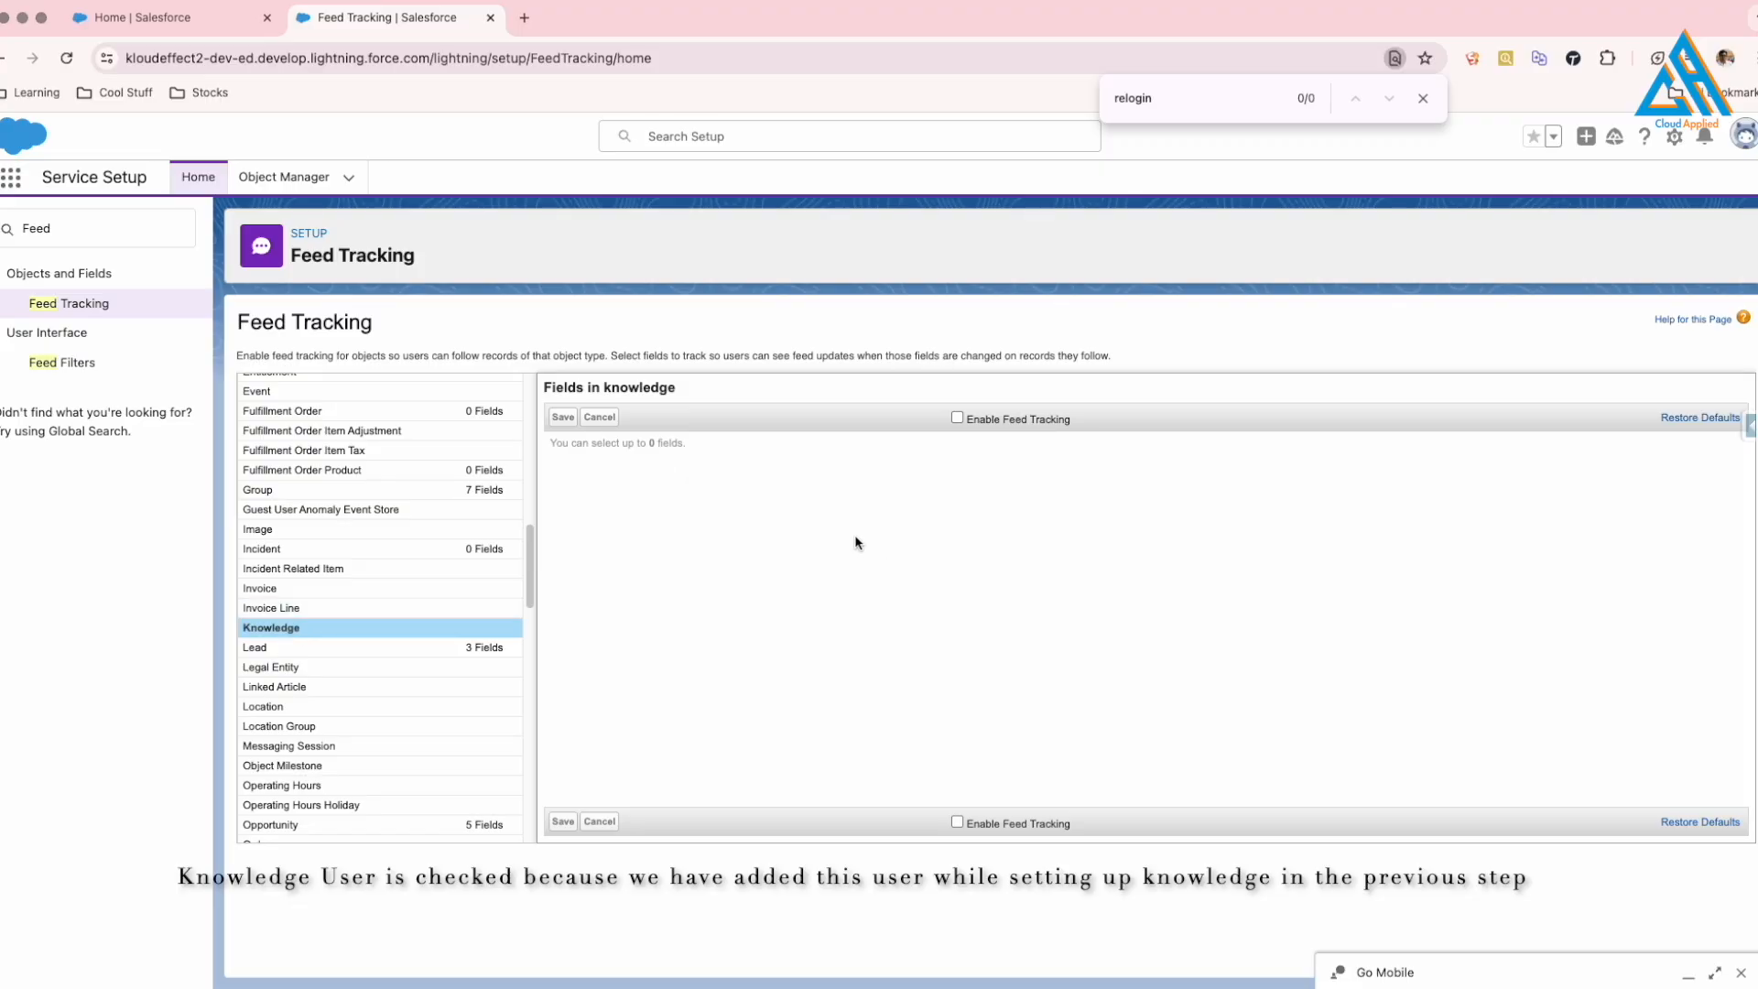
left_click(957, 417)
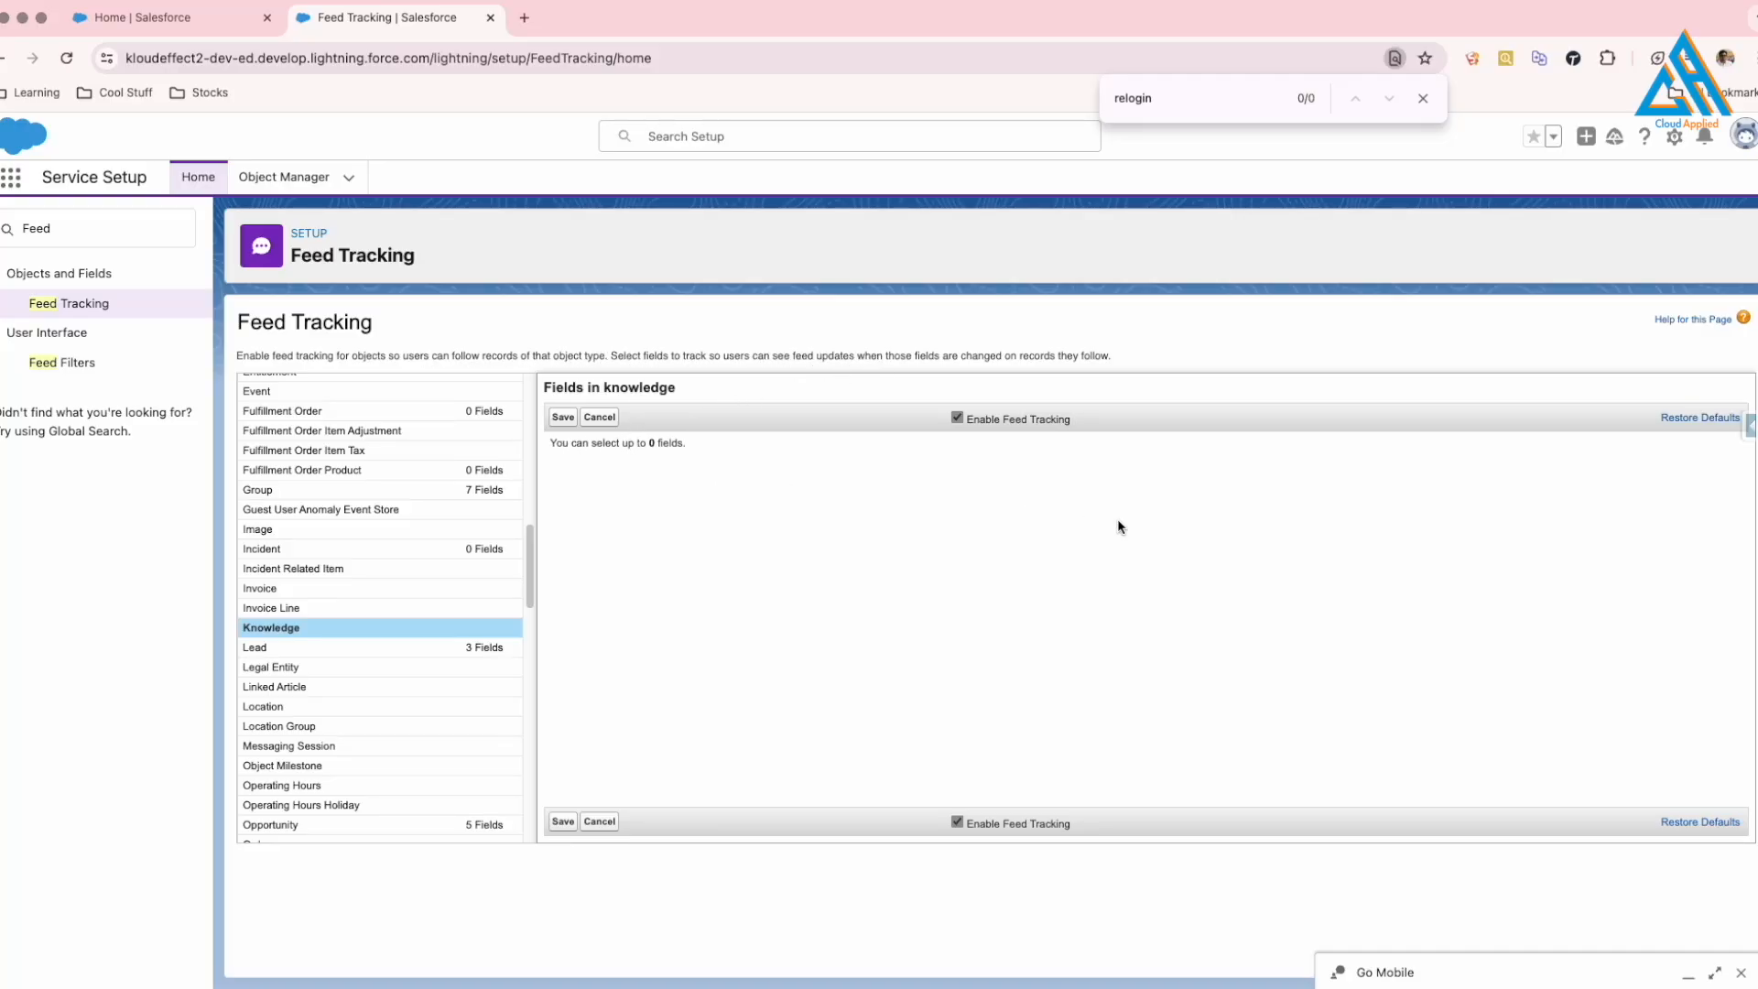
Edit the Knowledge object's Lightning Knowledge FAQ Layout, adding Submit for Approval and Assign to its mobile and Lightning Experience actions.
left_click(307, 178)
left_click(31, 366)
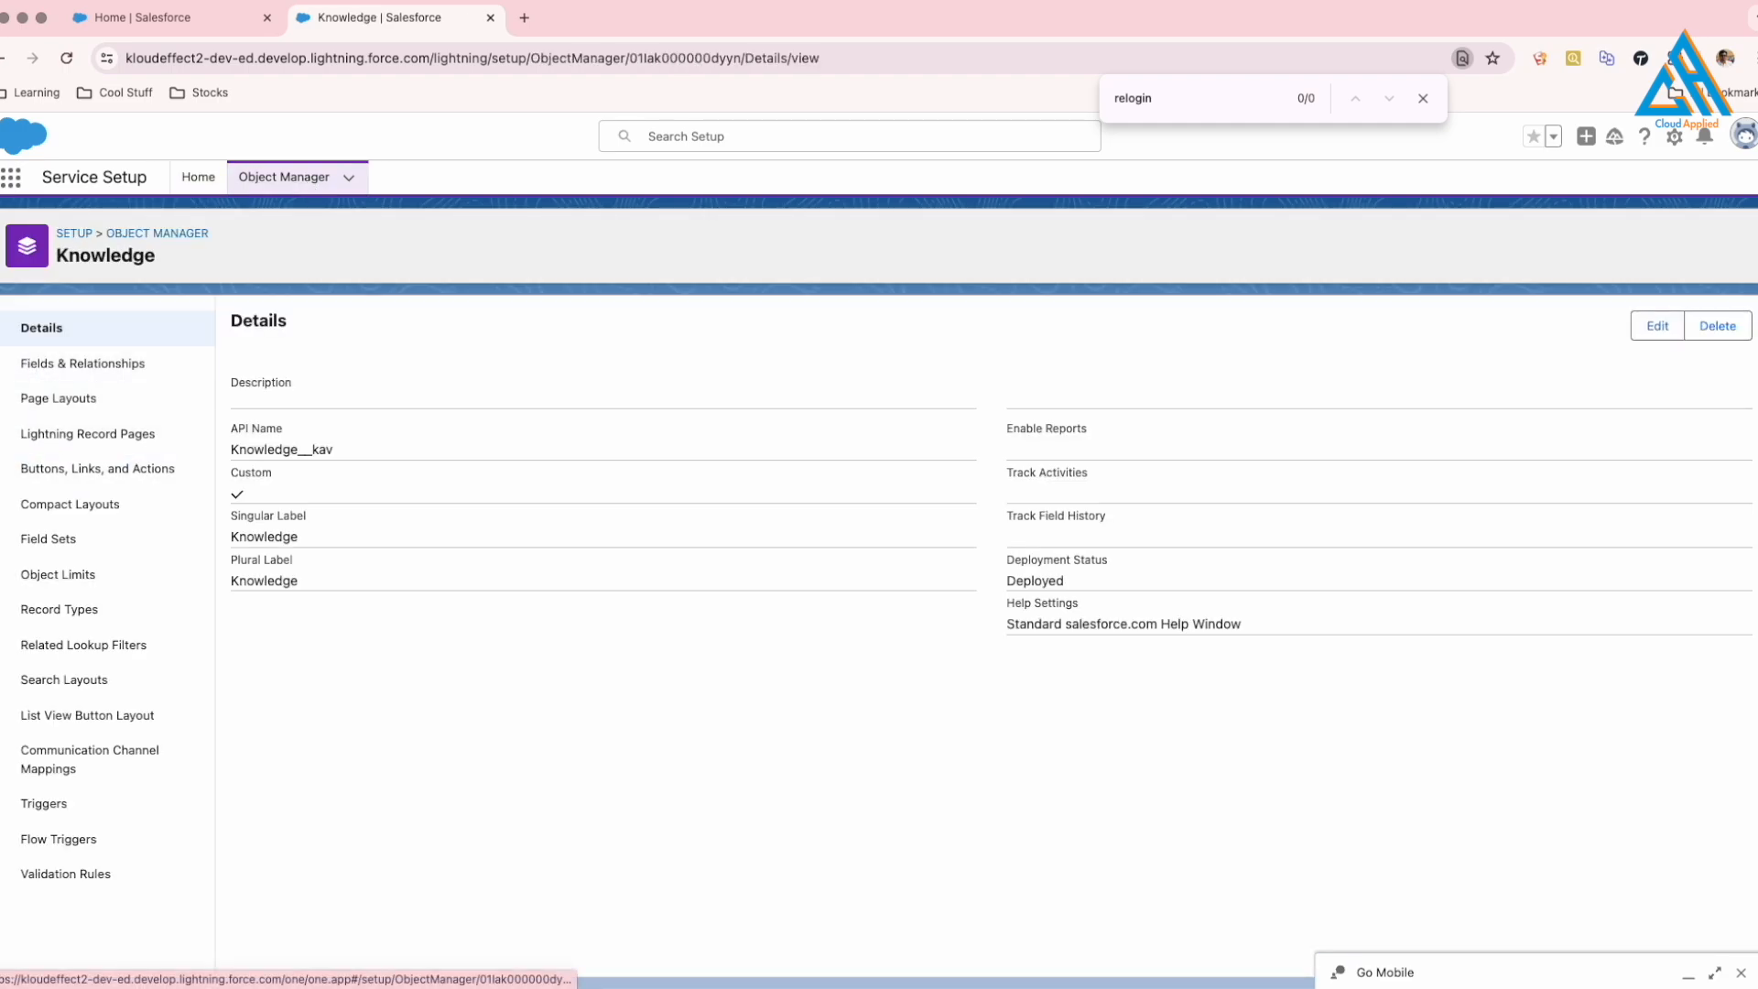
left_click(64, 401)
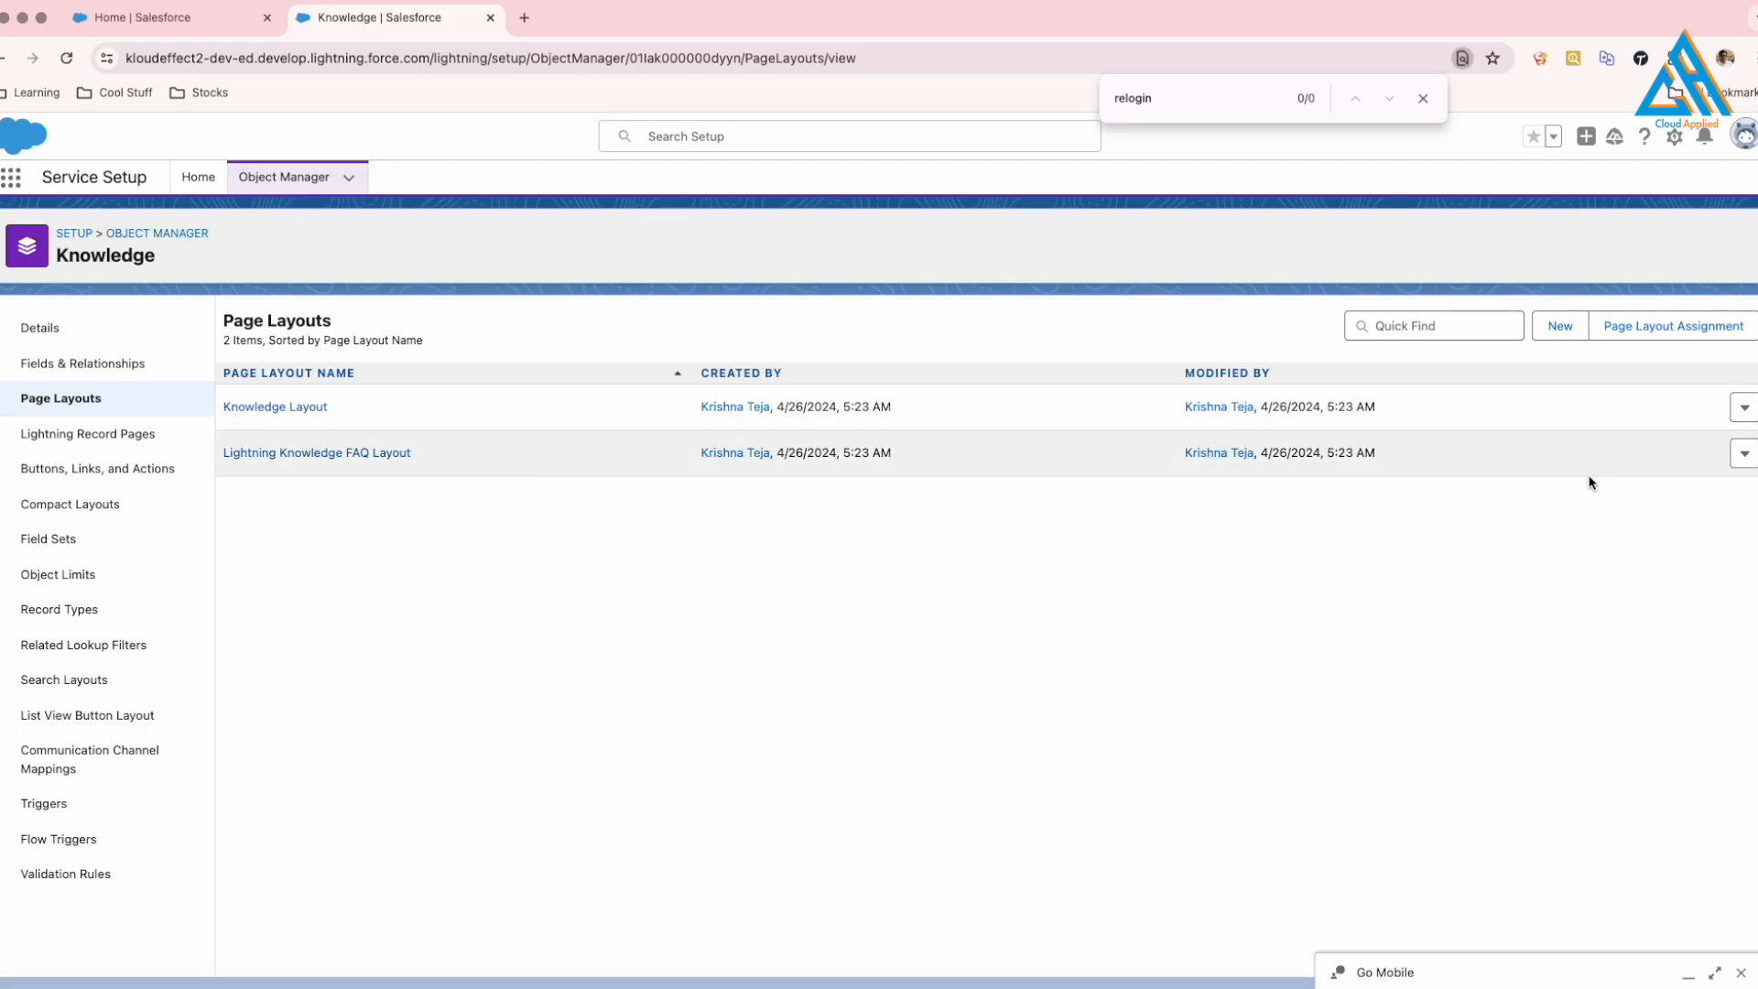
left_click(1733, 455)
left_click(1693, 494)
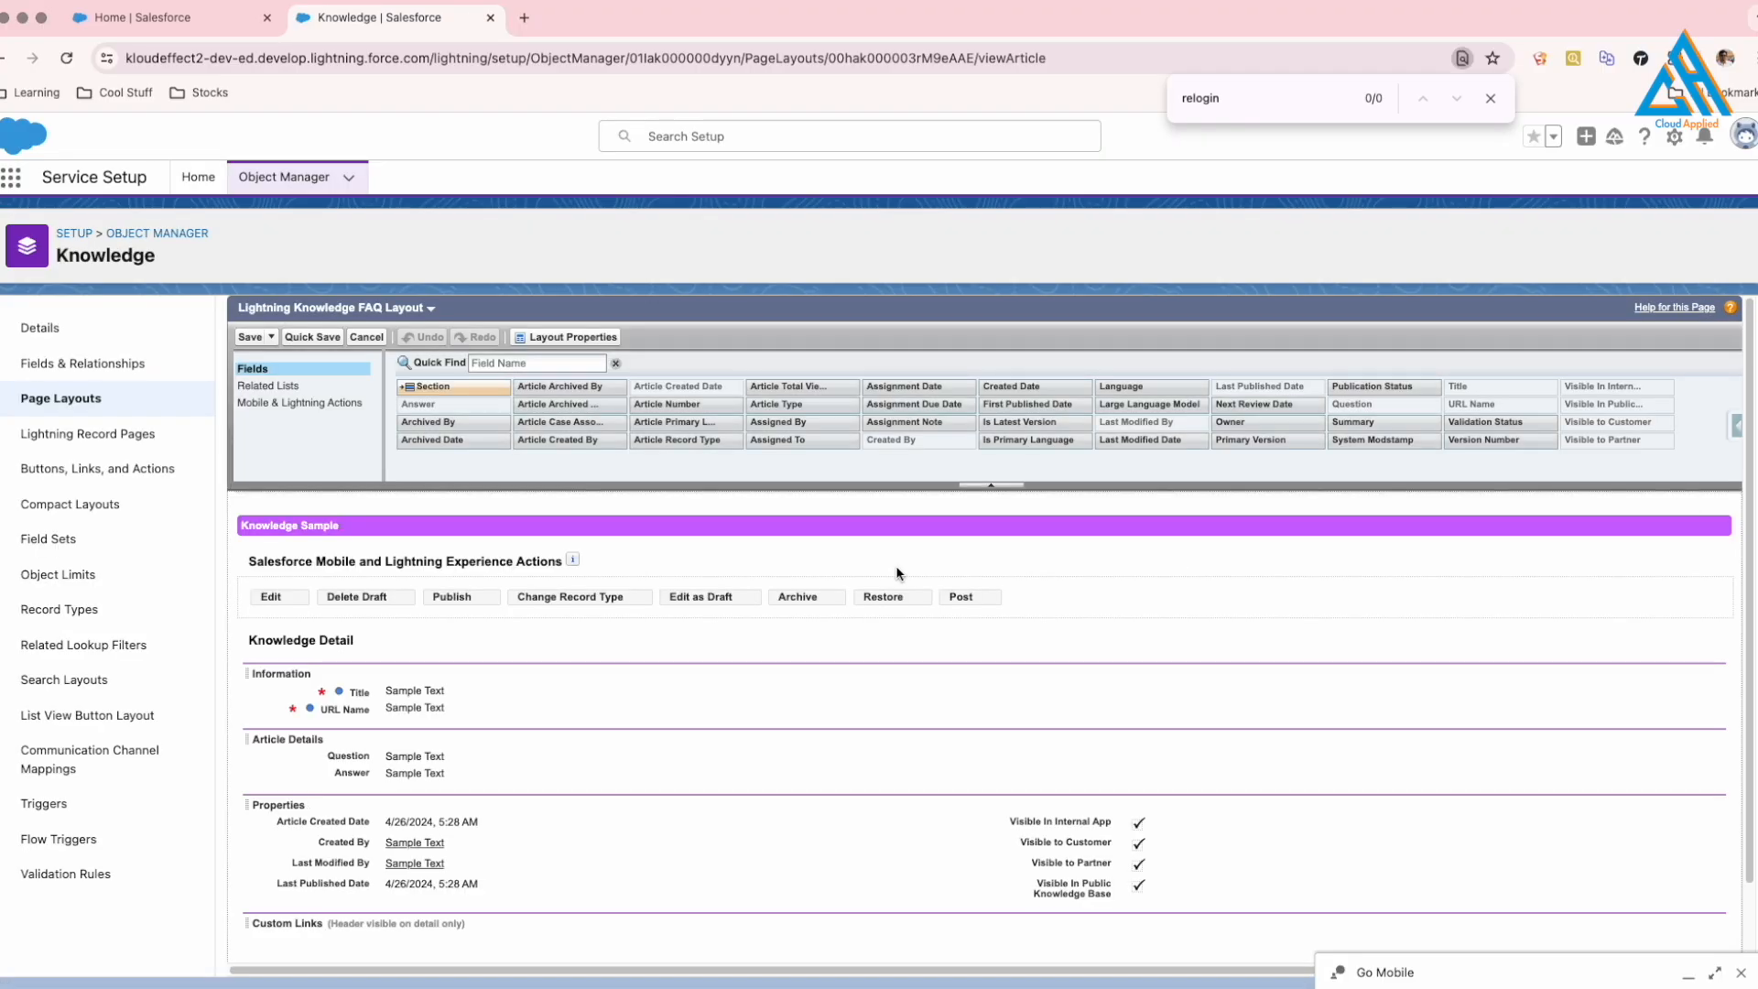
left_click(297, 412)
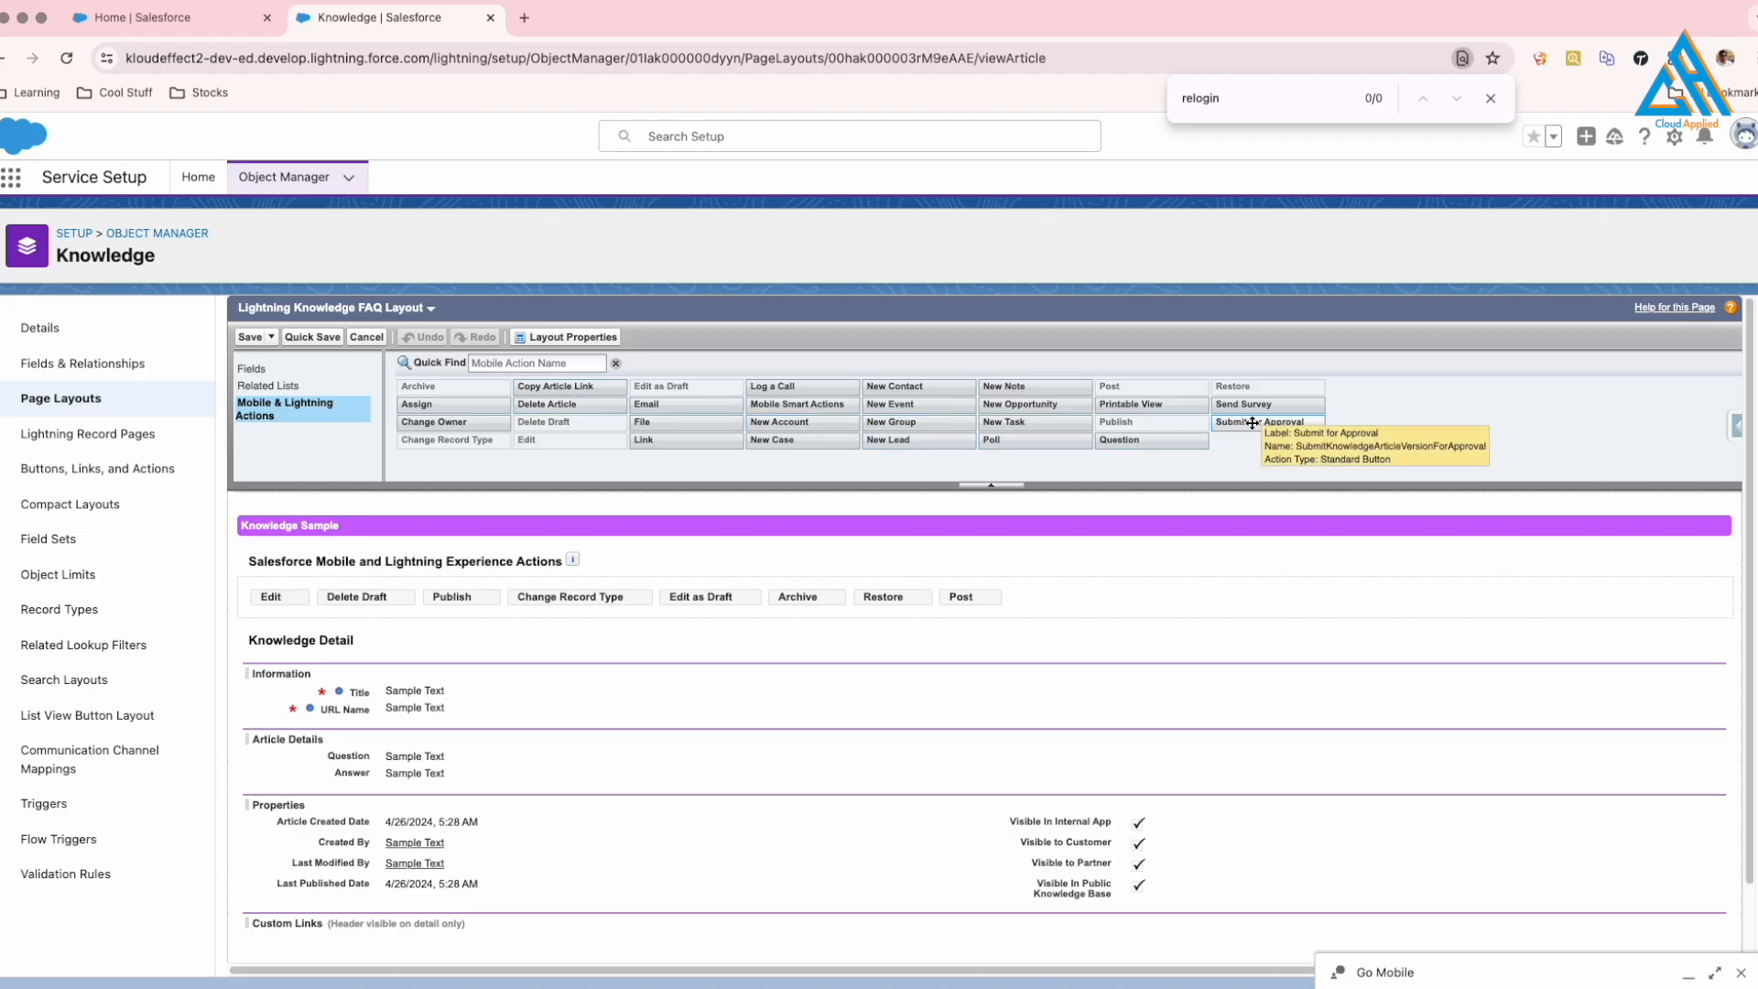
left_click_drag(1252, 422, 1105, 586)
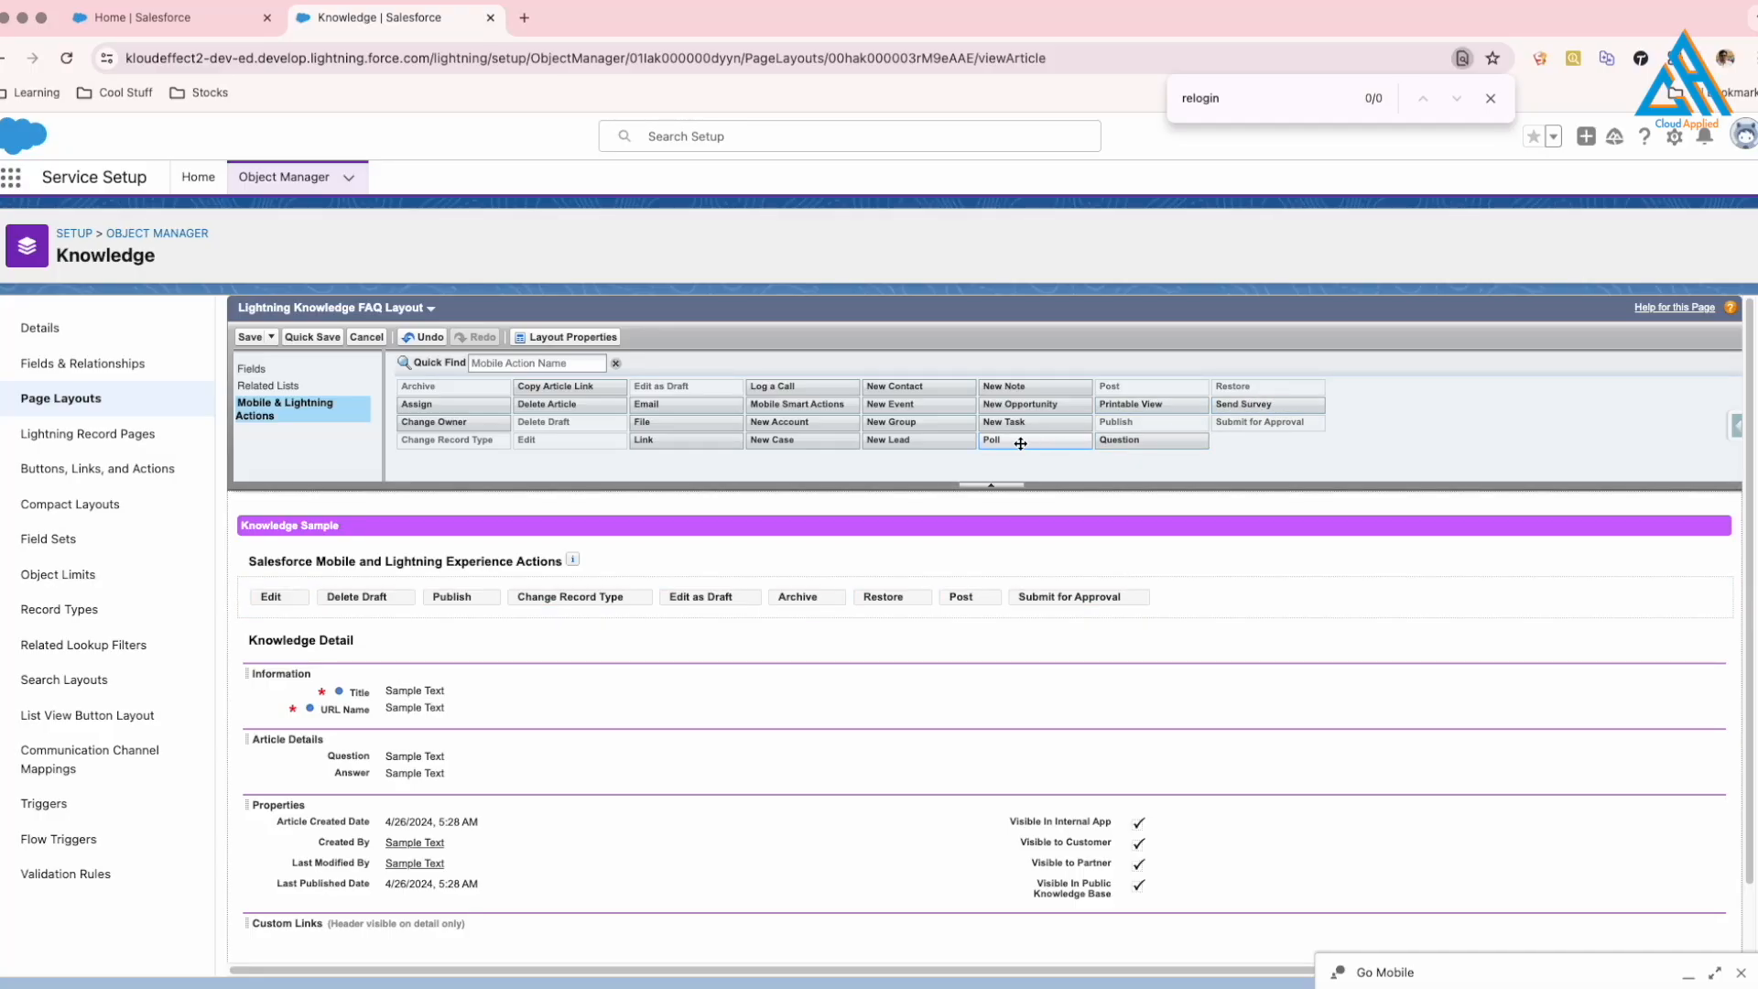
left_click_drag(448, 404, 1233, 611)
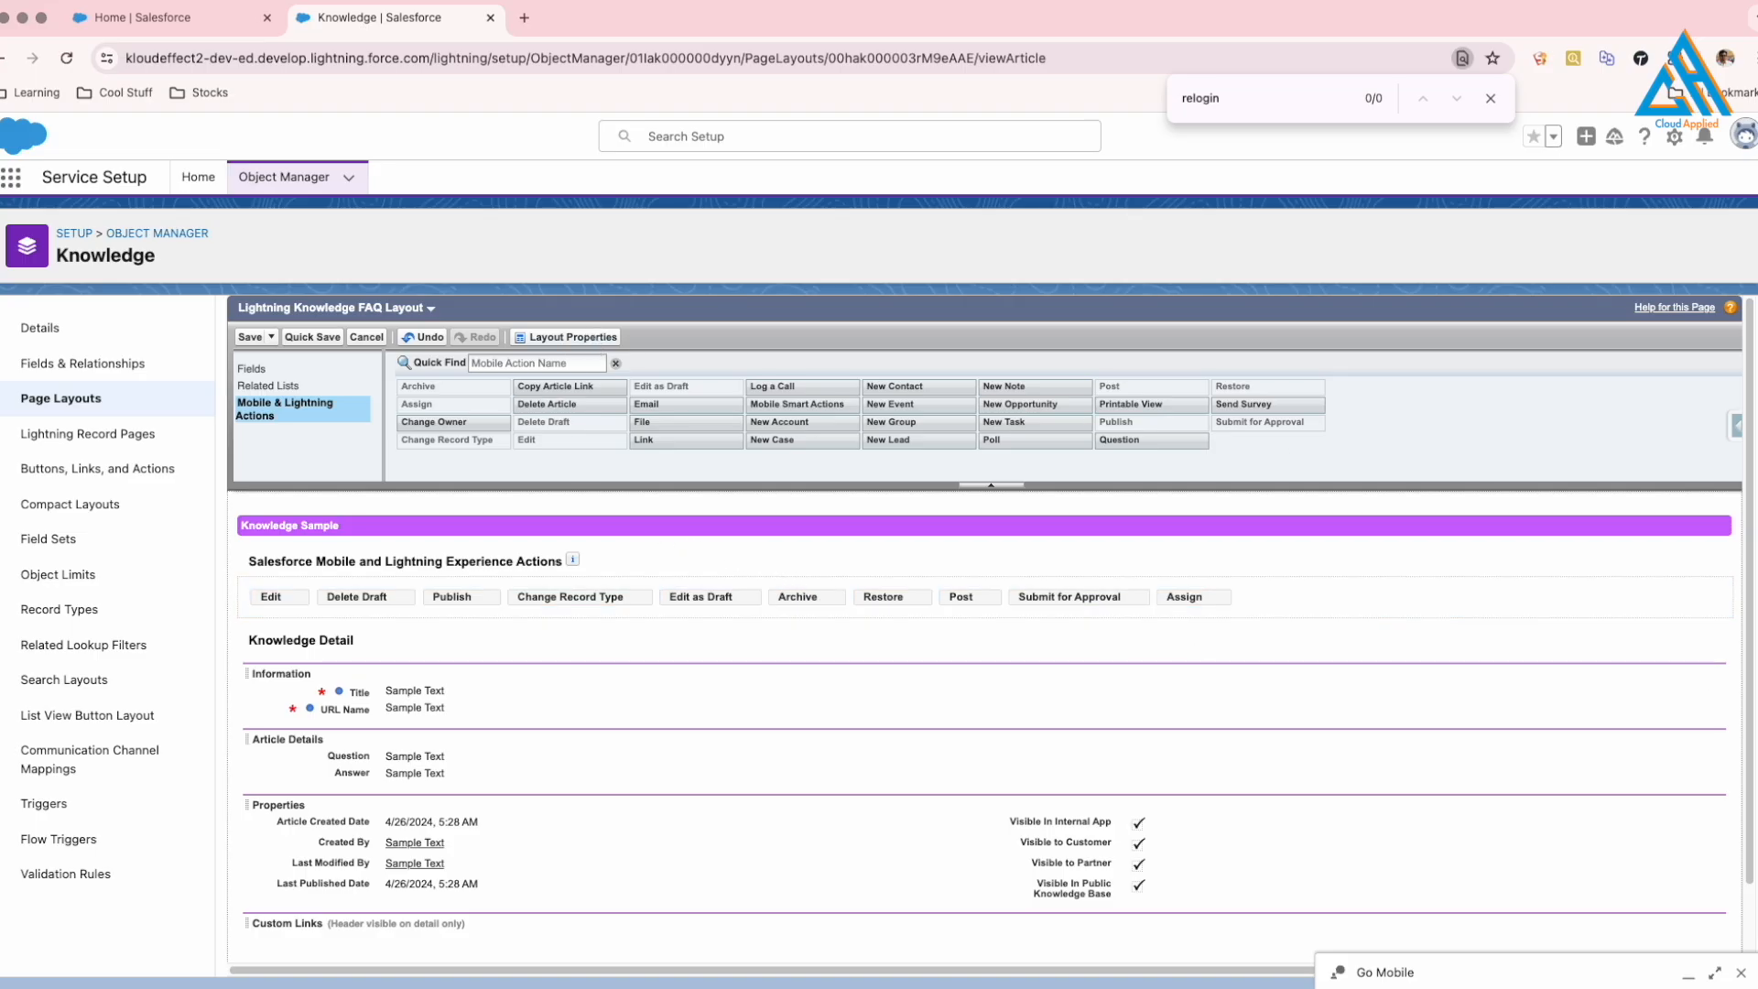
Rename the Lightning Knowledge FAQ Layout as FAQ and save the layout.
left_click(591, 337)
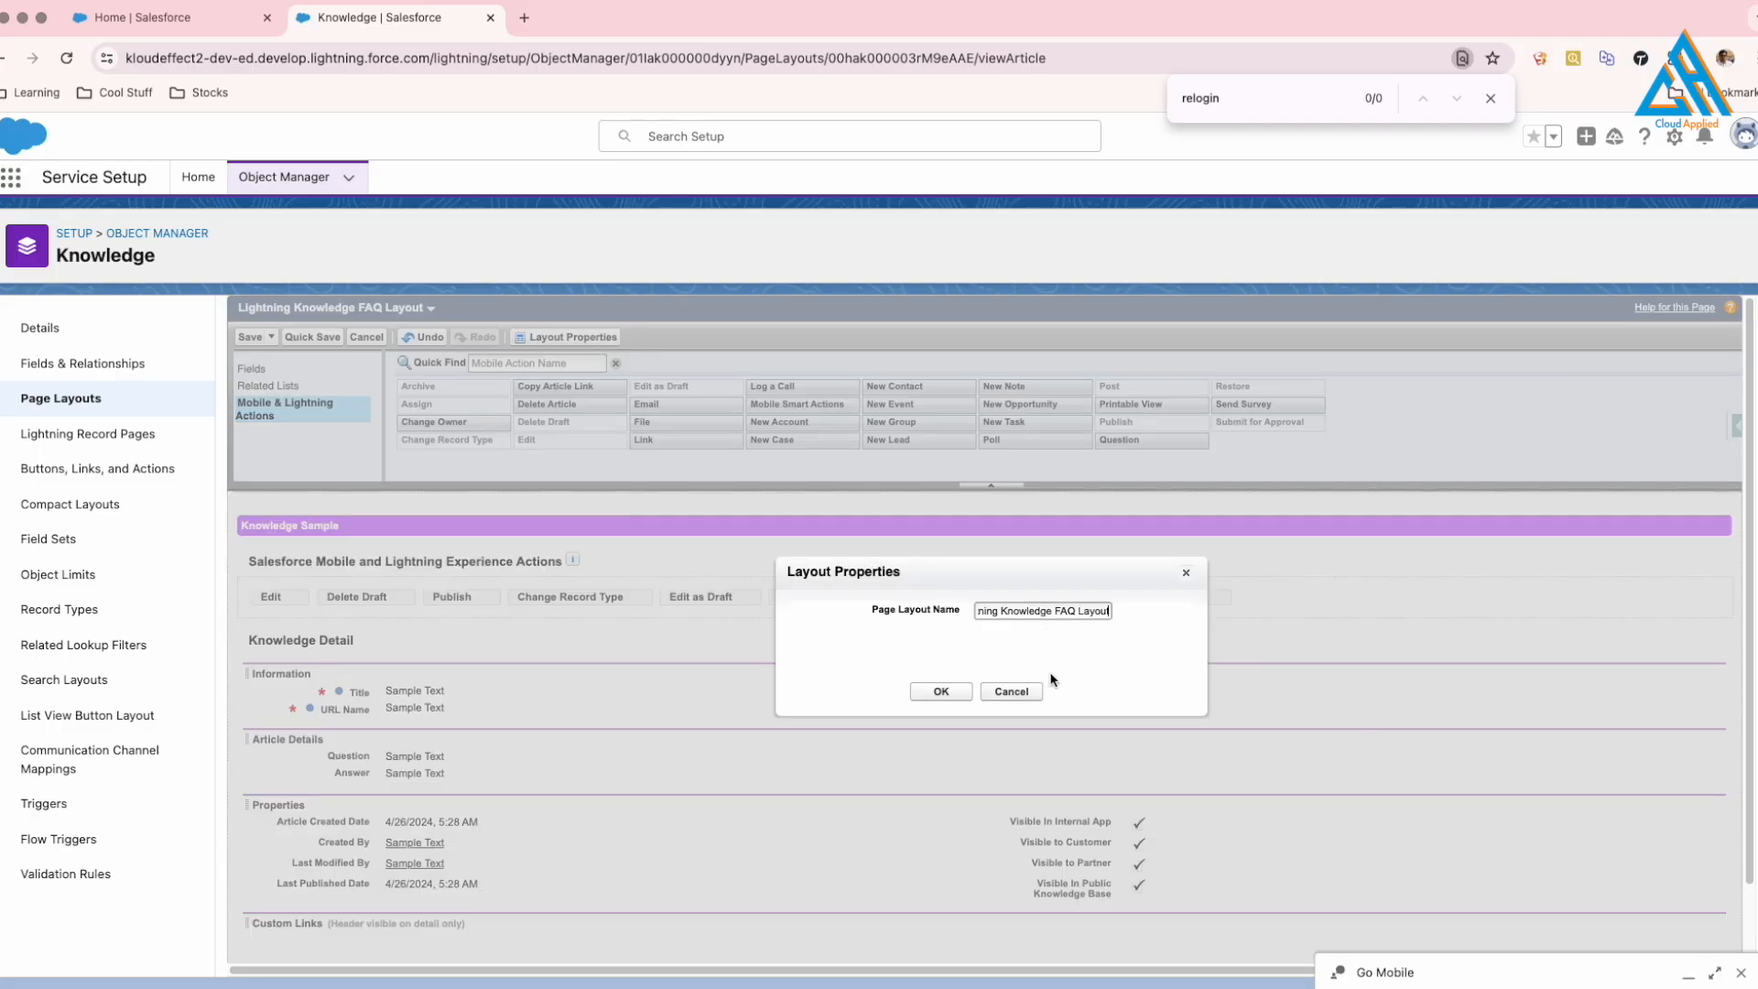
triple_click(1054, 612)
type("FAQ")
left_click(940, 691)
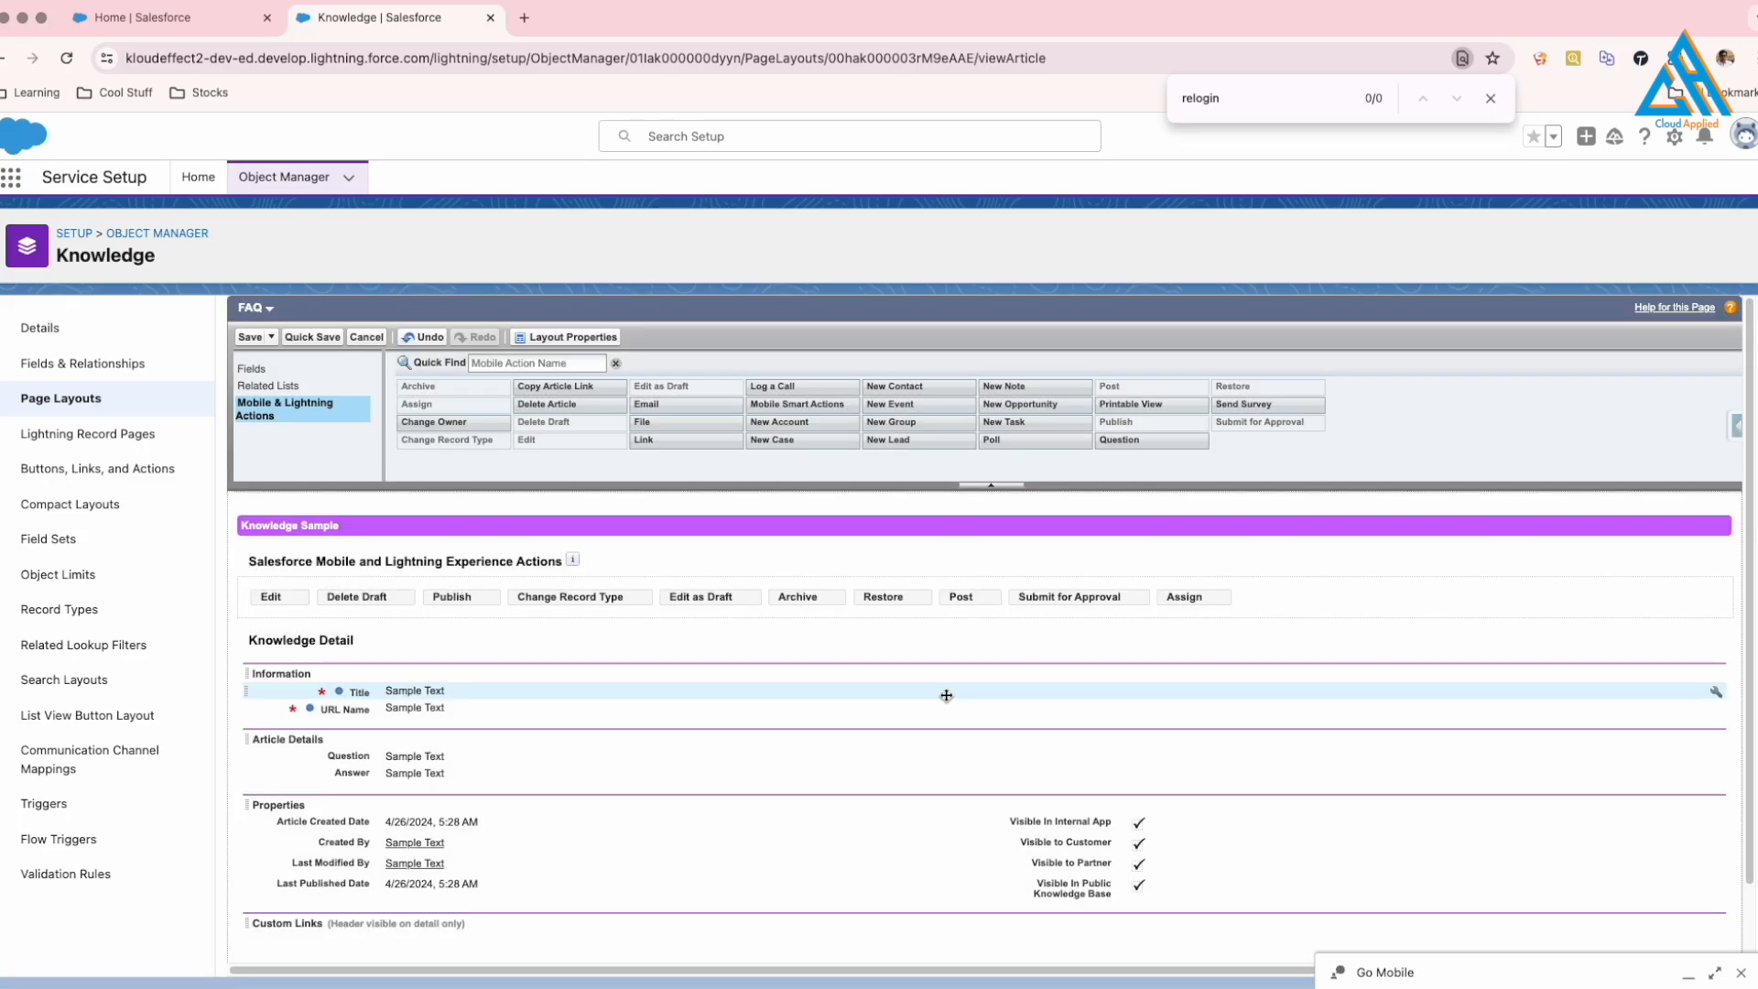
left_click(246, 337)
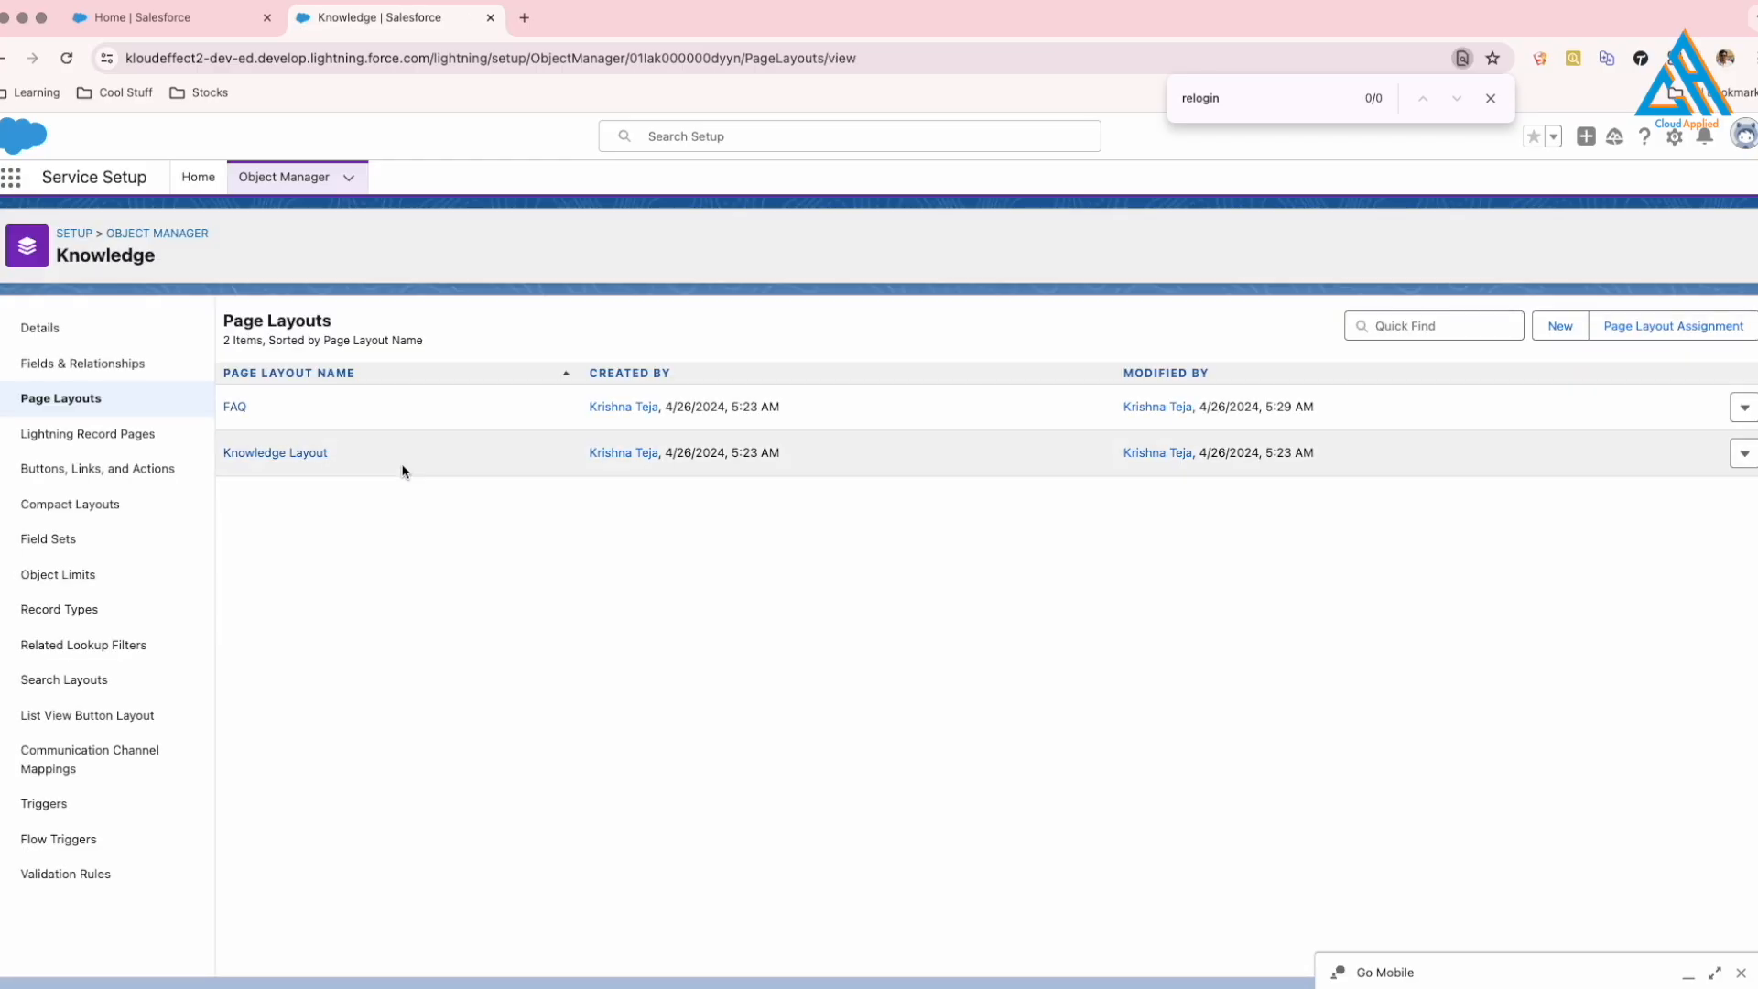
Create a Knowledge page layout named How To and override its predefined Lightning Experience actions, adding Assign and Archive.
type("How To")
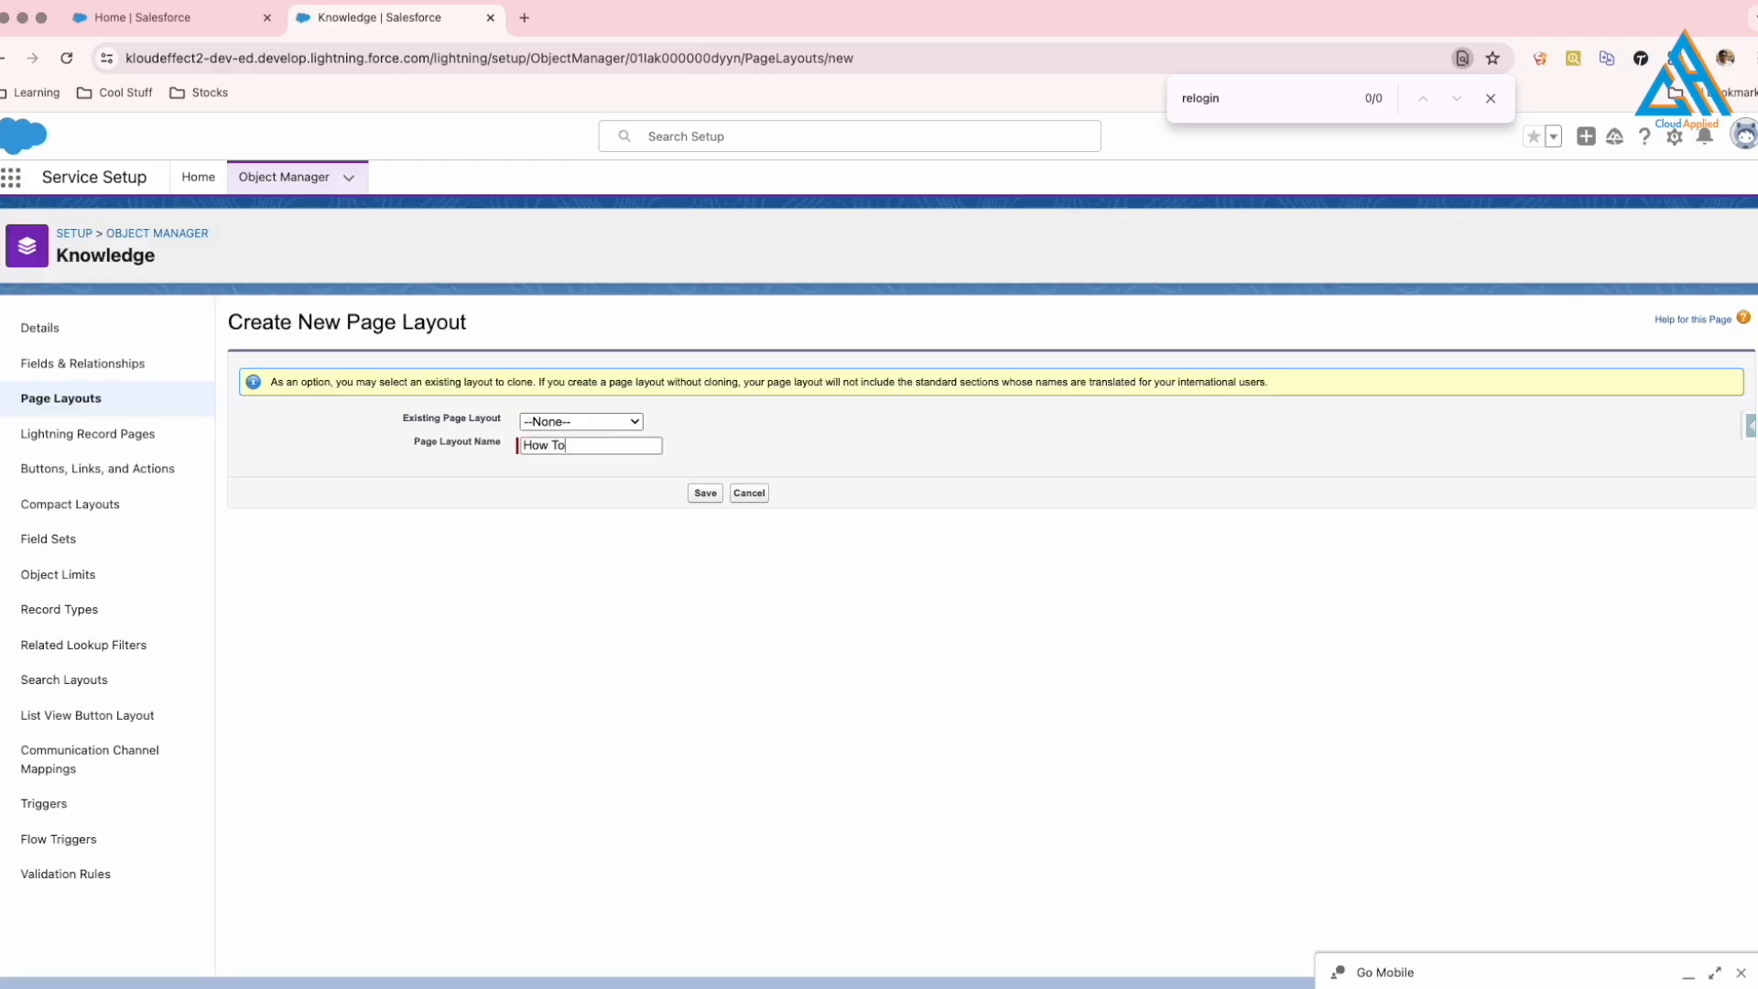
left_click(707, 497)
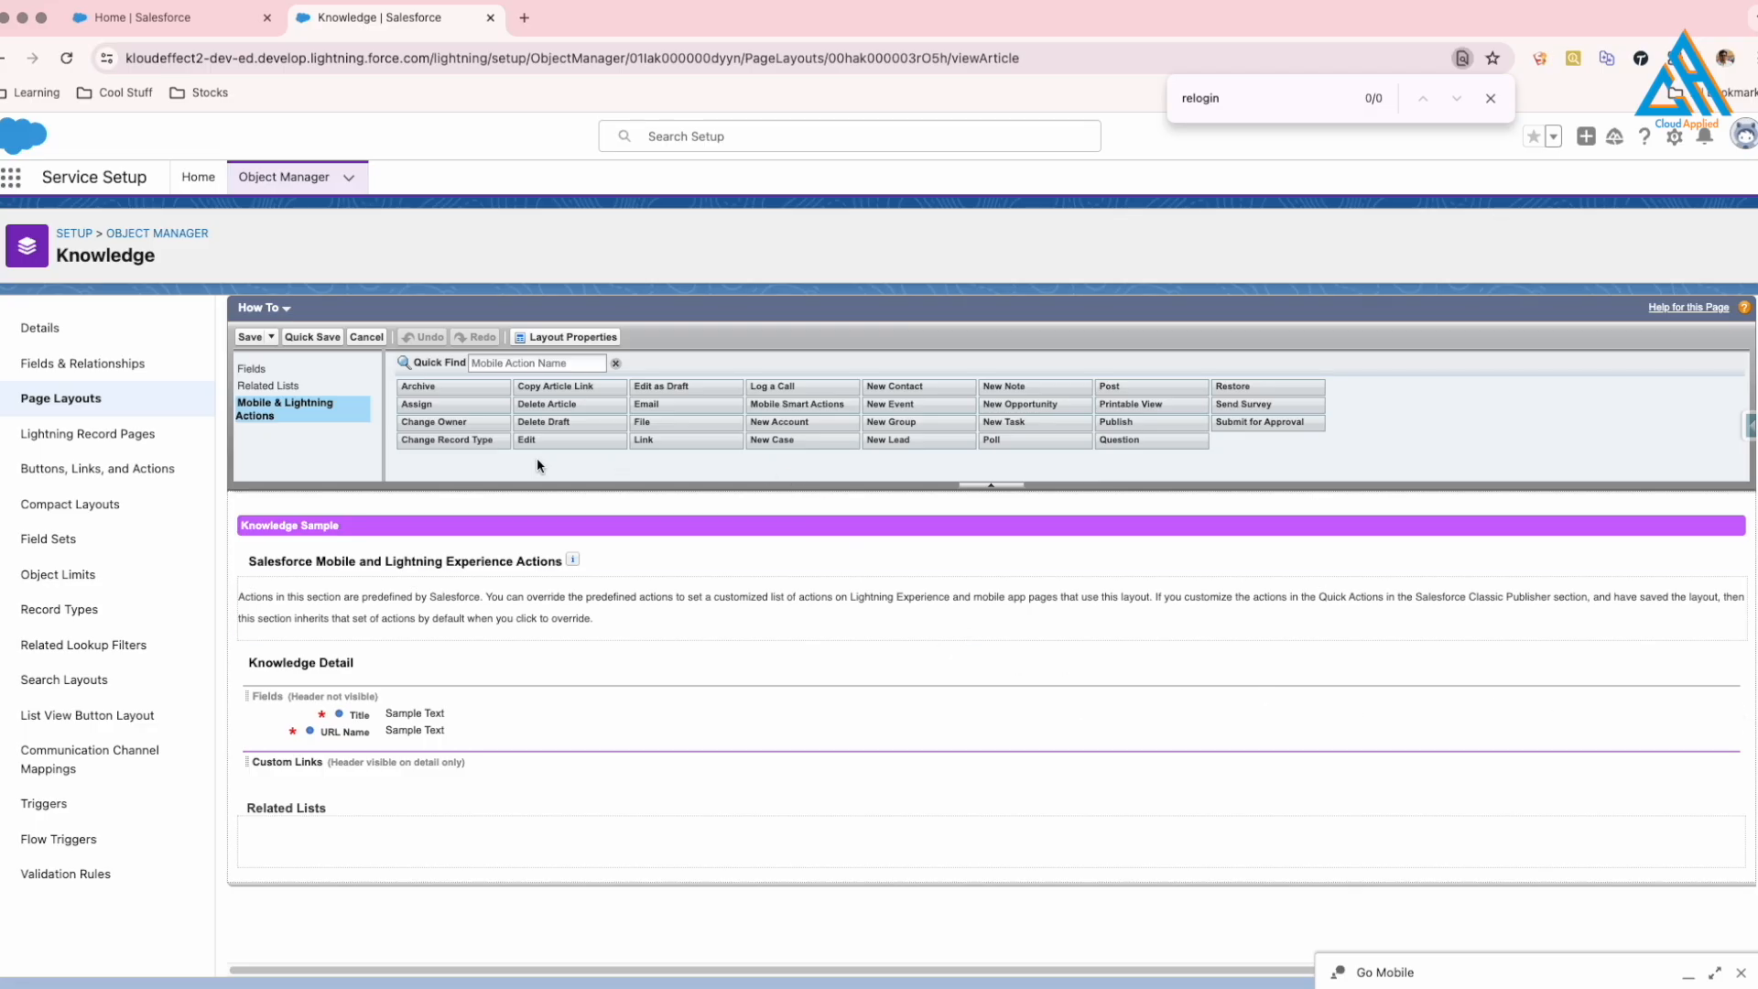
left_click_drag(443, 408, 337, 575)
right_click(335, 575)
left_click(645, 627)
left_click_drag(381, 477, 284, 595)
left_click_drag(430, 386, 455, 591)
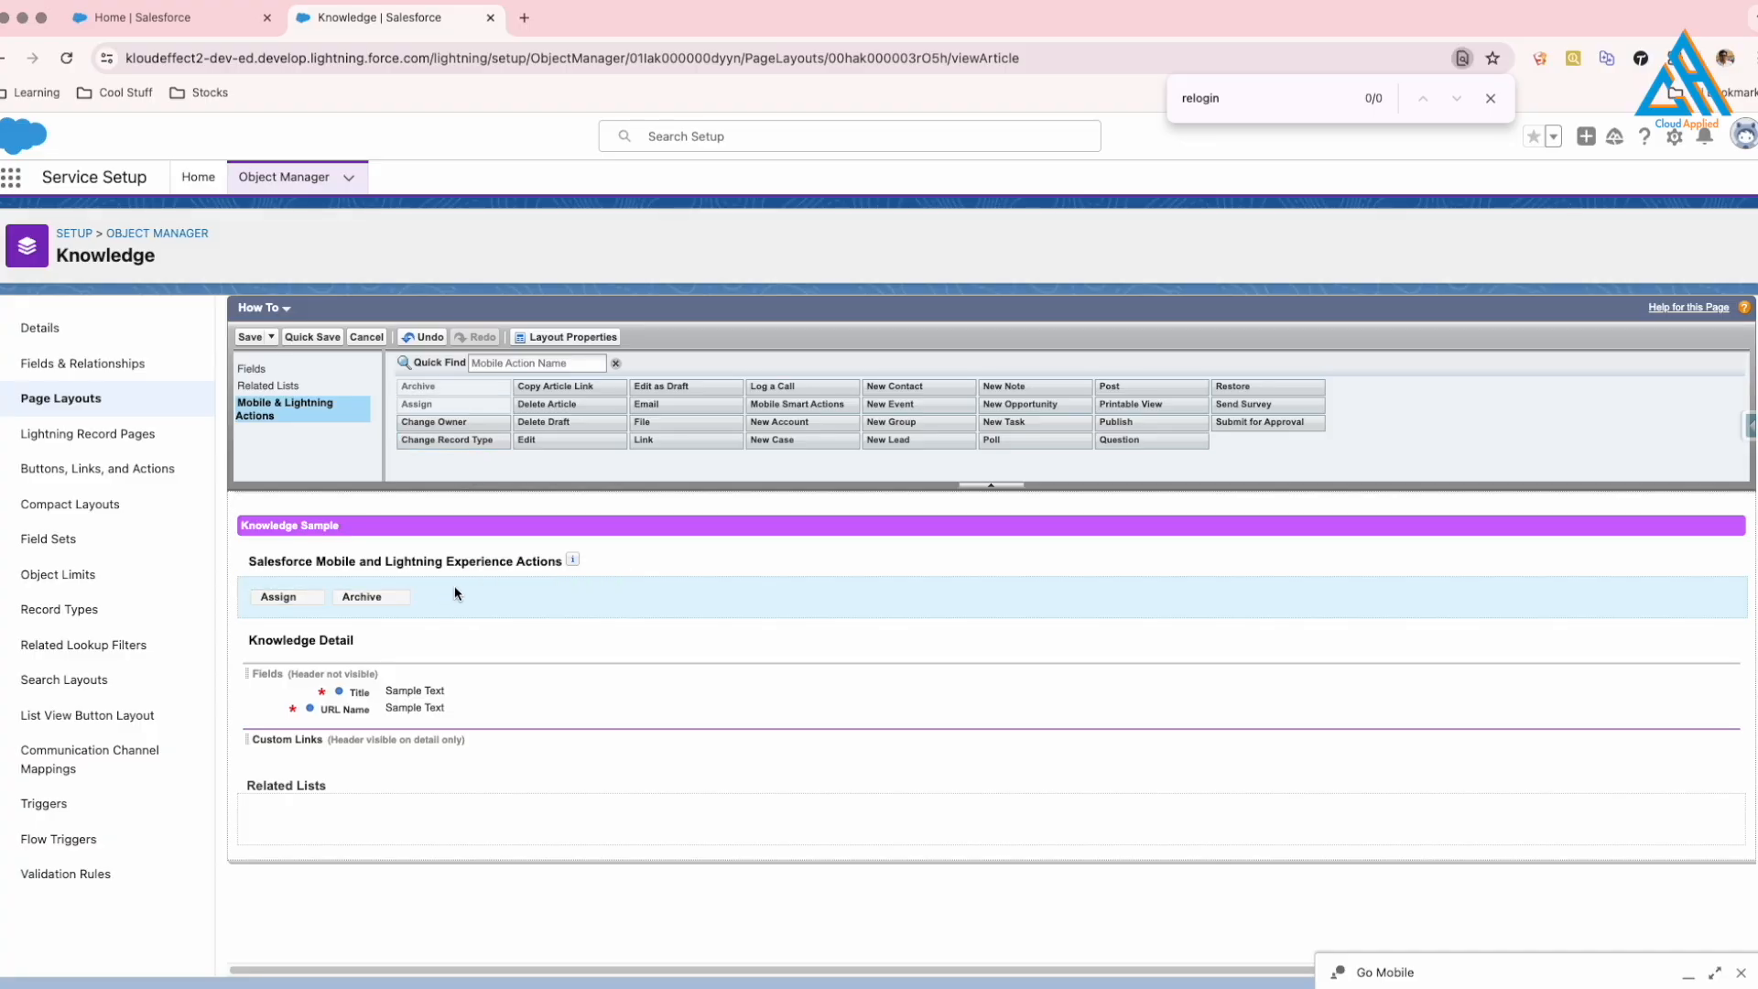
Add Change Record Type, Edit, Edit as Draft, Post, Publish, Restore and Submit for Approval to the How To layout's actions.
left_click_drag(458, 440, 514, 597)
left_click_drag(531, 439, 604, 581)
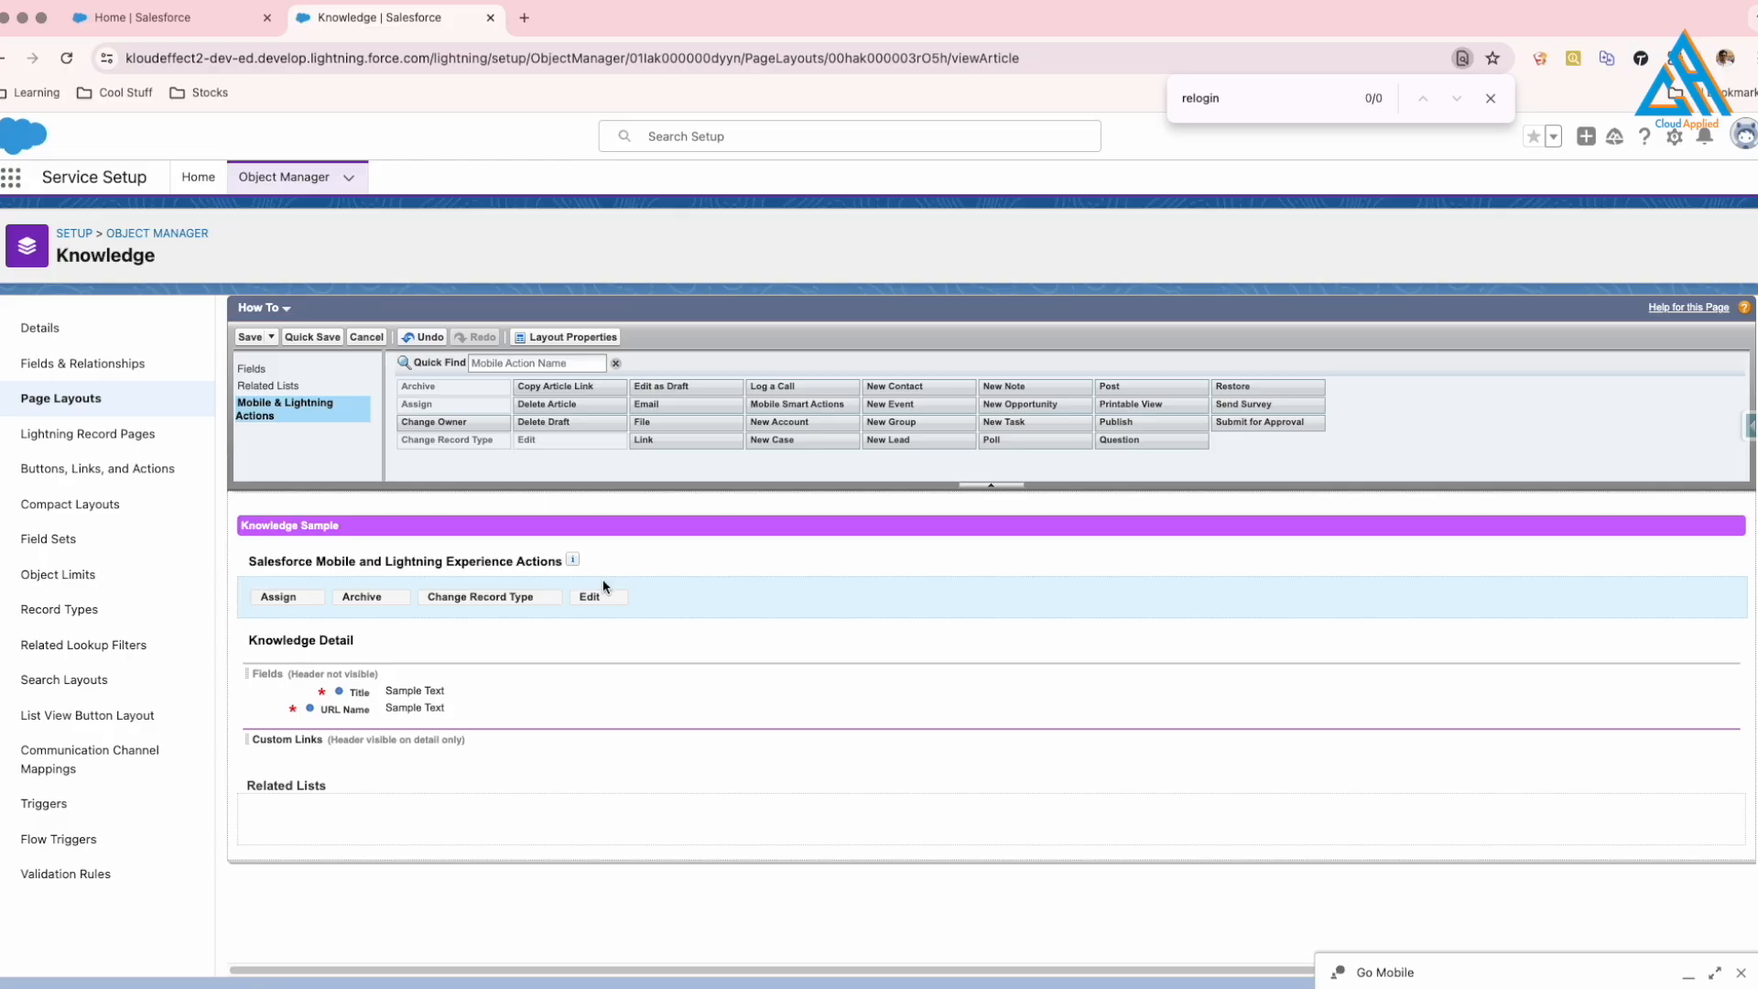
left_click_drag(682, 386, 723, 579)
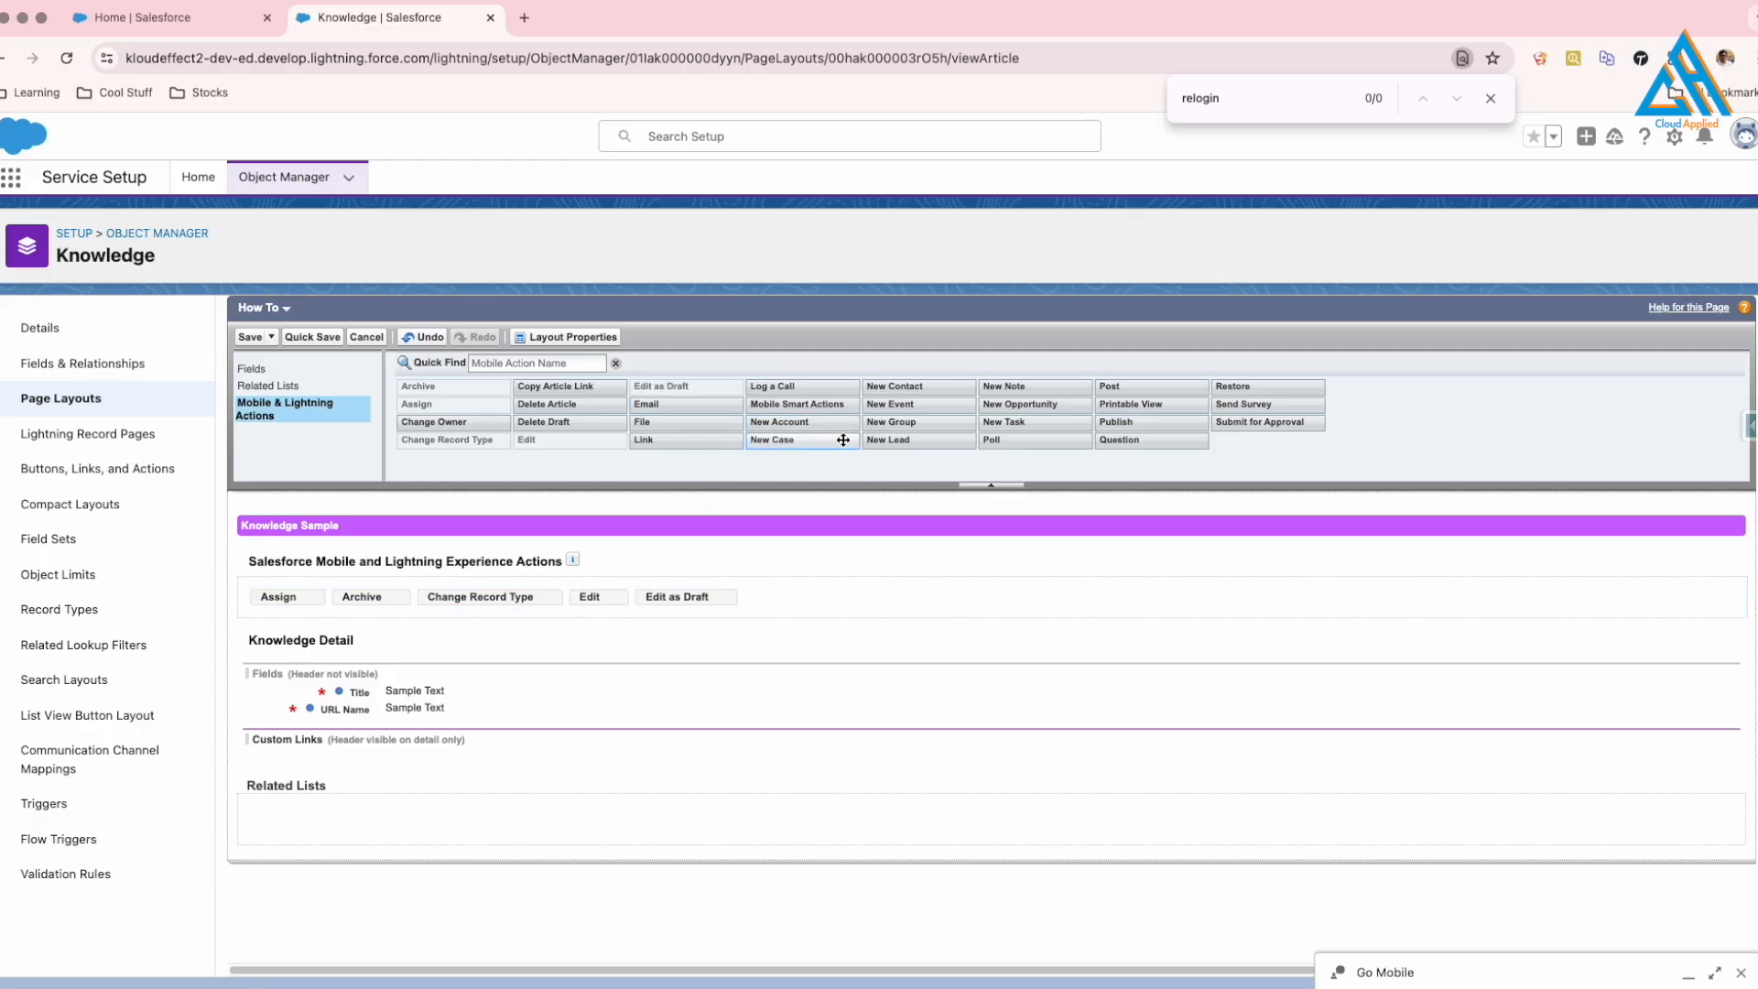
left_click_drag(1124, 388, 902, 601)
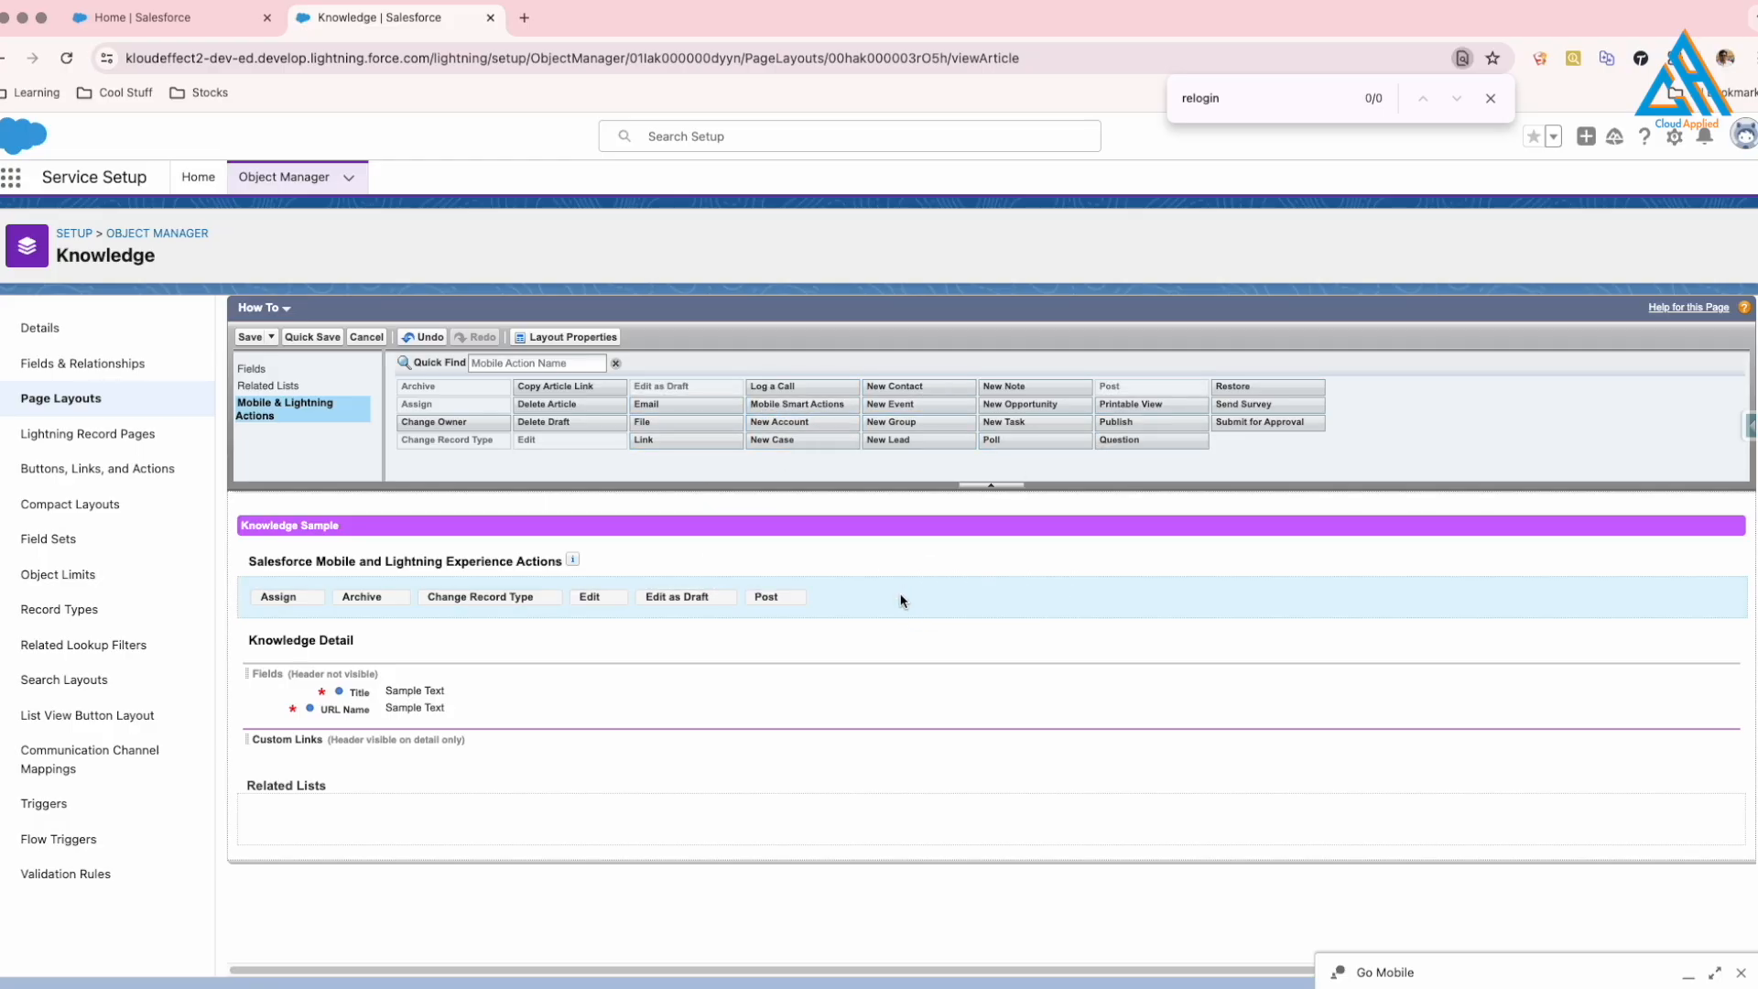
left_click_drag(1116, 422, 916, 596)
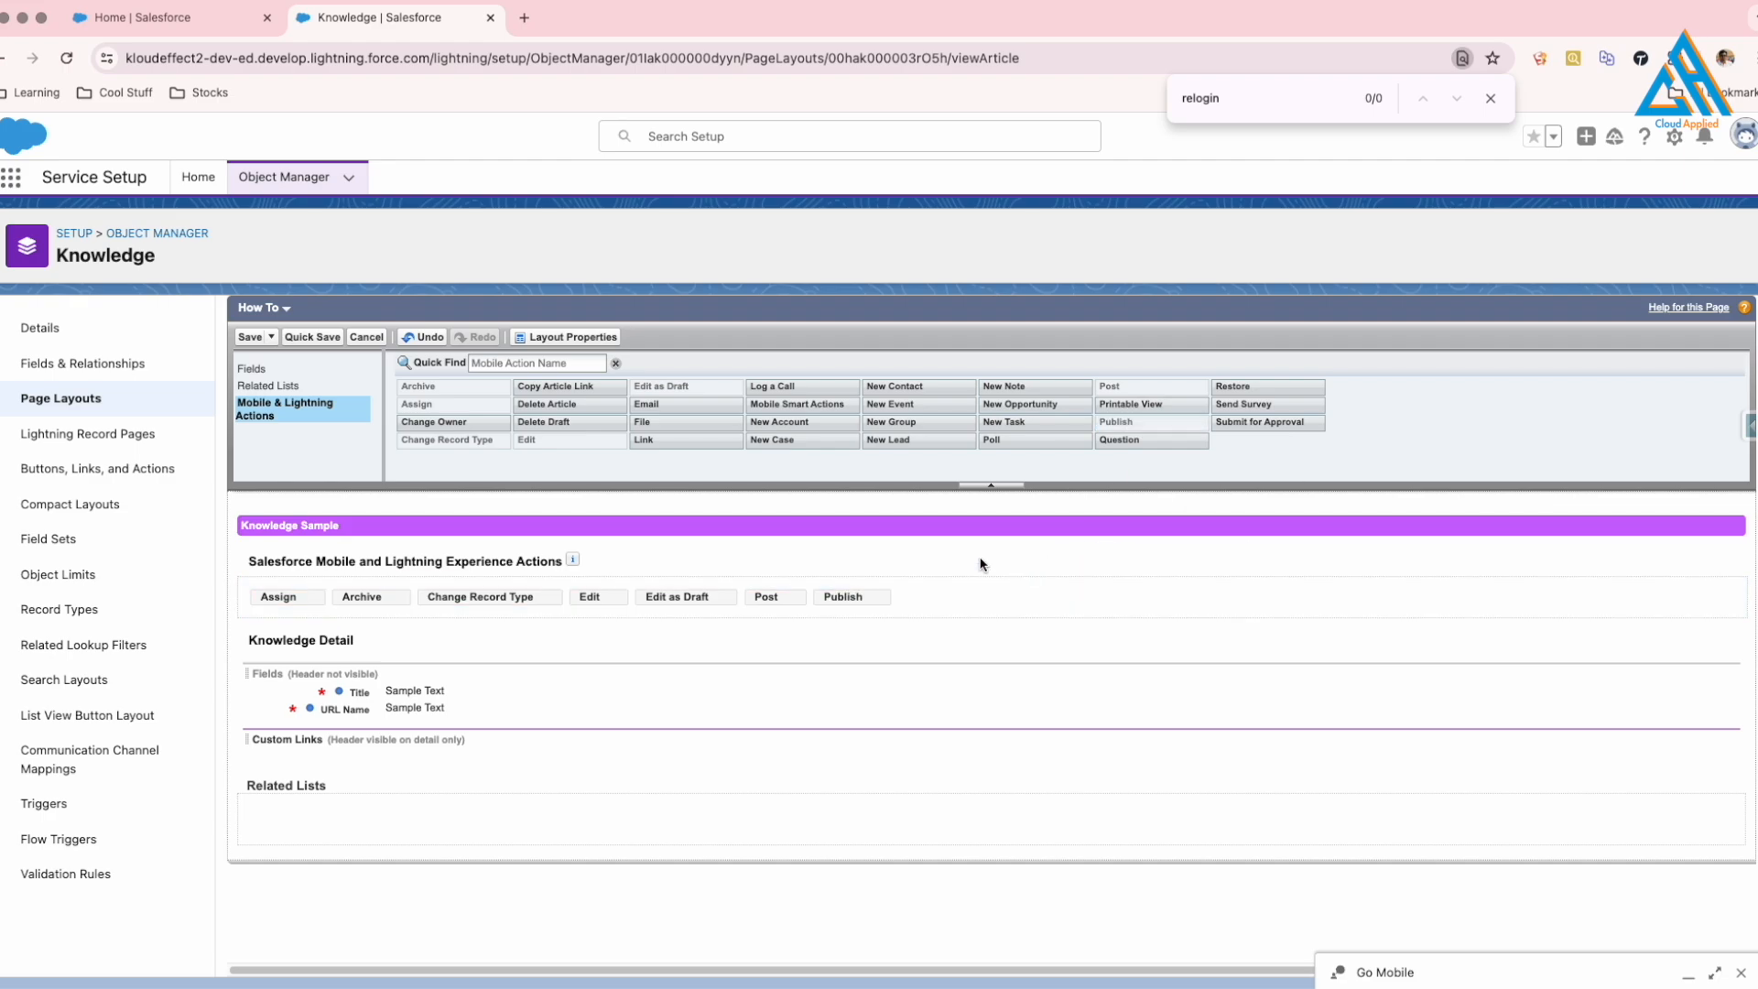
left_click_drag(1231, 387, 1177, 613)
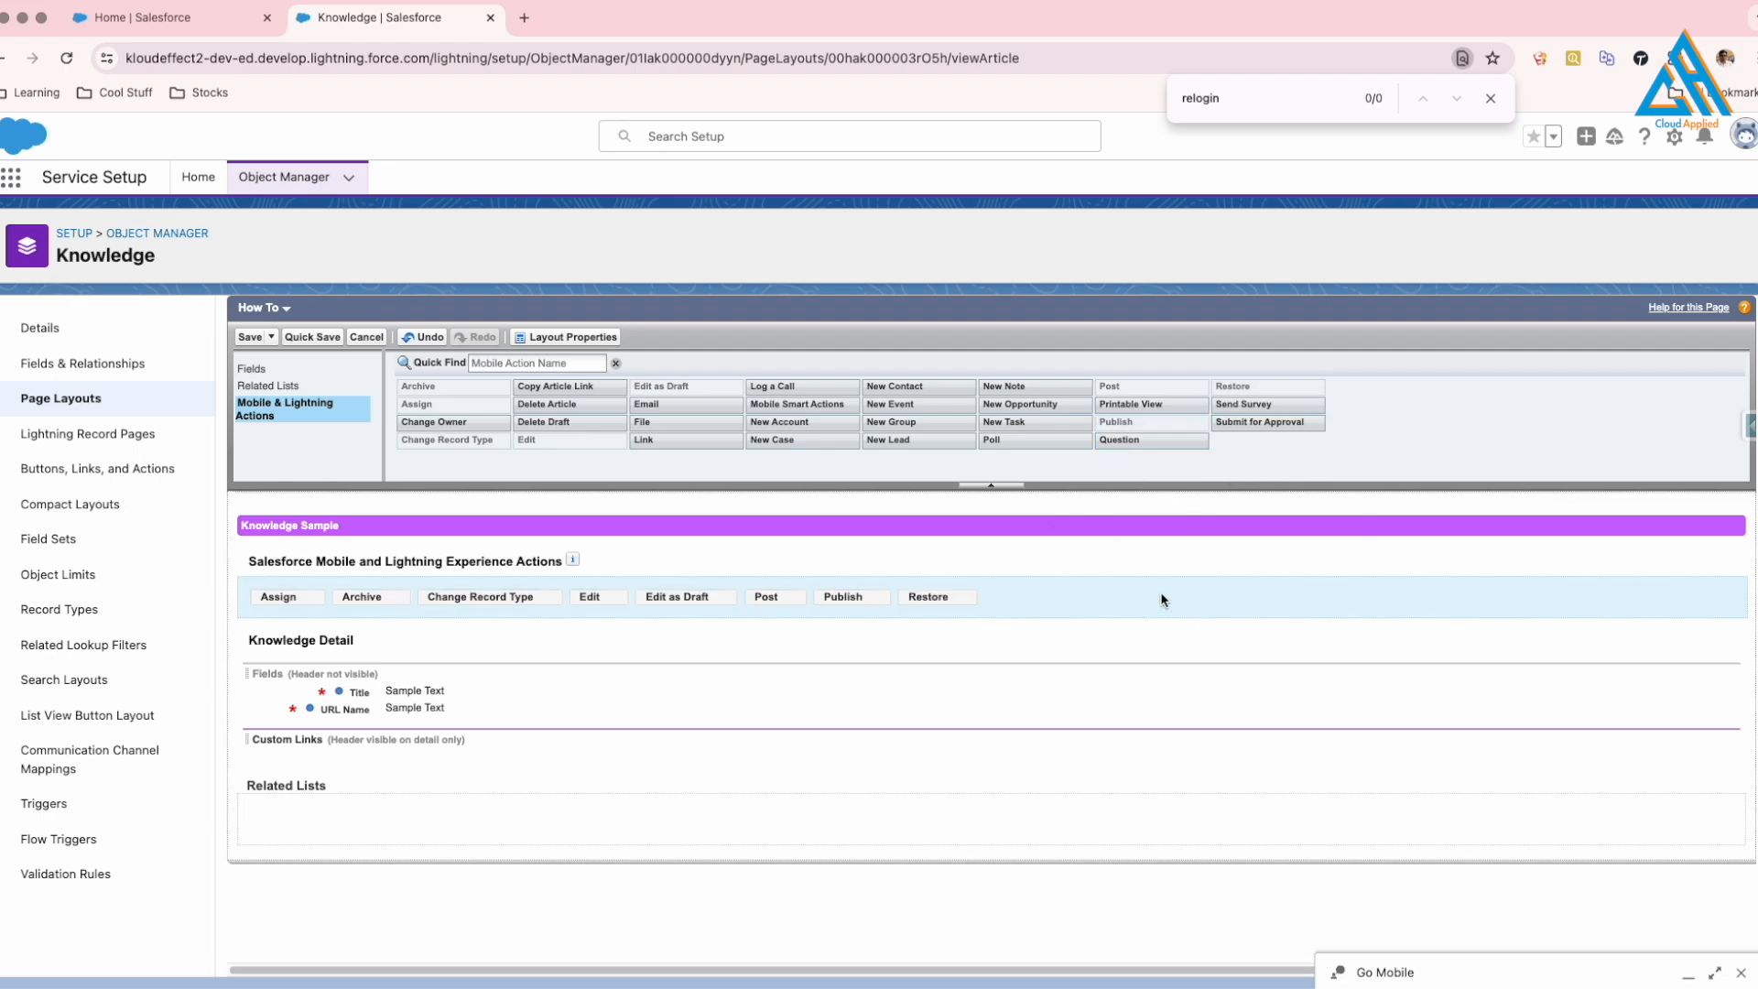
left_click_drag(1289, 430, 1309, 595)
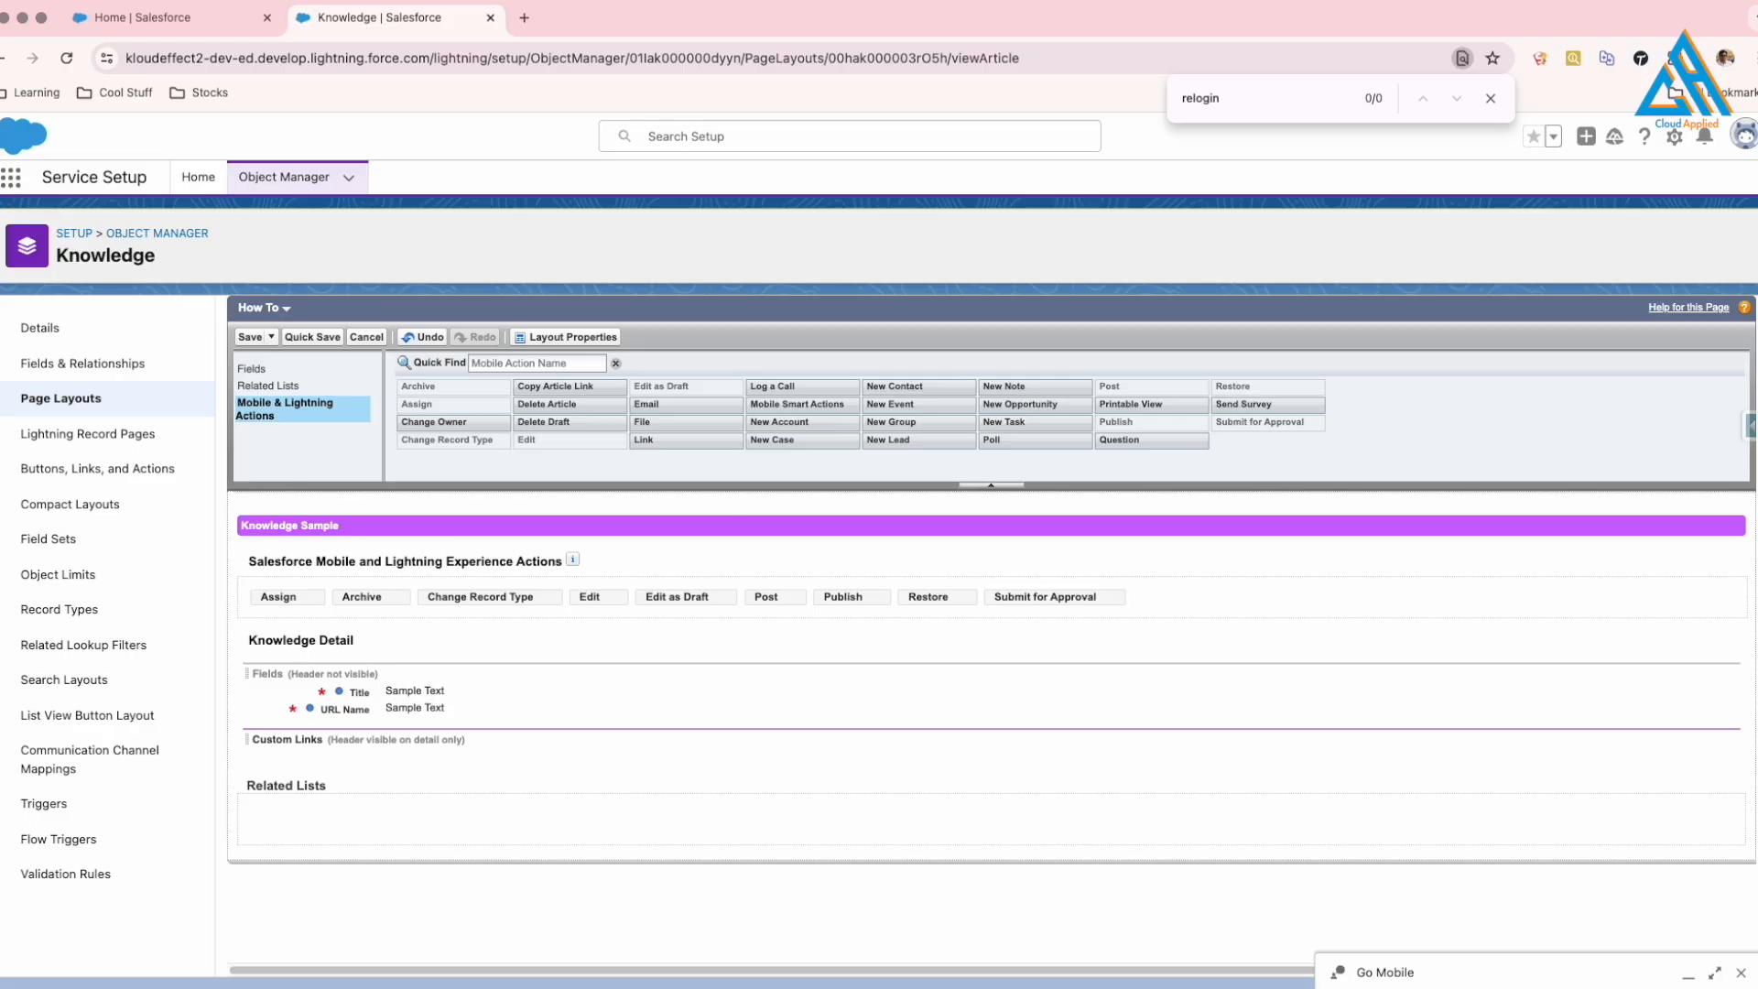
Add the Publication Status and Validation Status fields to the second column of the How To layout's Fields section.
left_click(254, 368)
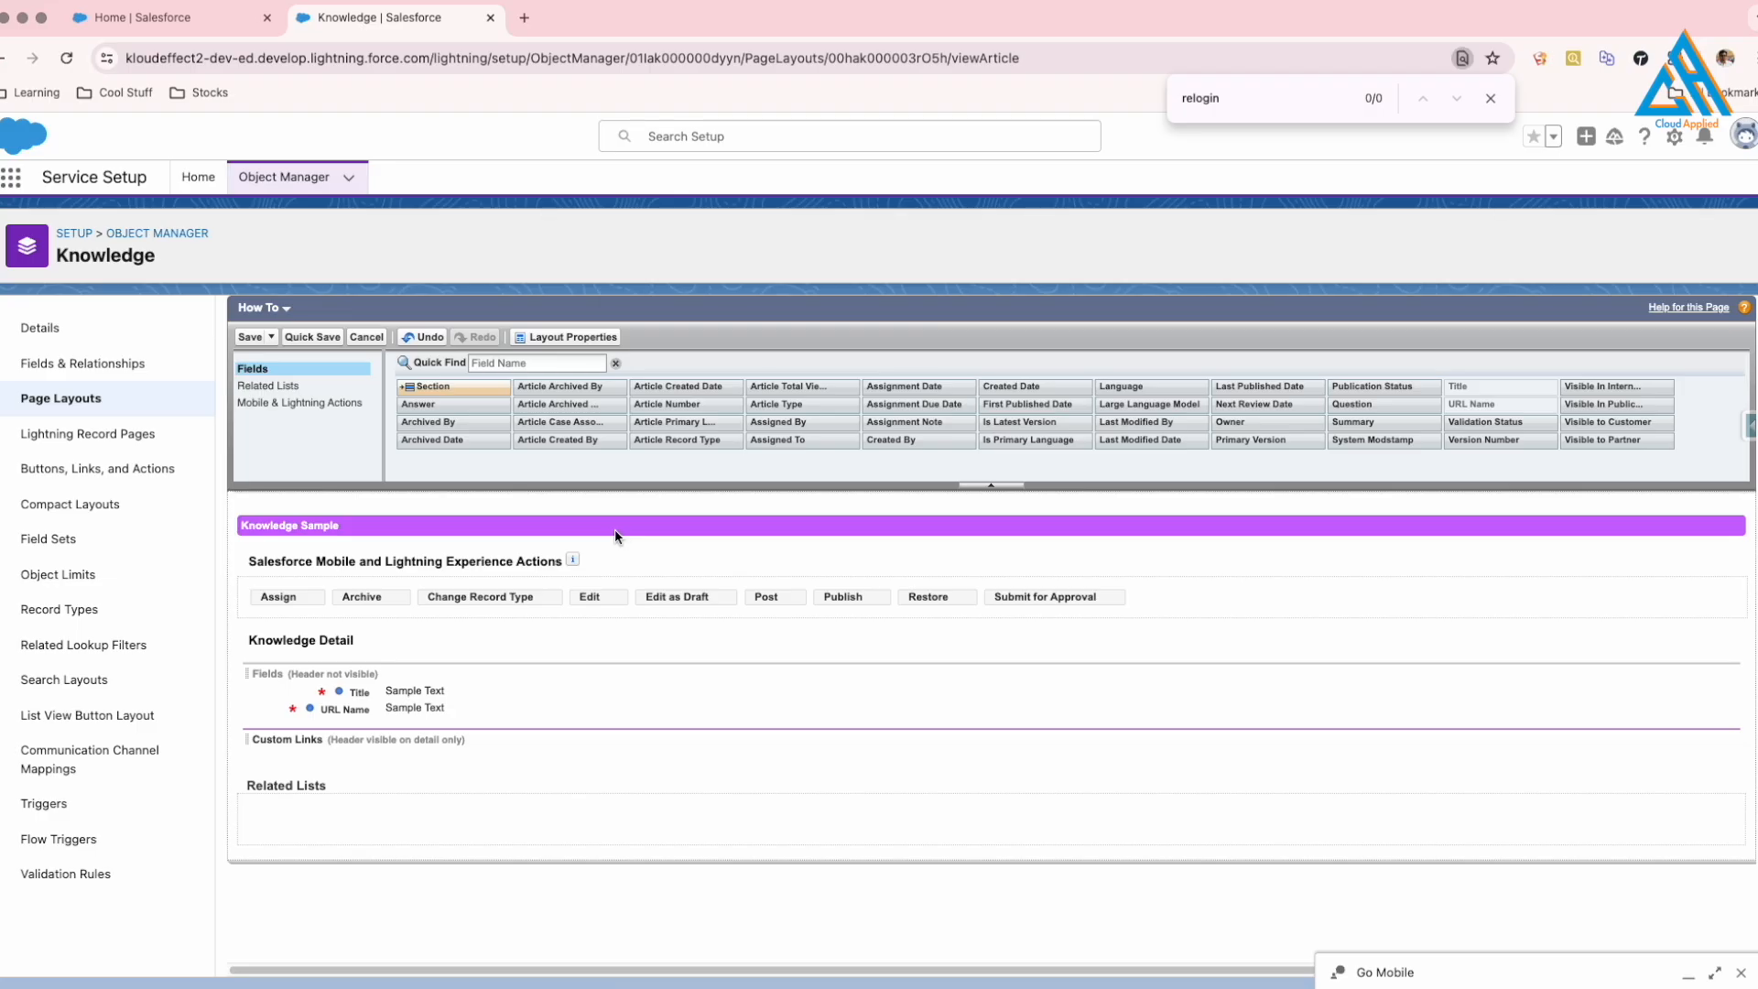
left_click(599, 364)
type("publica")
left_click_drag(470, 408, 1060, 689)
double_click(557, 365)
type("status")
left_click_drag(446, 423, 1080, 706)
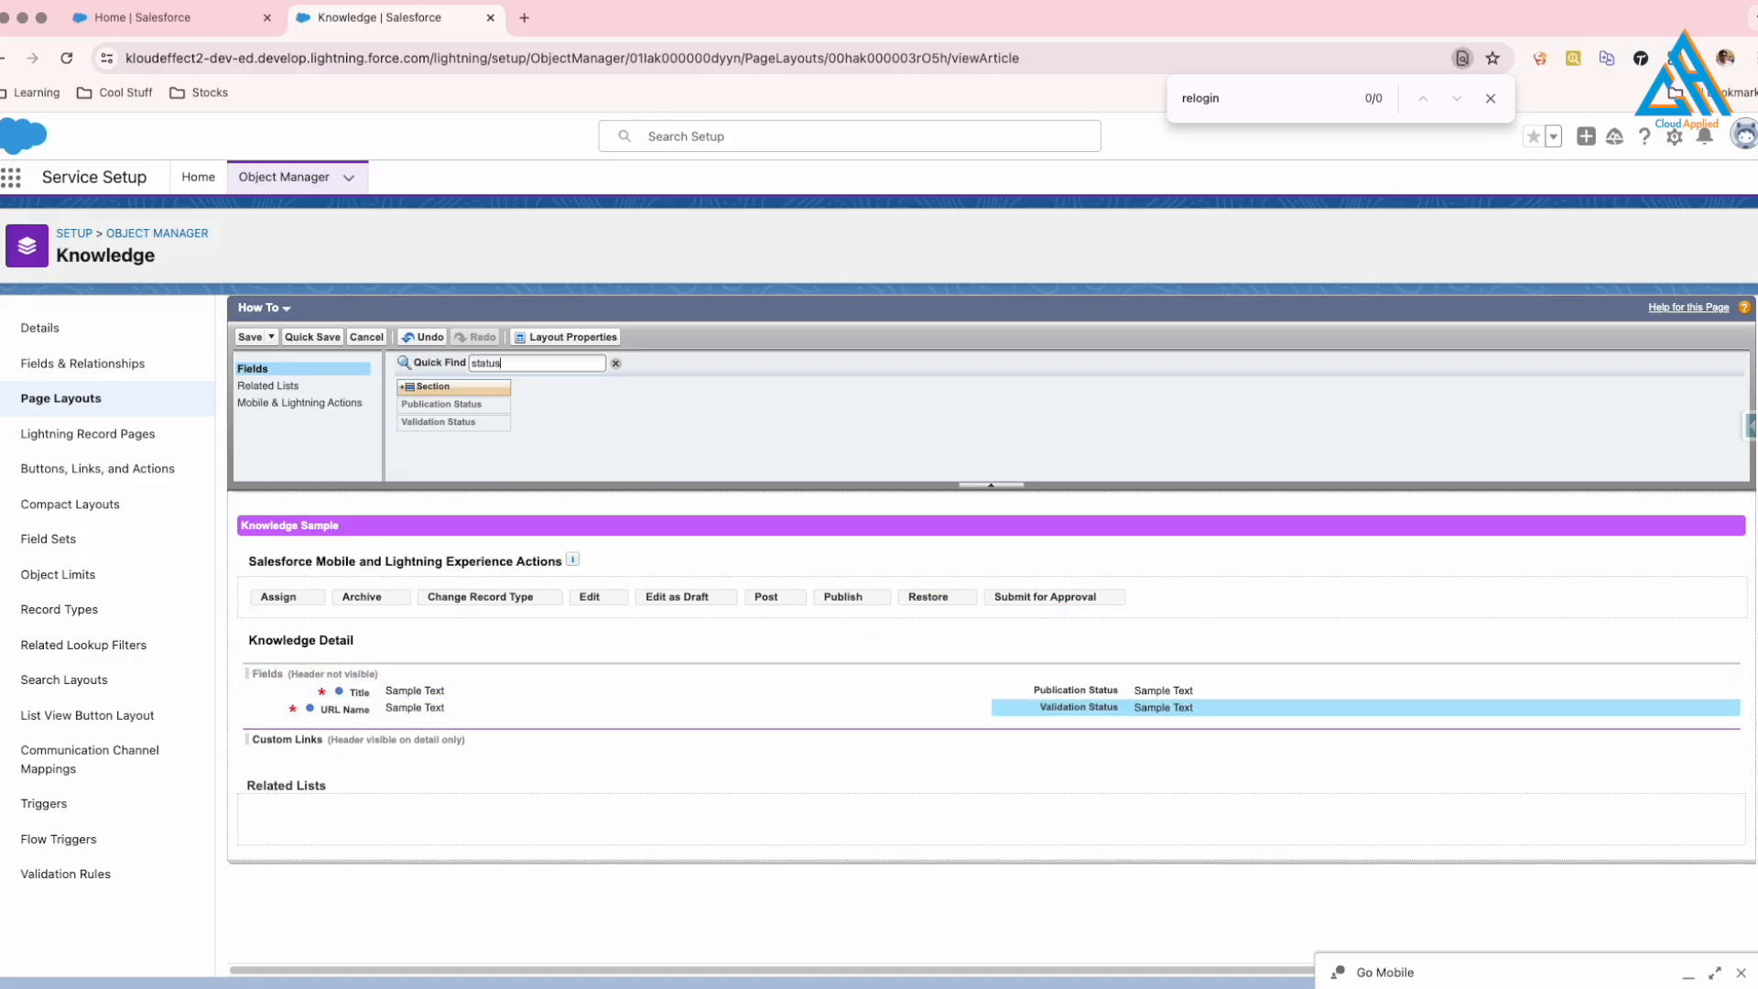
Insert a two-column section named Assignment Information between the Fields and Custom Links sections.
left_click_drag(430, 387, 418, 716)
key("shift+Left")
key("shift+Left")
key("shift+Left")
key("shift+Left")
key("shift+Left")
key("shift+Left")
key("shift+Left")
key("shift+Left")
key("shift+Left")
key("shift+Left")
key("shift+Left")
type("Assignment Informa")
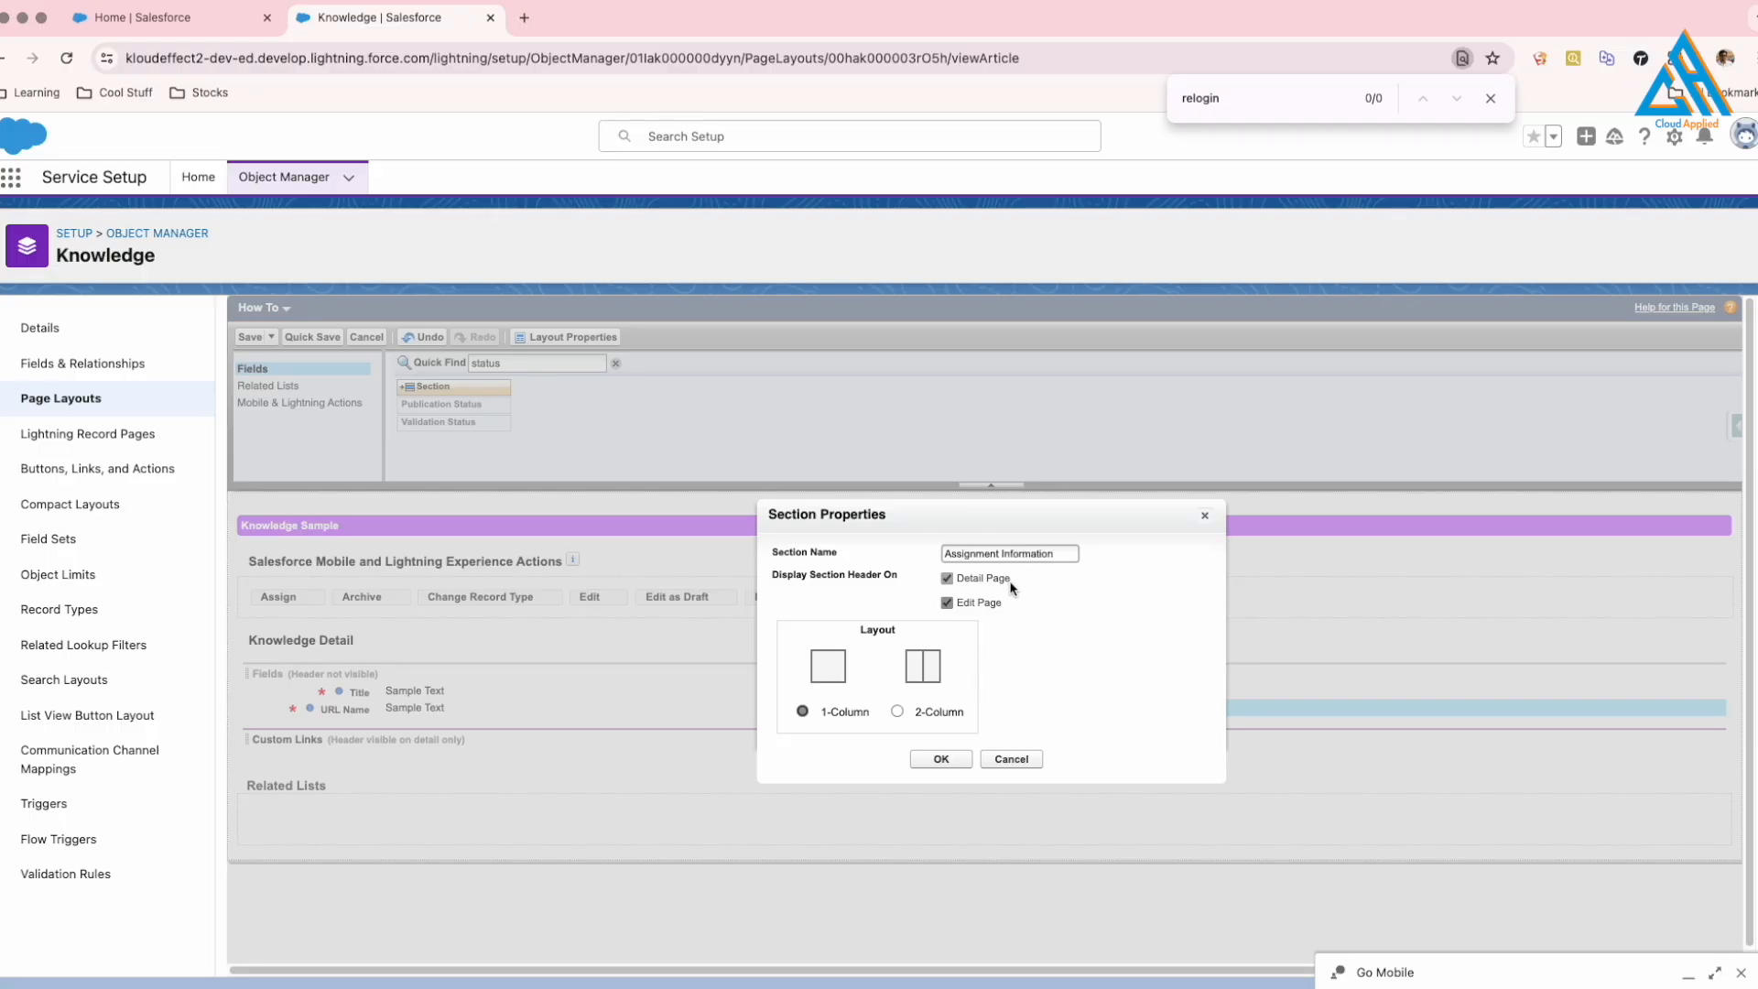
left_click(897, 712)
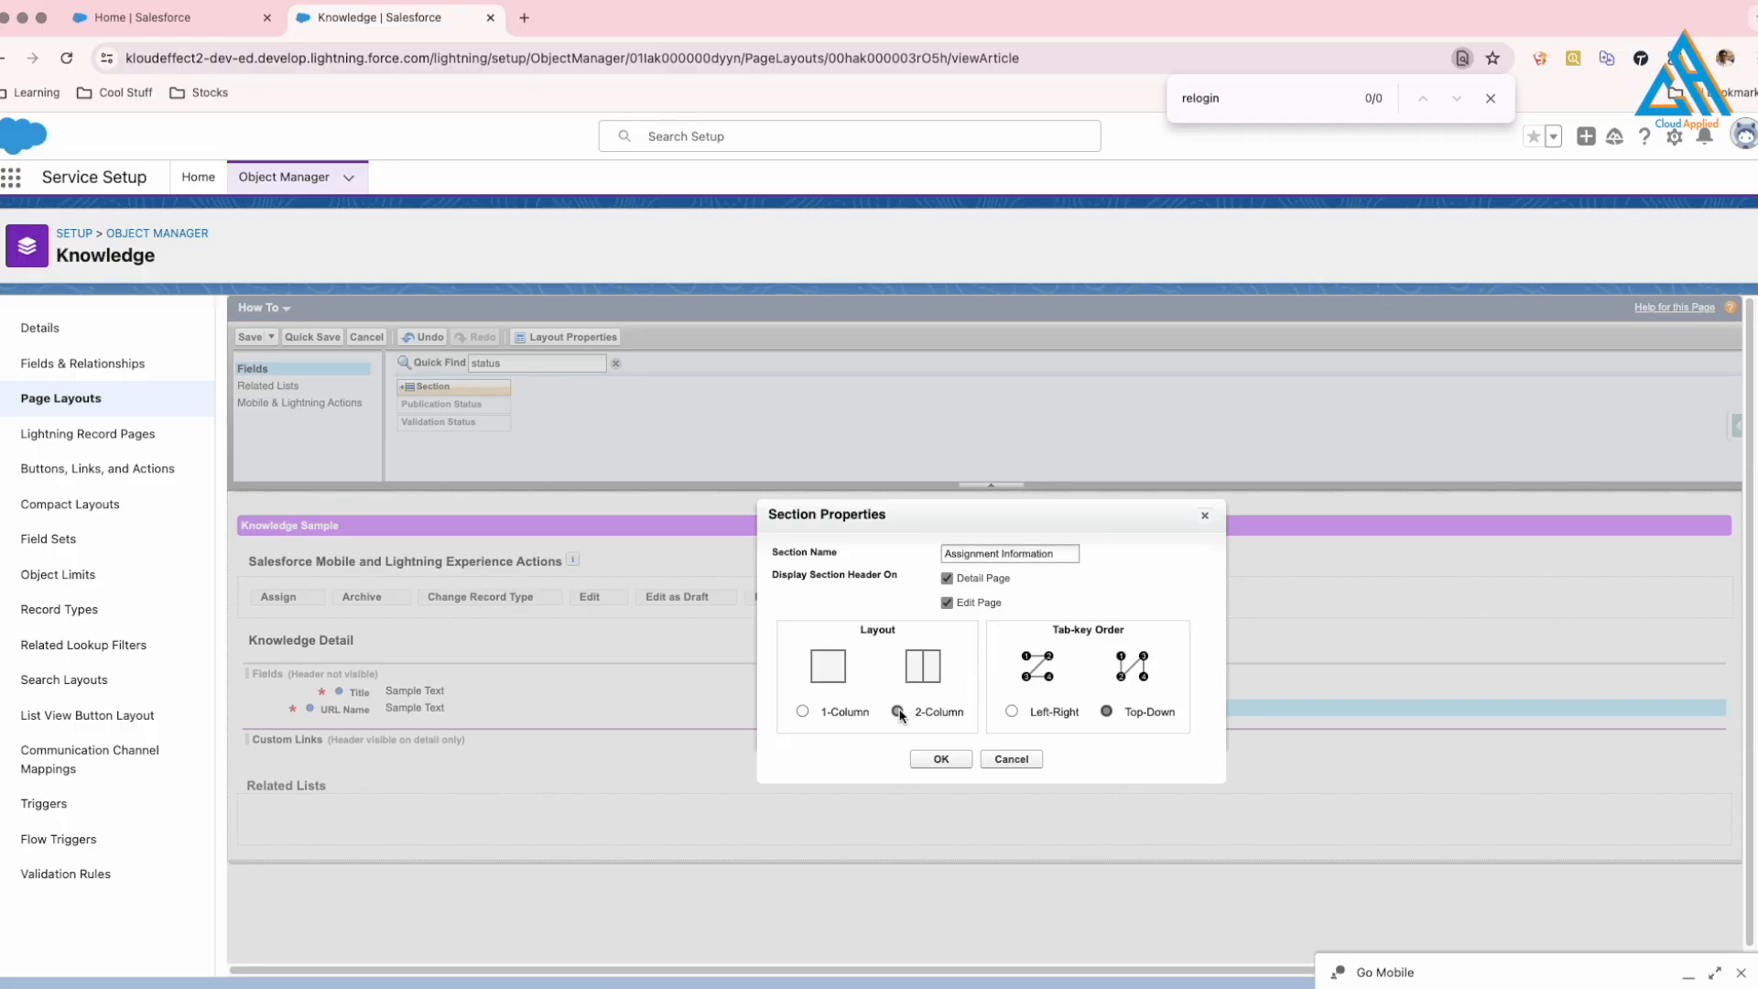
left_click(943, 760)
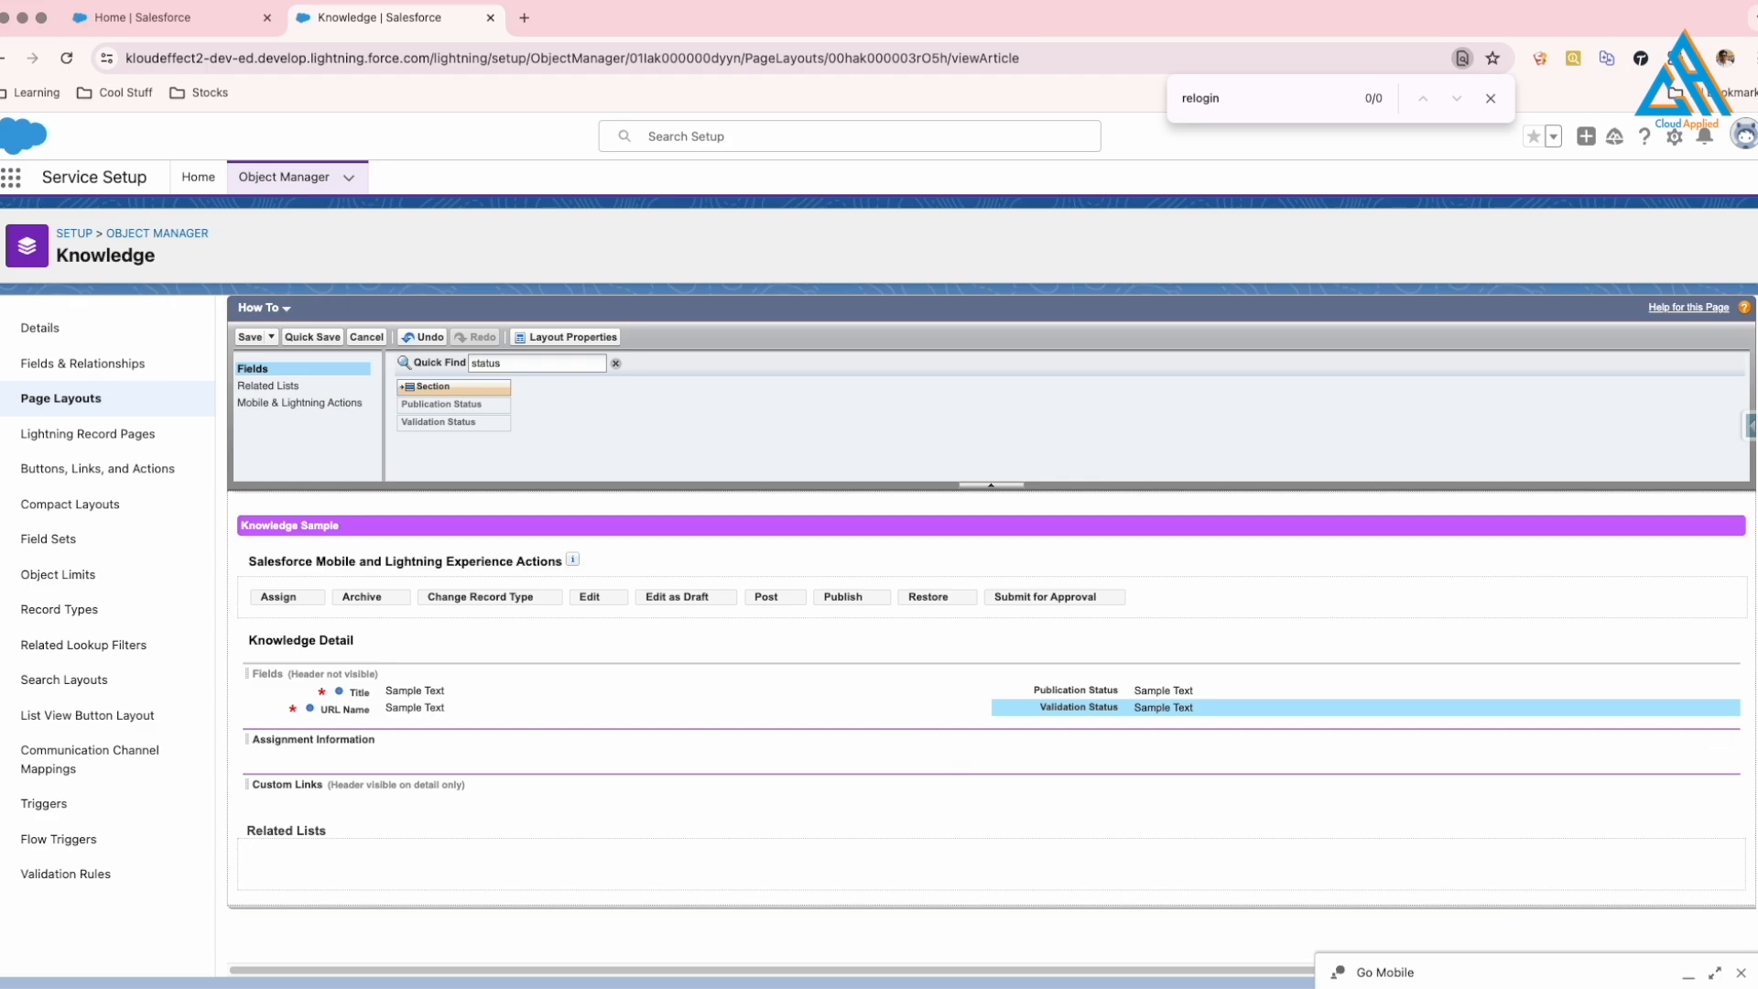
Add Assigned By, Assignment Date, Assignment Note and Assignment Due Date to Assignment Information's first column, and Assigned To to its second column.
double_click(562, 364)
type("Assign")
left_click_drag(430, 404, 1099, 756)
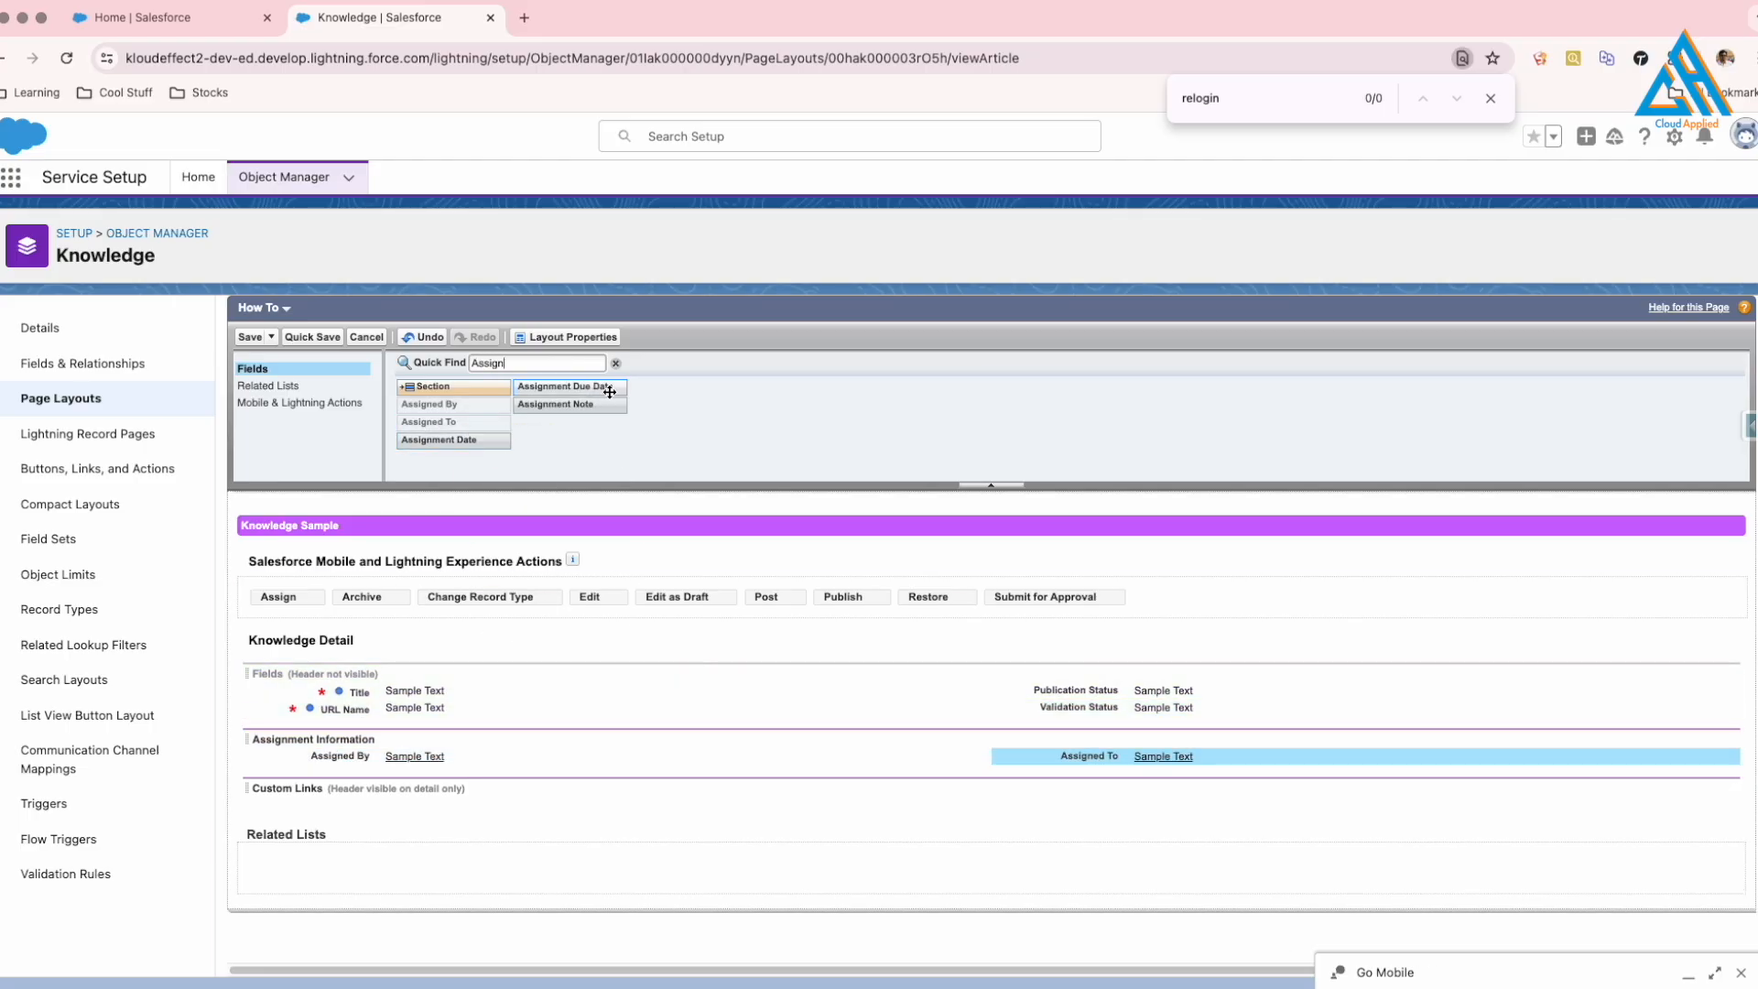
left_click_drag(438, 439, 457, 773)
left_click_drag(578, 388, 1190, 771)
left_click_drag(559, 407, 457, 787)
left_click_drag(1718, 773, 467, 797)
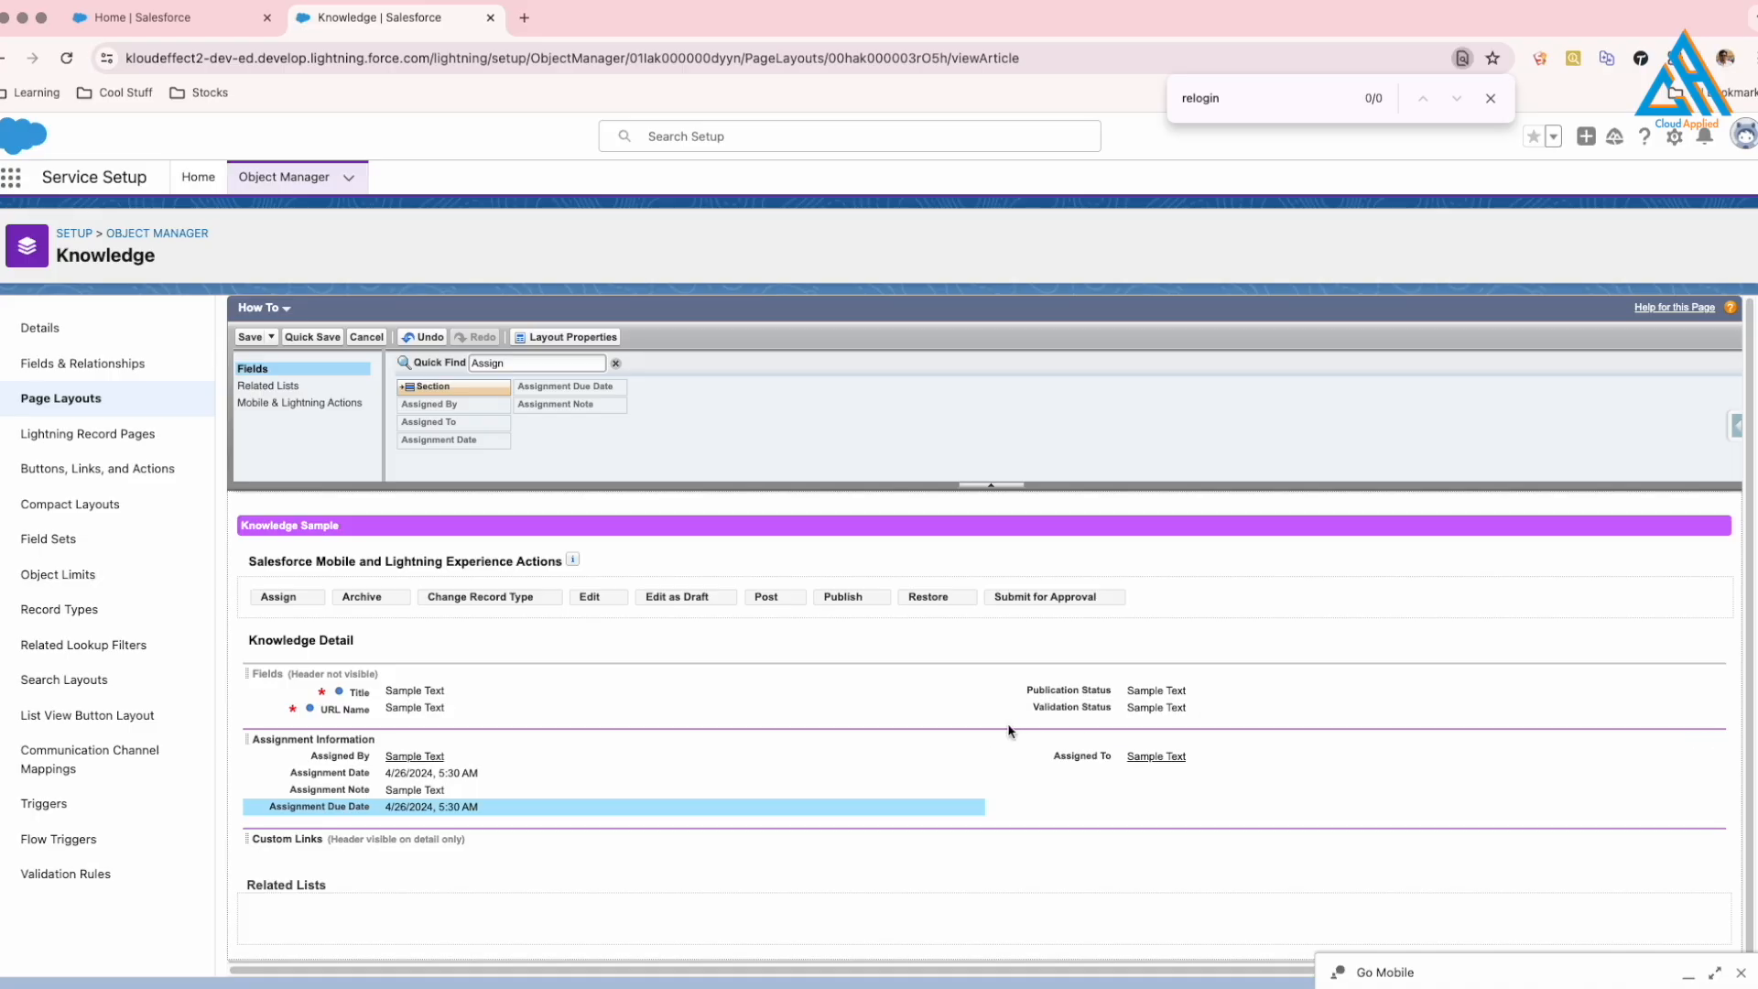
Insert a two-column section named Properties between the Assignment Information and Custom Links sections.
left_click_drag(427, 386, 458, 829)
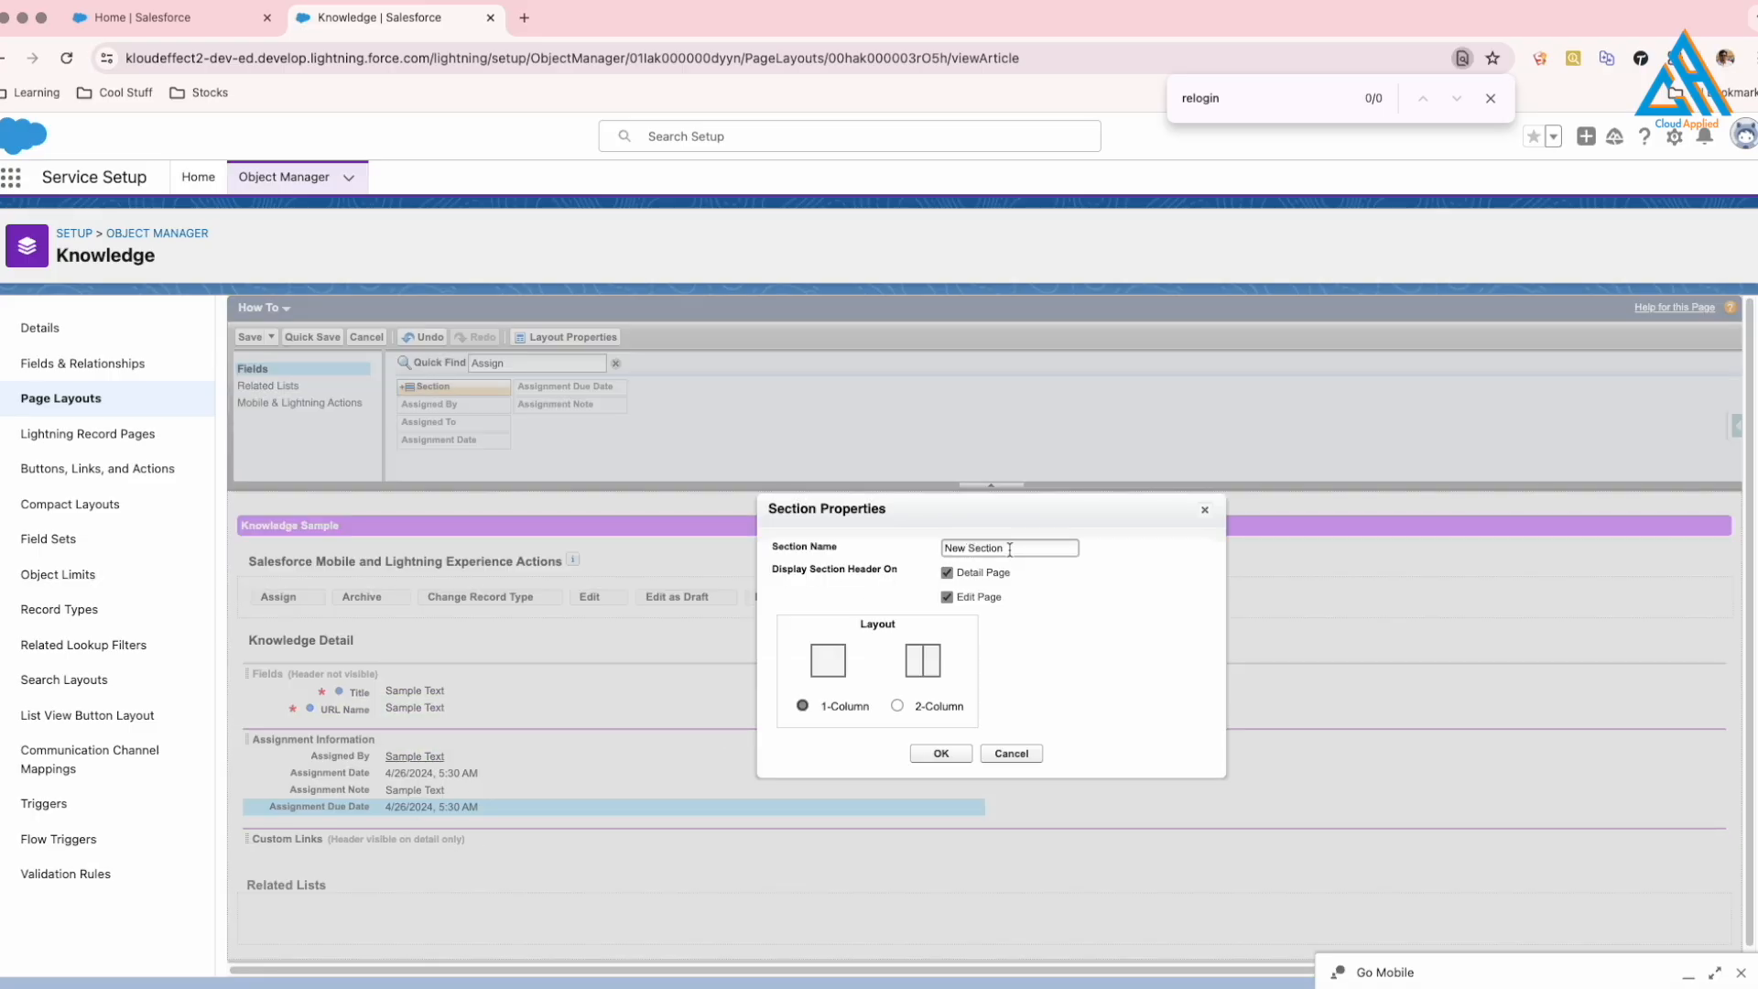
type("Proper")
left_click(930, 706)
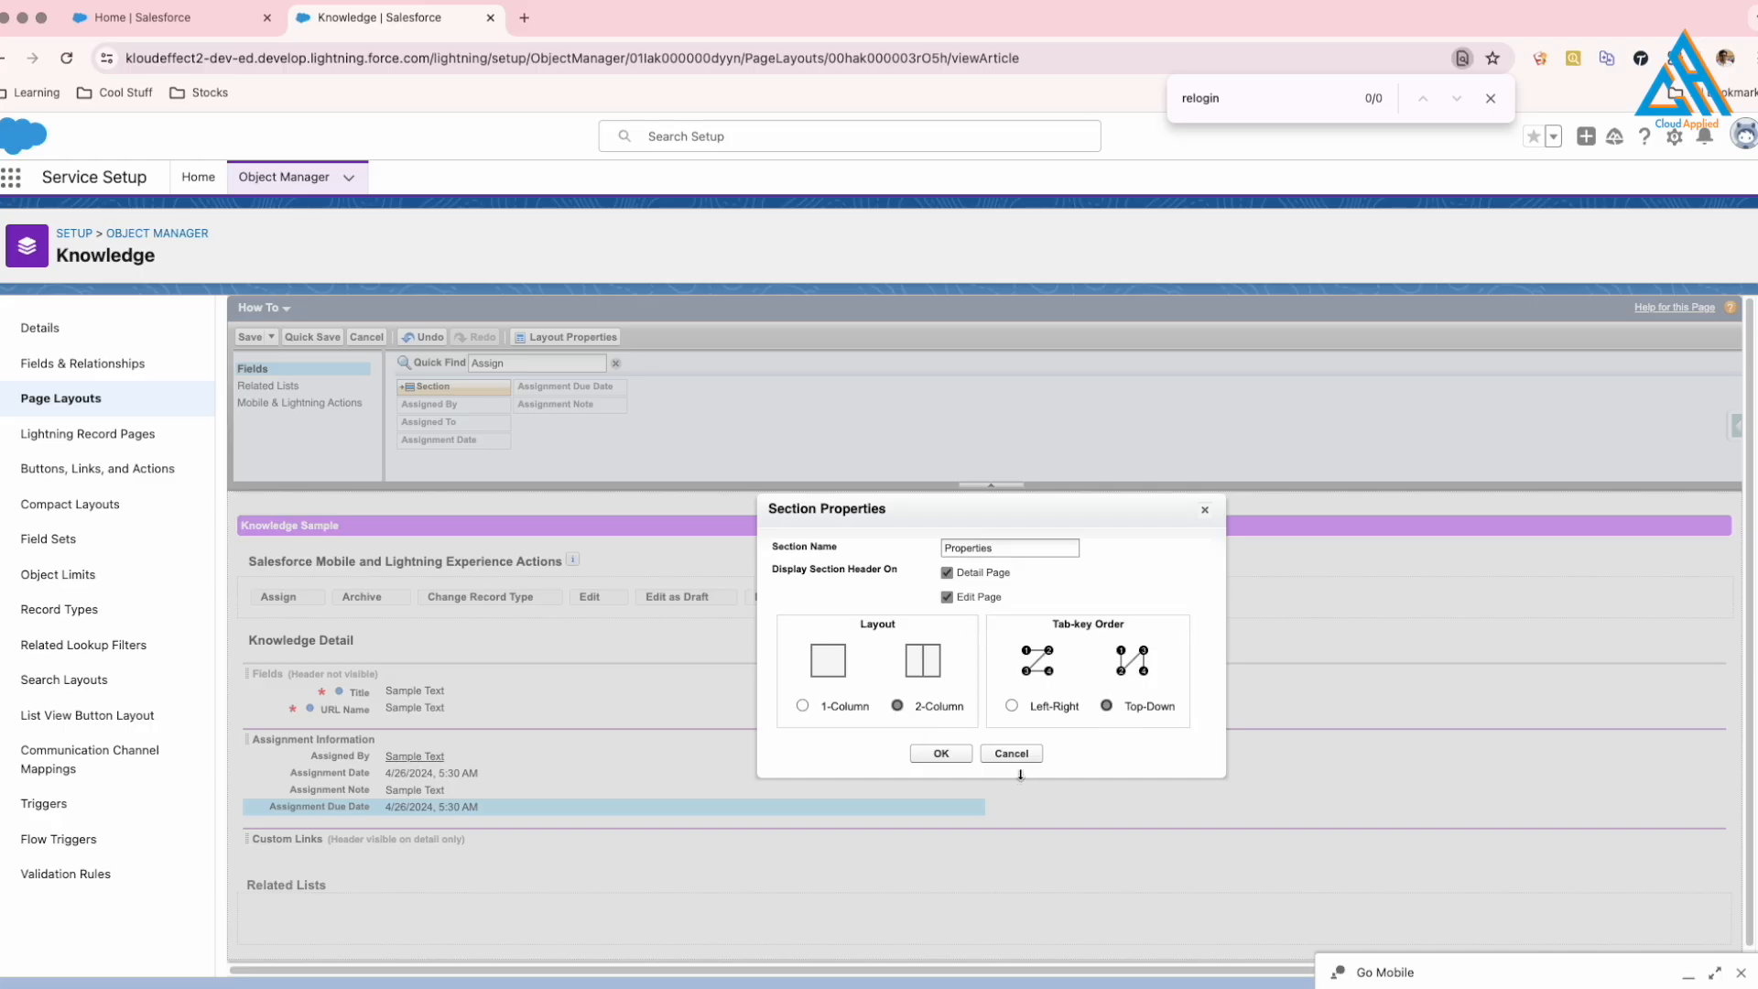
left_click(941, 753)
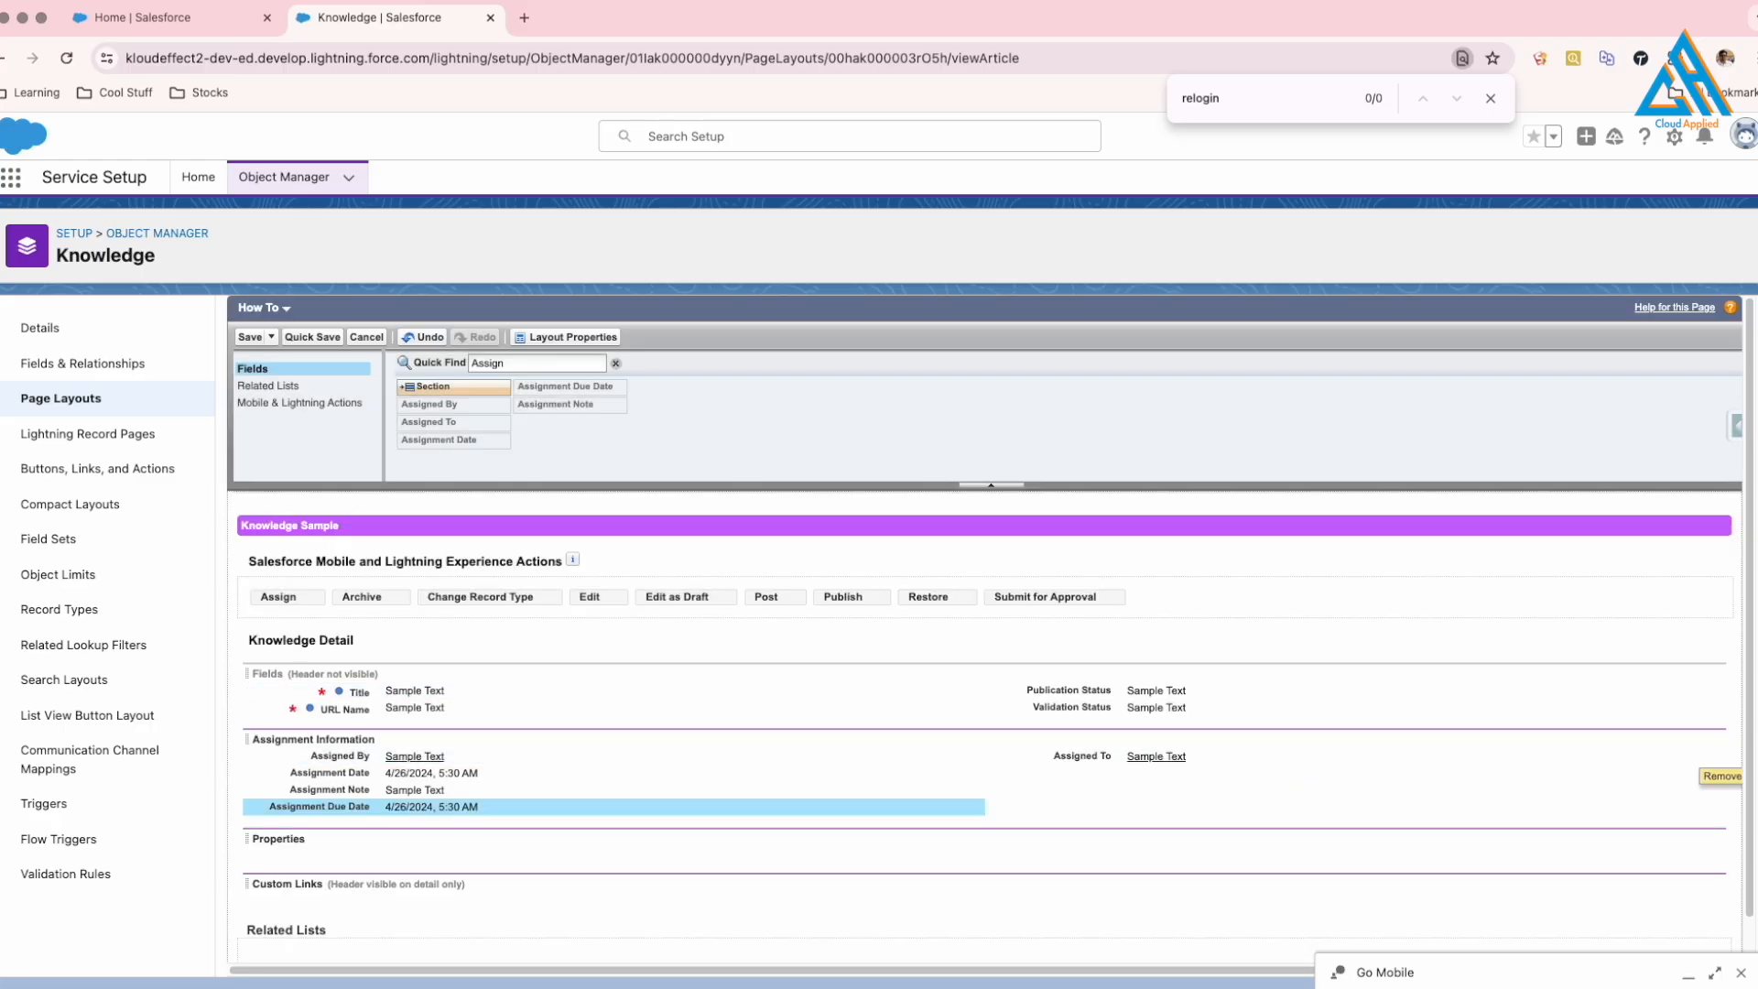
Add the Article Created Date and Article Created By fields to the first column of the Properties section.
triple_click(572, 362)
type("Ar")
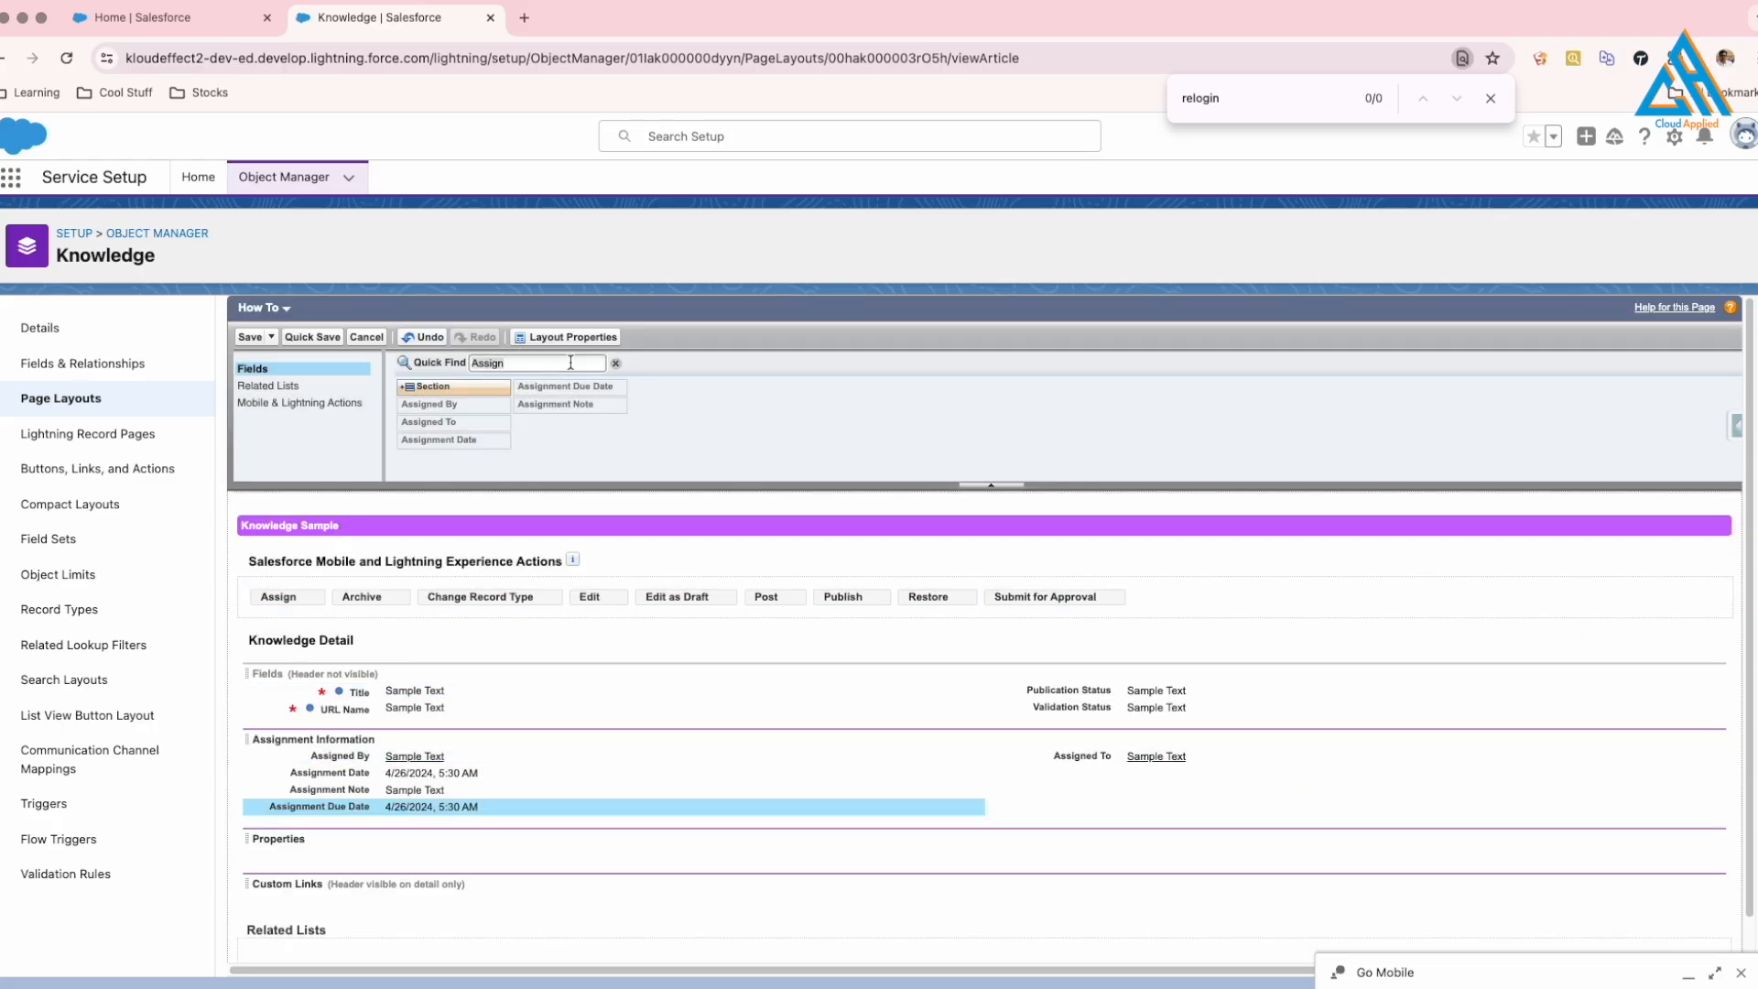
type("ticle")
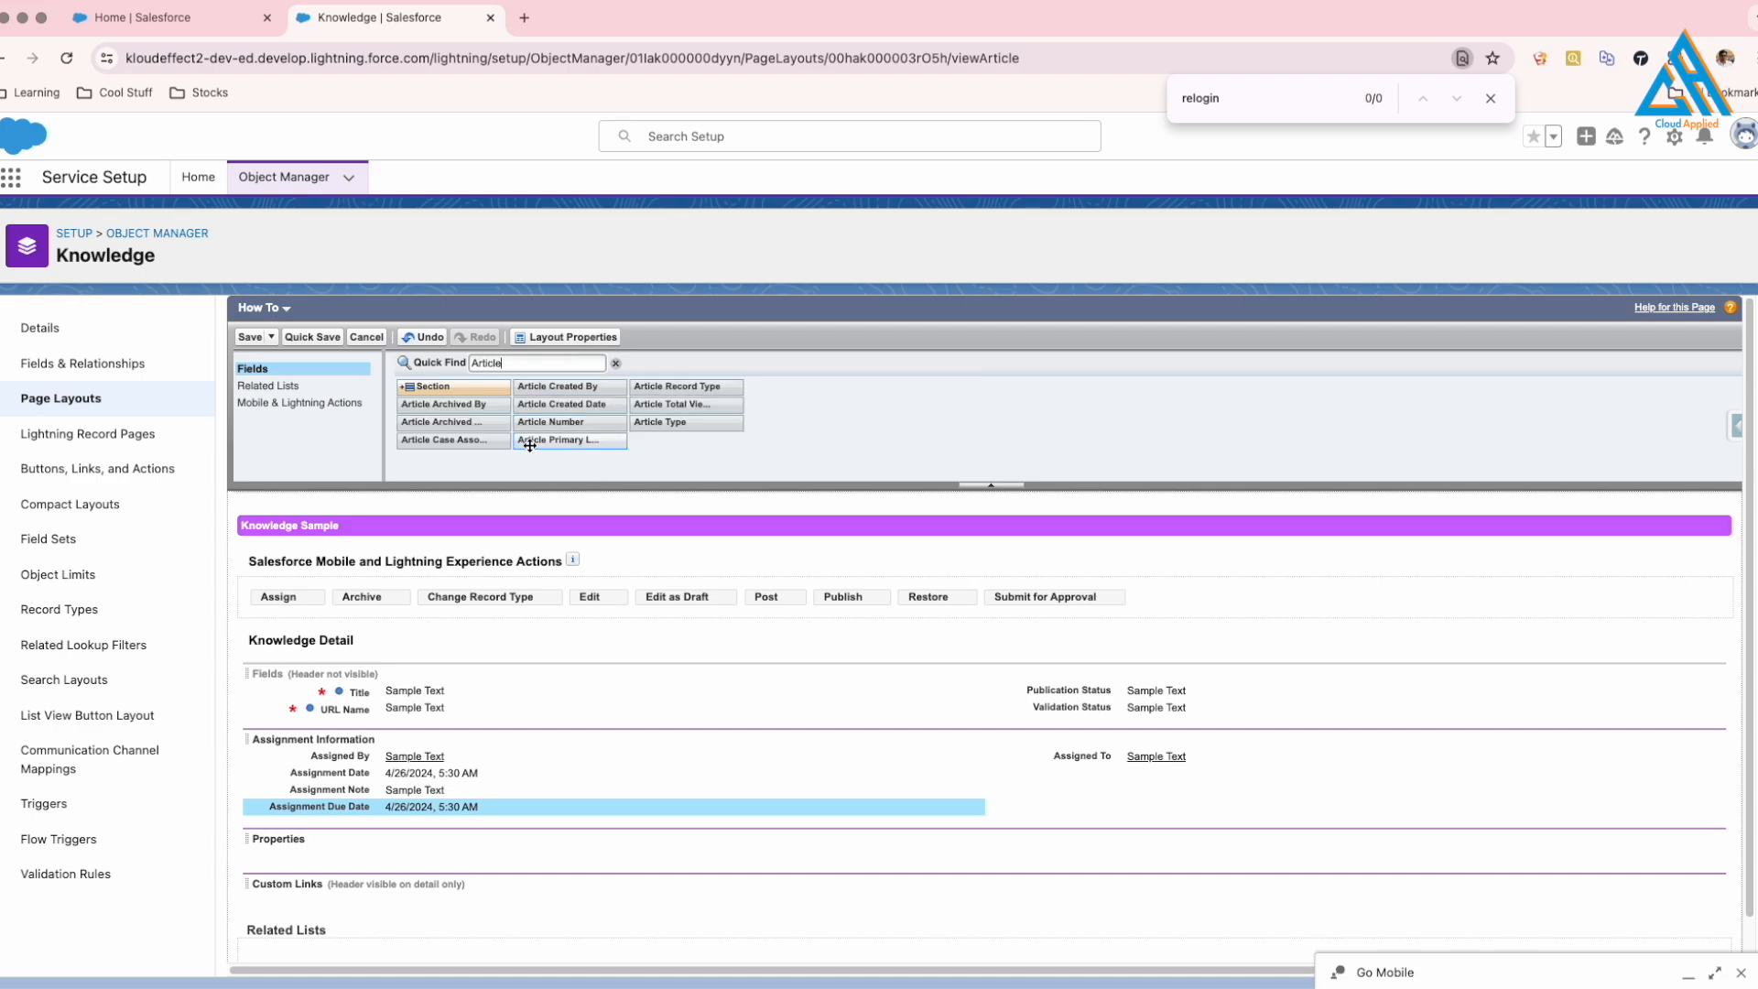
left_click_drag(568, 404, 420, 839)
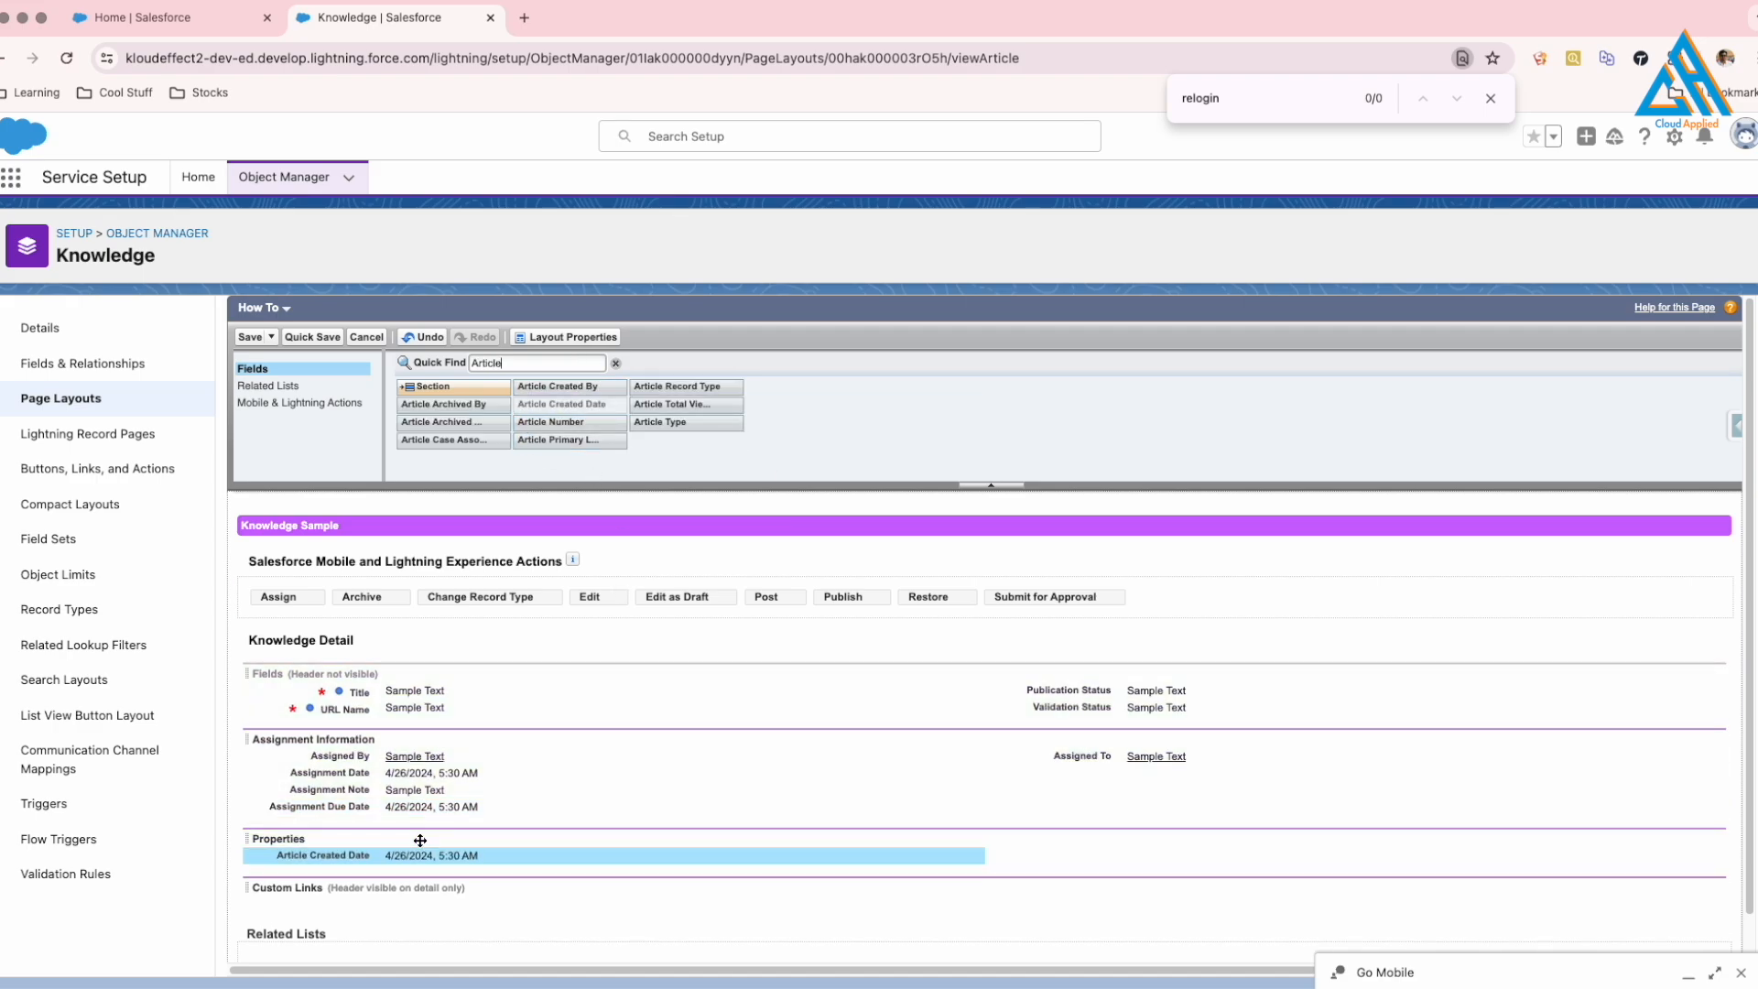
left_click_drag(559, 388, 476, 860)
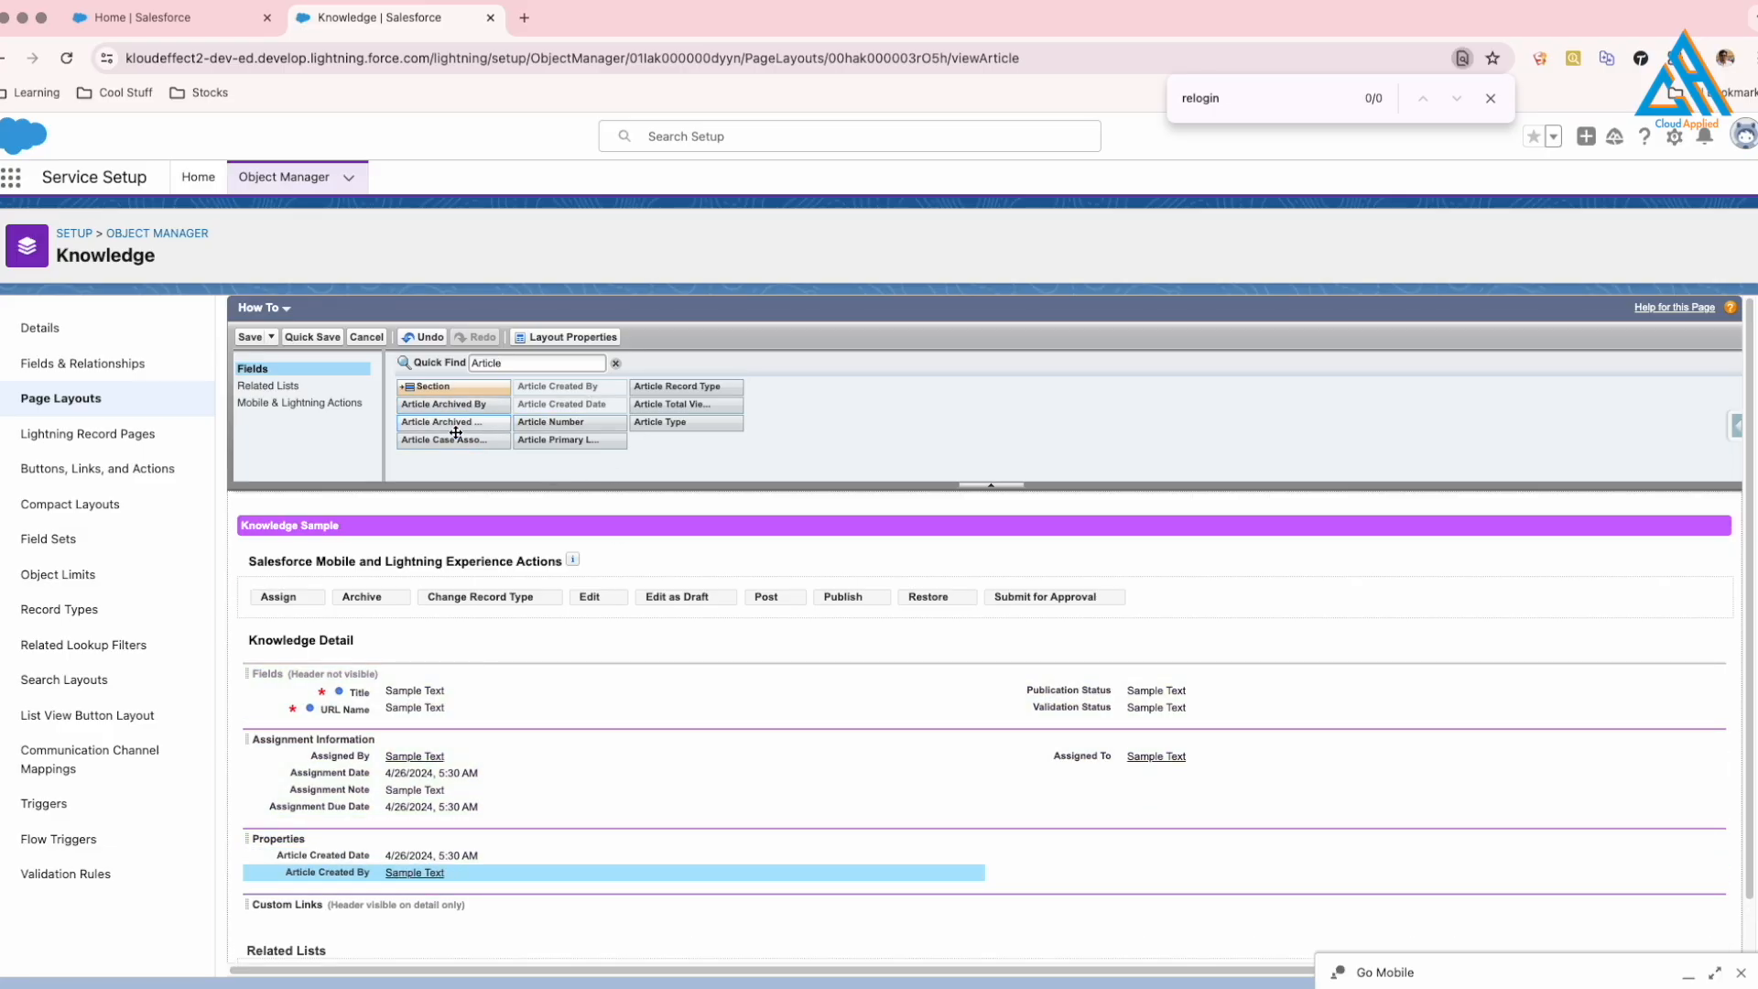
Place the Last Modified By and Last Published Date fields below Article Created By in the first column of the Properties section.
double_click(553, 362)
type("Last")
left_click_drag(437, 403, 1173, 854)
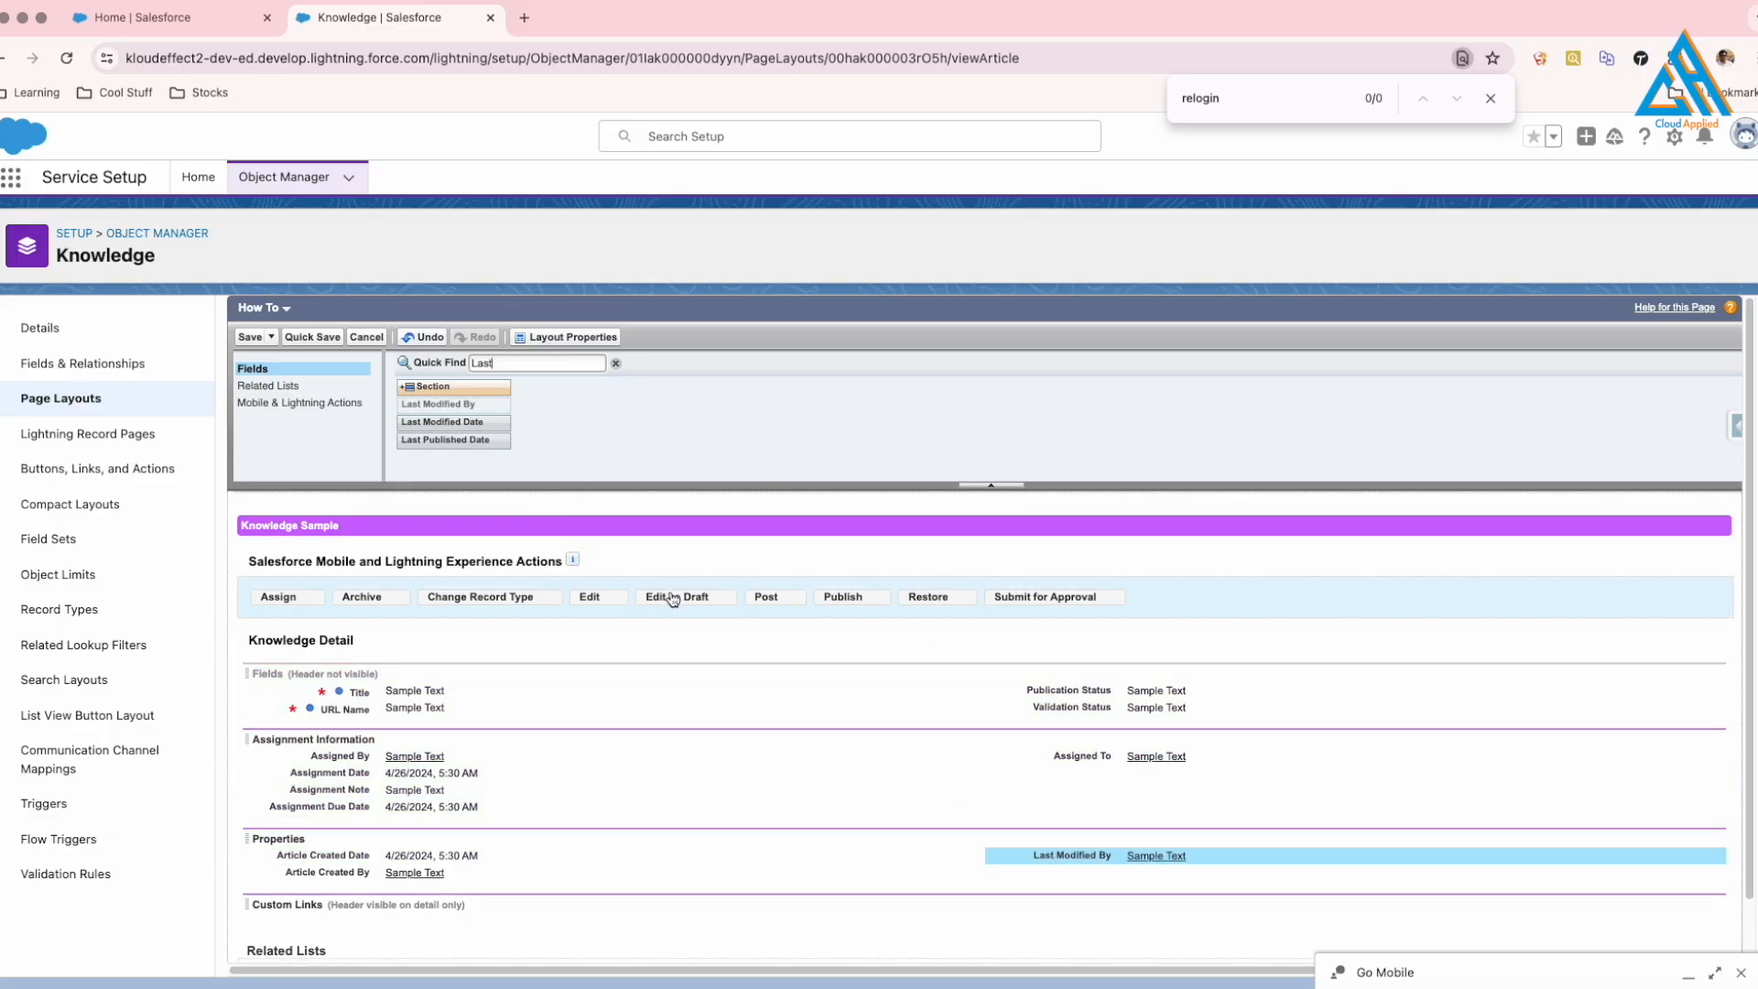
left_click_drag(458, 440, 1072, 871)
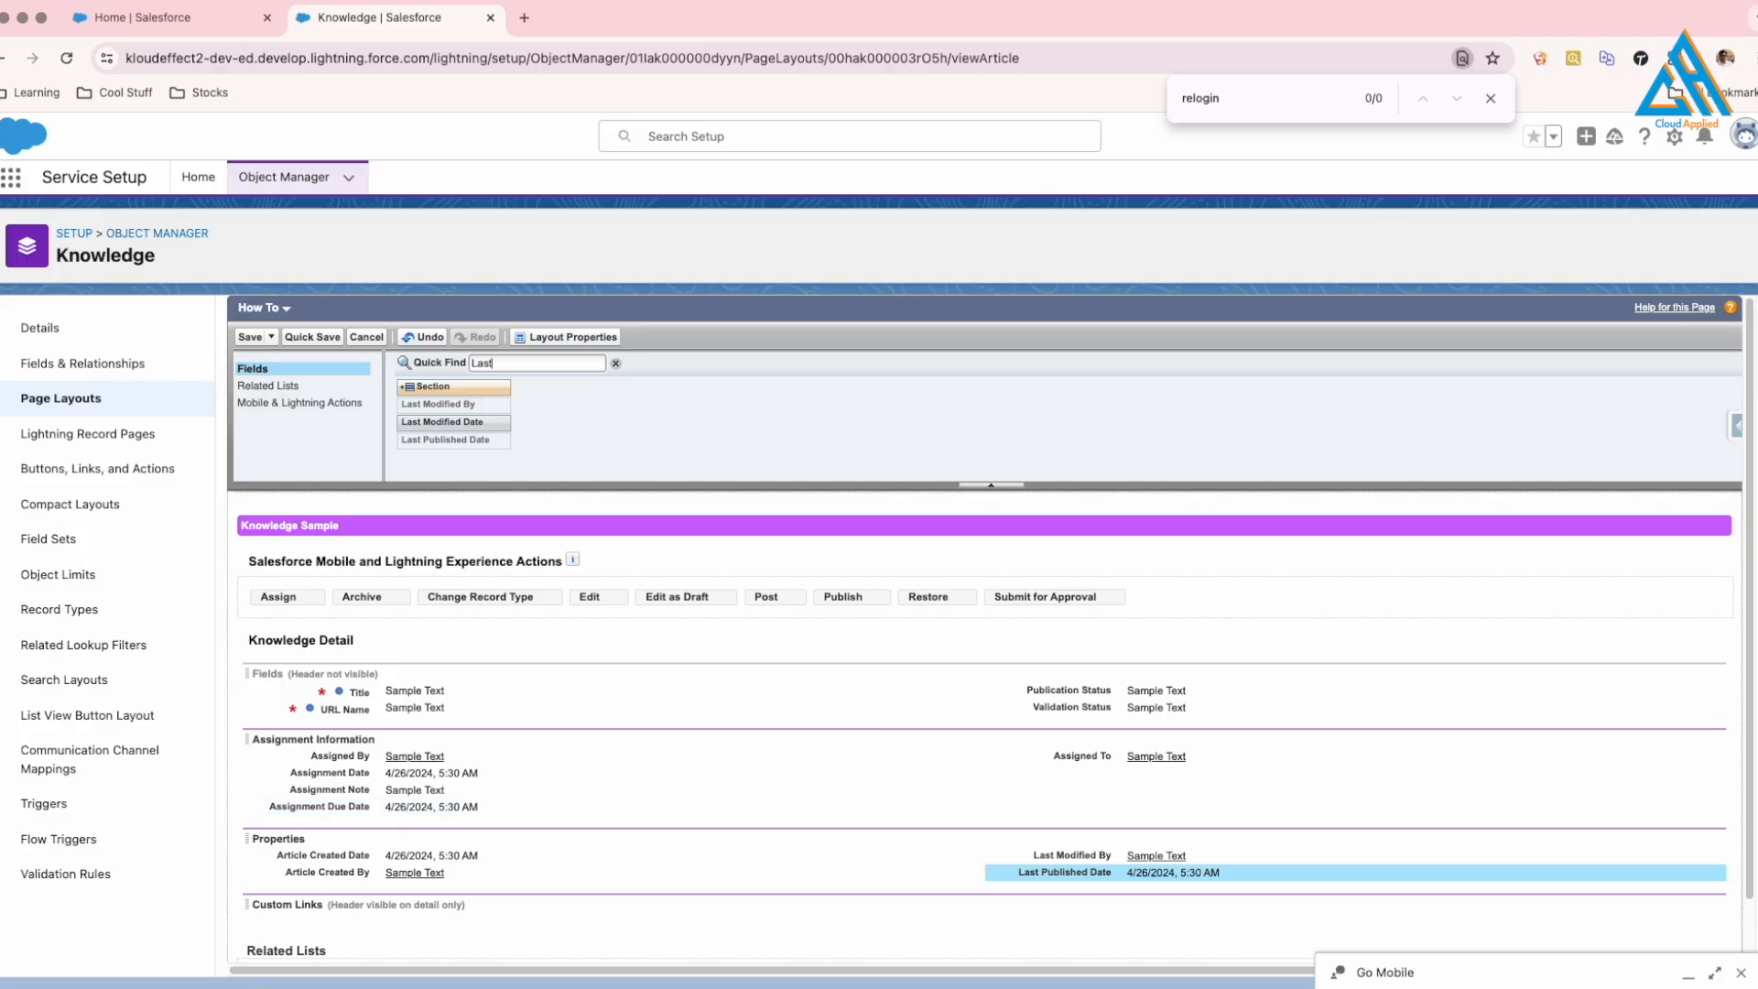
left_click_drag(1066, 855, 463, 828)
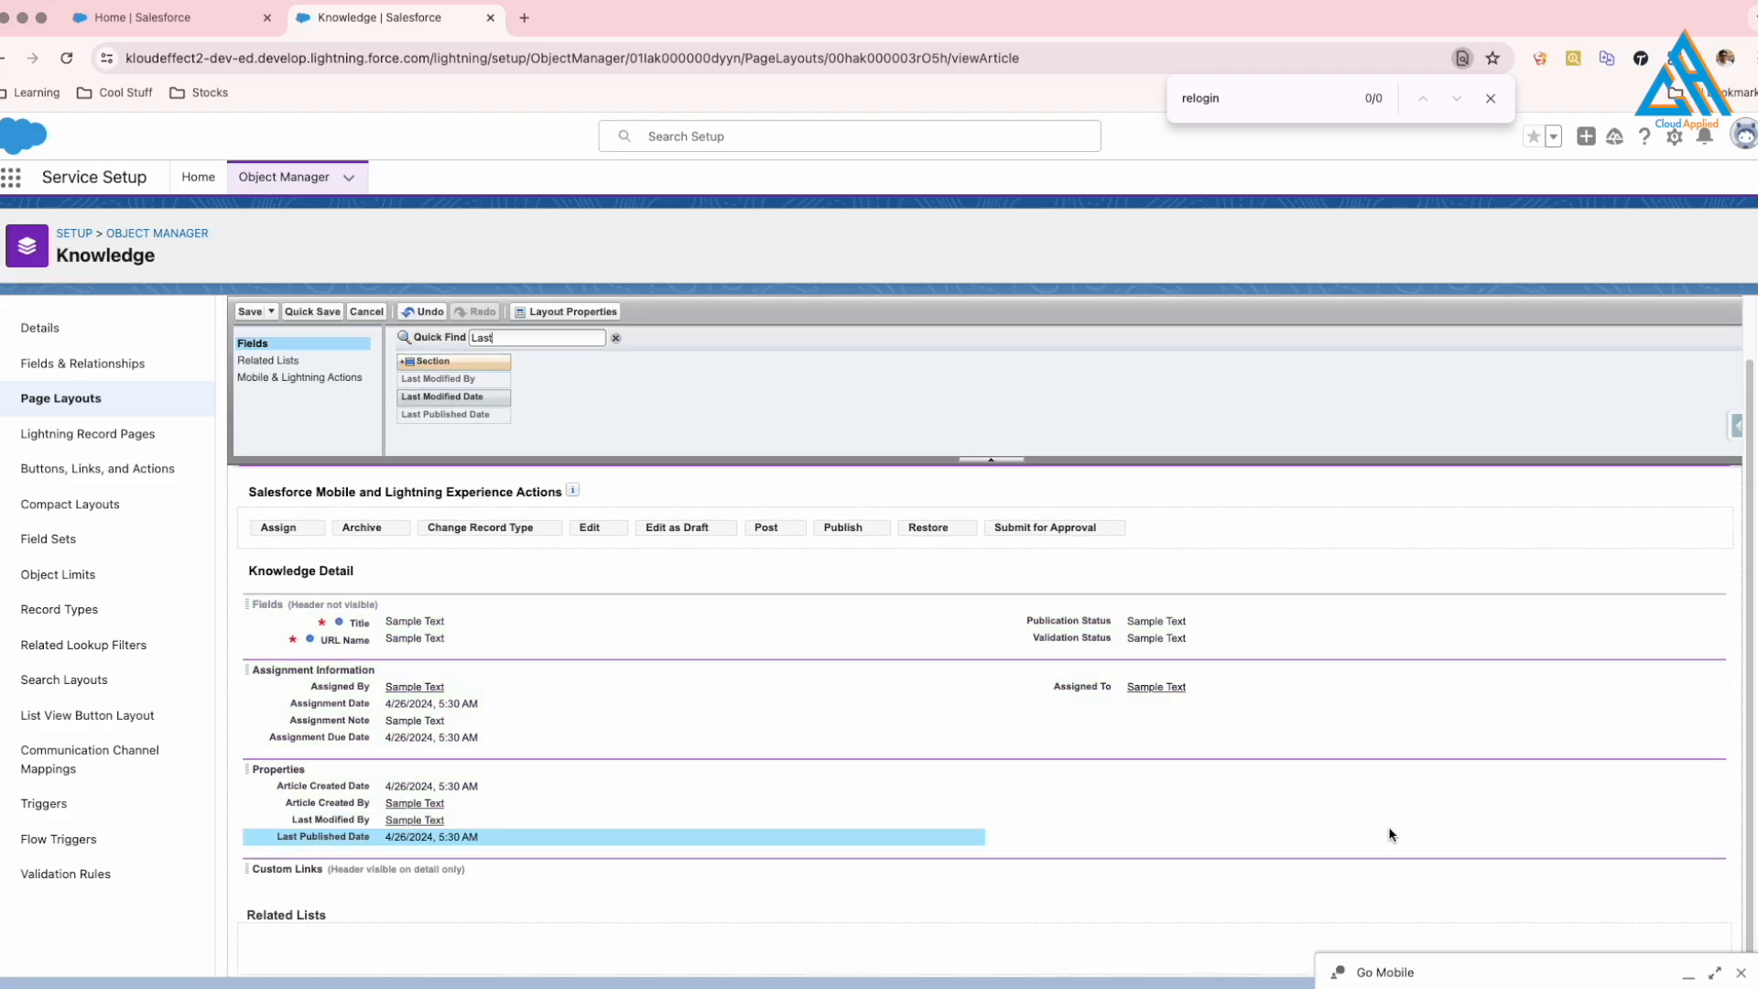
Add Visible to Customer, Visible In Internal App, Visible to Partner and Visible In Public Knowledge Base to Properties' second column, and save the layout.
key("ctrl+a")
type("Visible")
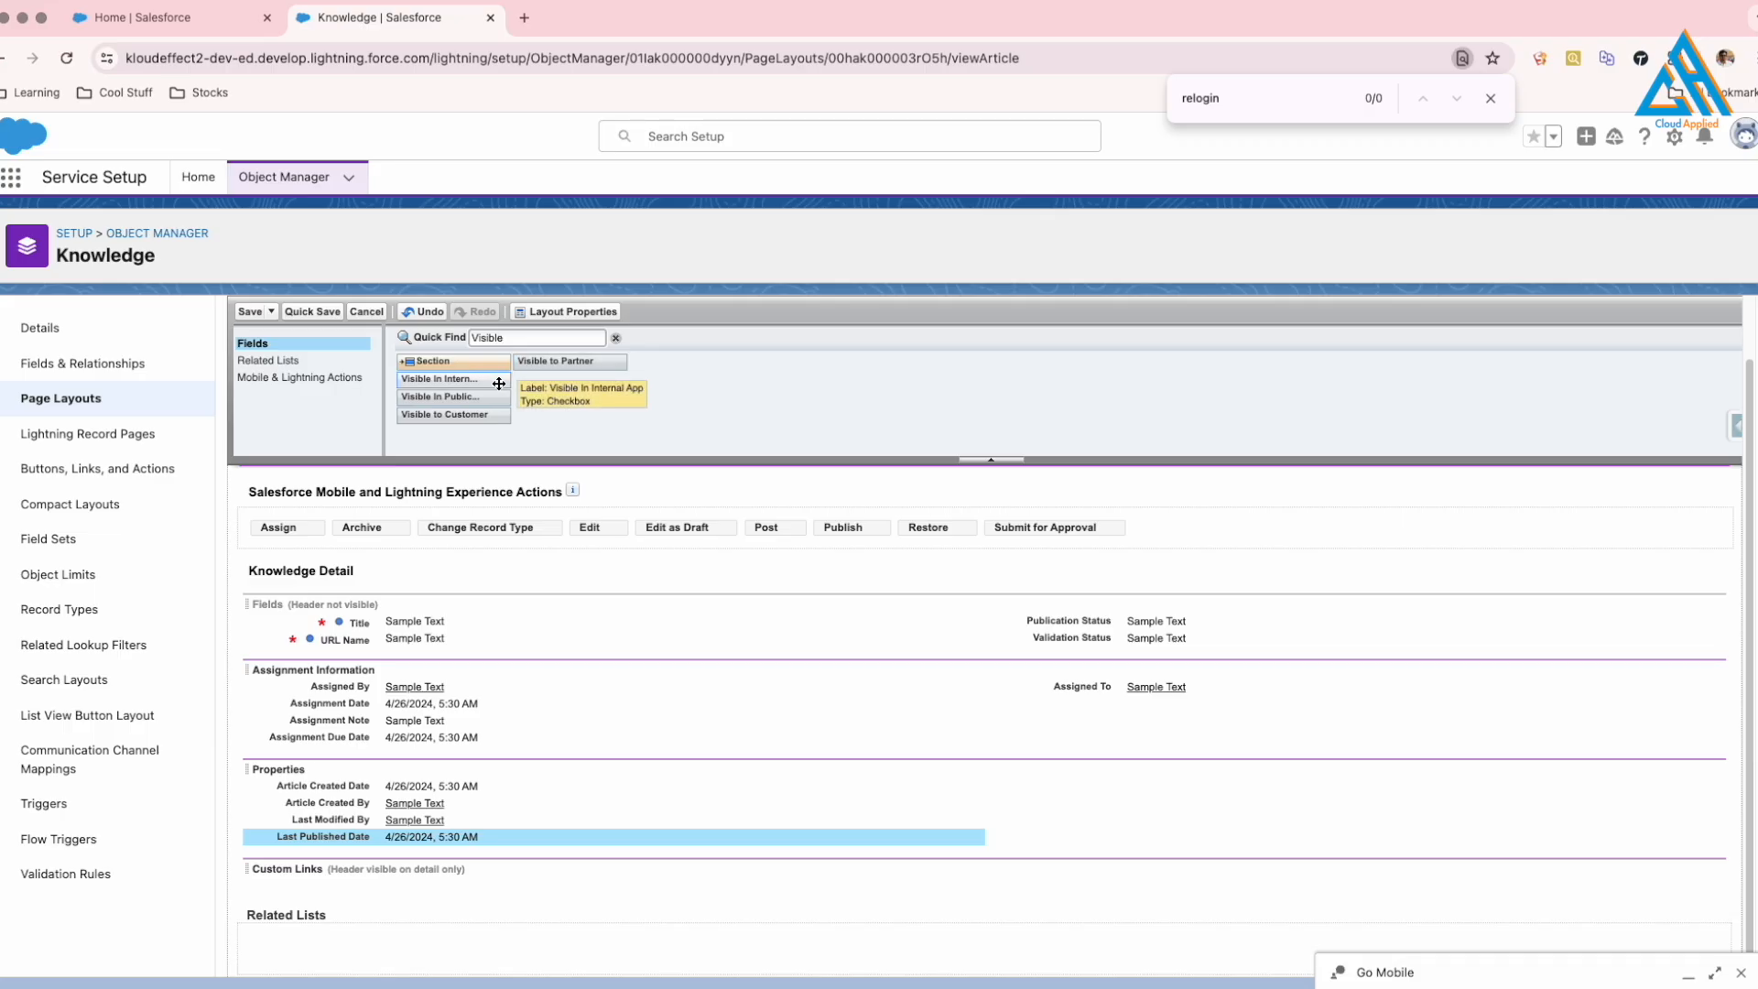
left_click_drag(447, 413, 1028, 800)
left_click_drag(440, 378, 1053, 806)
left_click_drag(570, 360, 1070, 834)
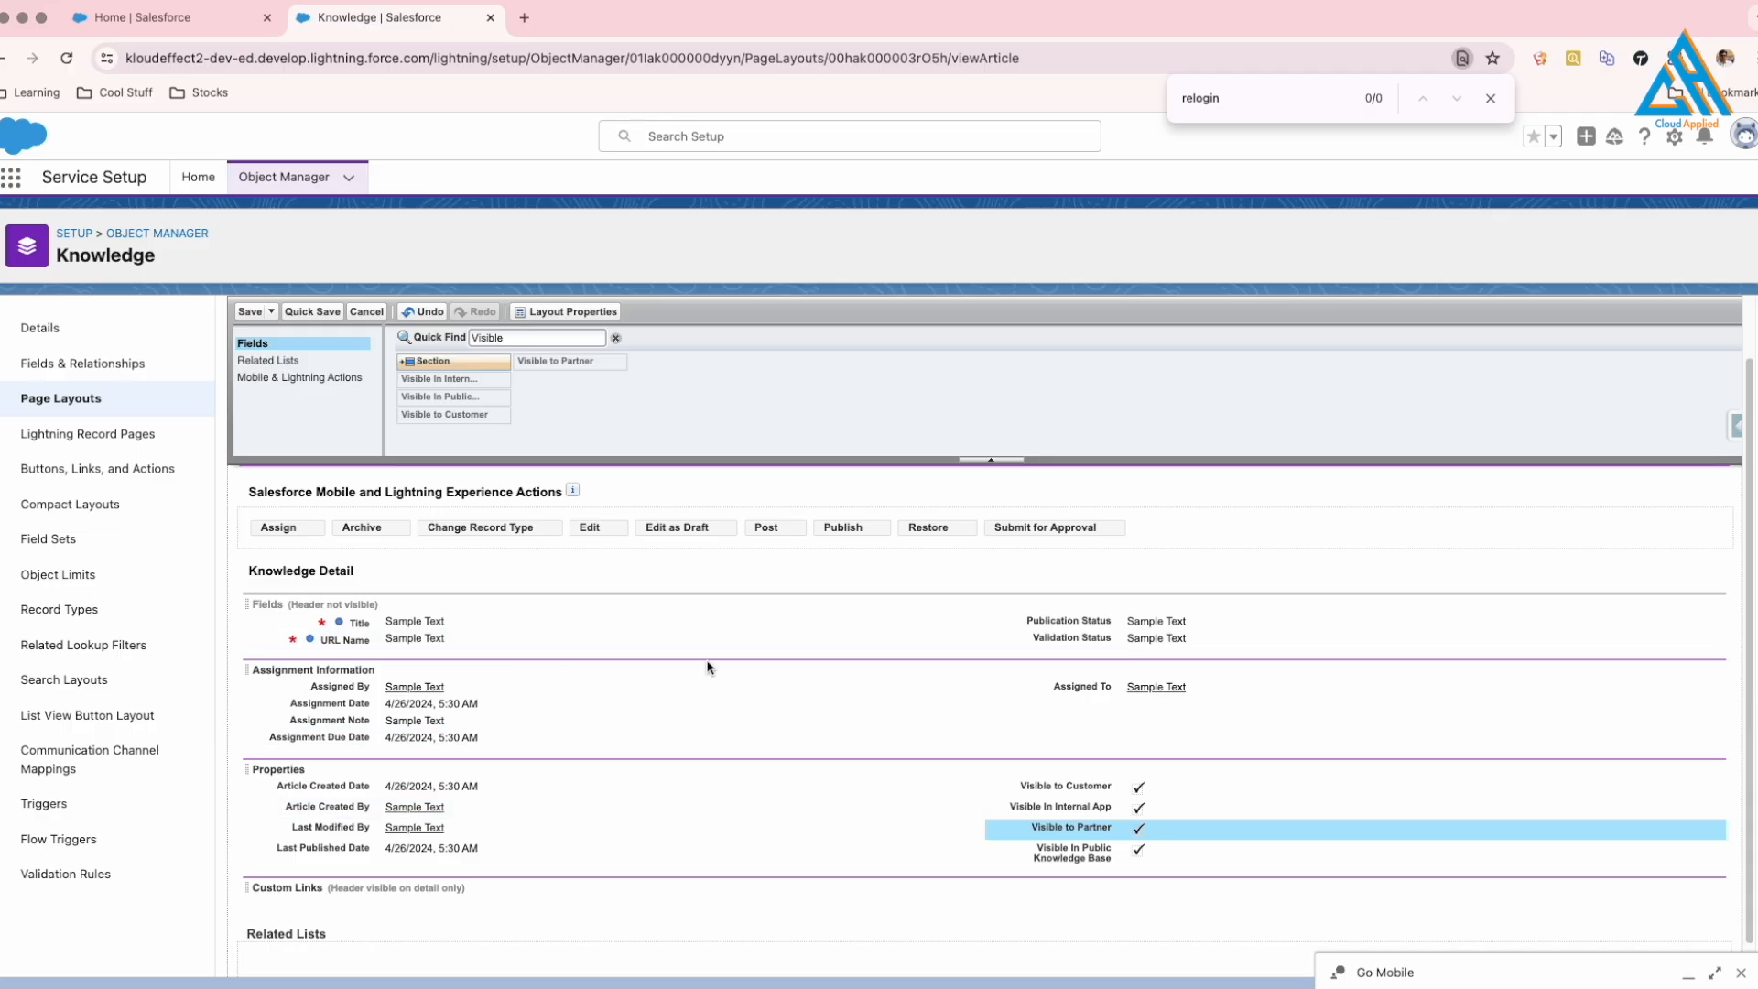
left_click(250, 313)
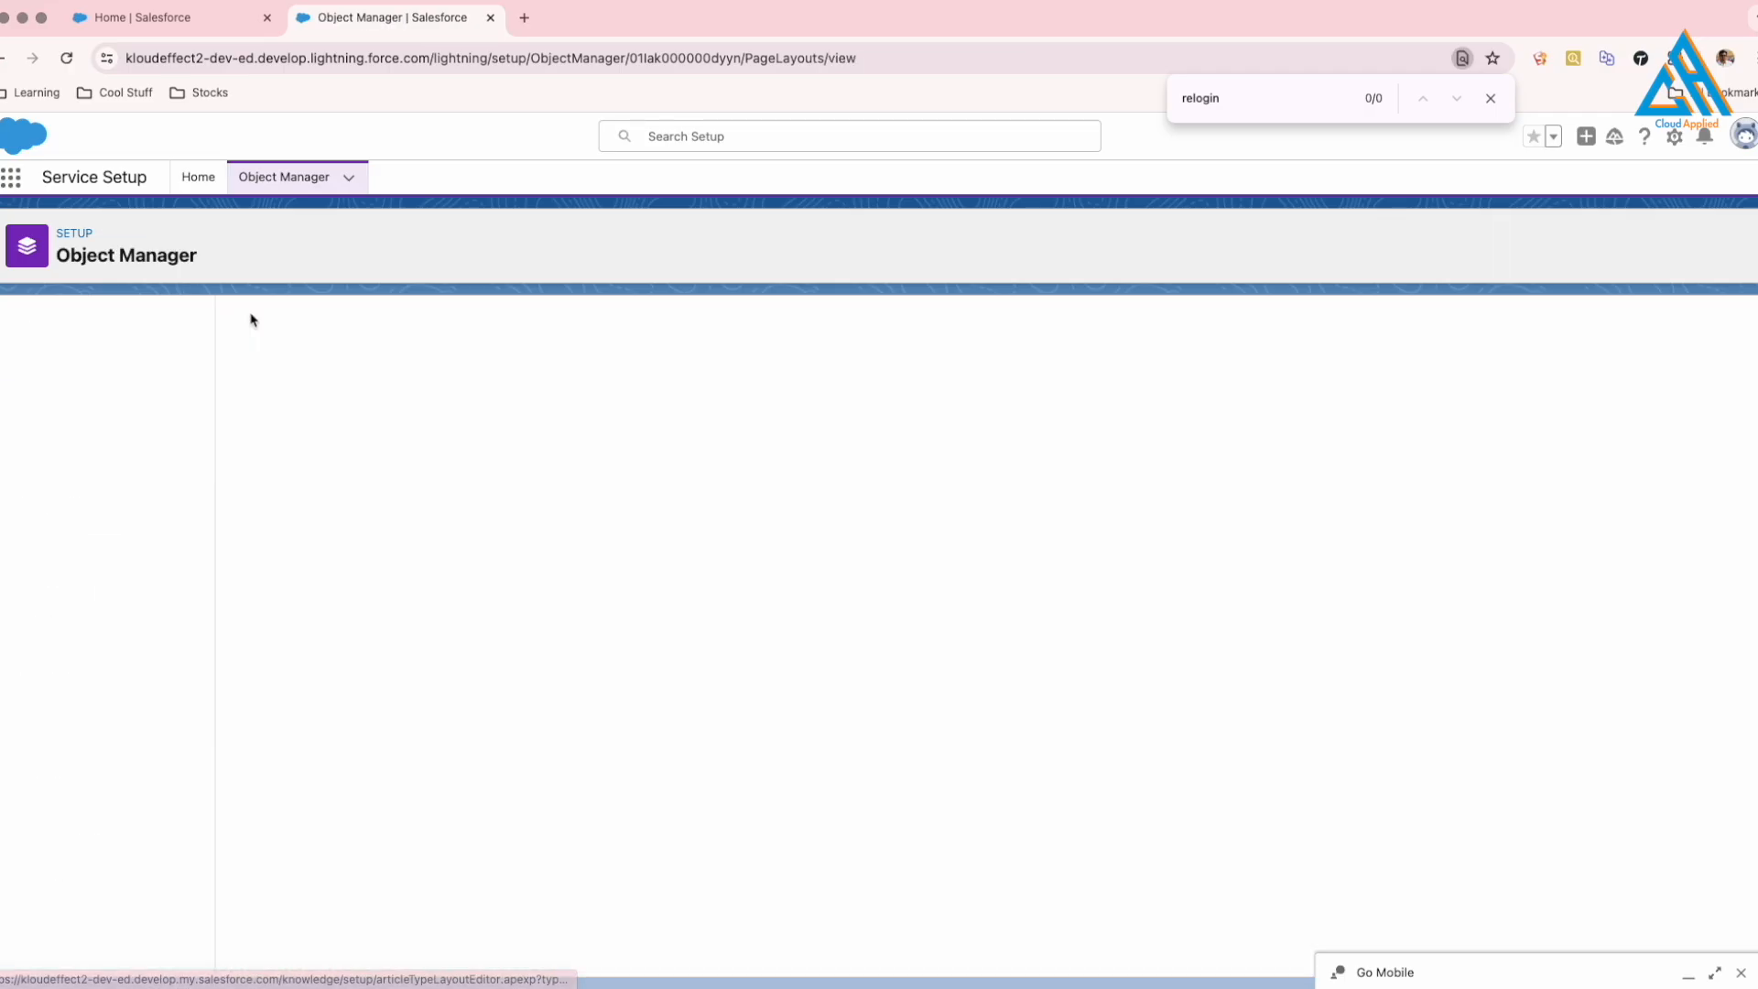
Start a new active Knowledge record type labelled How To, based on FAQ, with the description "For step-by-step instructions".
left_click(72, 609)
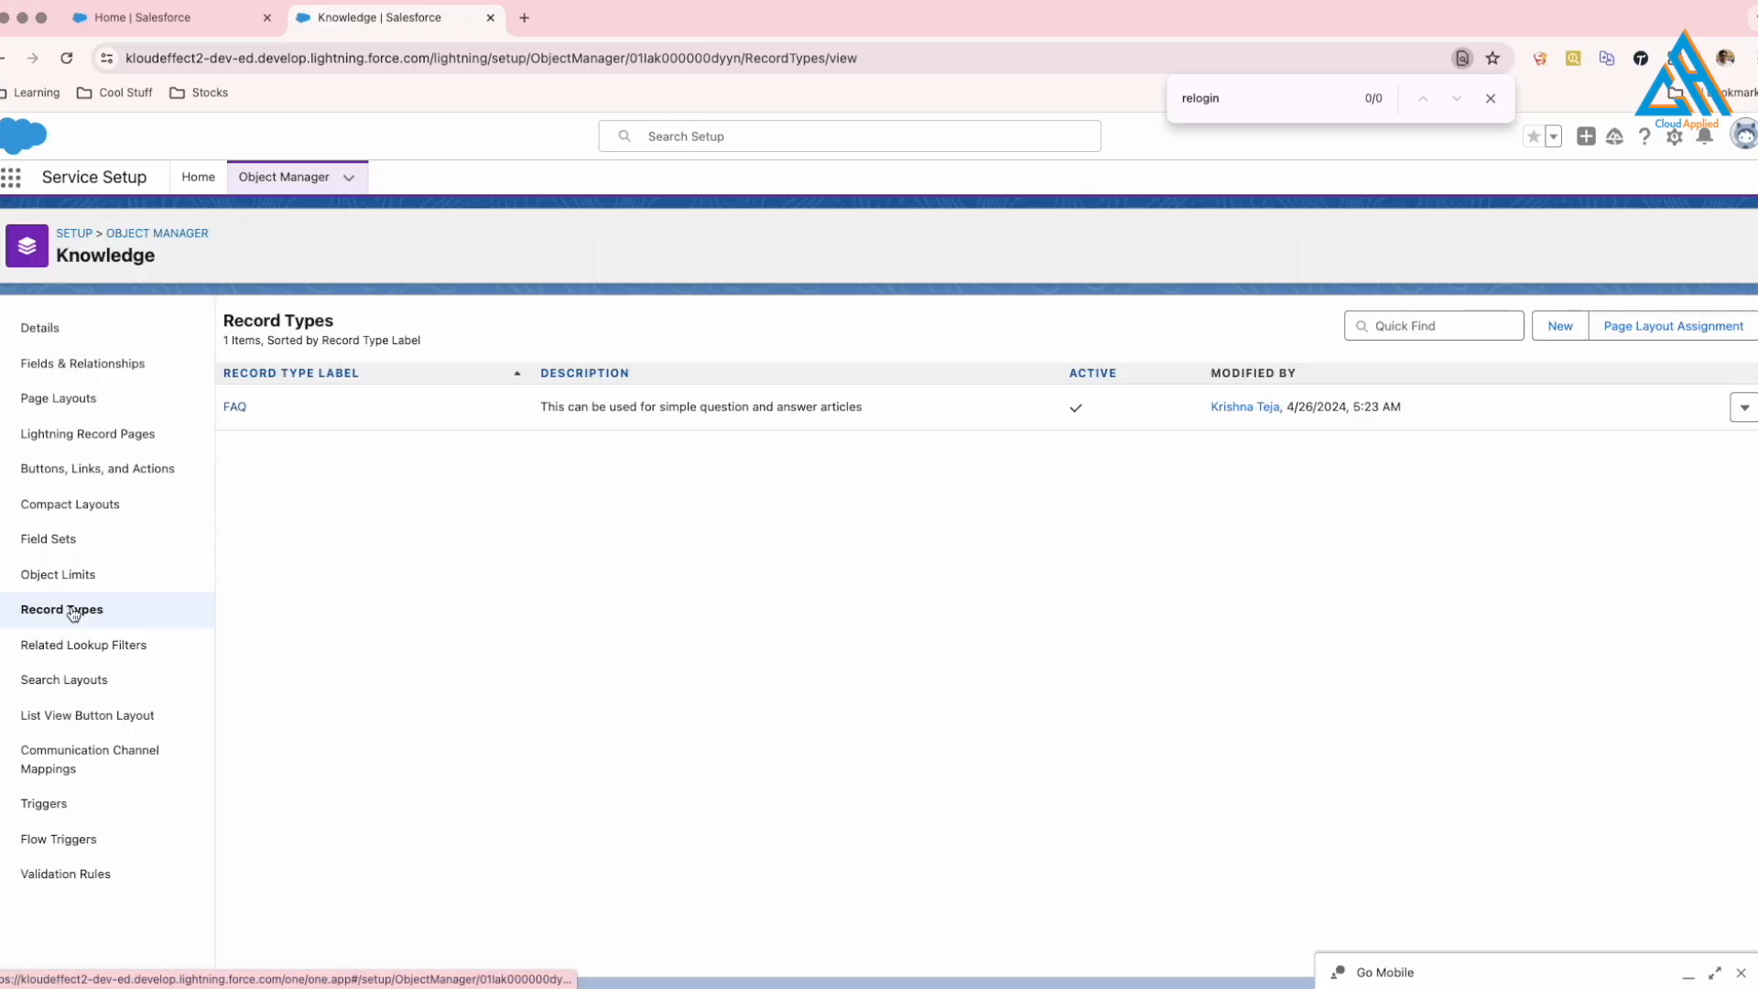
left_click(1558, 330)
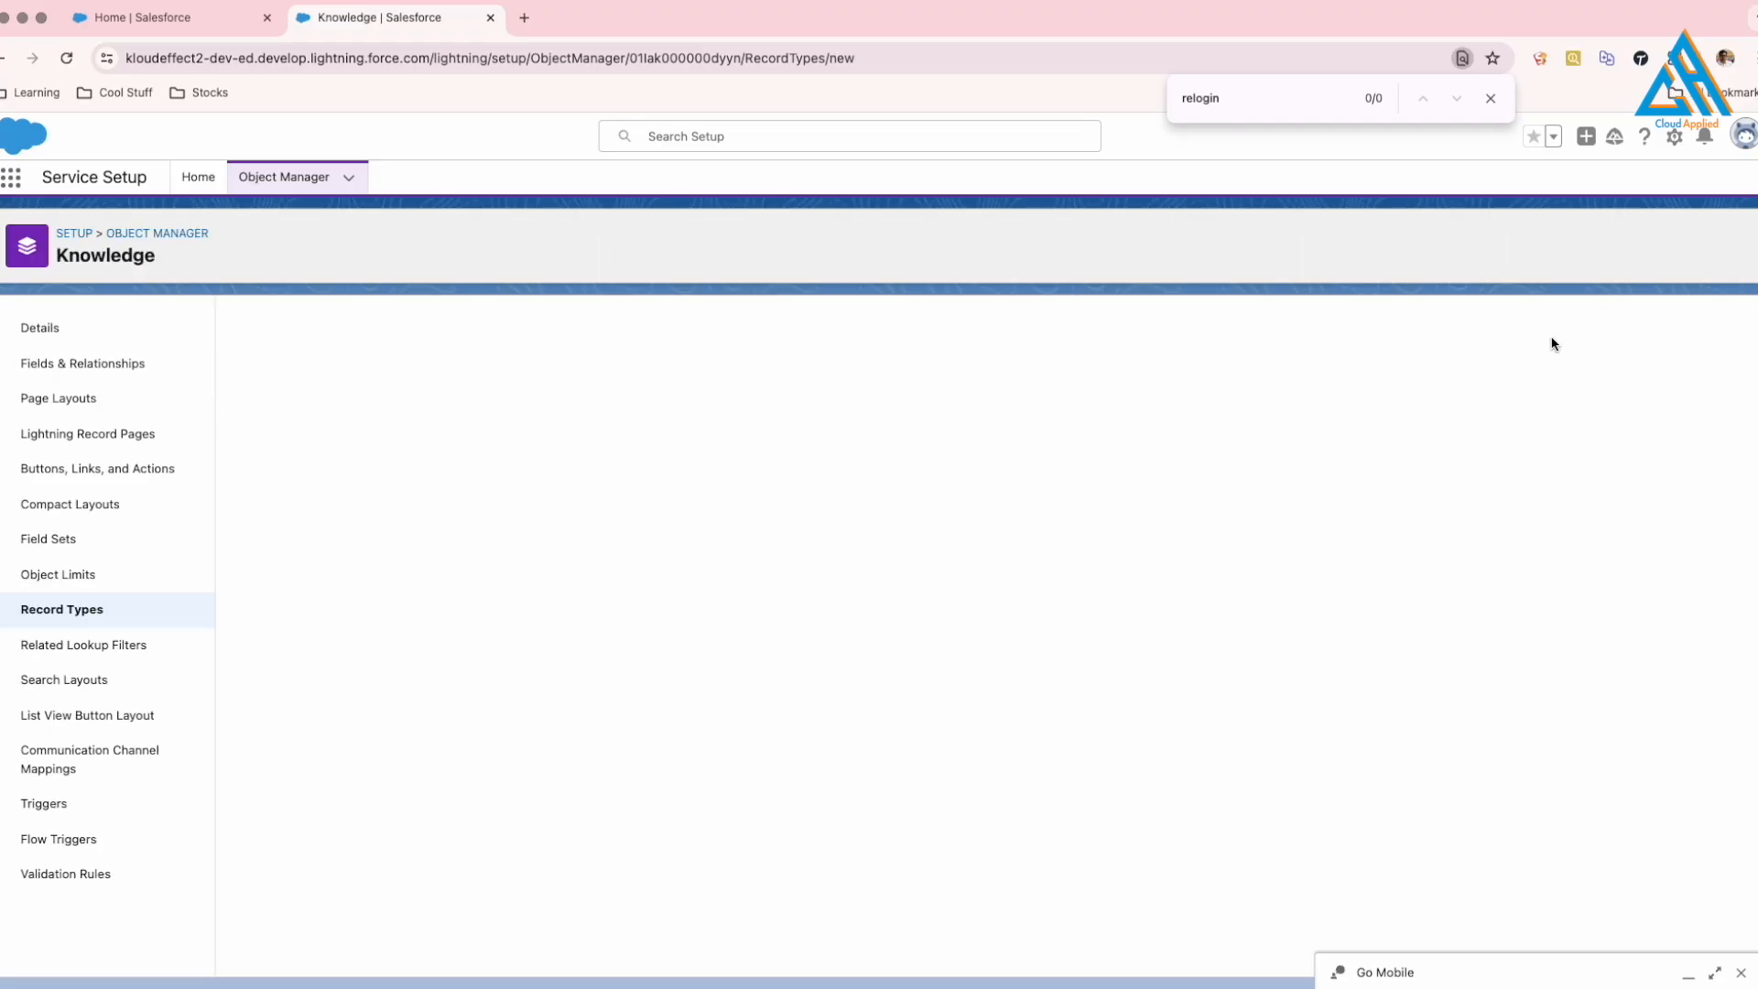
left_click(555, 476)
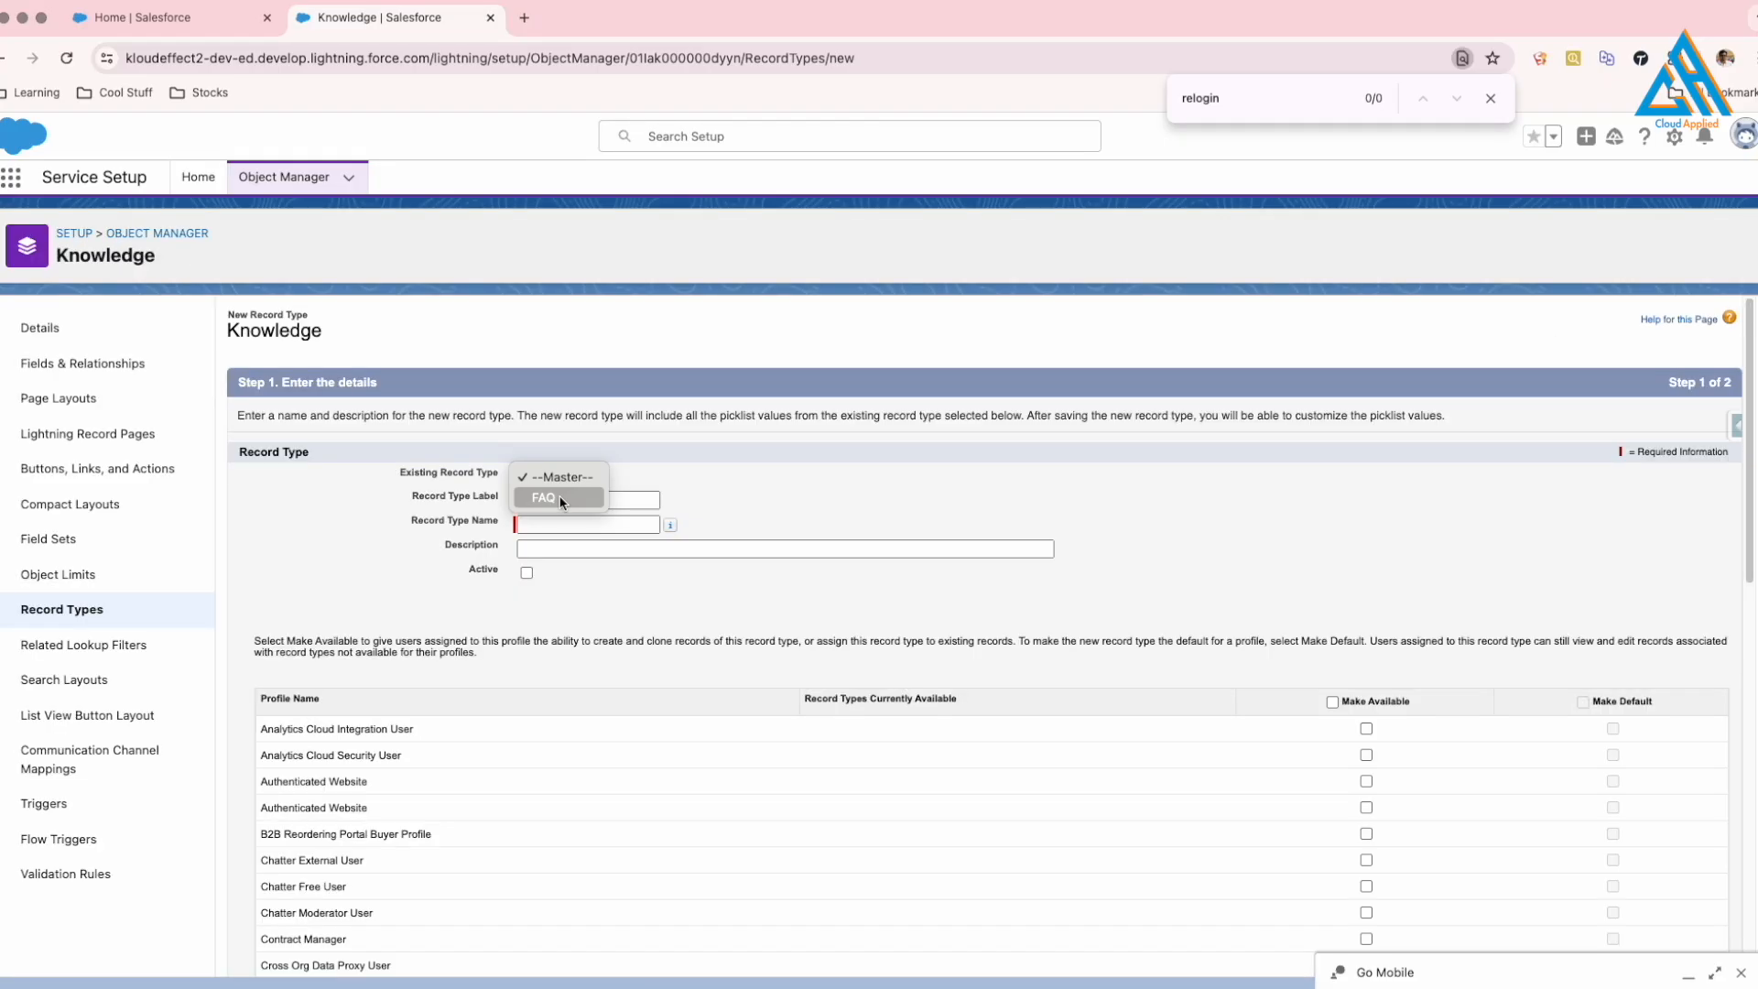
left_click(561, 499)
key("Tab")
type("How To")
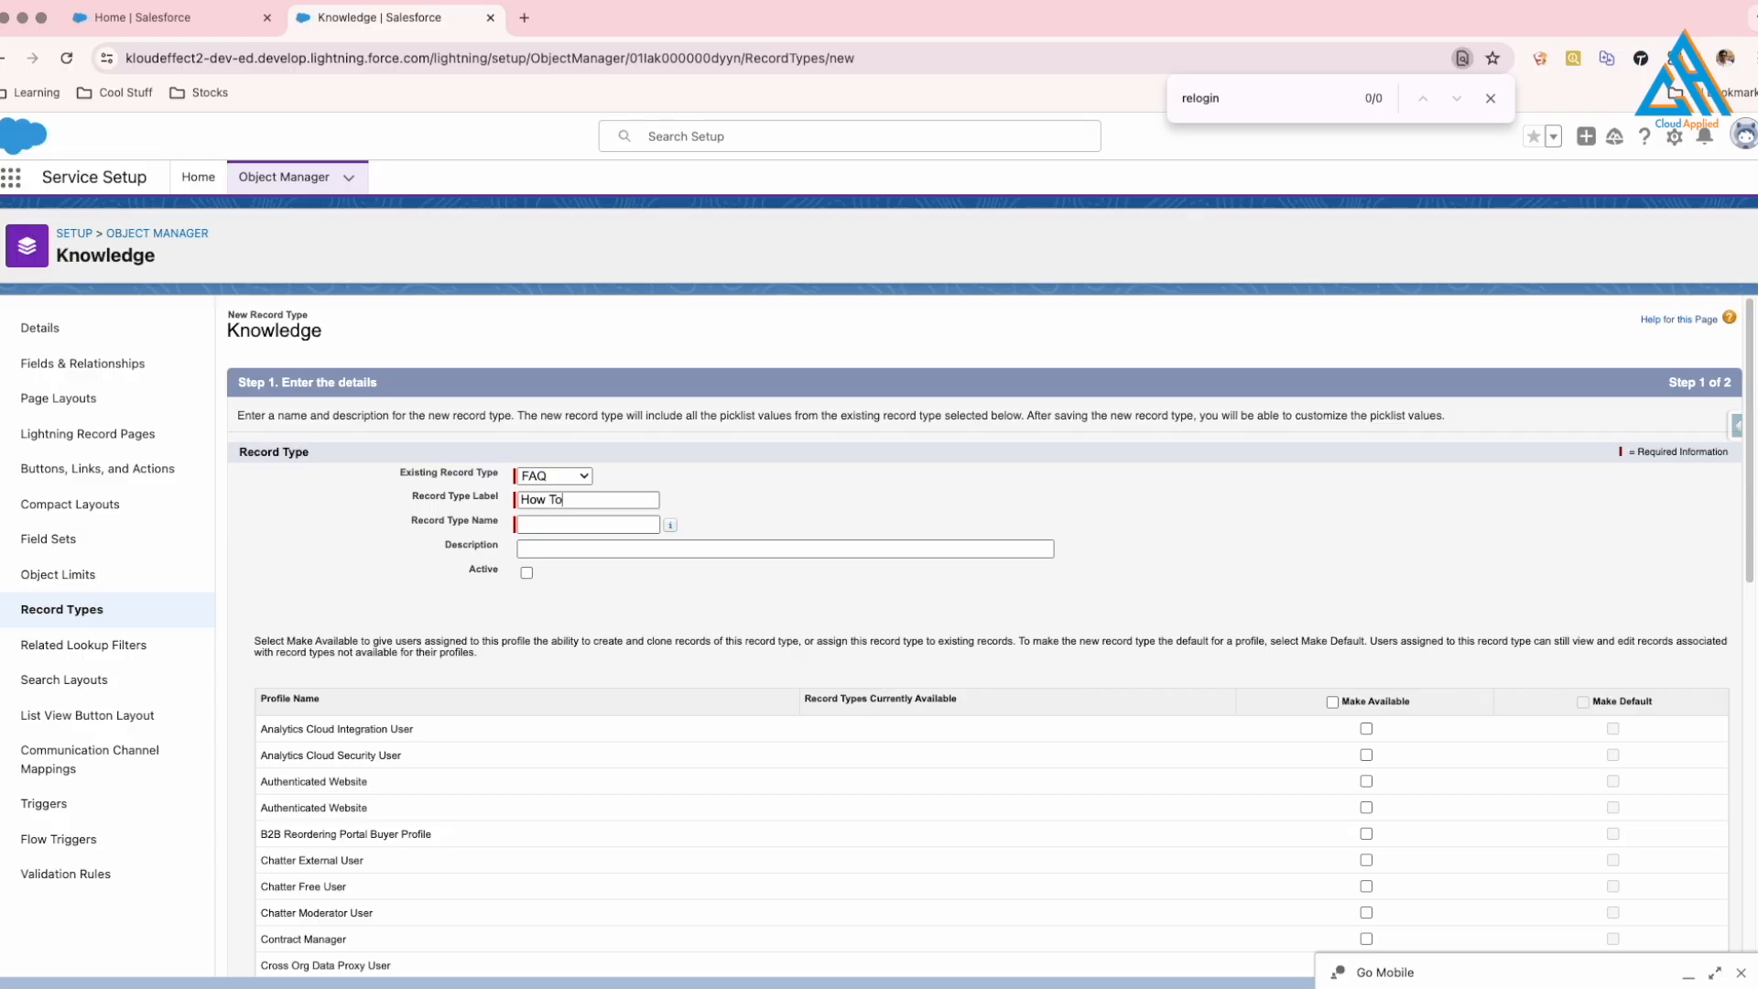
key("Tab")
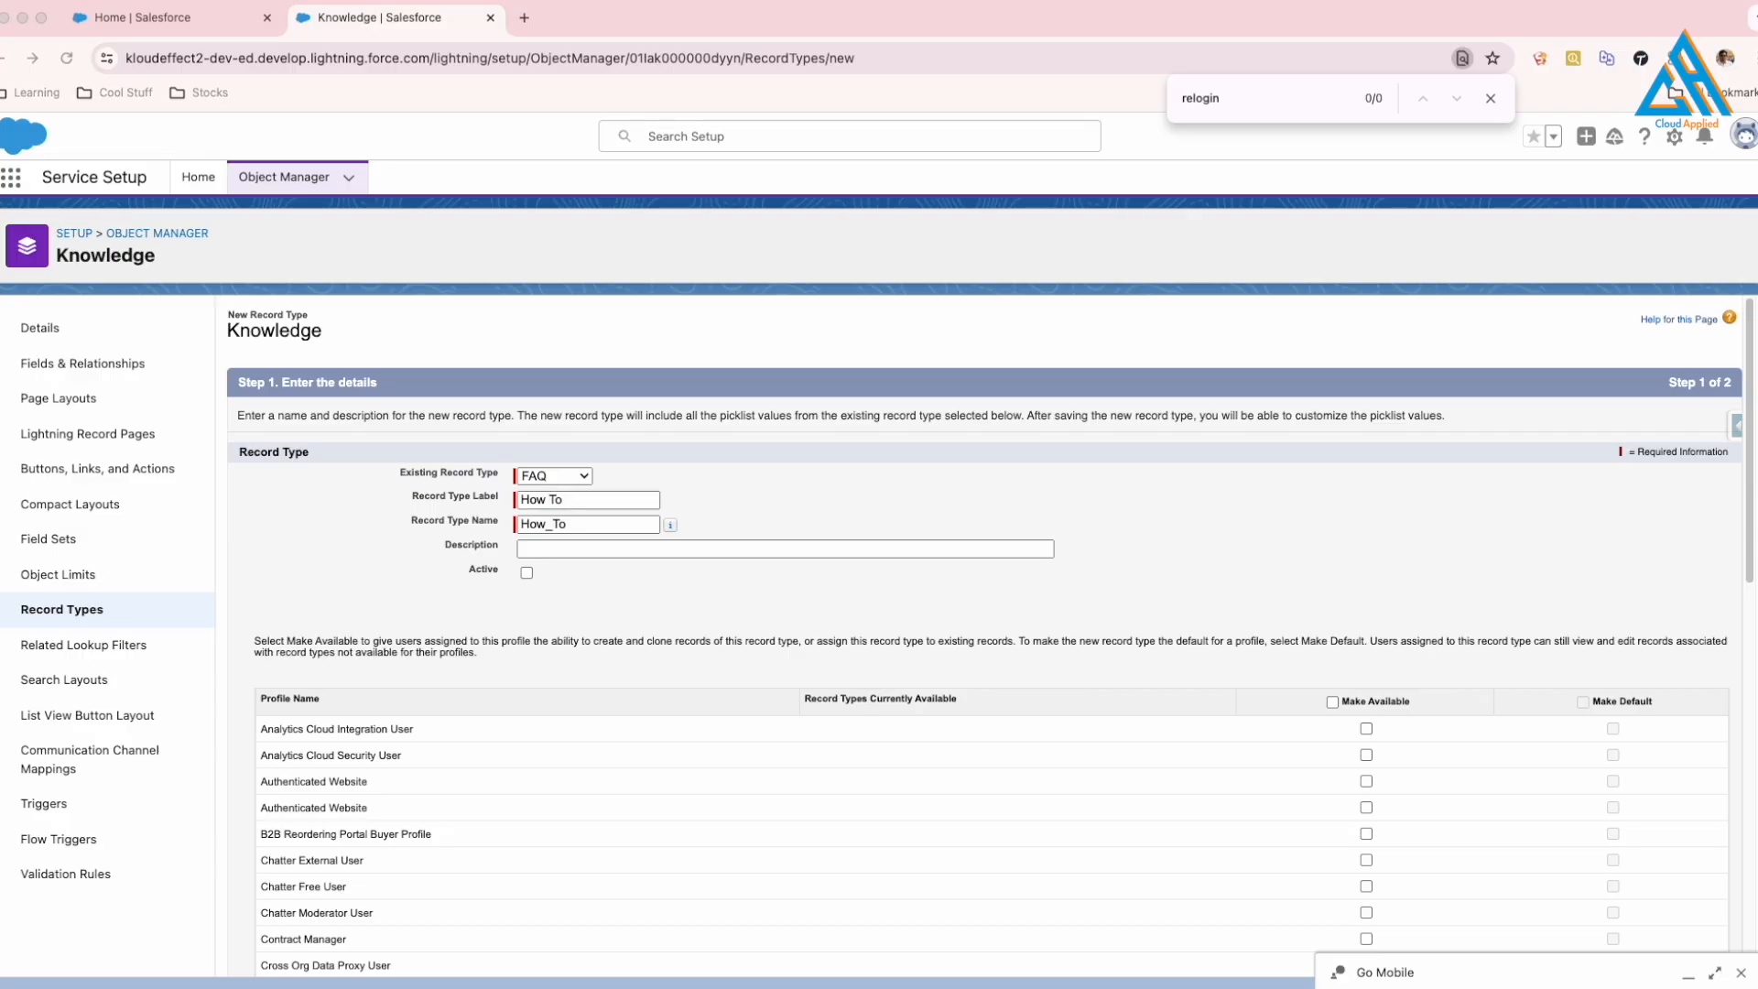
left_click(525, 547)
type("For step-by-step instructions")
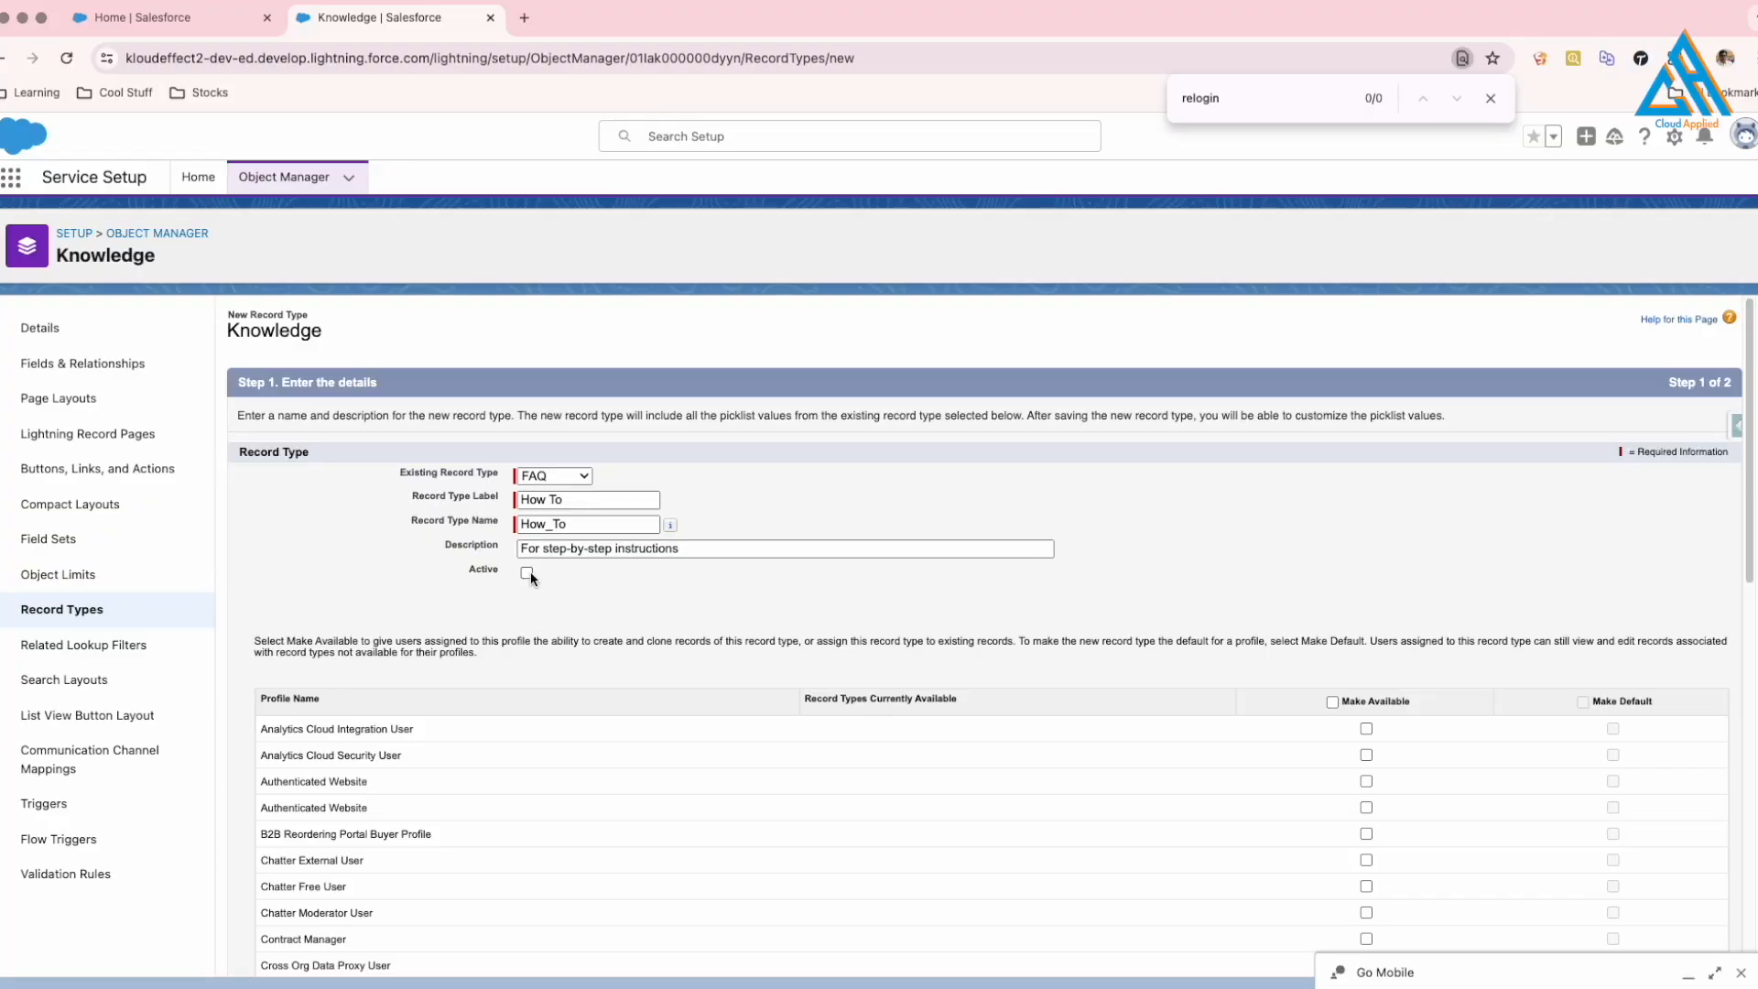
Make the How To record type available to the Custom: Support Profile and System Administrator profiles and continue to the page layout assignment.
scroll(953, 740, "down", 4)
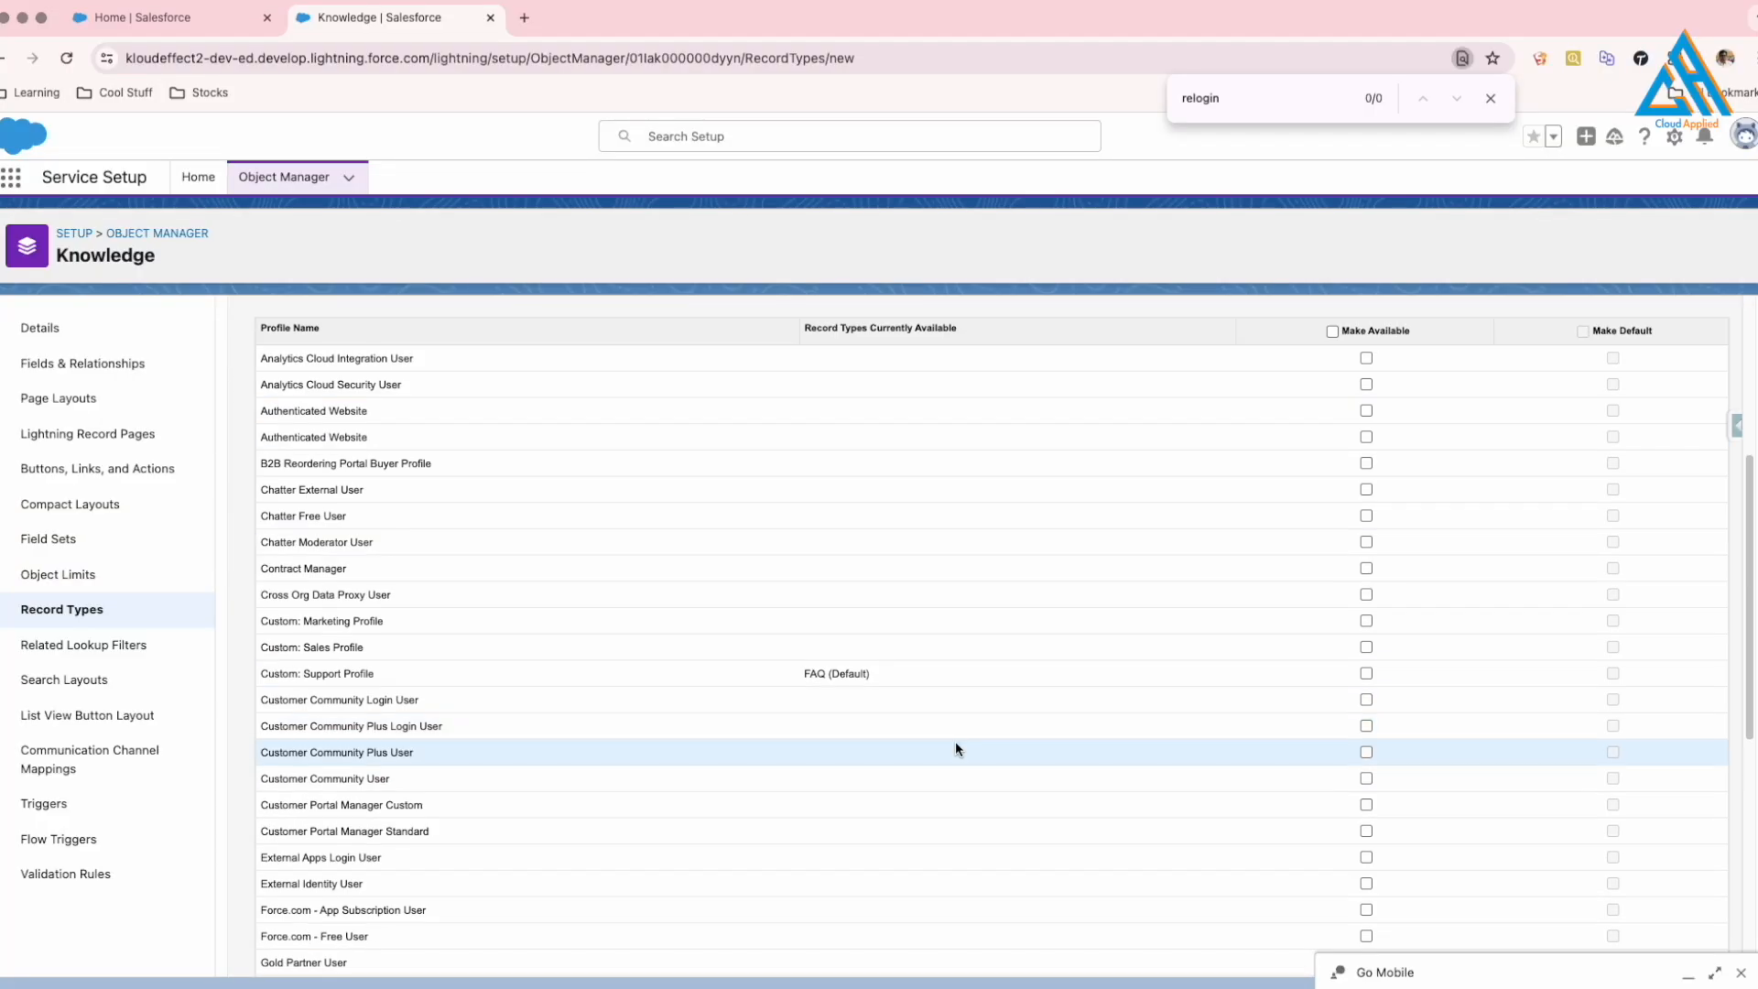
left_click(1366, 674)
scroll(1406, 848, "down", 6)
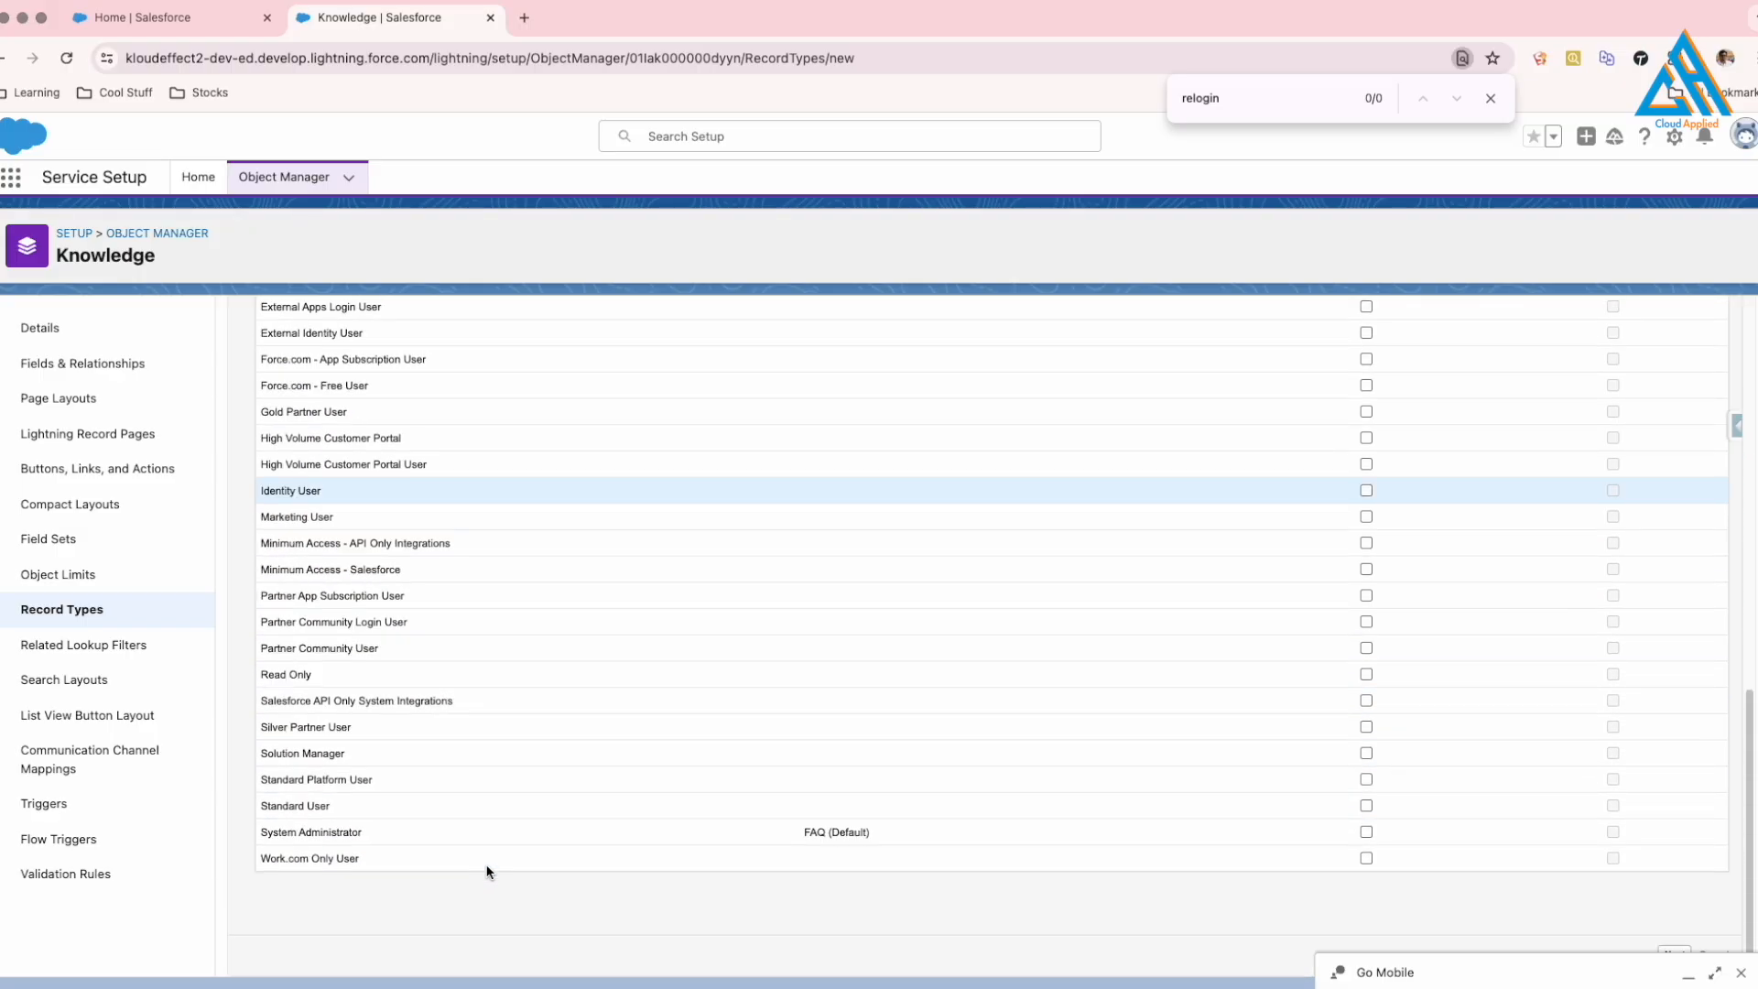
scroll(1146, 810, "up", 10)
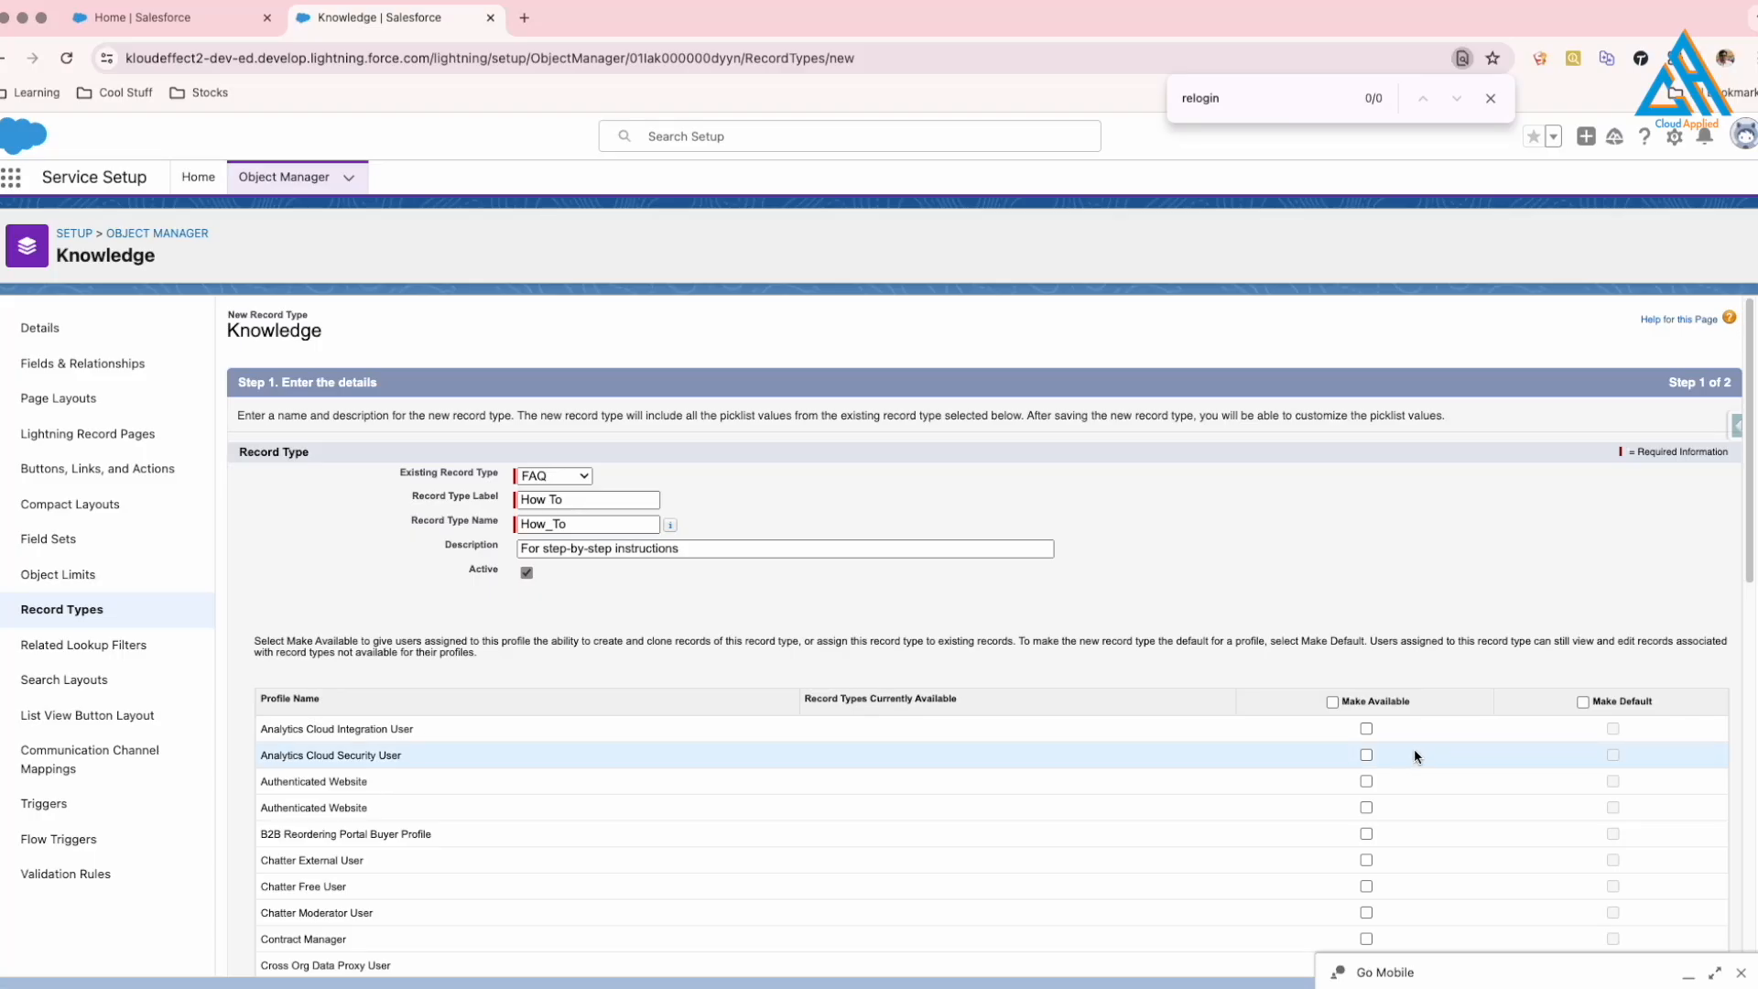
scroll(996, 611, "down", 3)
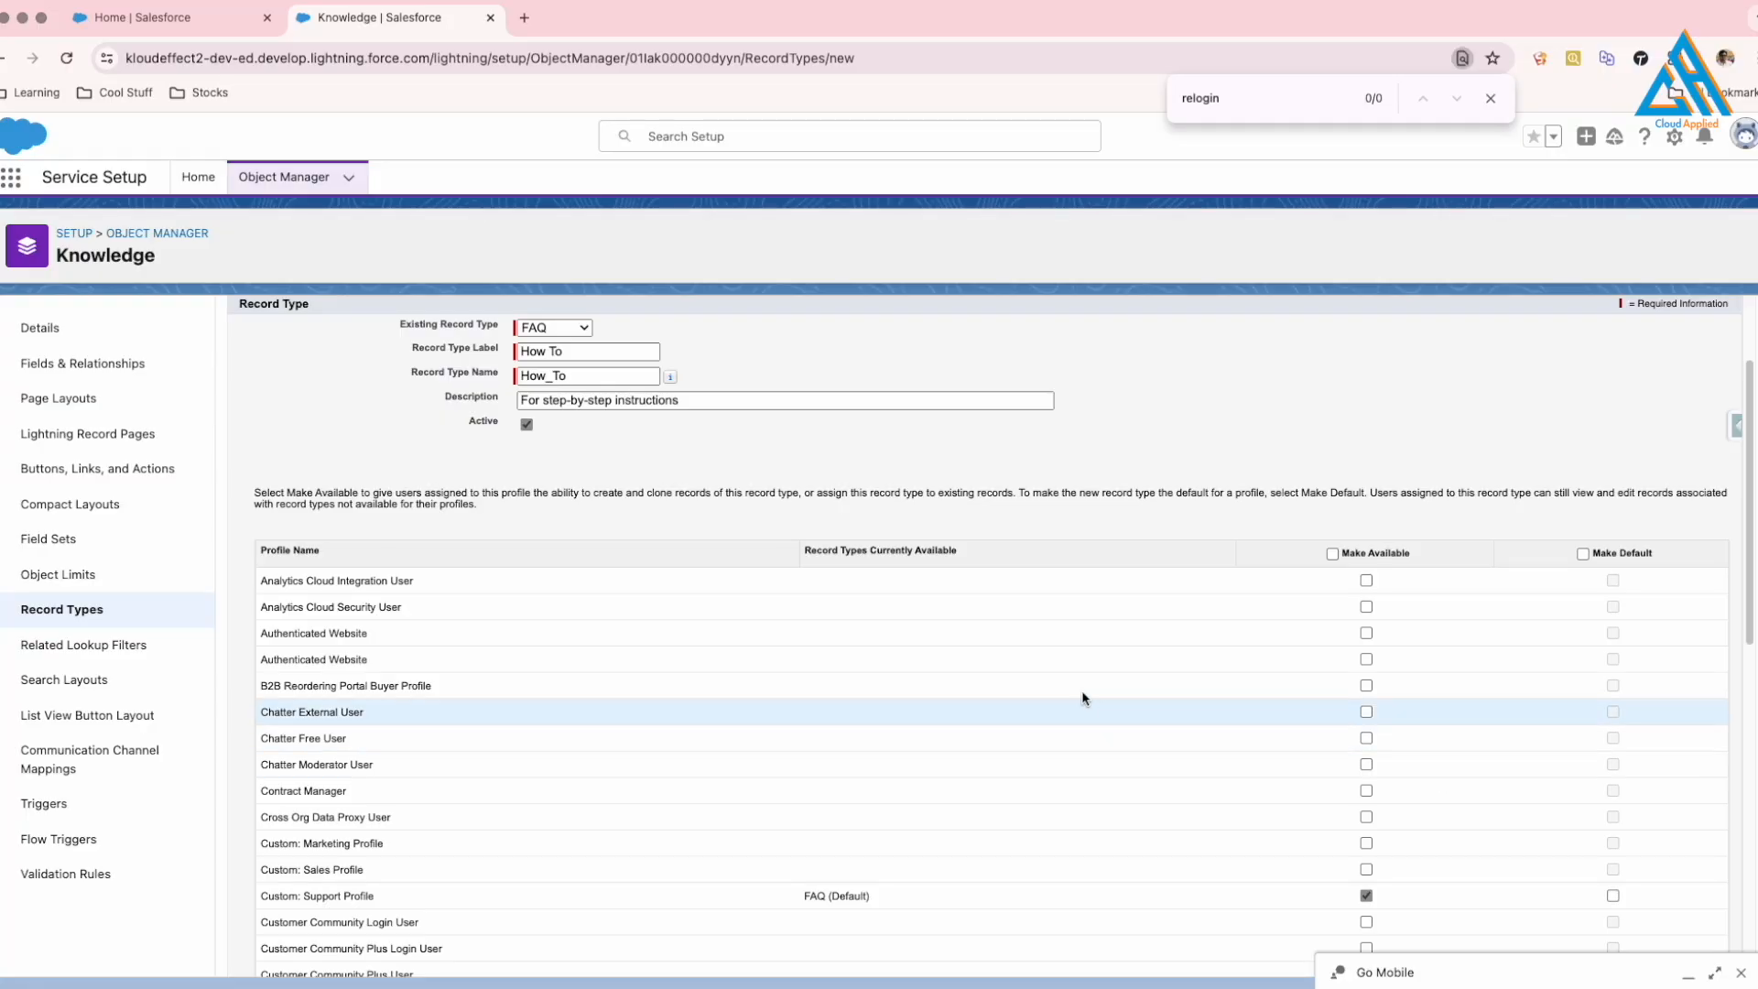
scroll(1158, 687, "down", 10)
left_click(1687, 973)
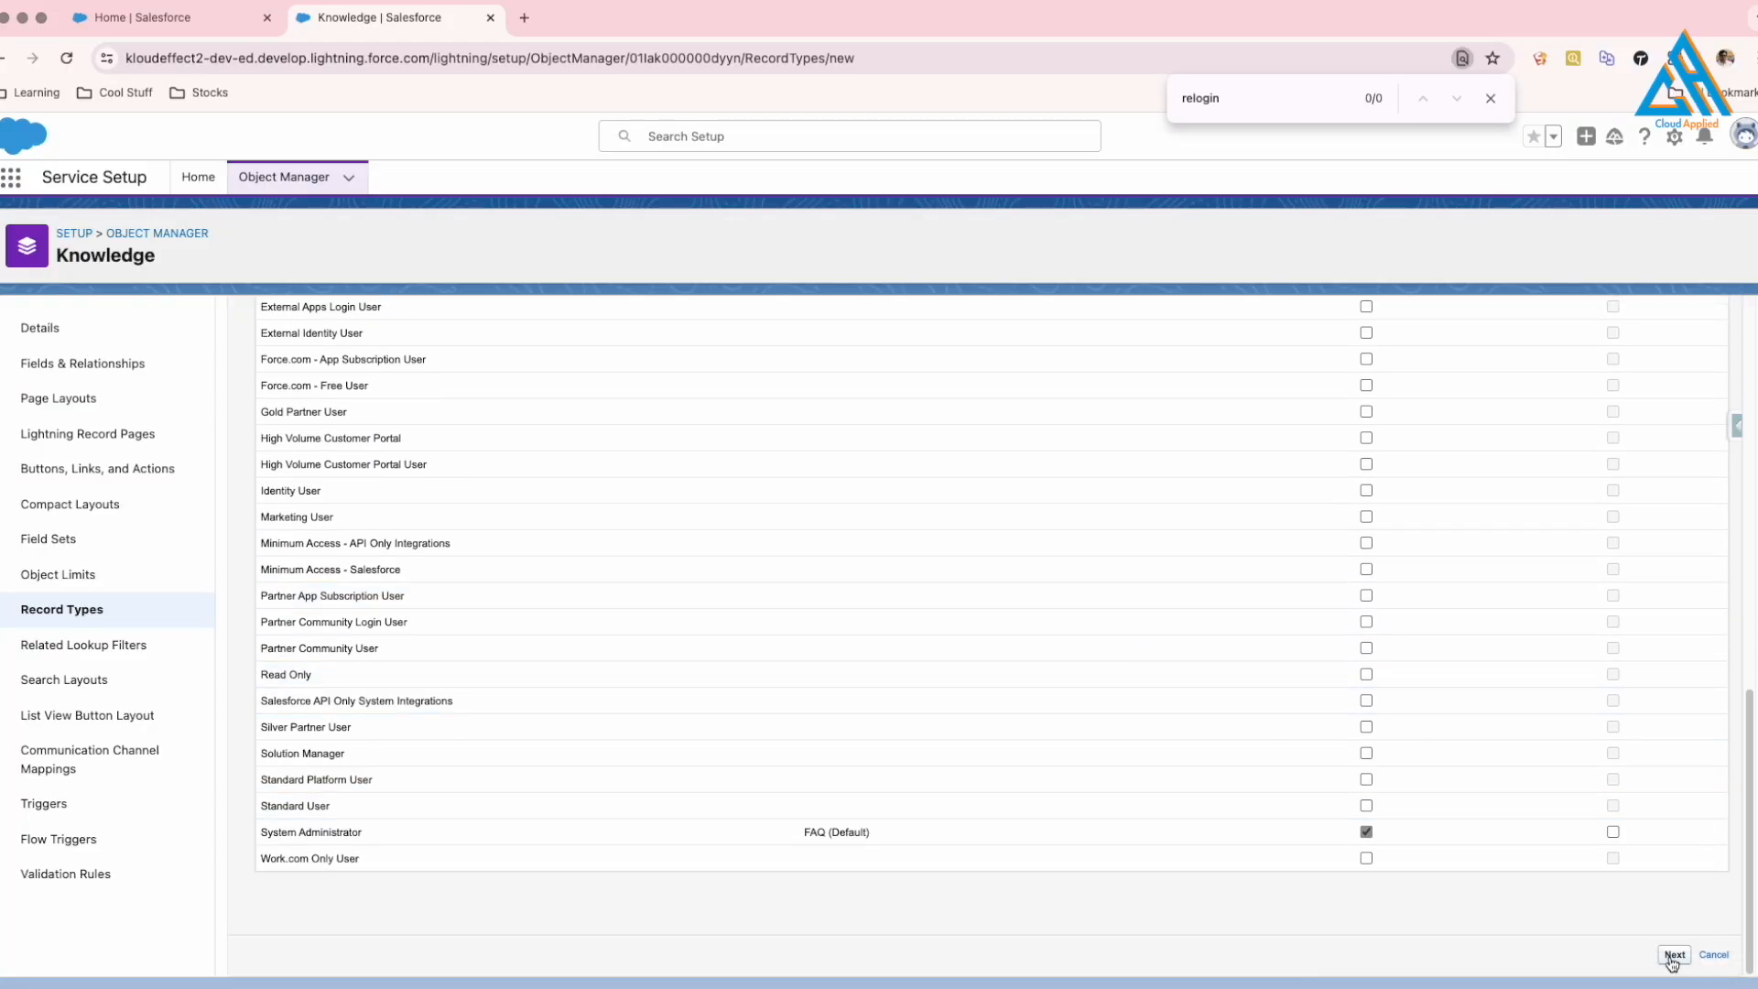
left_click(1674, 955)
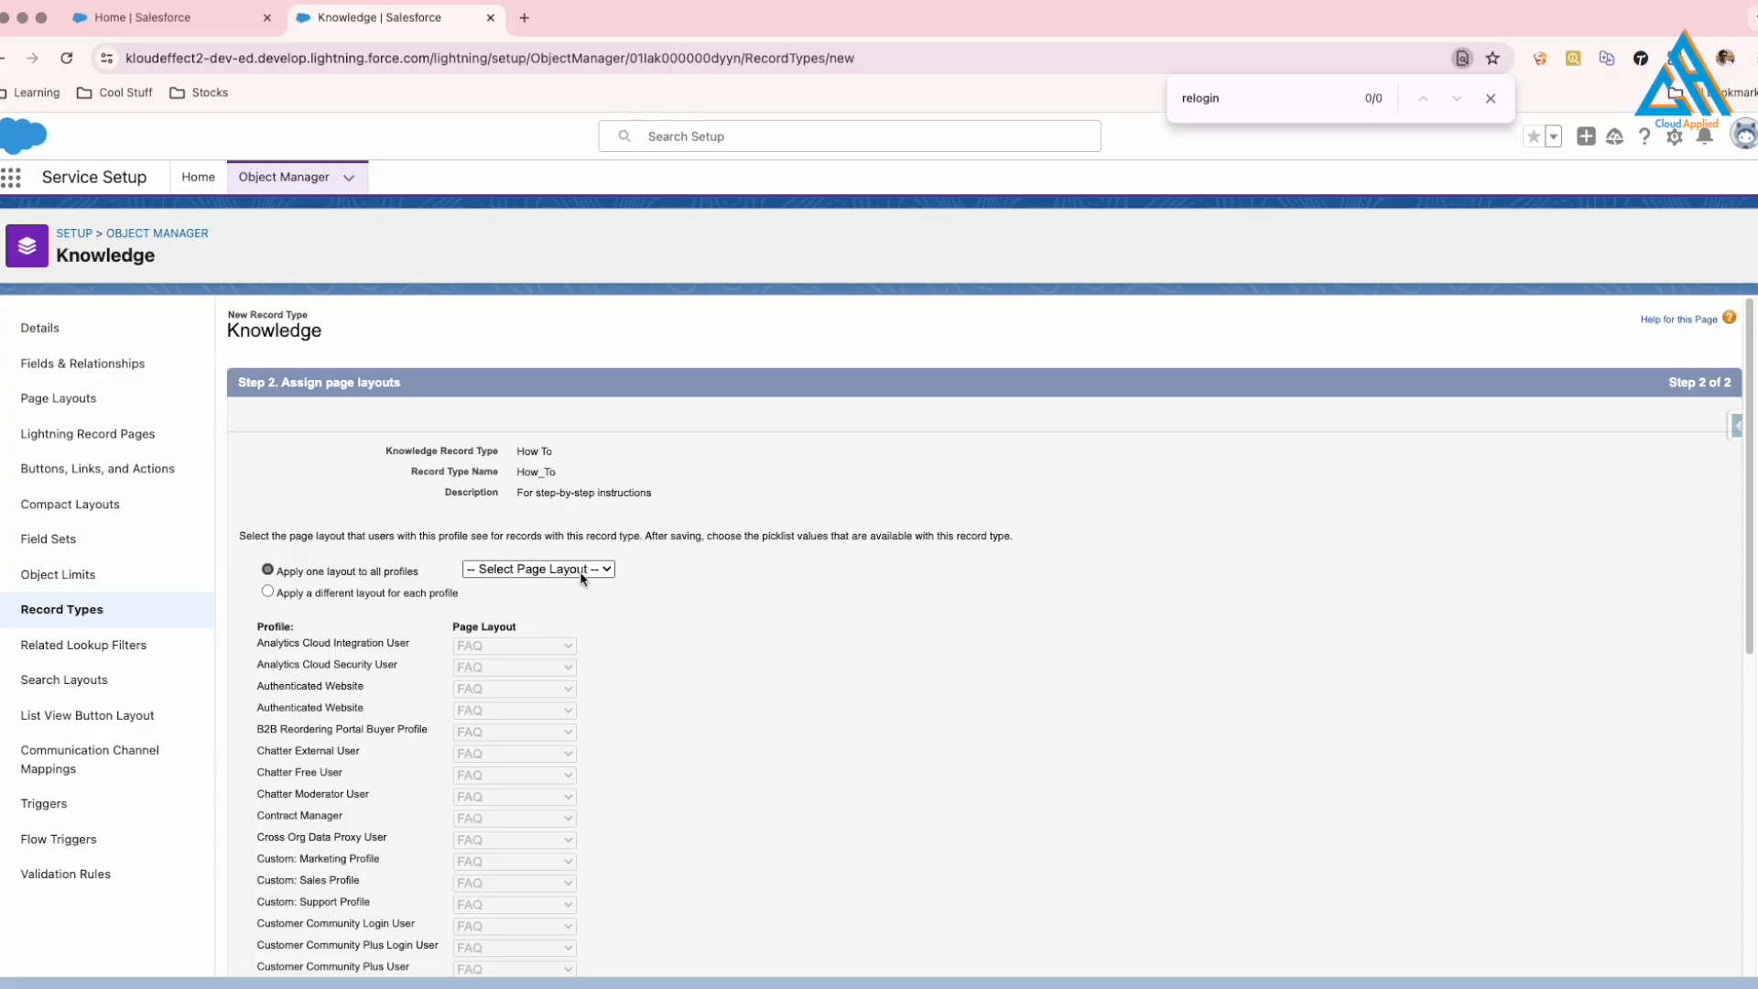
Apply the How To page layout to all profiles and save the record type.
left_click(581, 571)
left_click(579, 569)
left_click(580, 569)
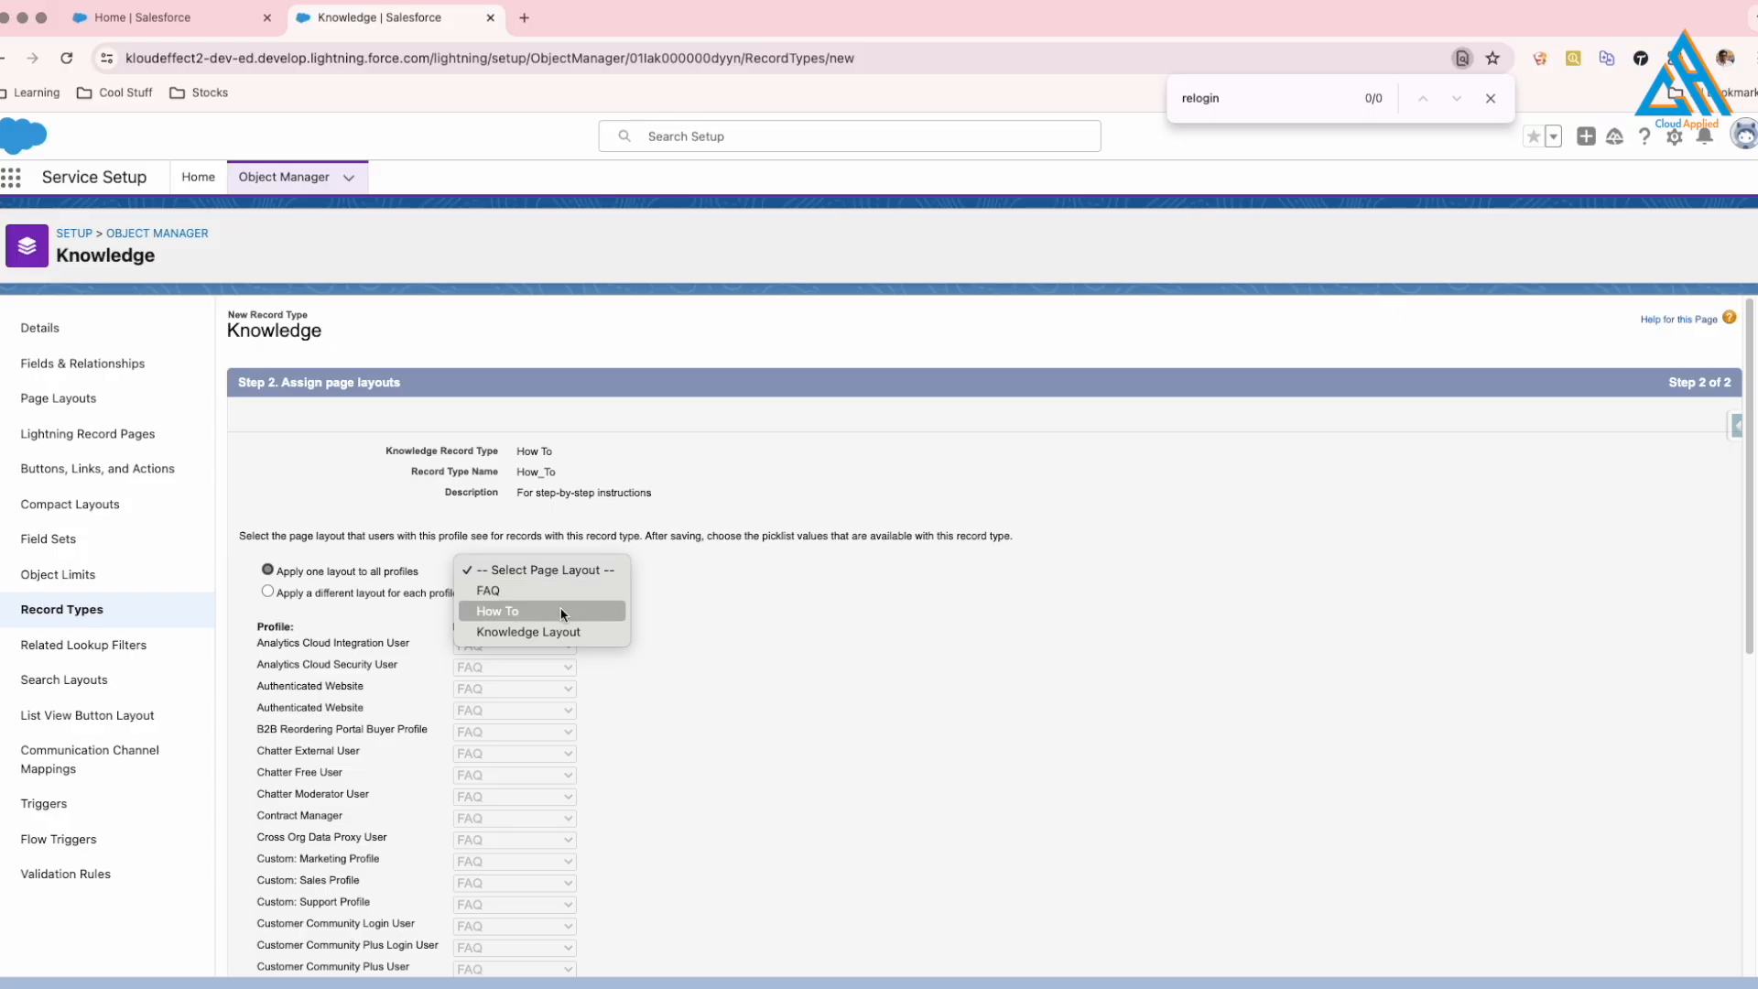
left_click(498, 610)
scroll(1099, 641, "down", 7)
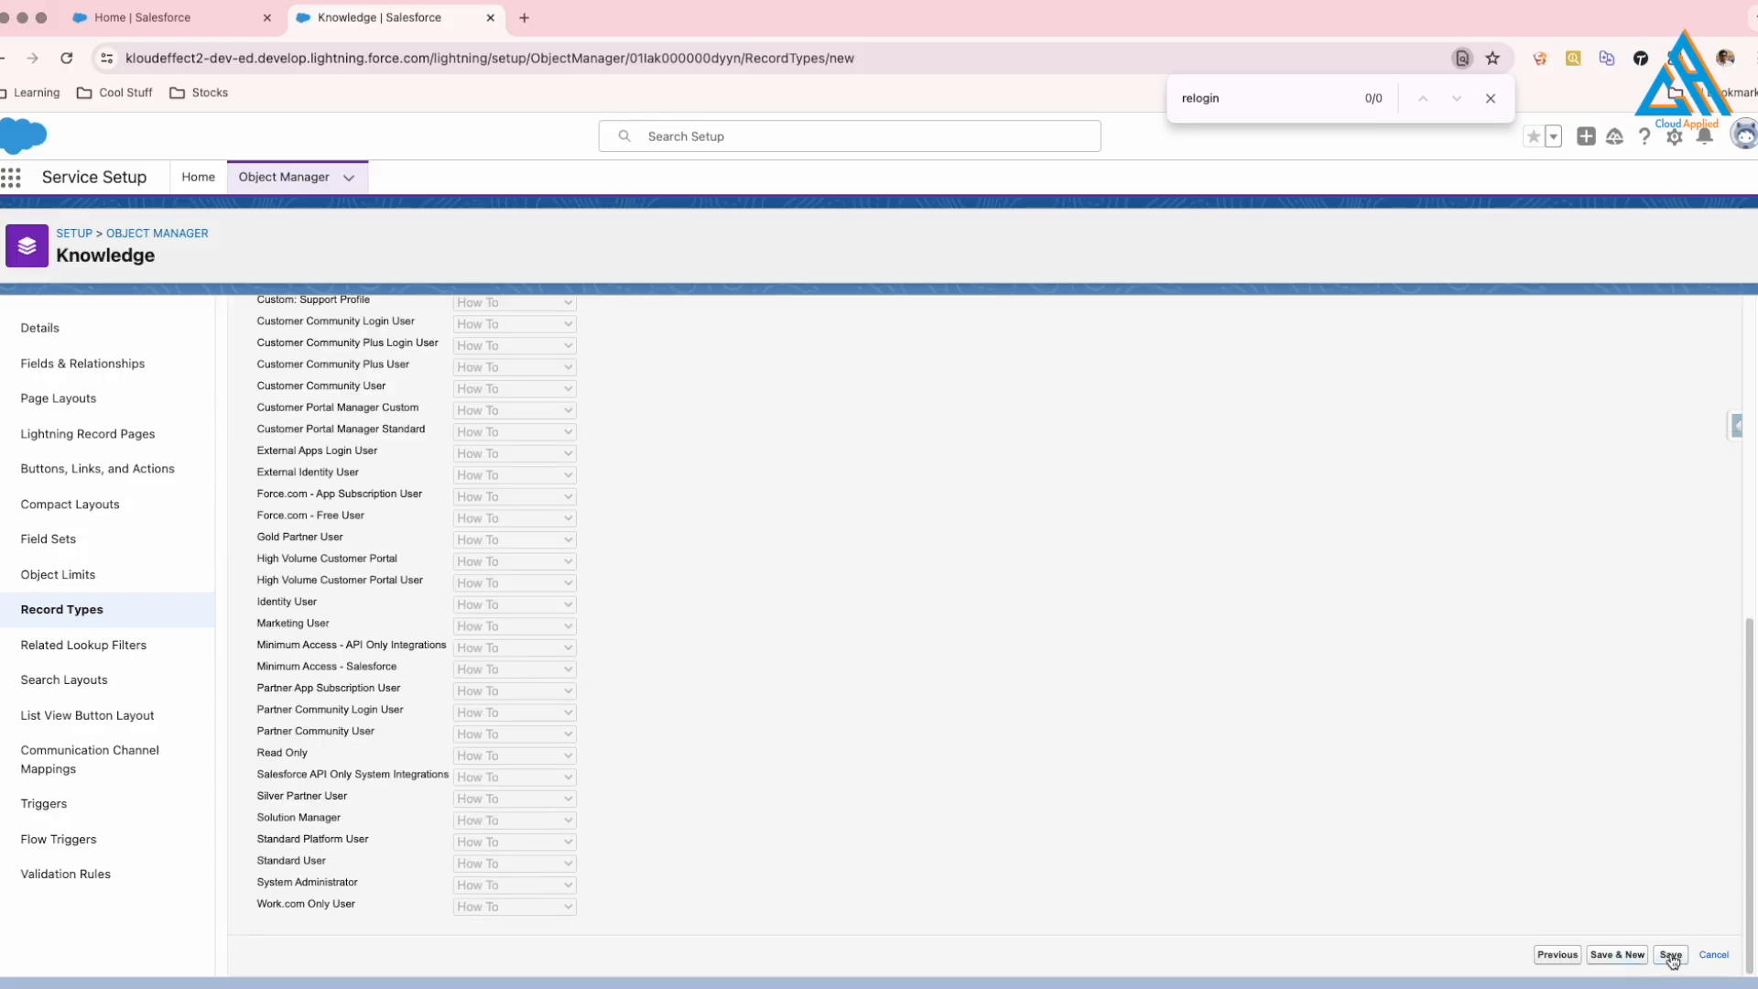
left_click(1671, 956)
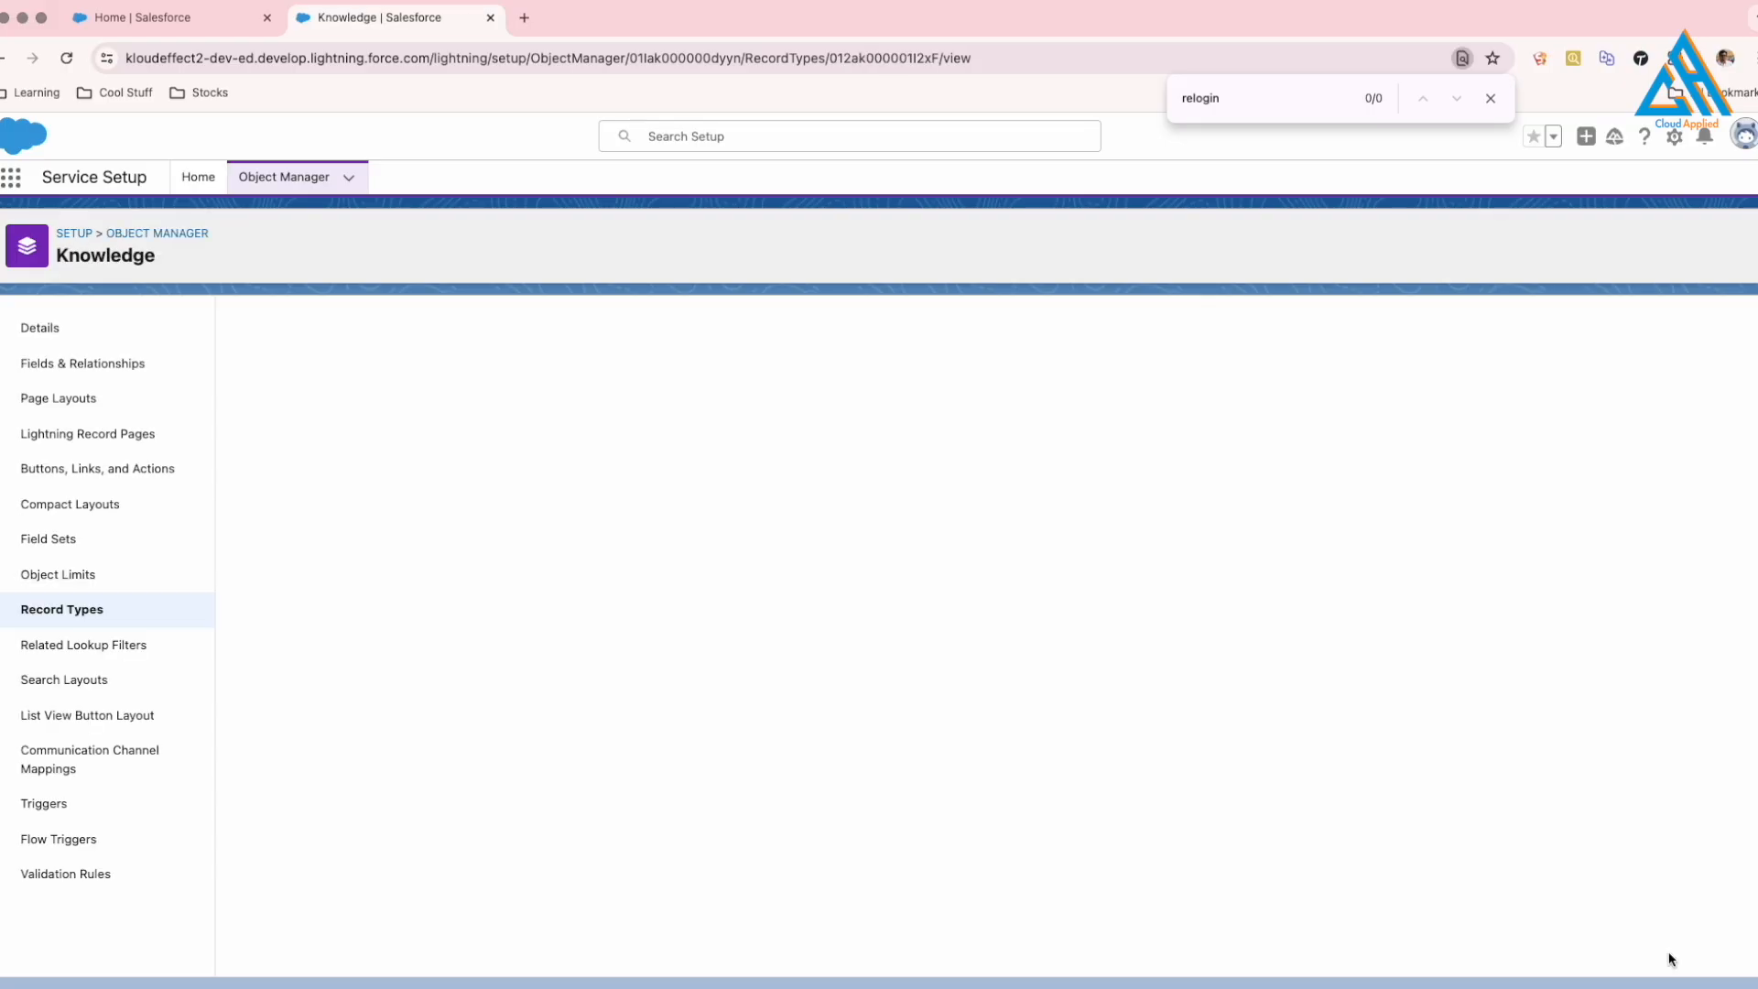
Open the Case object in the Object Manager of the main Setup.
left_click(1674, 136)
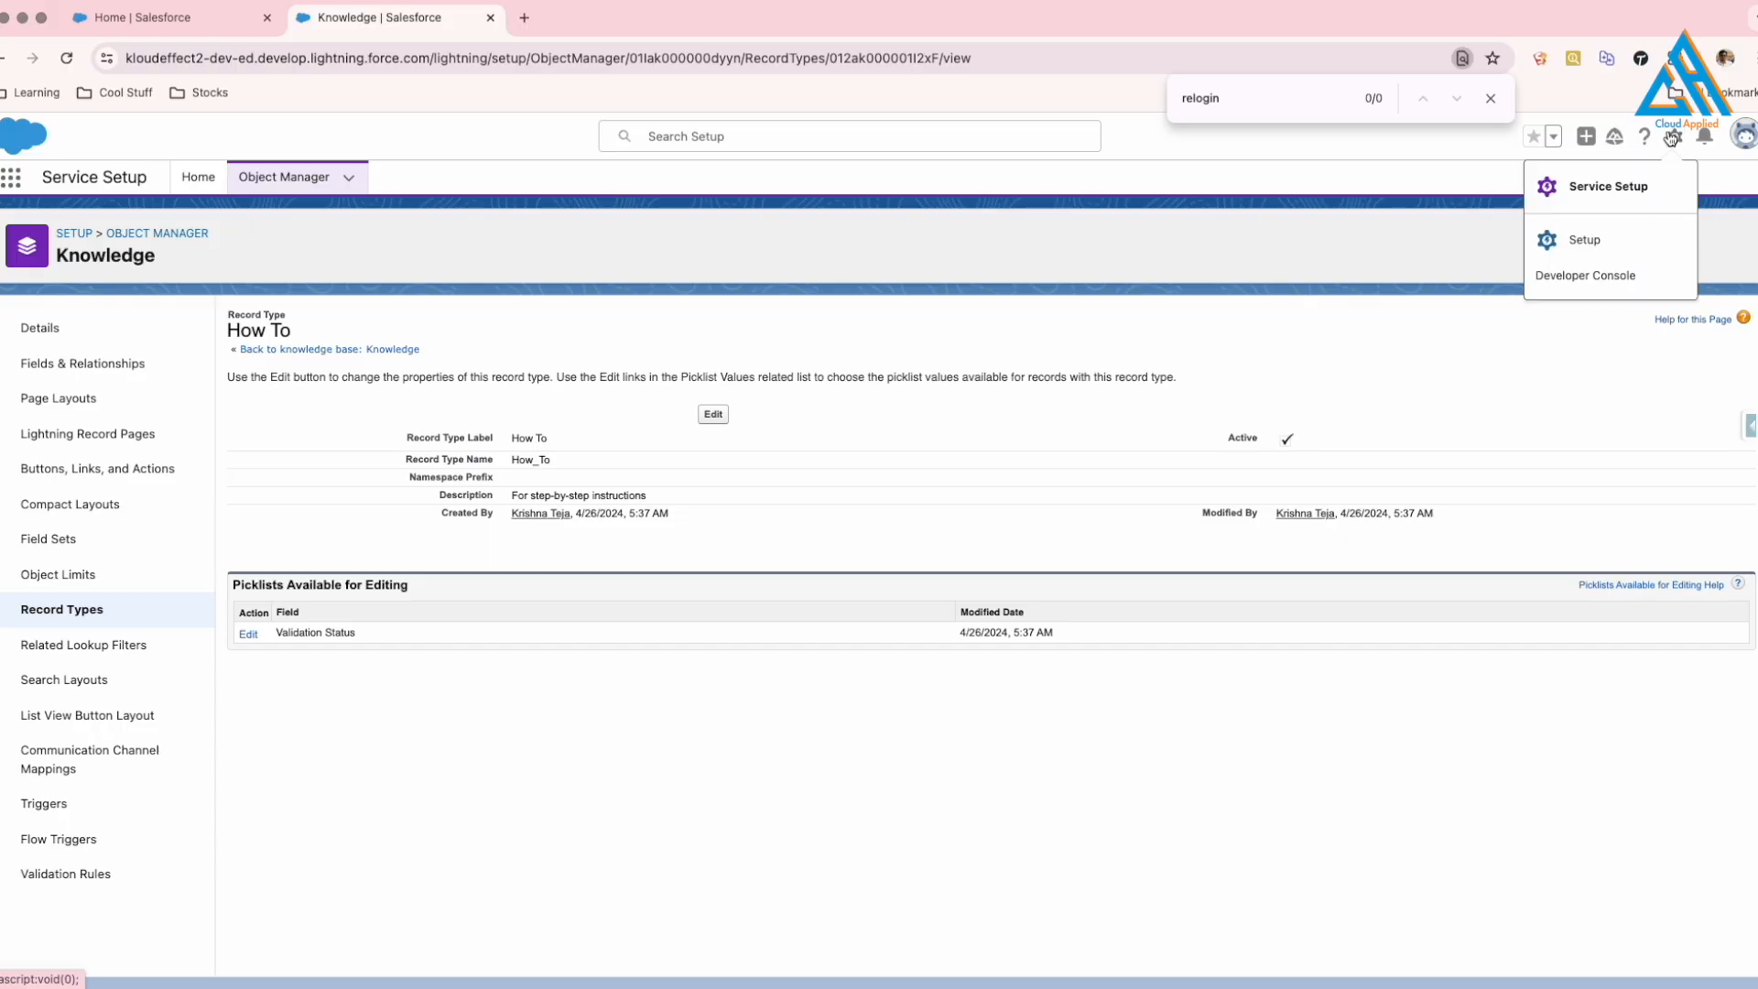
left_click(1609, 241)
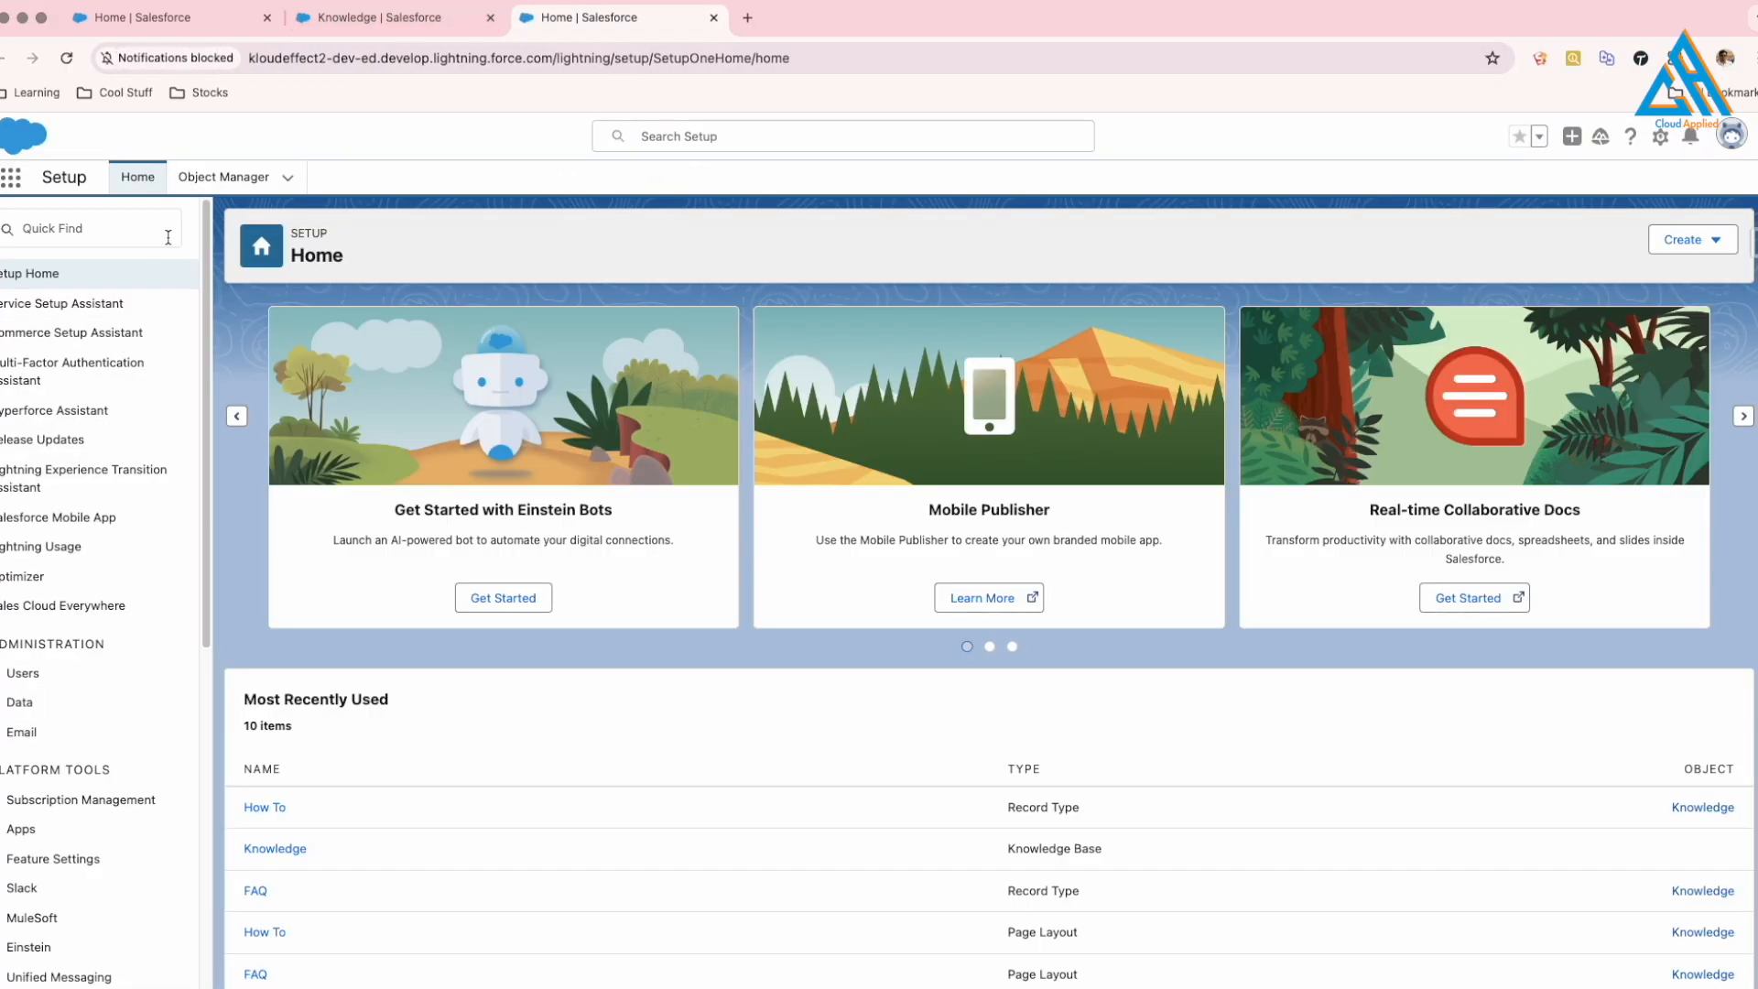
left_click(225, 190)
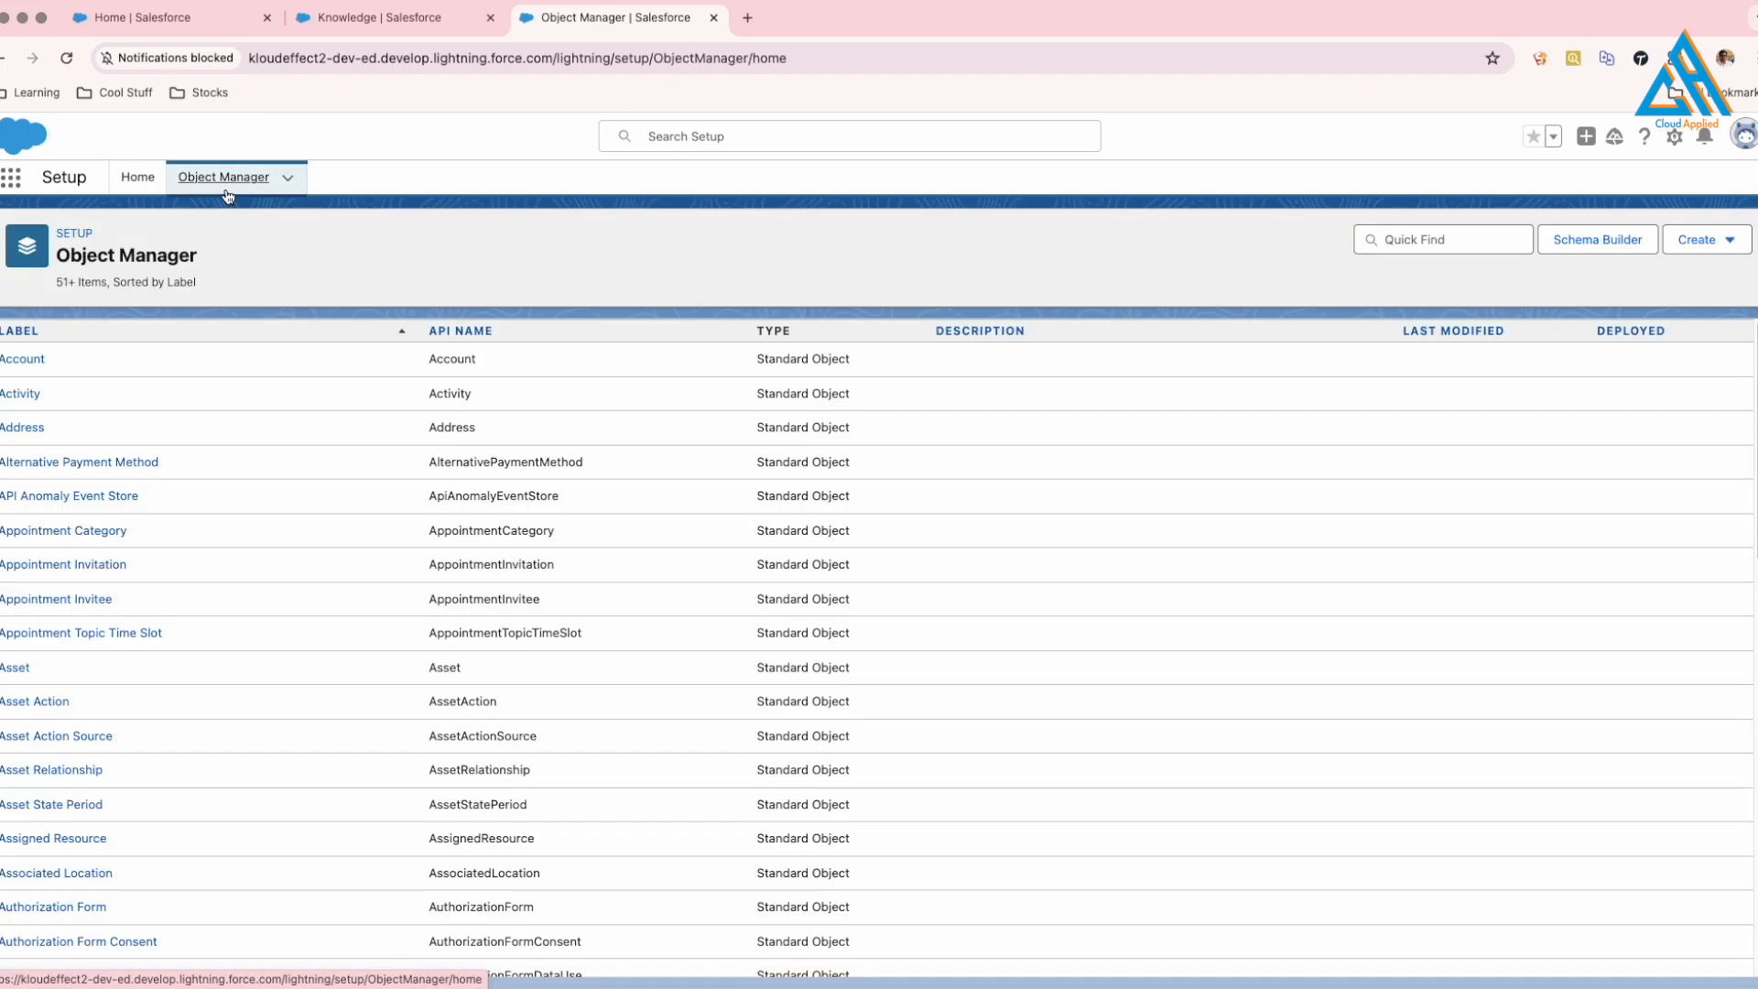
left_click(1425, 245)
type("case")
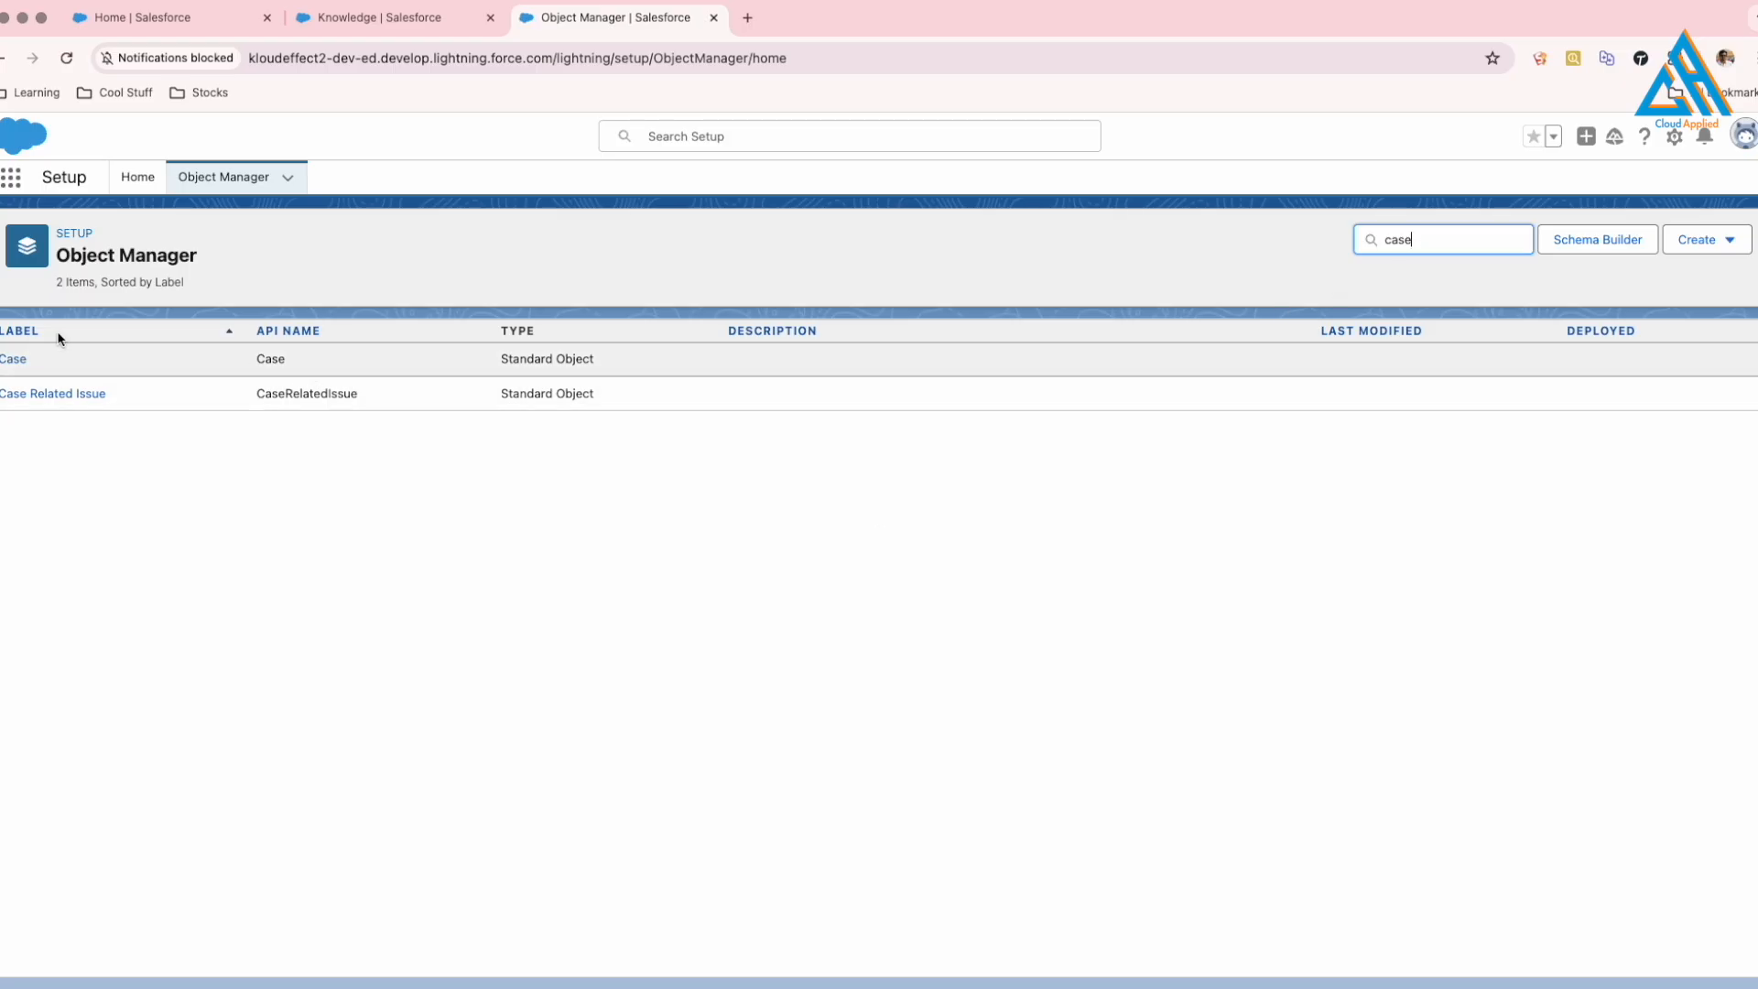
left_click(13, 359)
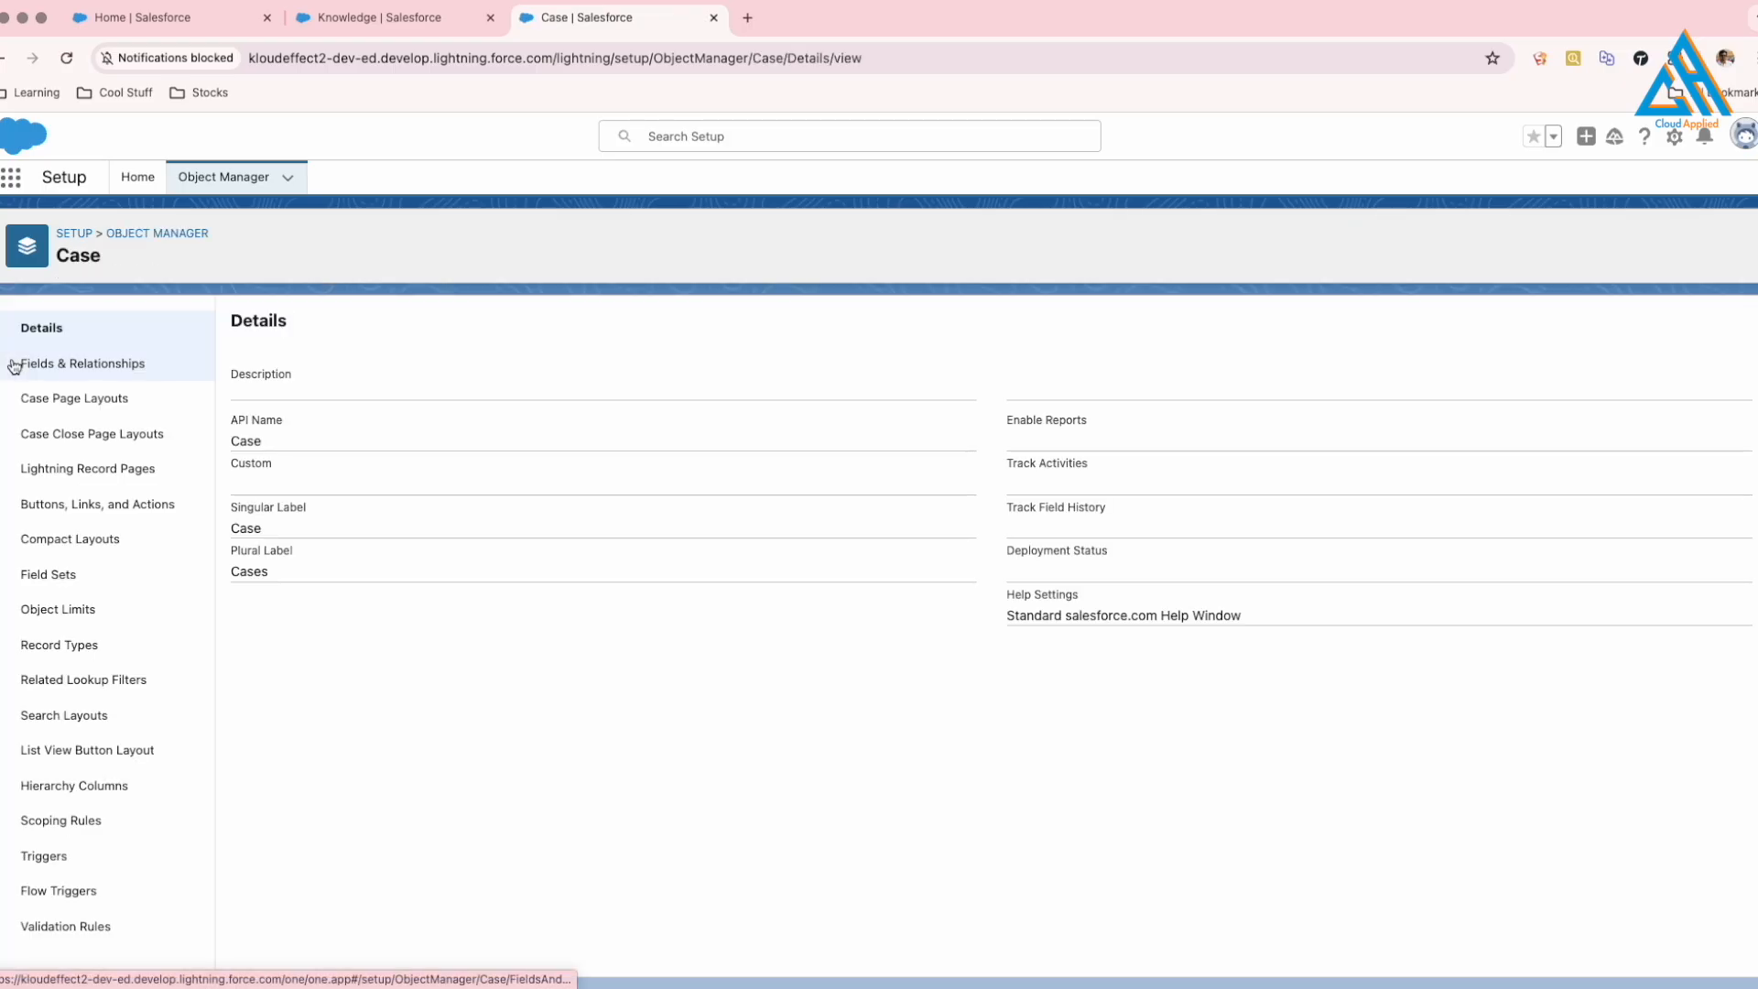
Open the Case Layout from the Case page layouts for editing.
left_click(50, 402)
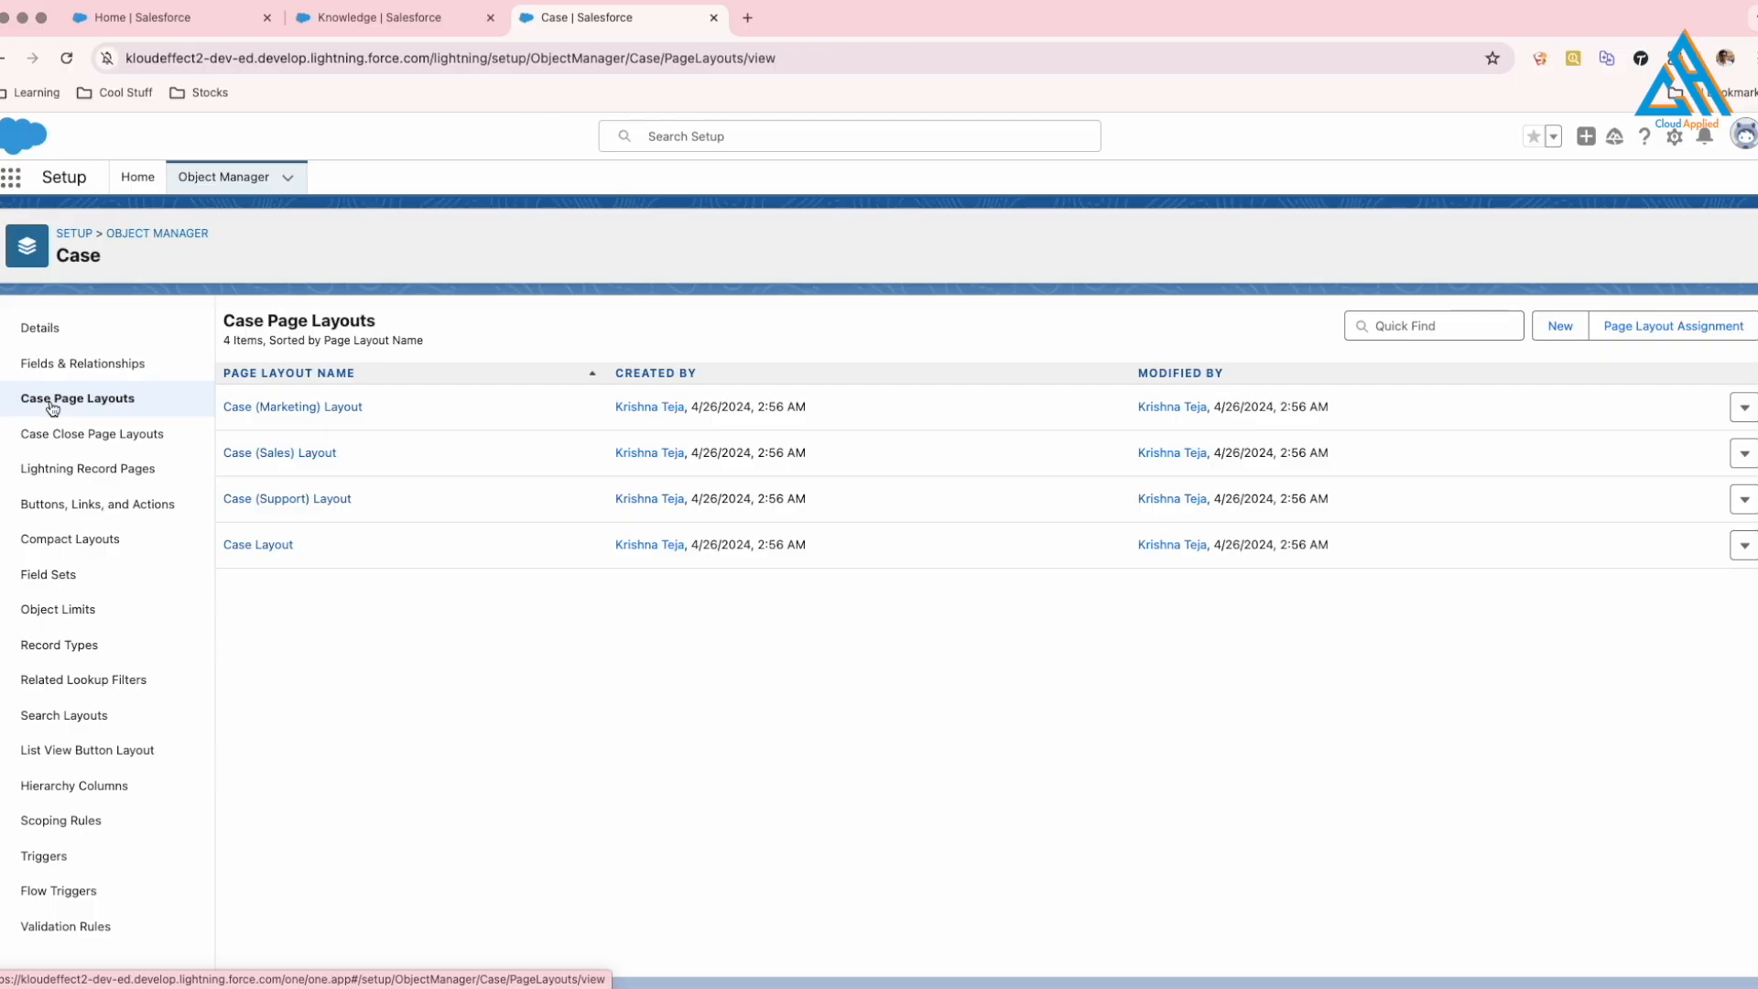
left_click(1748, 549)
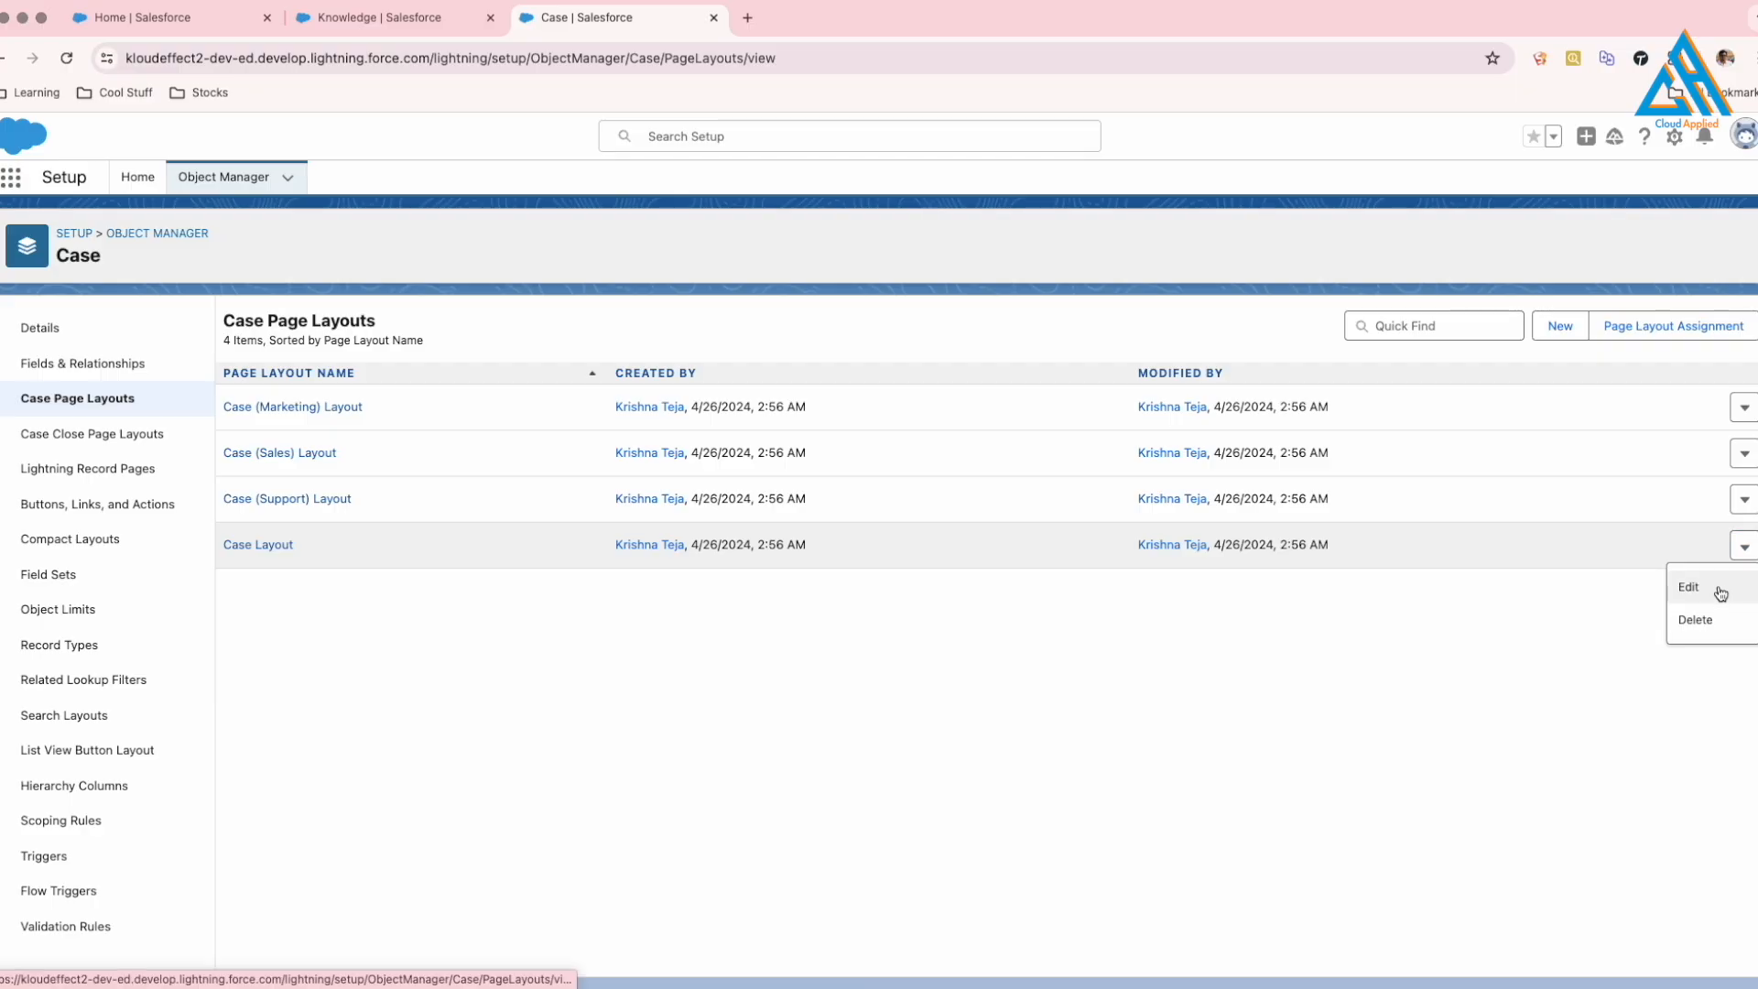
left_click(1718, 590)
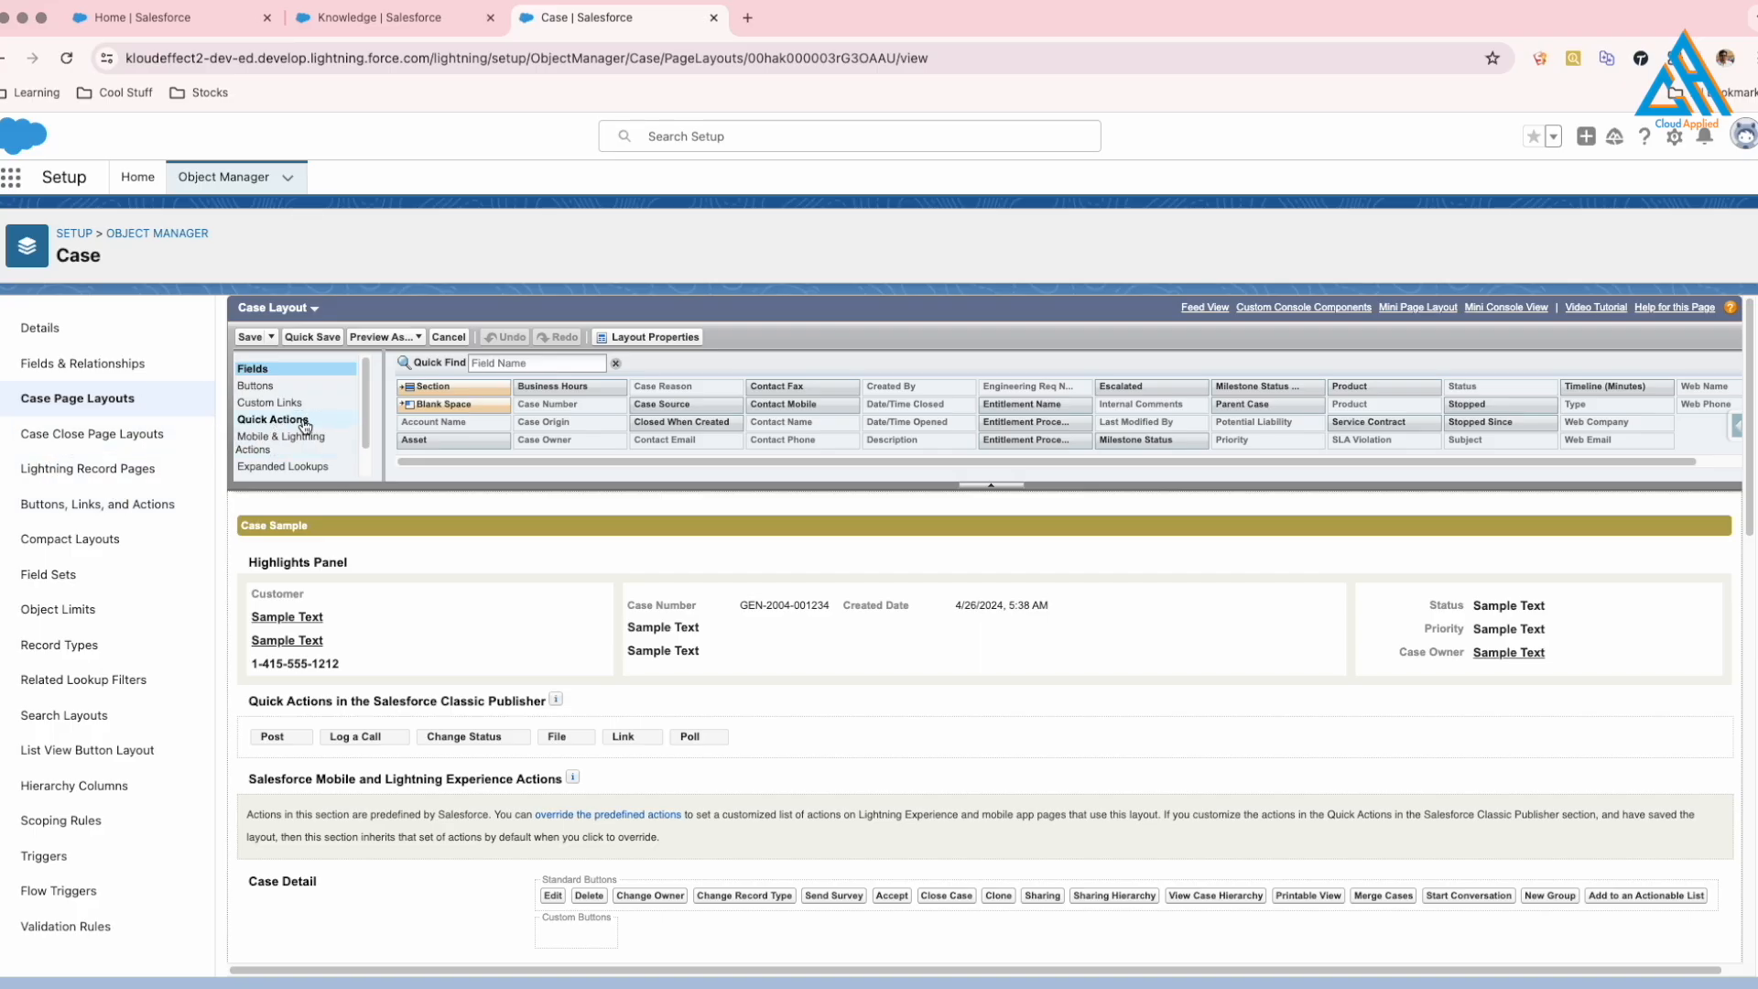
Replace the Solutions related list with Articles on the Case Layout and save, overwriting users' personal related list customizations.
left_click_drag(366, 430, 366, 497)
left_click(270, 451)
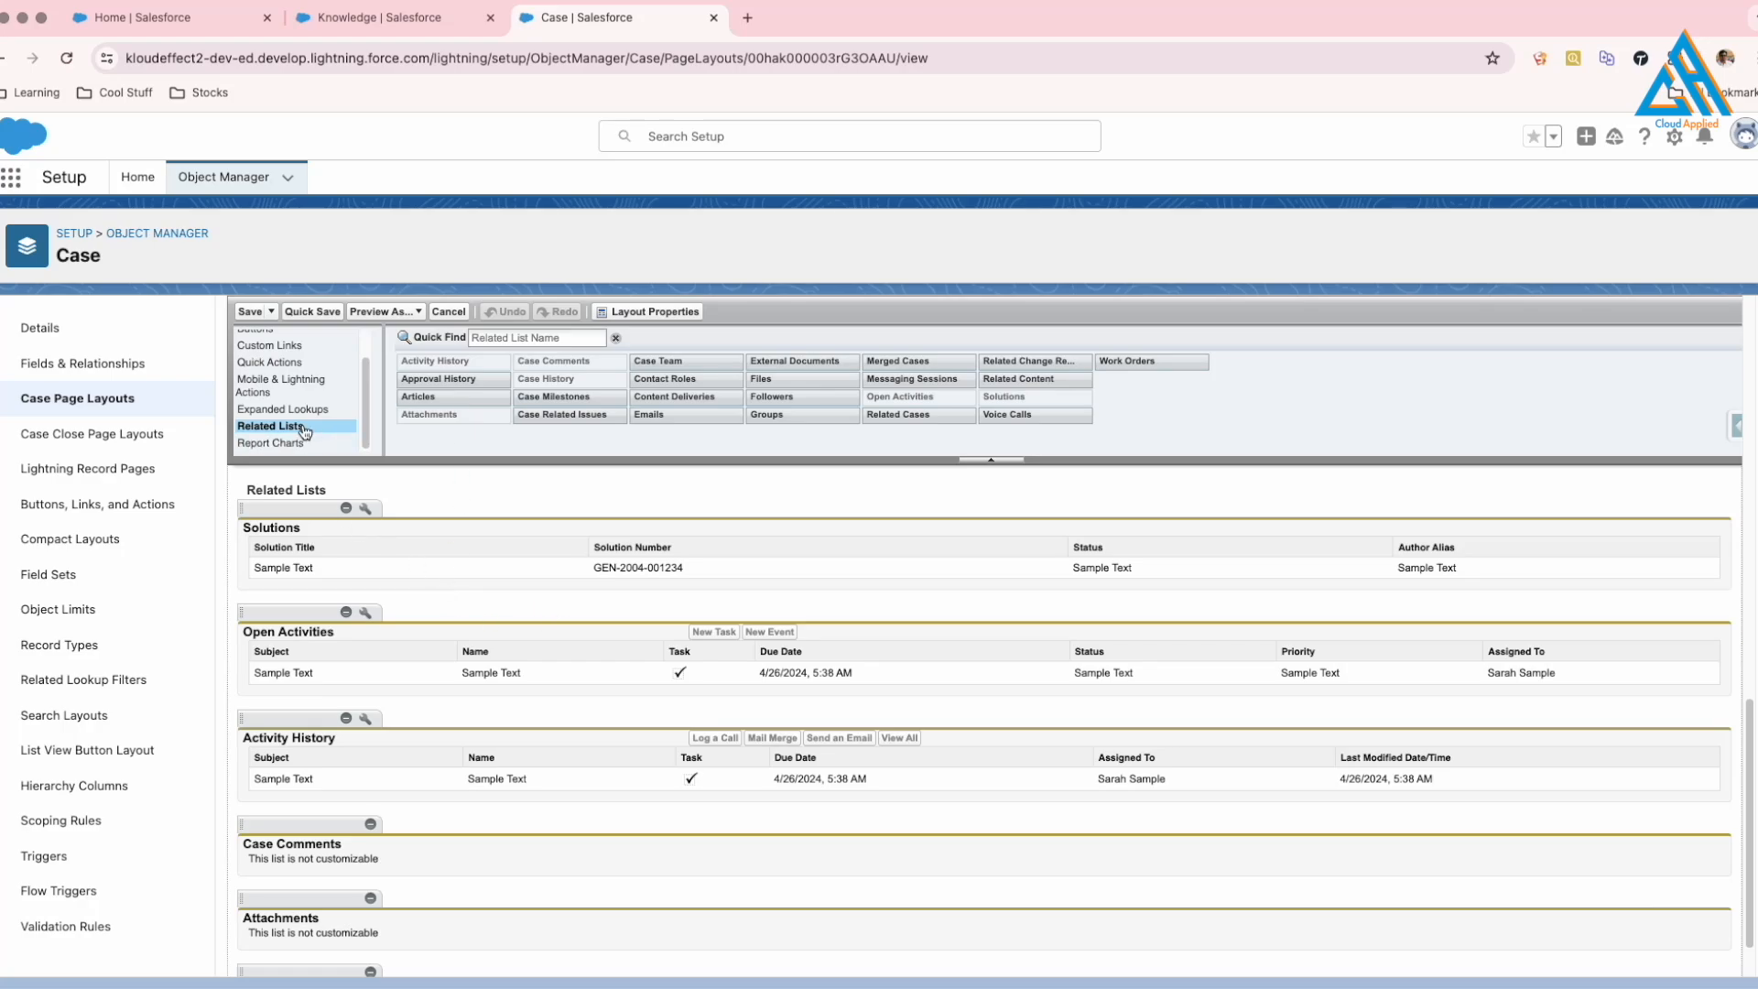
left_click_drag(451, 400, 400, 586)
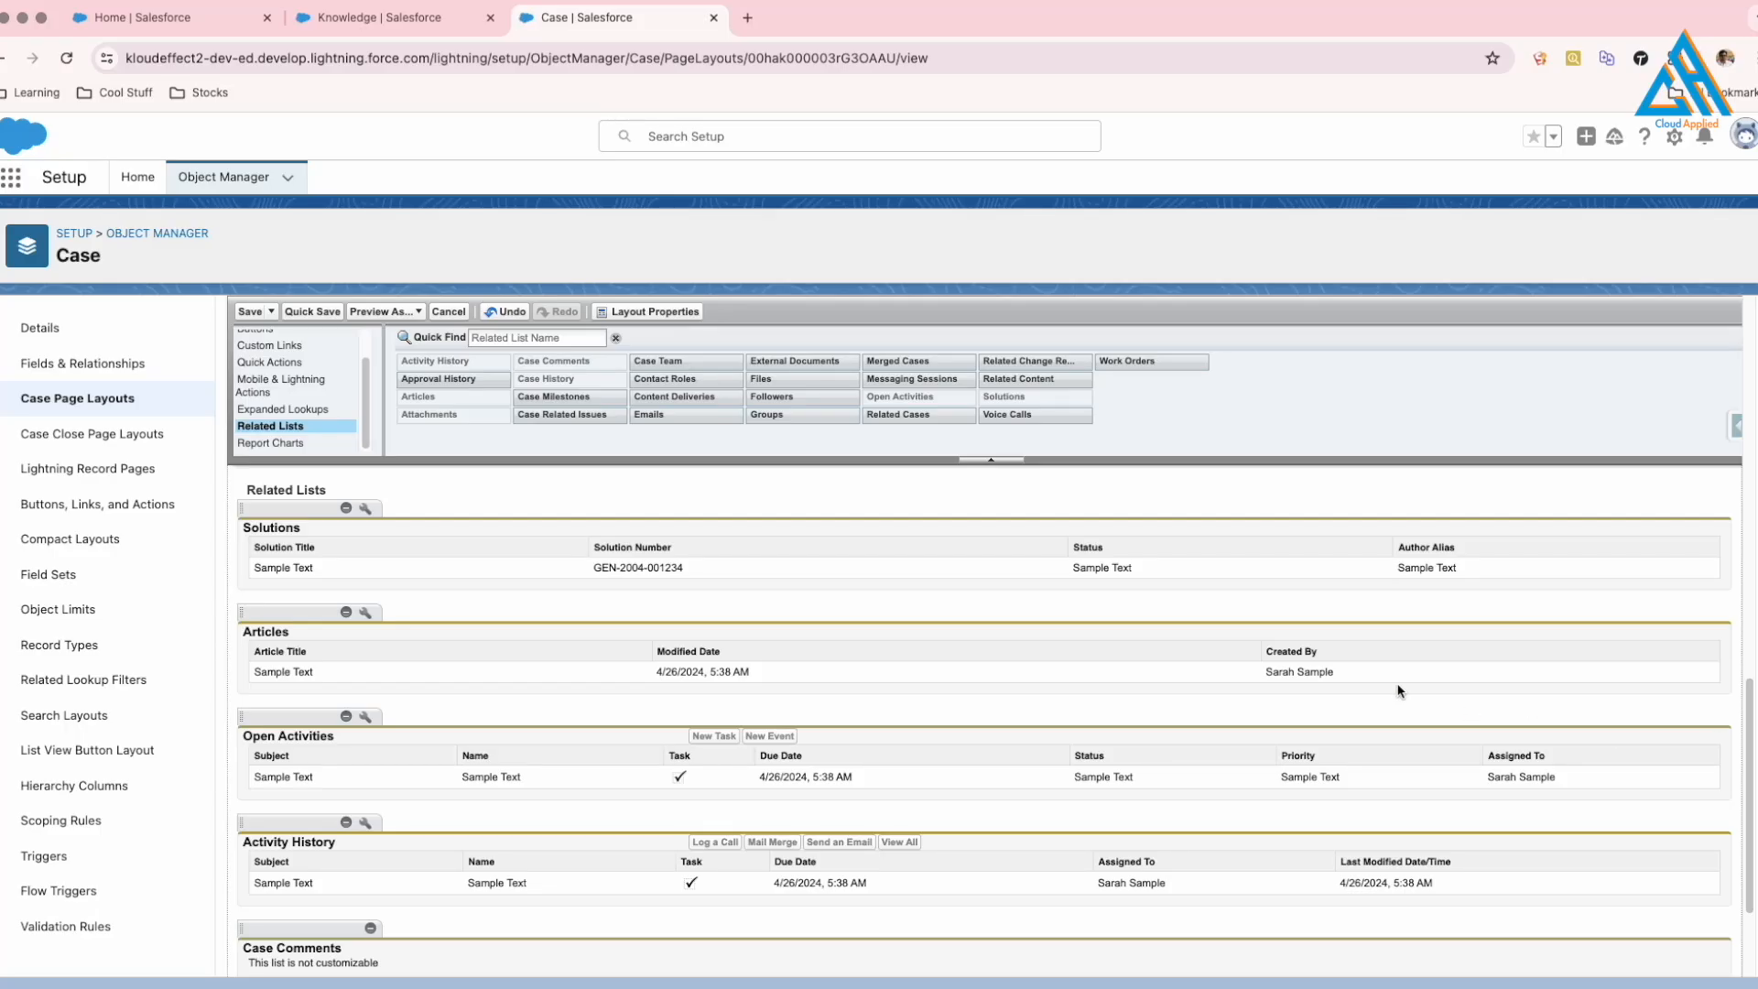
left_click(346, 508)
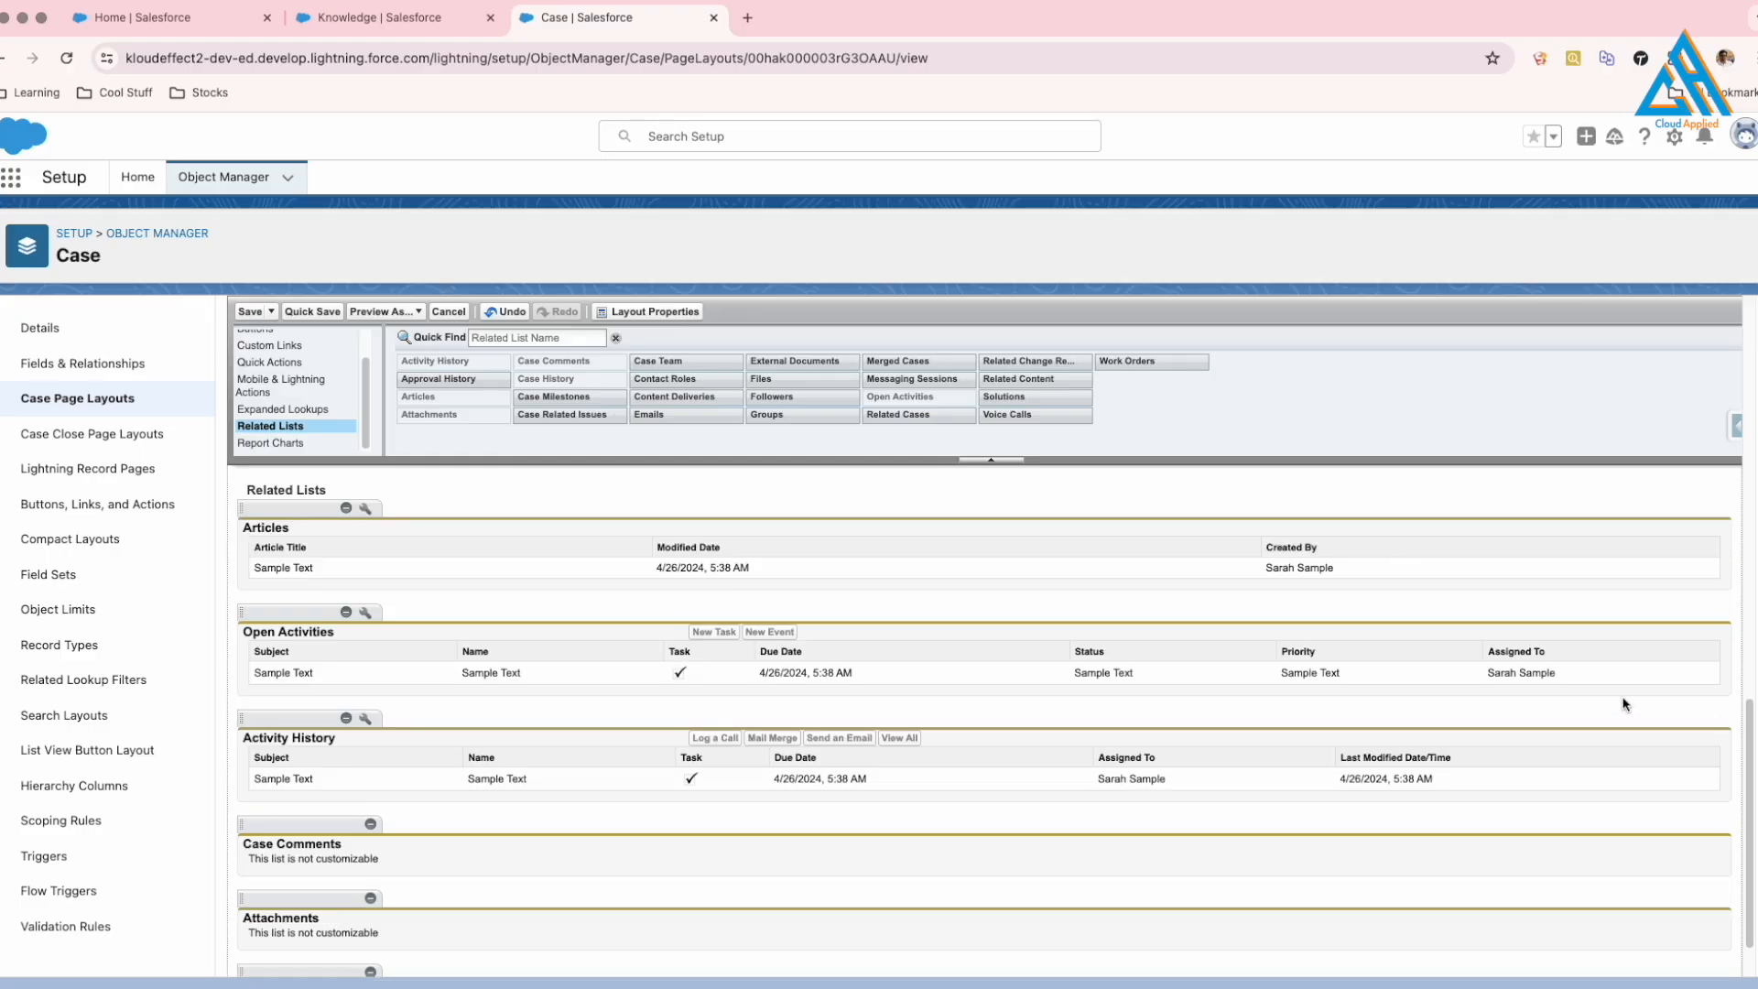
left_click(245, 312)
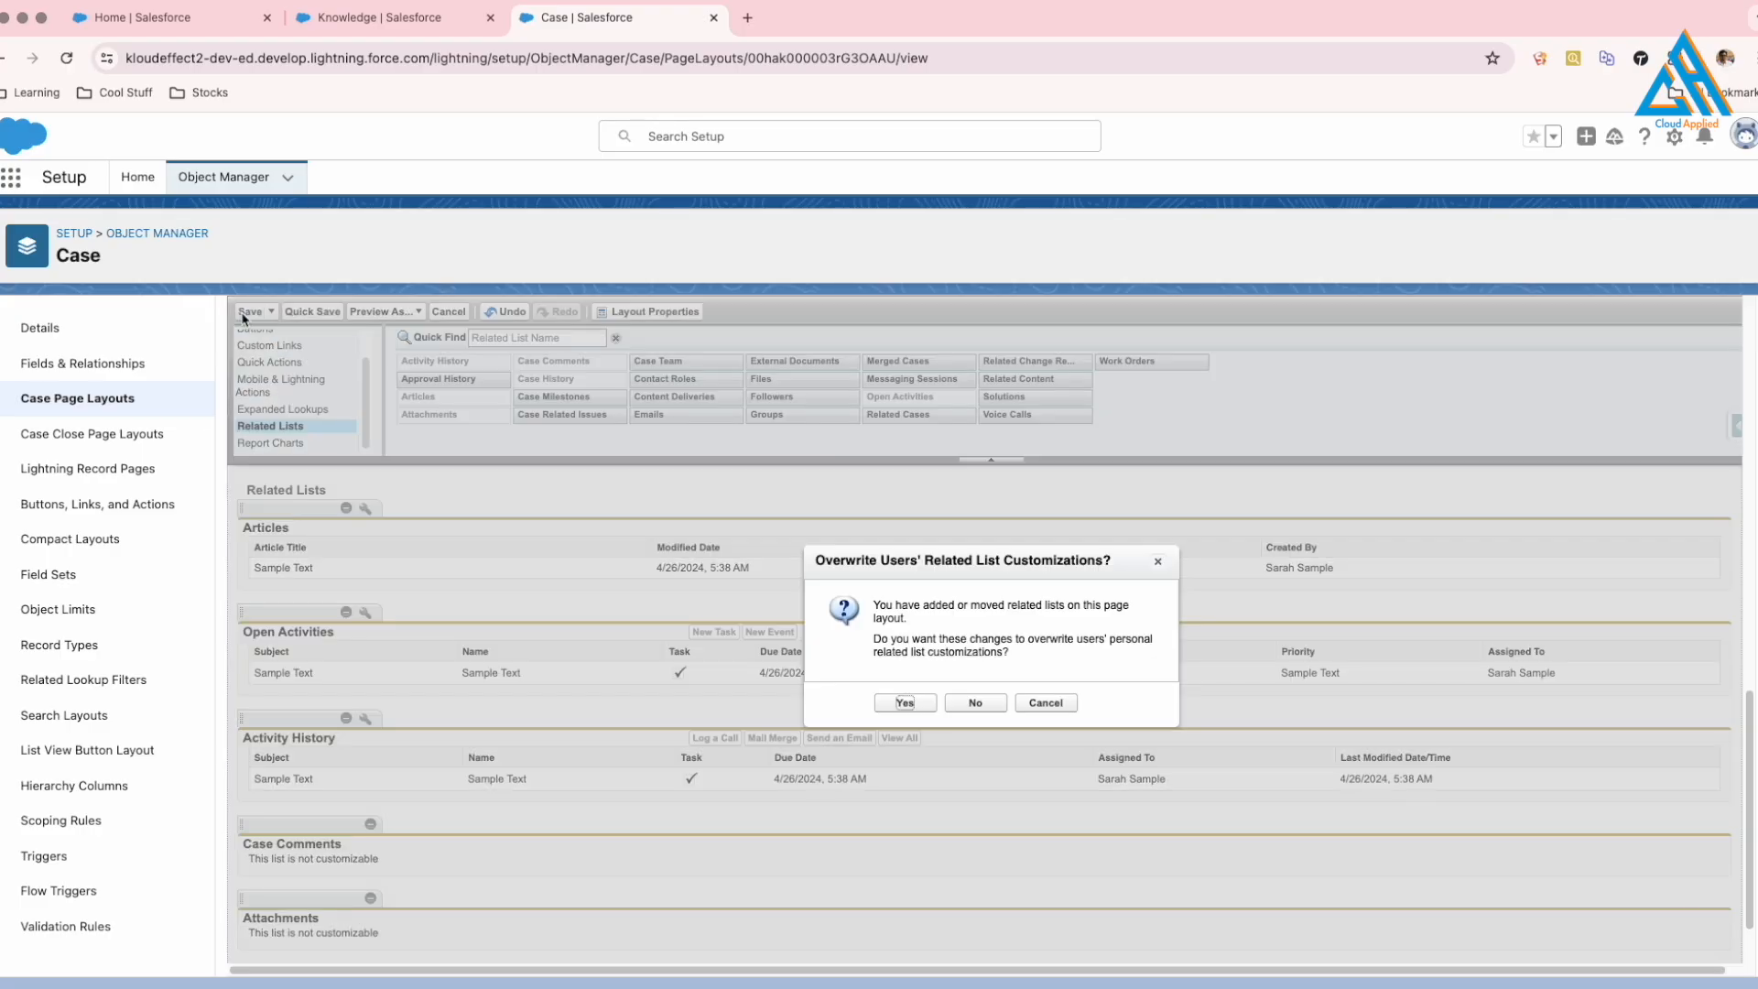
left_click(906, 705)
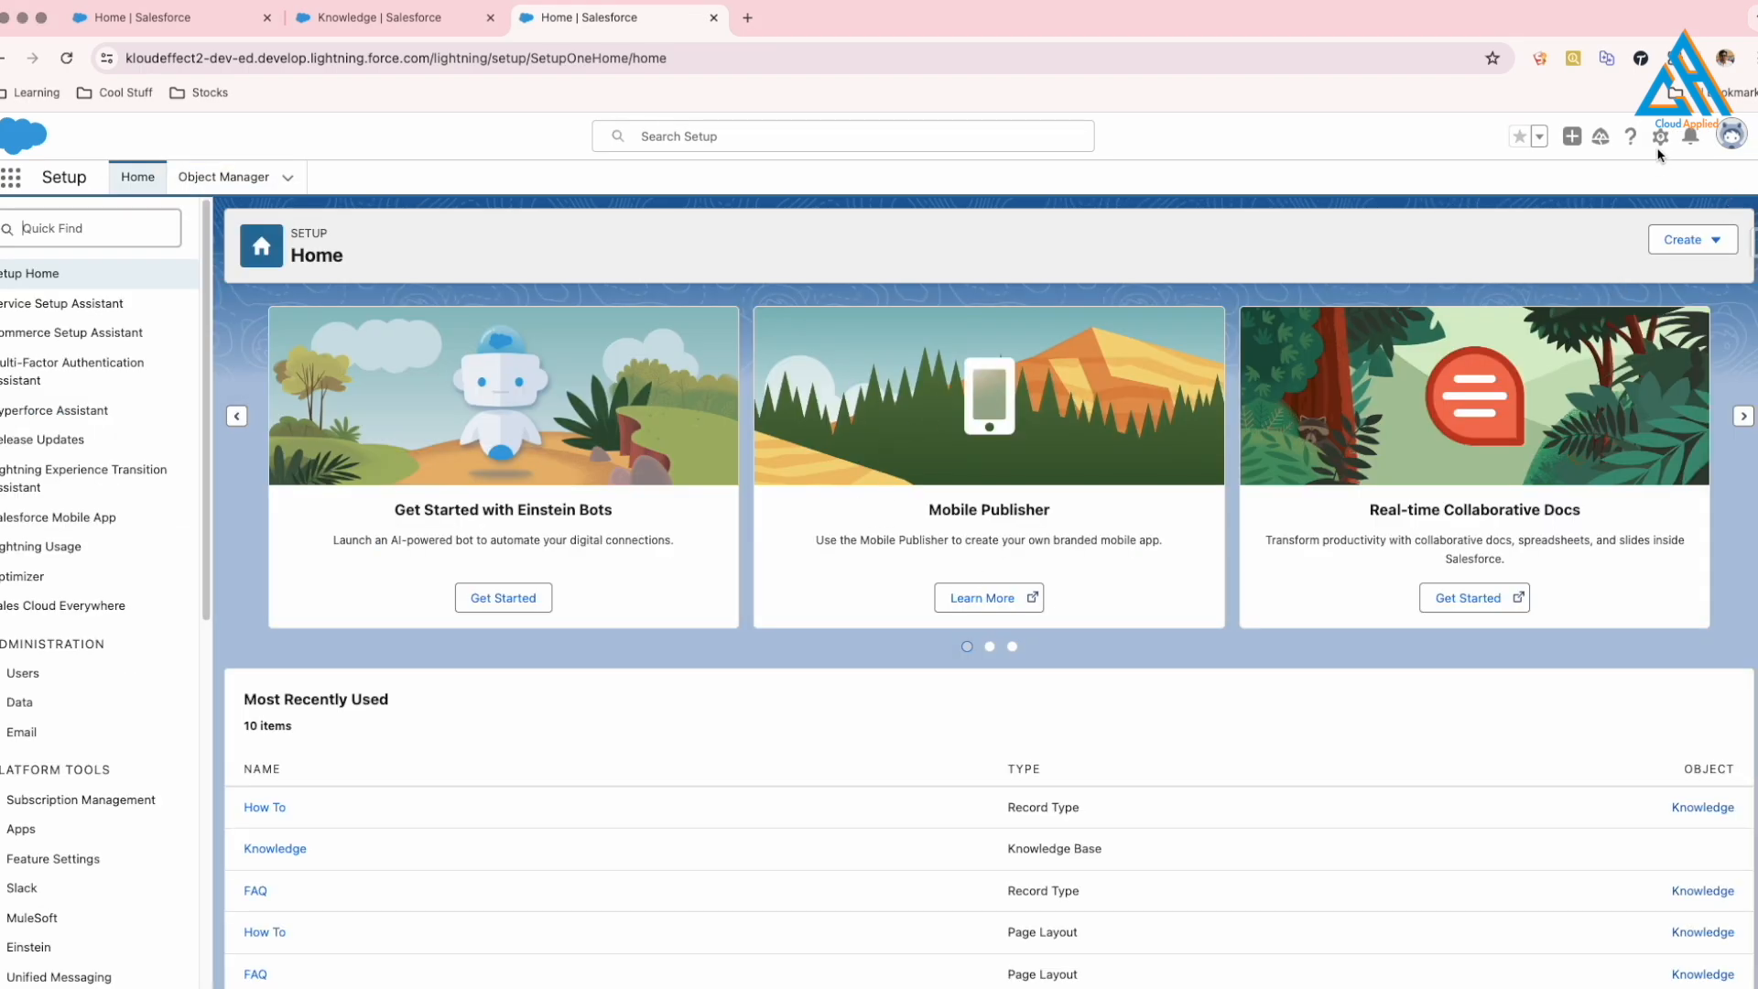
Open Service Setup and go to its Permission Sets page.
left_click(1659, 137)
left_click(1591, 242)
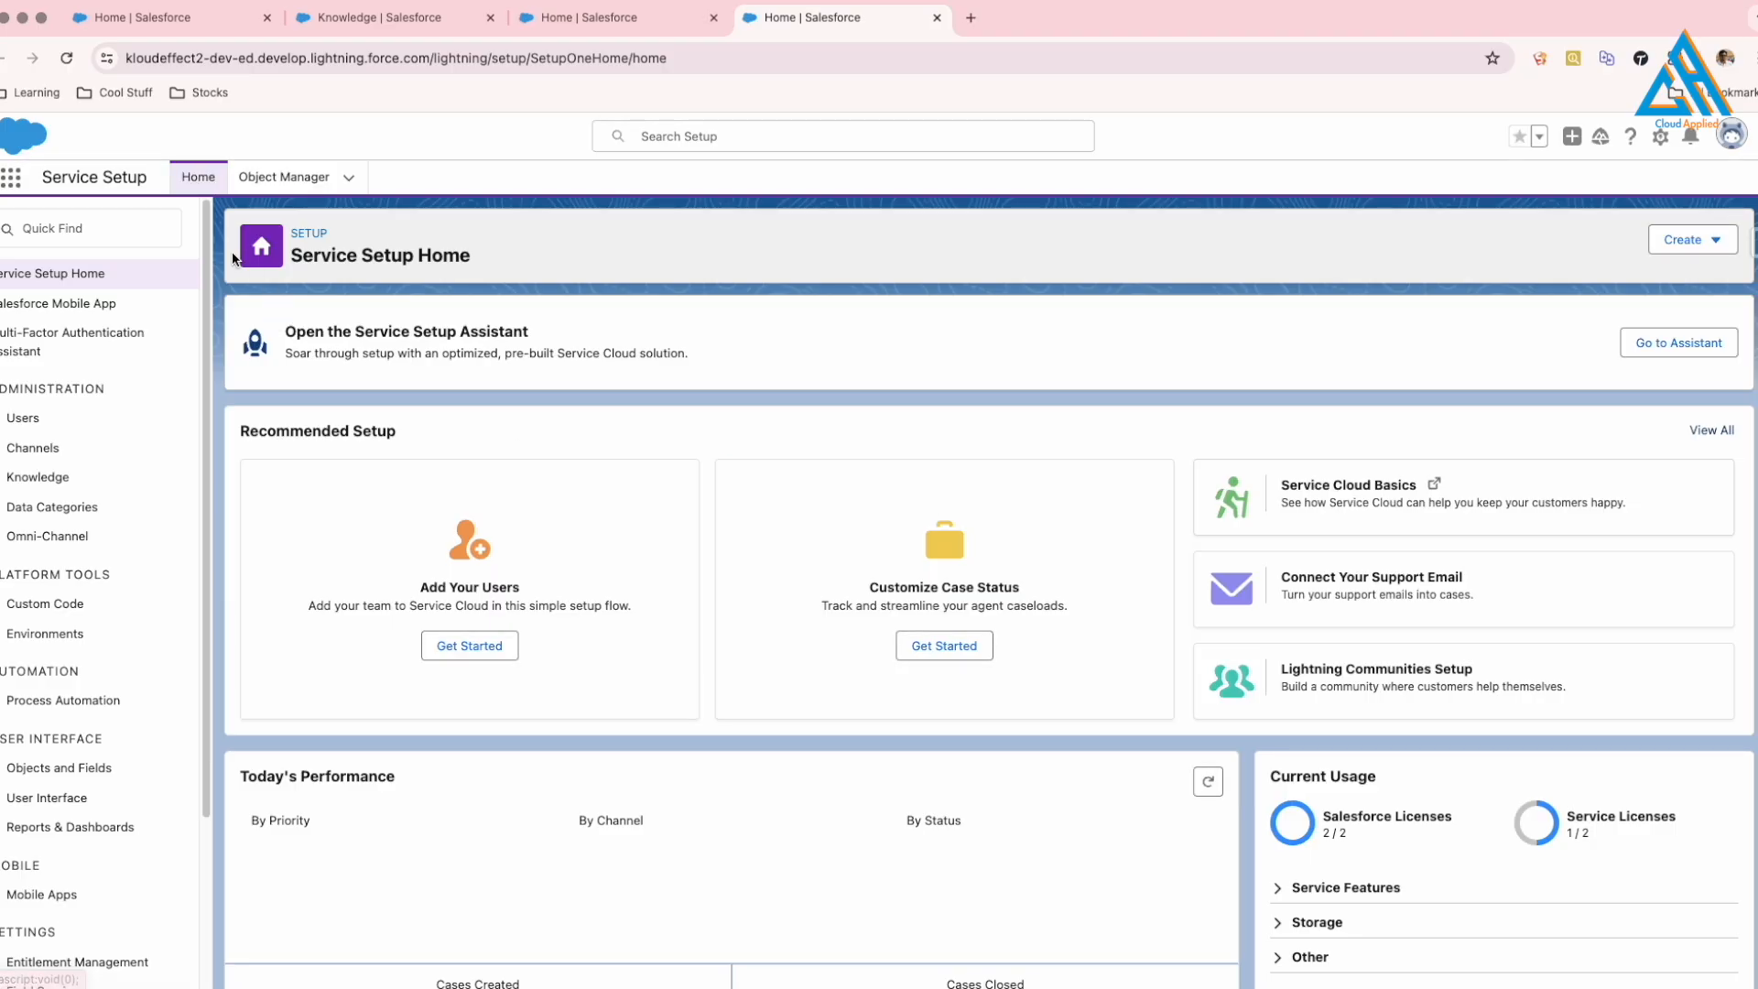
left_click(188, 233)
type("Permission")
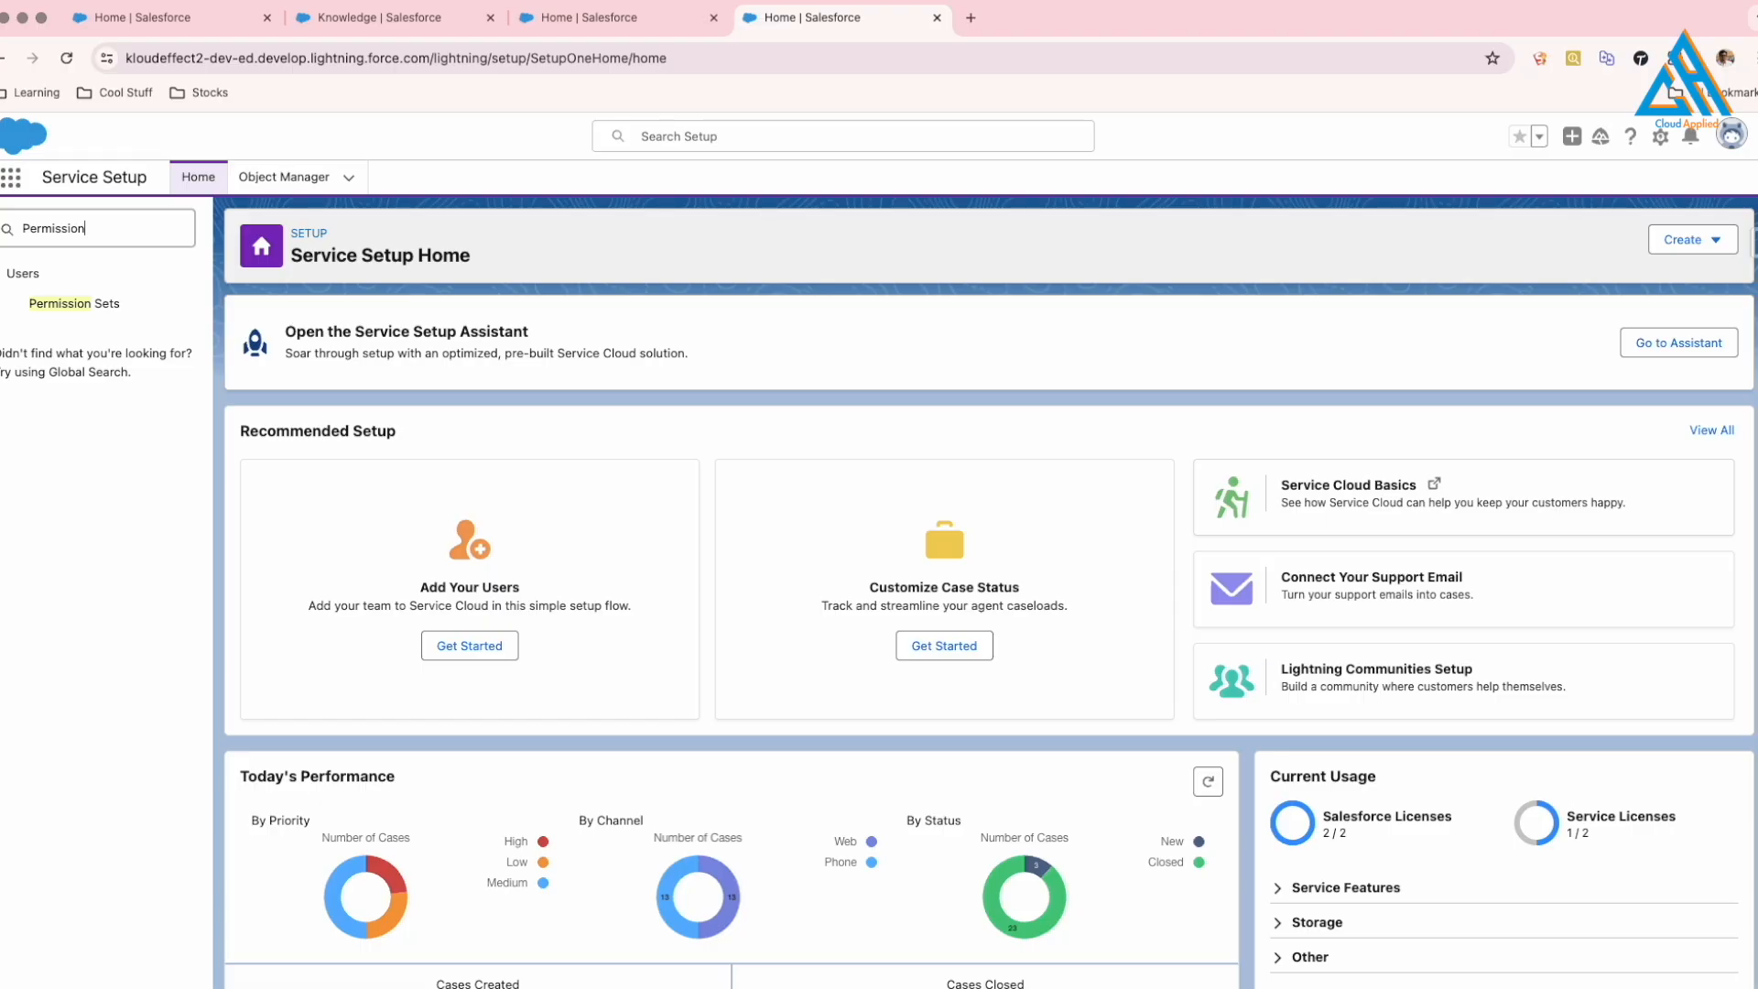
left_click(96, 304)
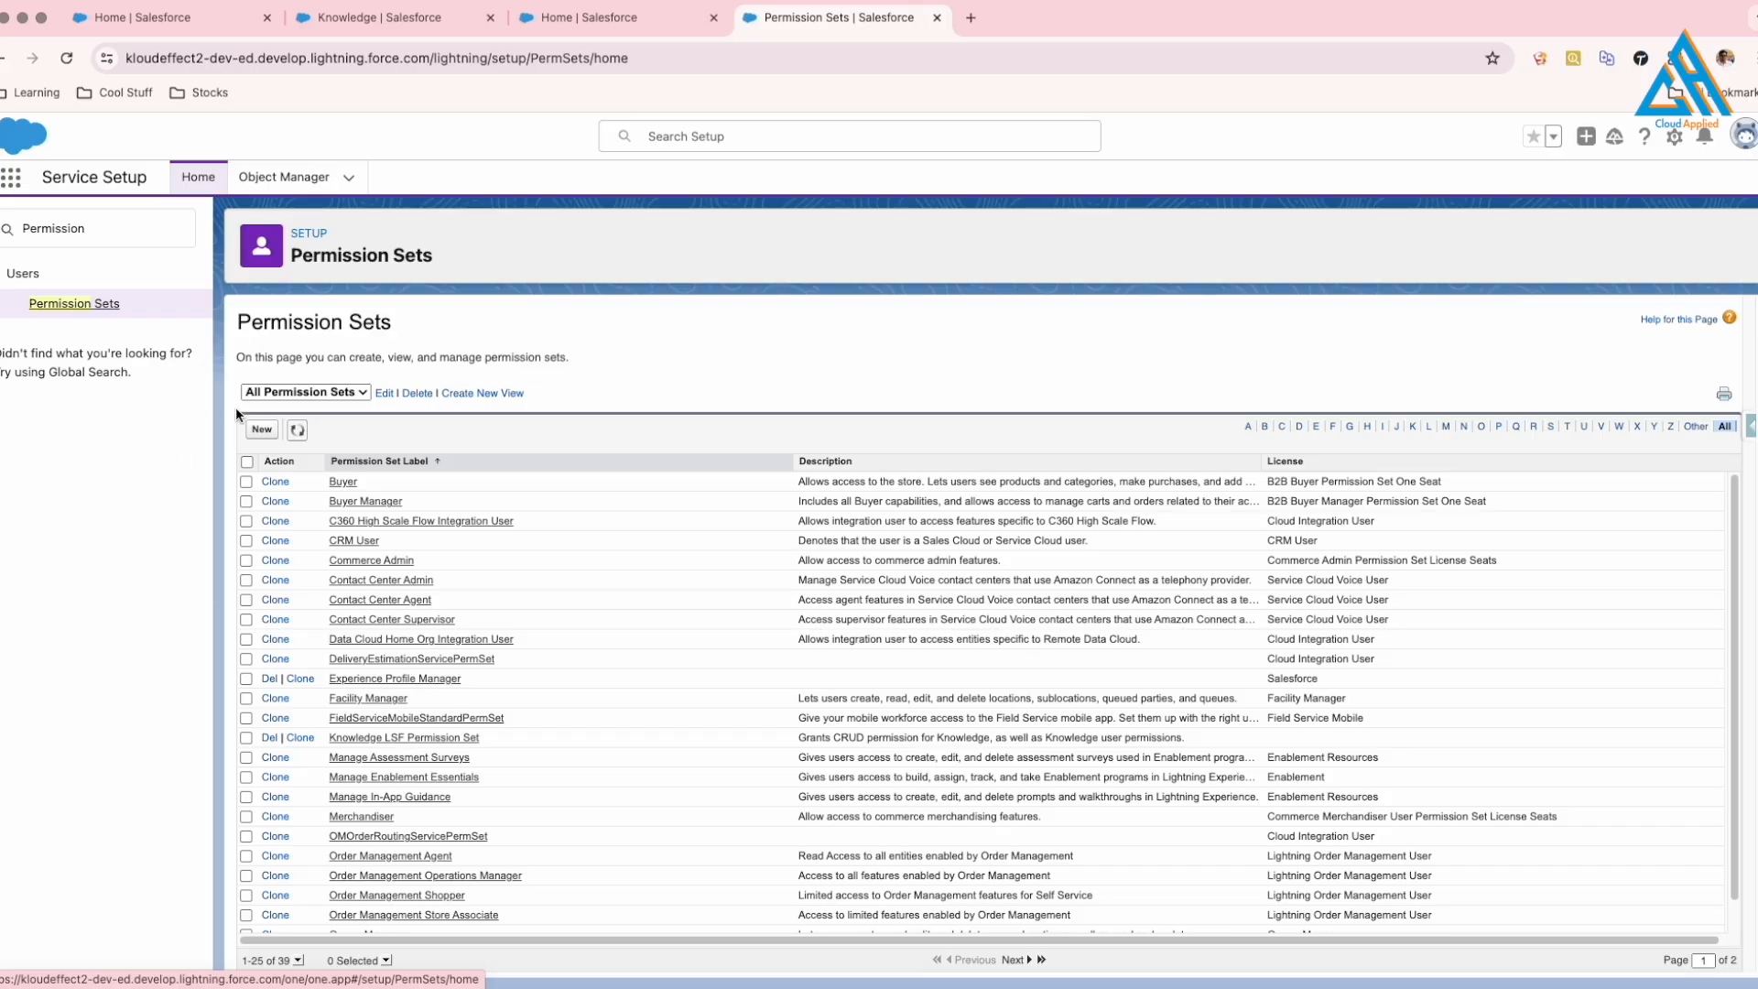
Create a permission set labelled "Knowledge Manager Permission Set" with the default API name and no license, and save it.
left_click(259, 431)
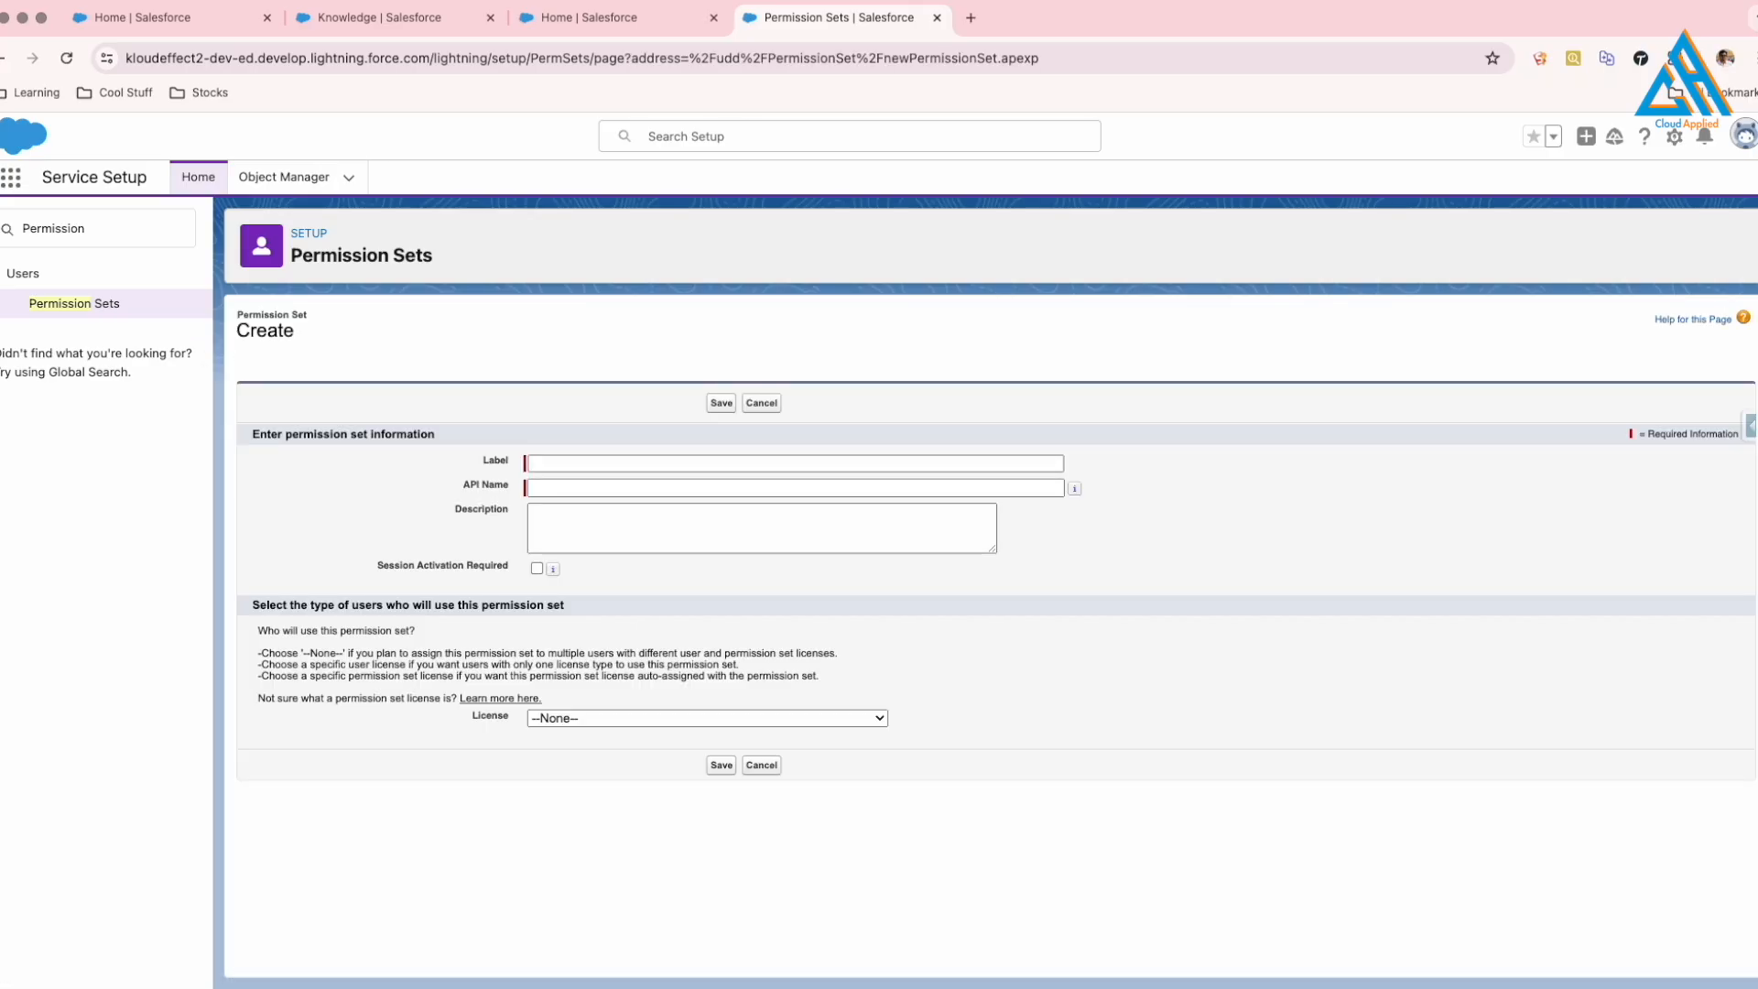
type("Knowledge Manager Permission Set")
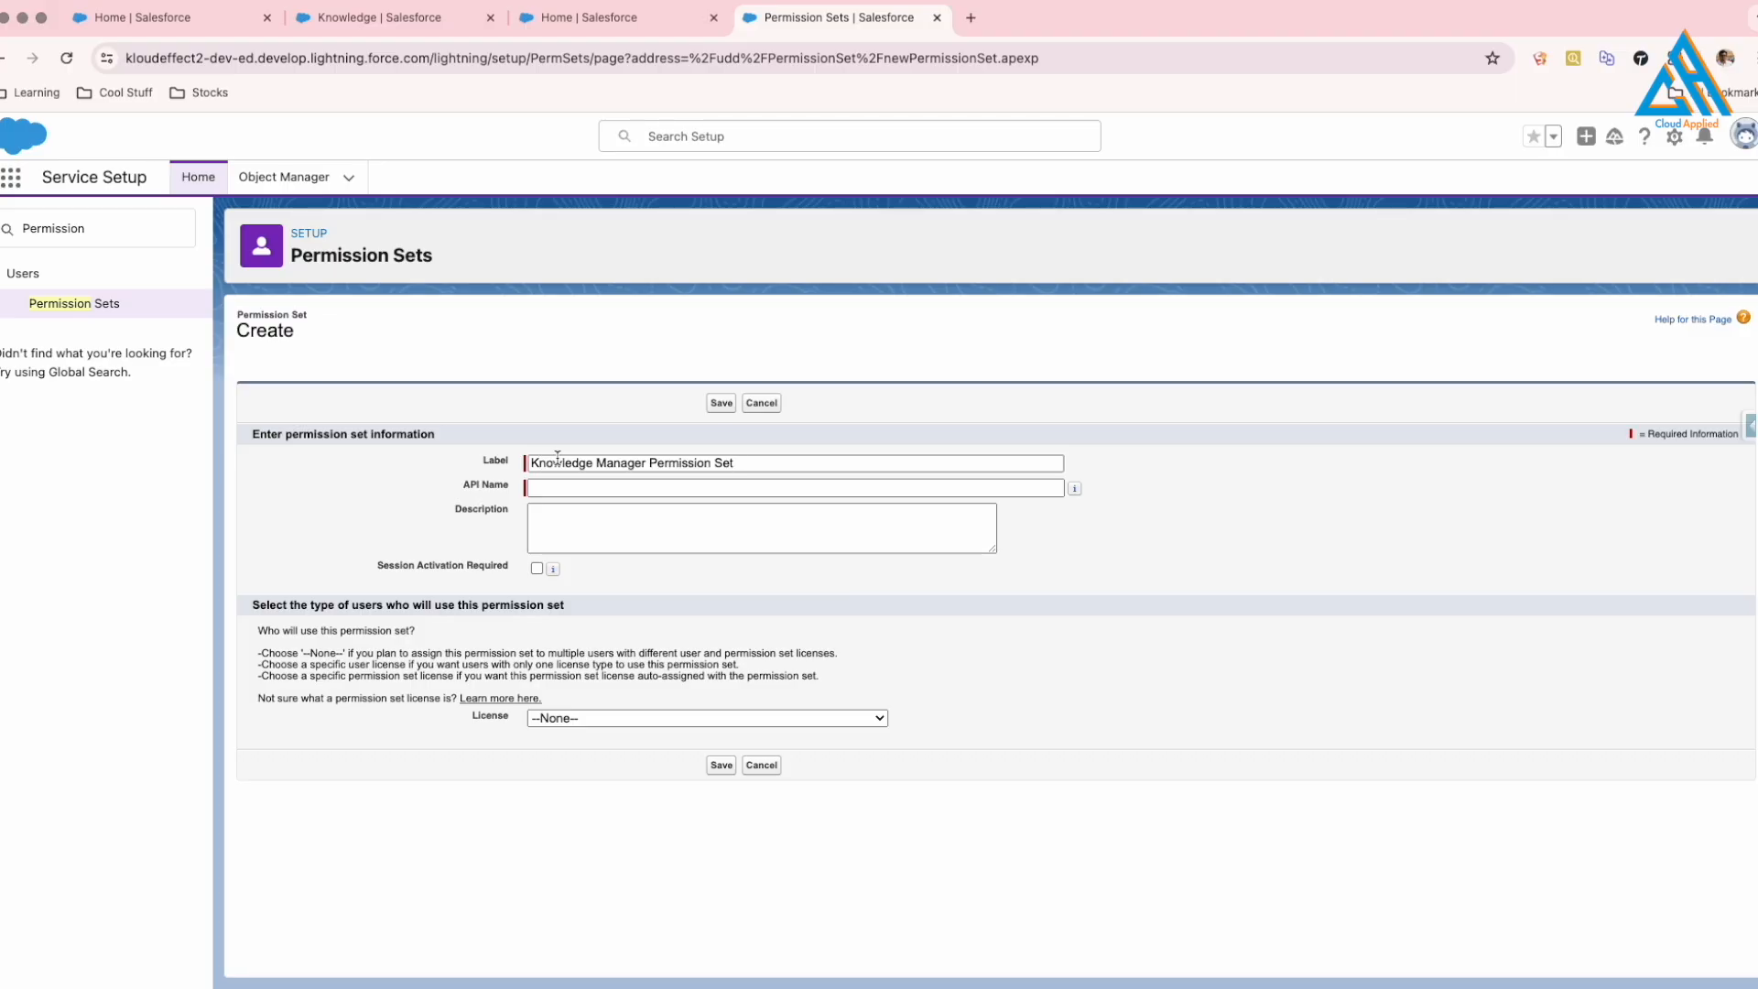
left_click(663, 536)
left_click(720, 764)
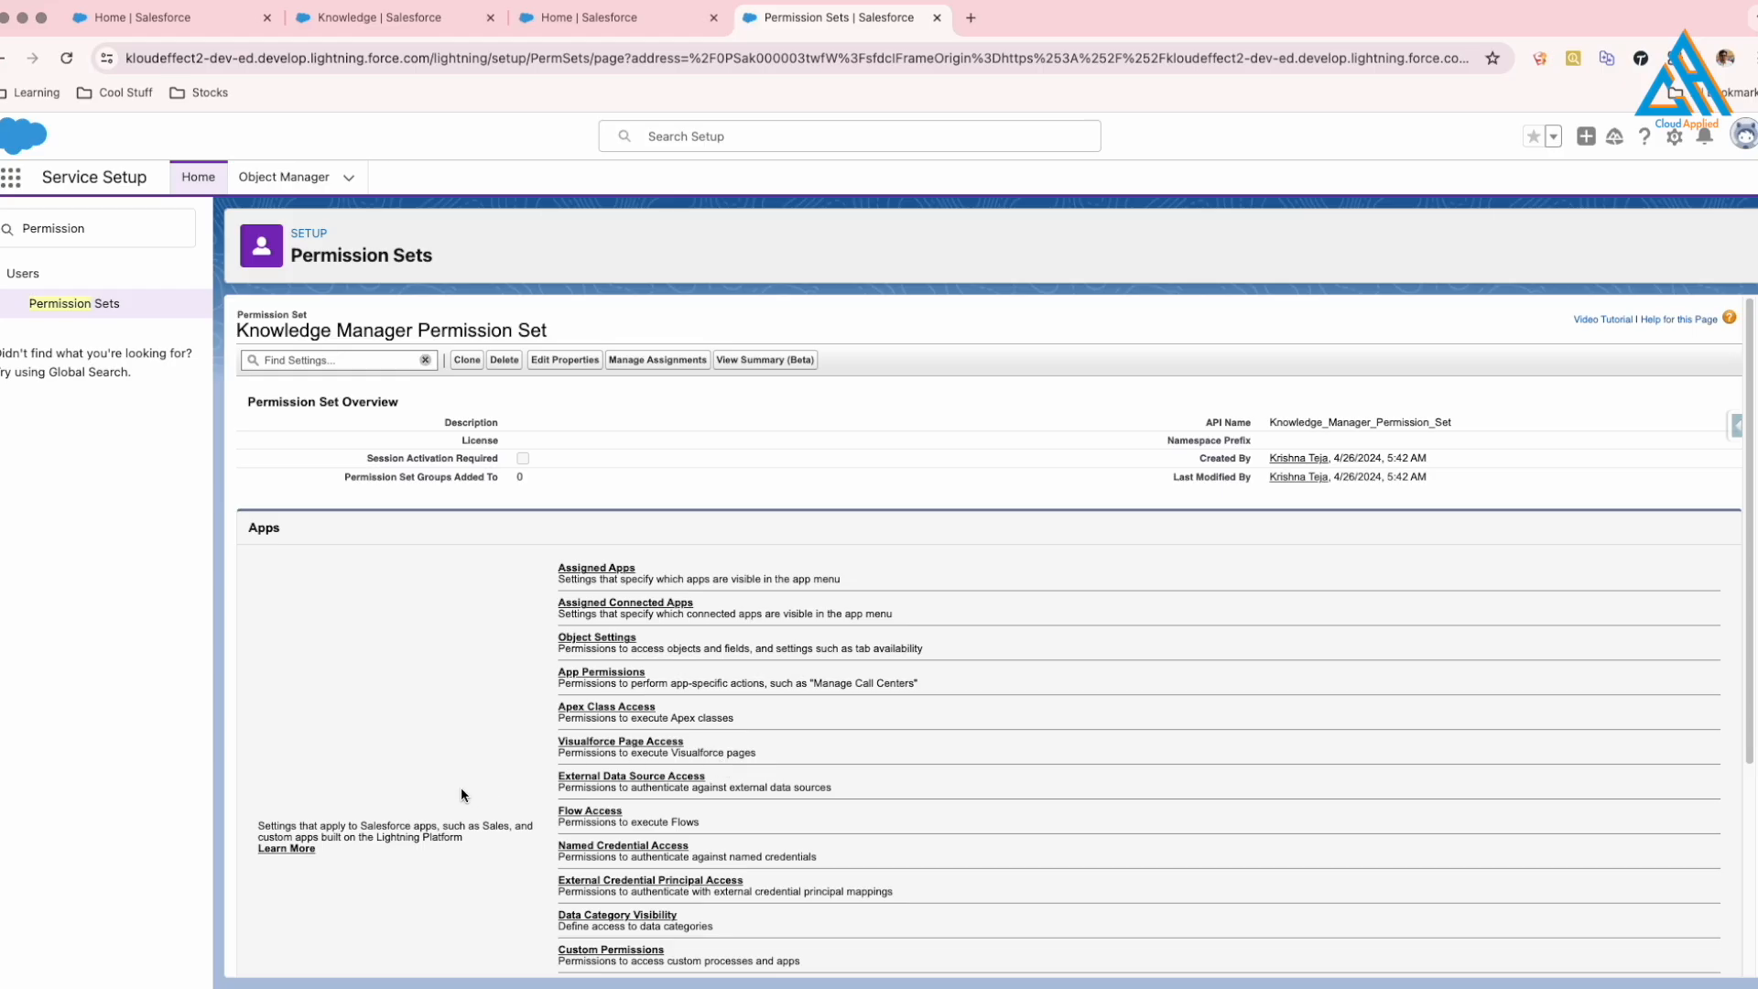
Open the Knowledge (Knowledge__kav) entry in the permission set's Object Settings.
left_click(582, 643)
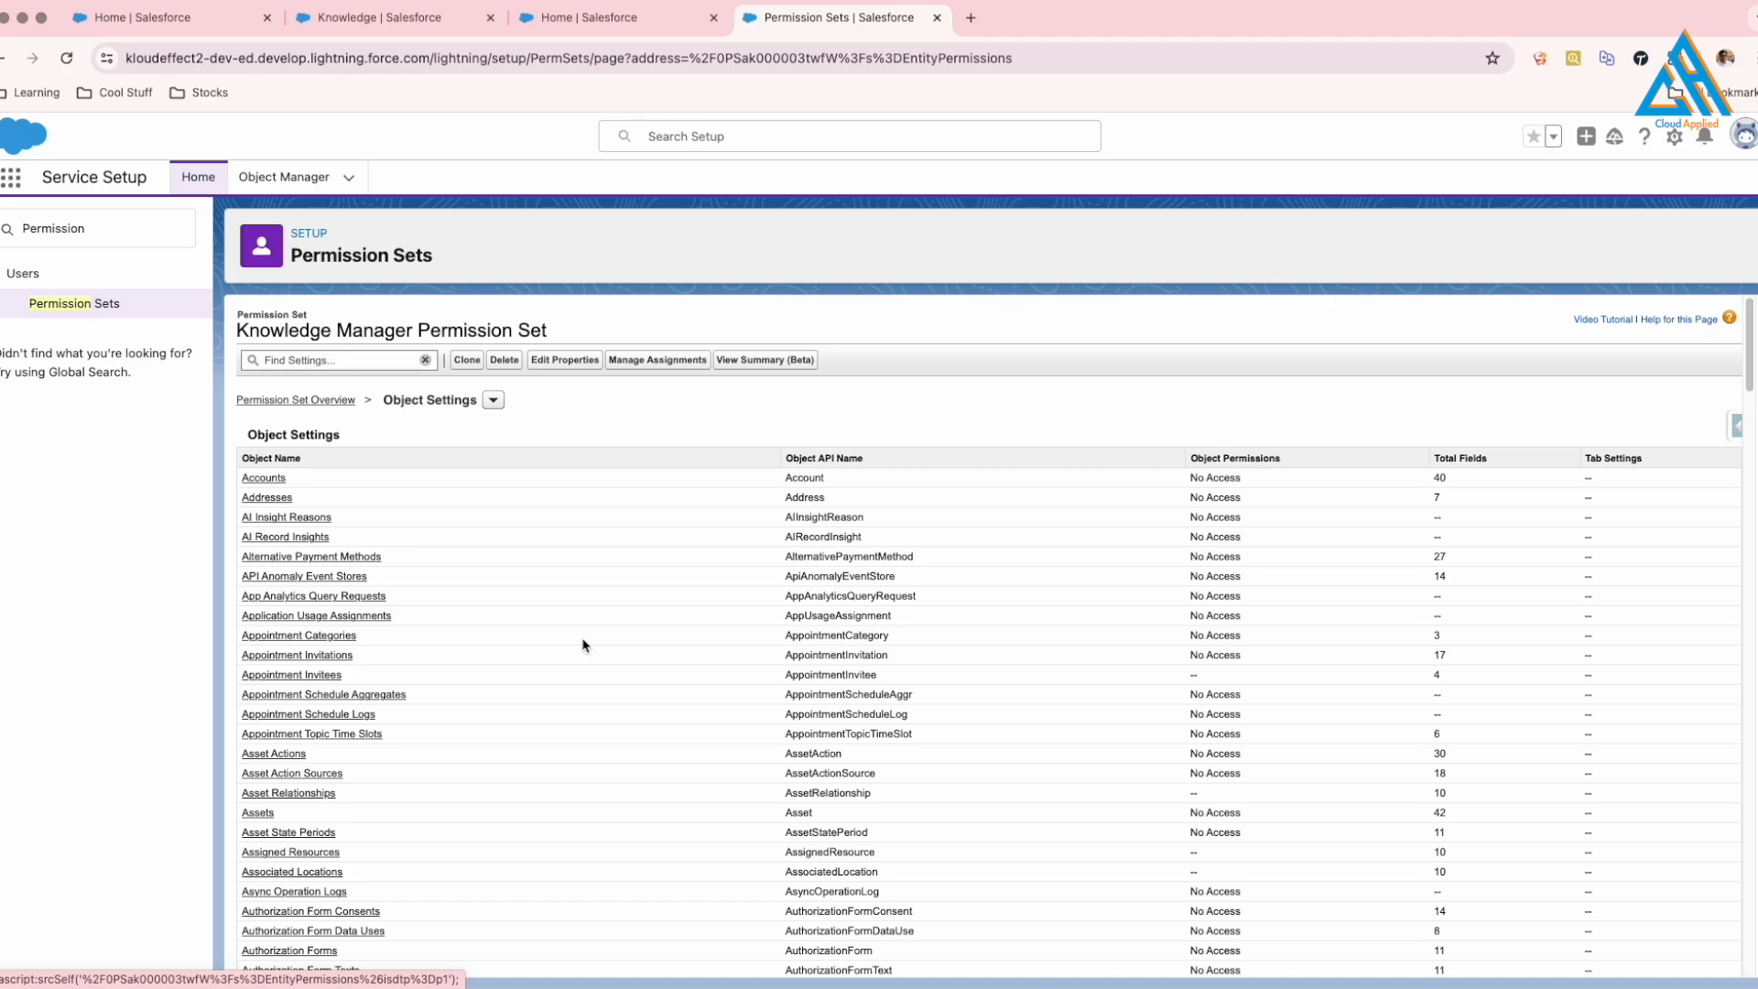
scroll(747, 791, "down", 20)
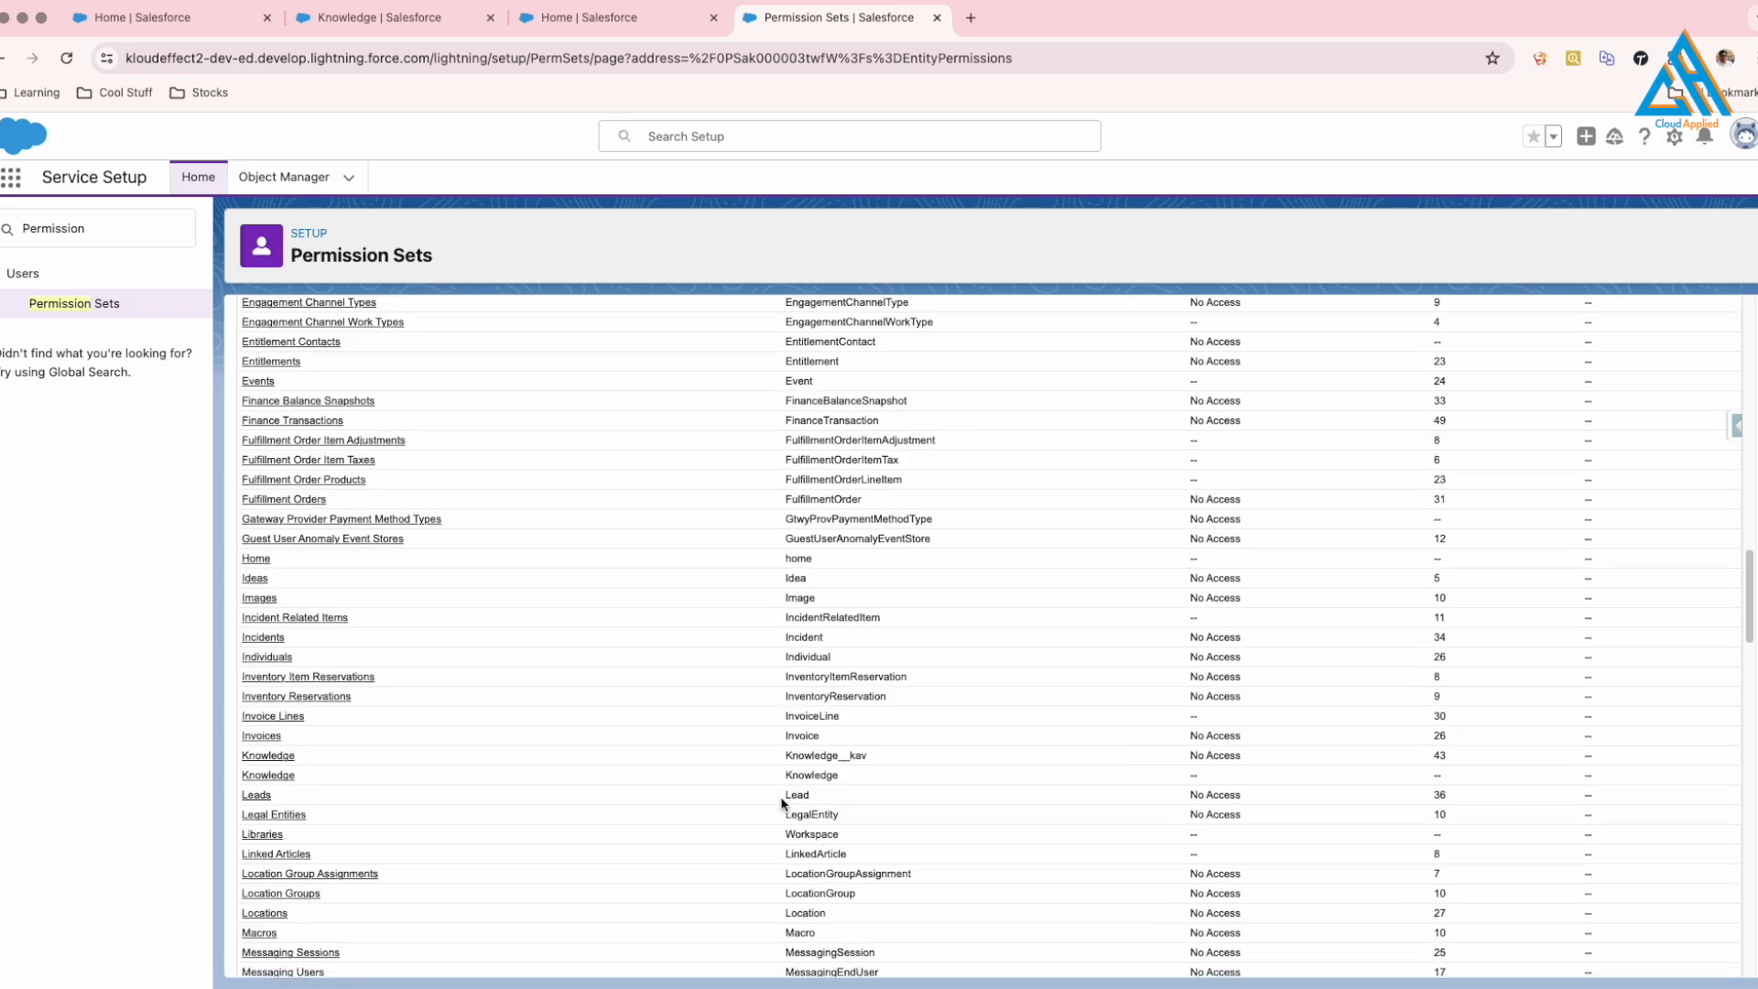
scroll(746, 791, "up", 20)
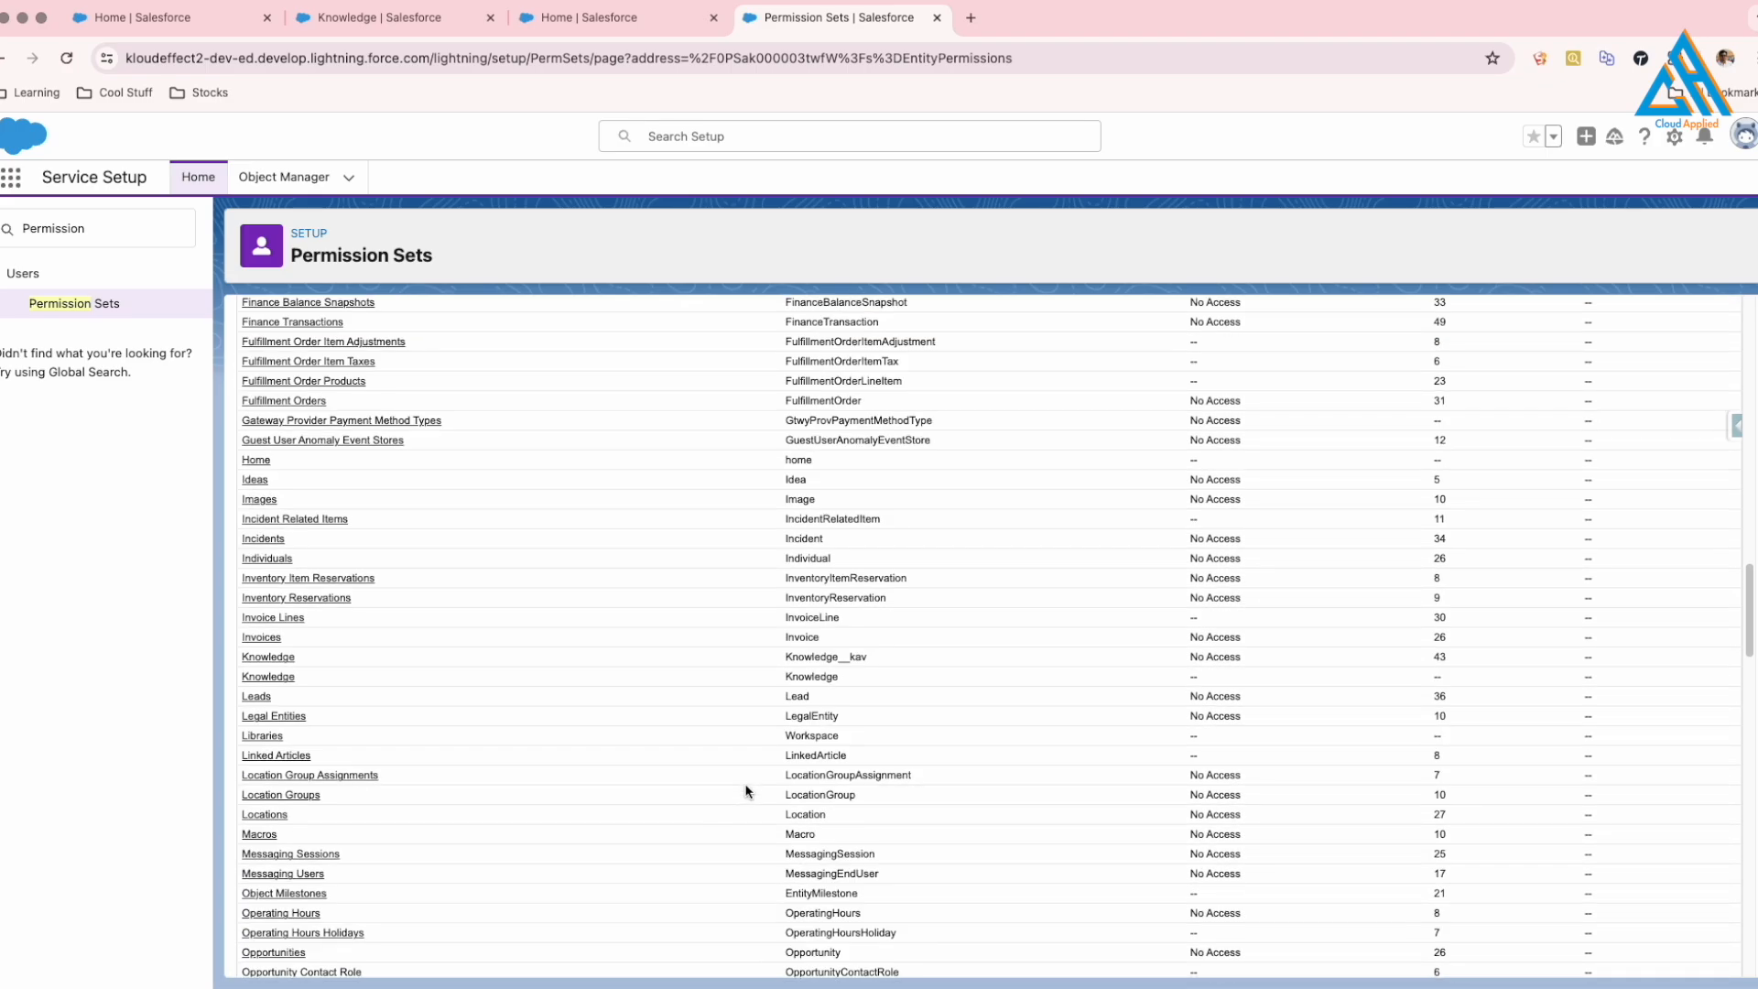
scroll(746, 791, "down", 8)
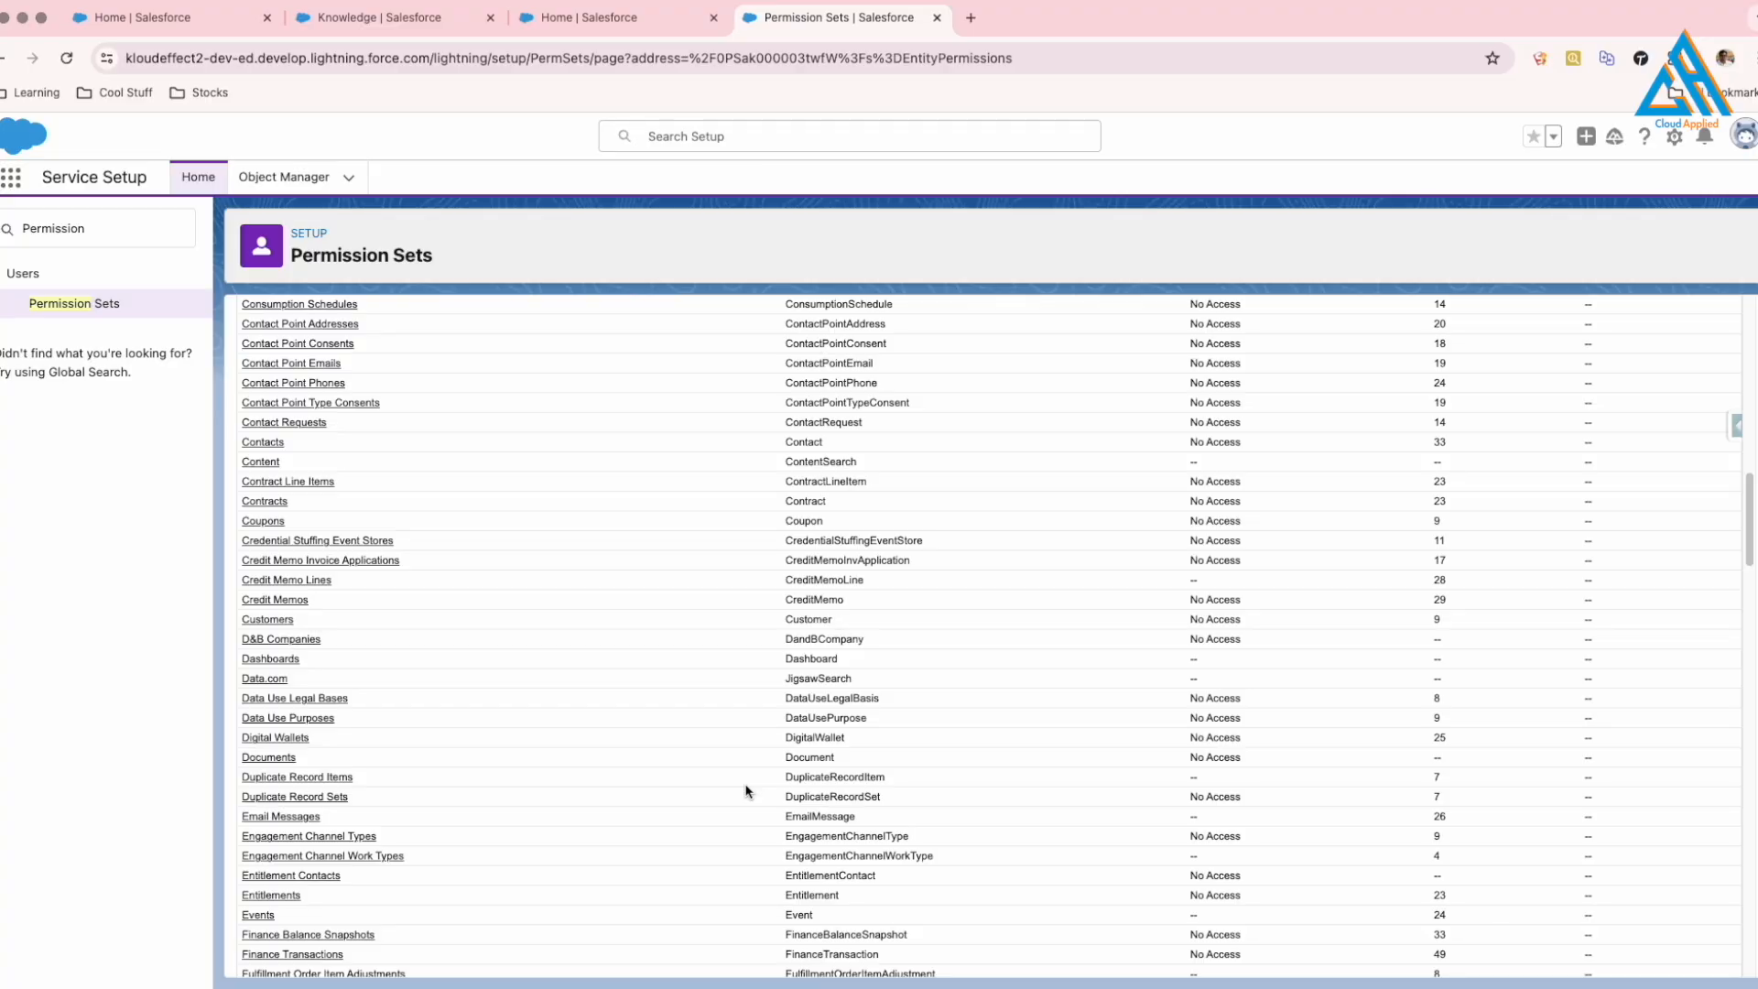
scroll(746, 791, "down", 8)
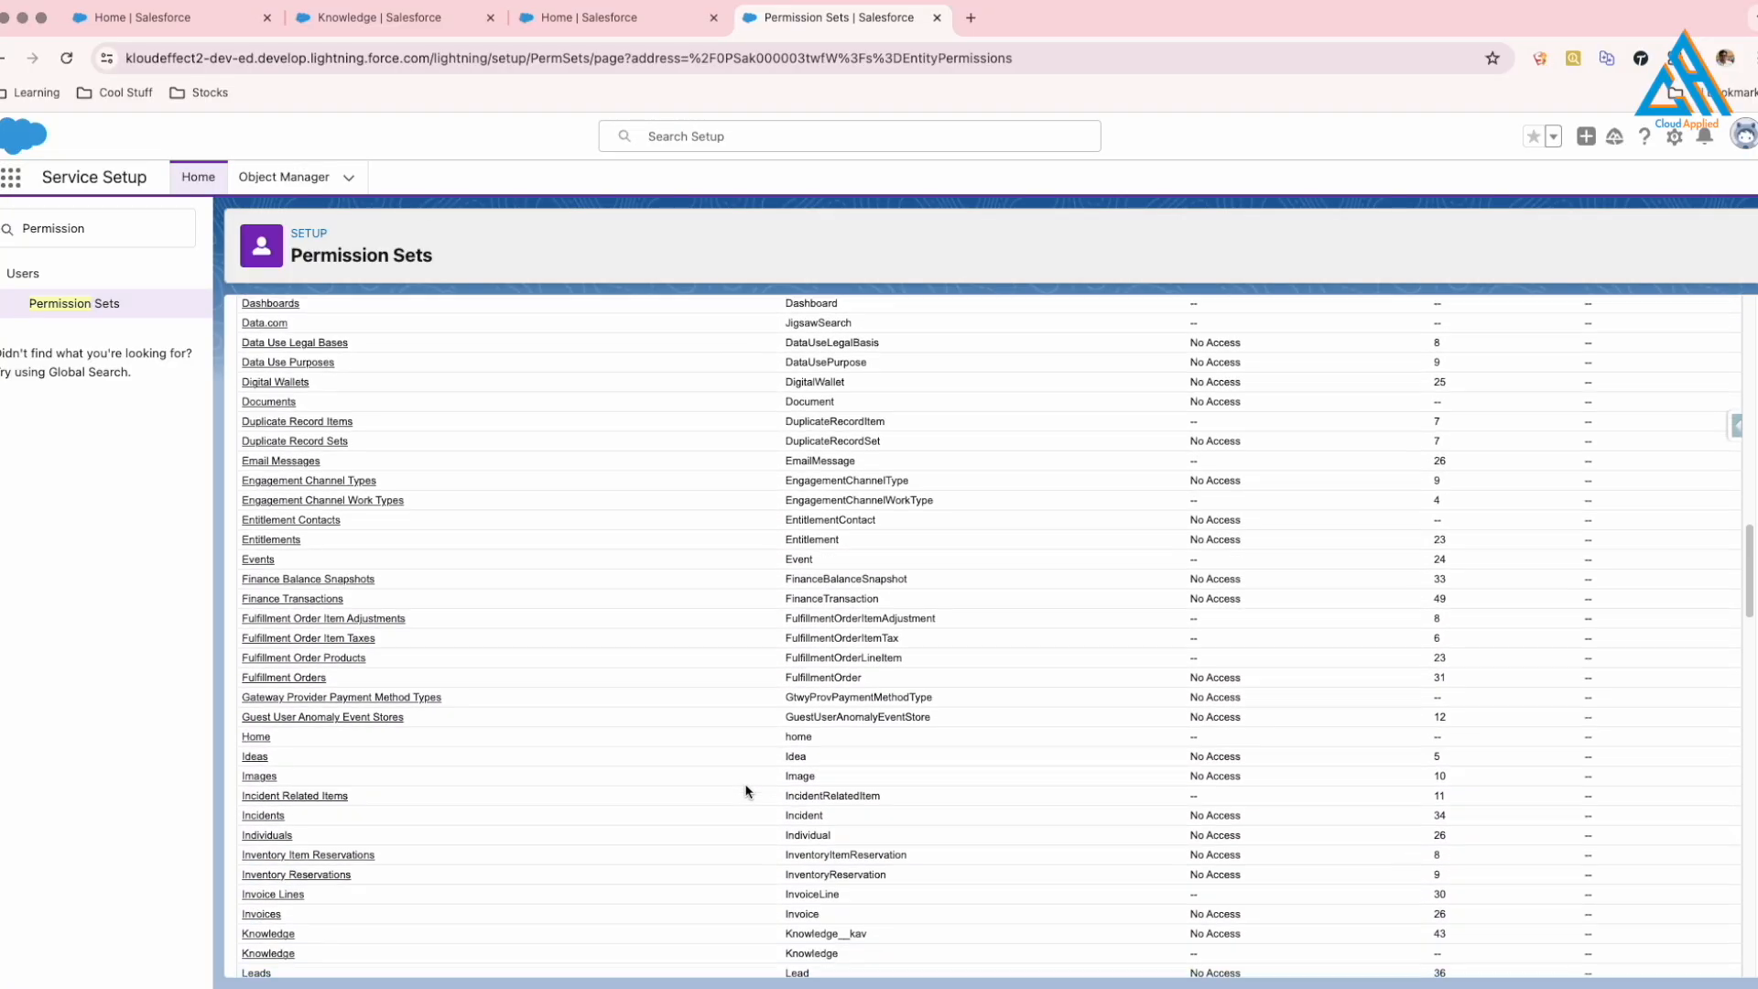
scroll(746, 791, "down", 5)
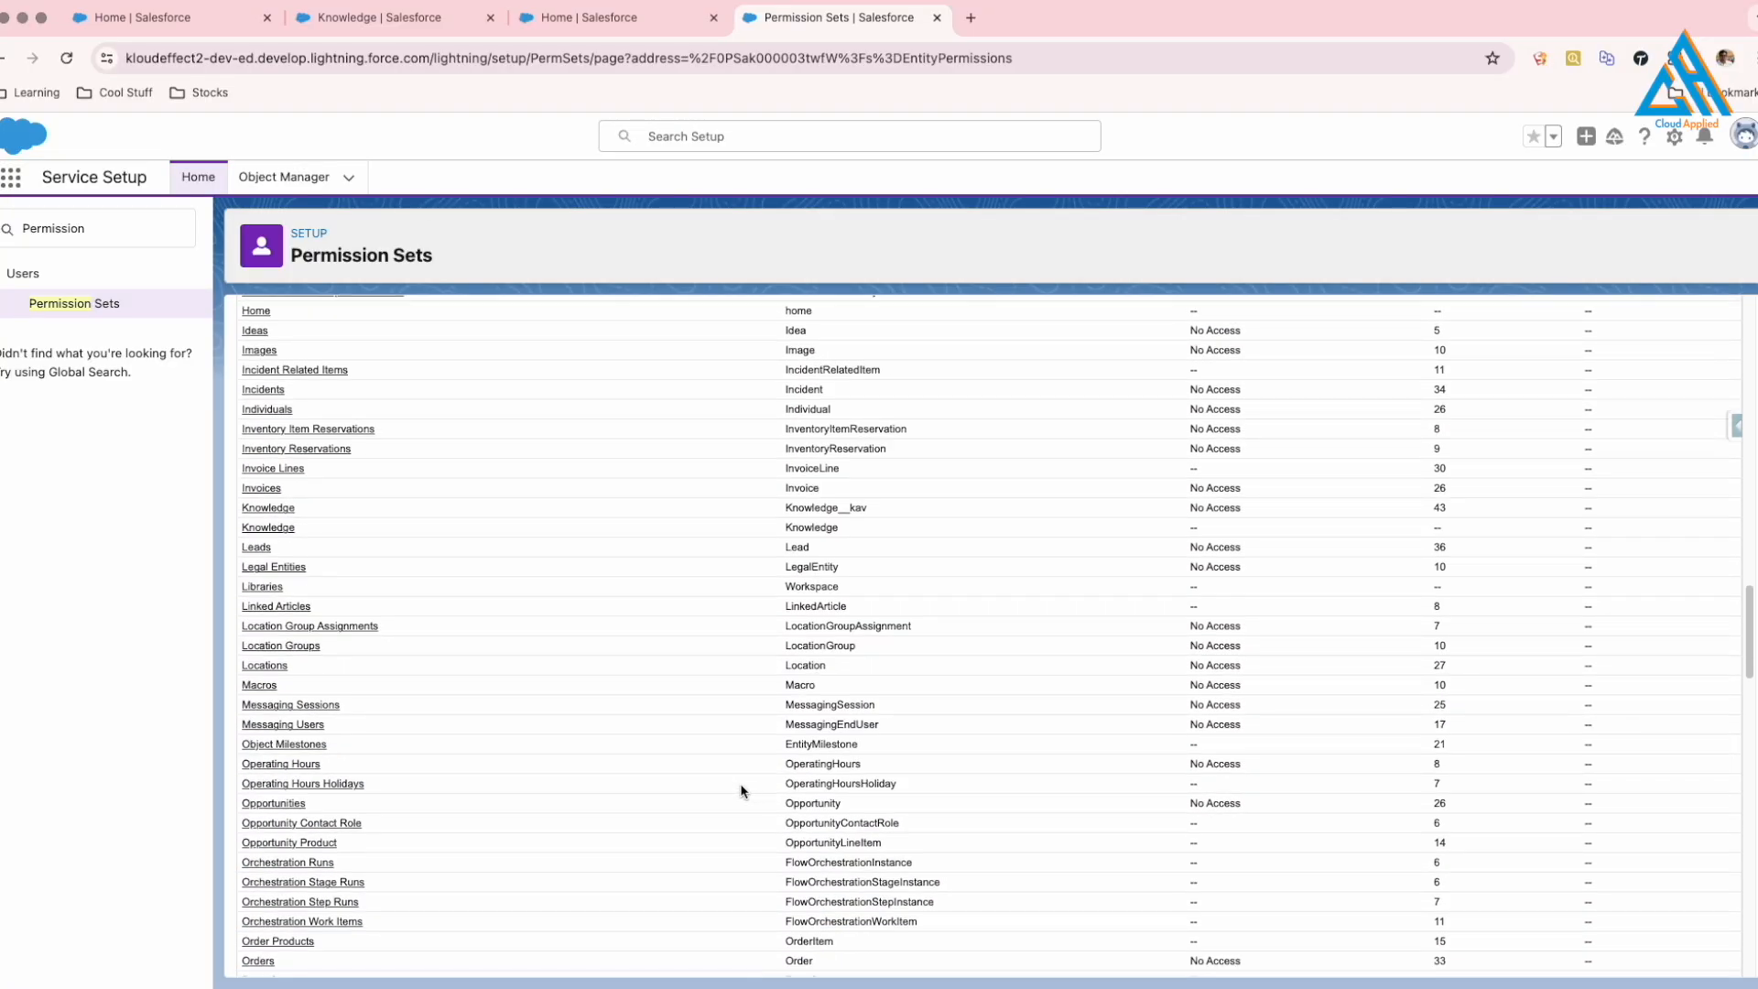
left_click(293, 509)
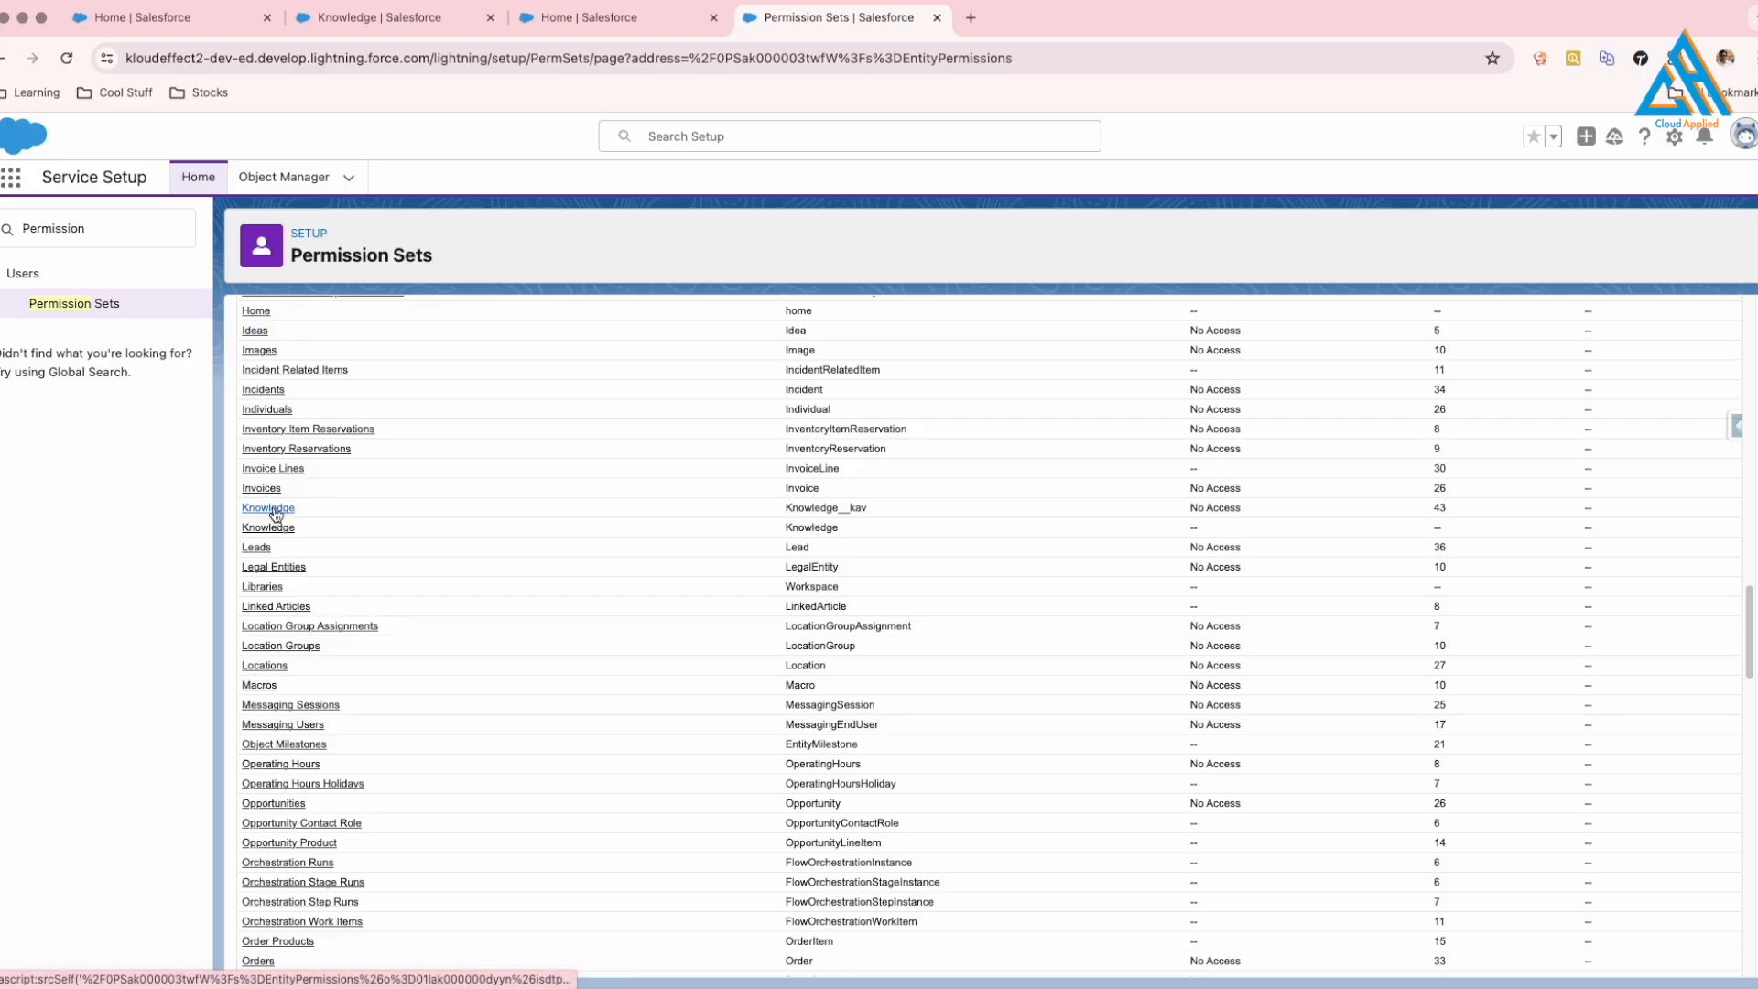
left_click(273, 509)
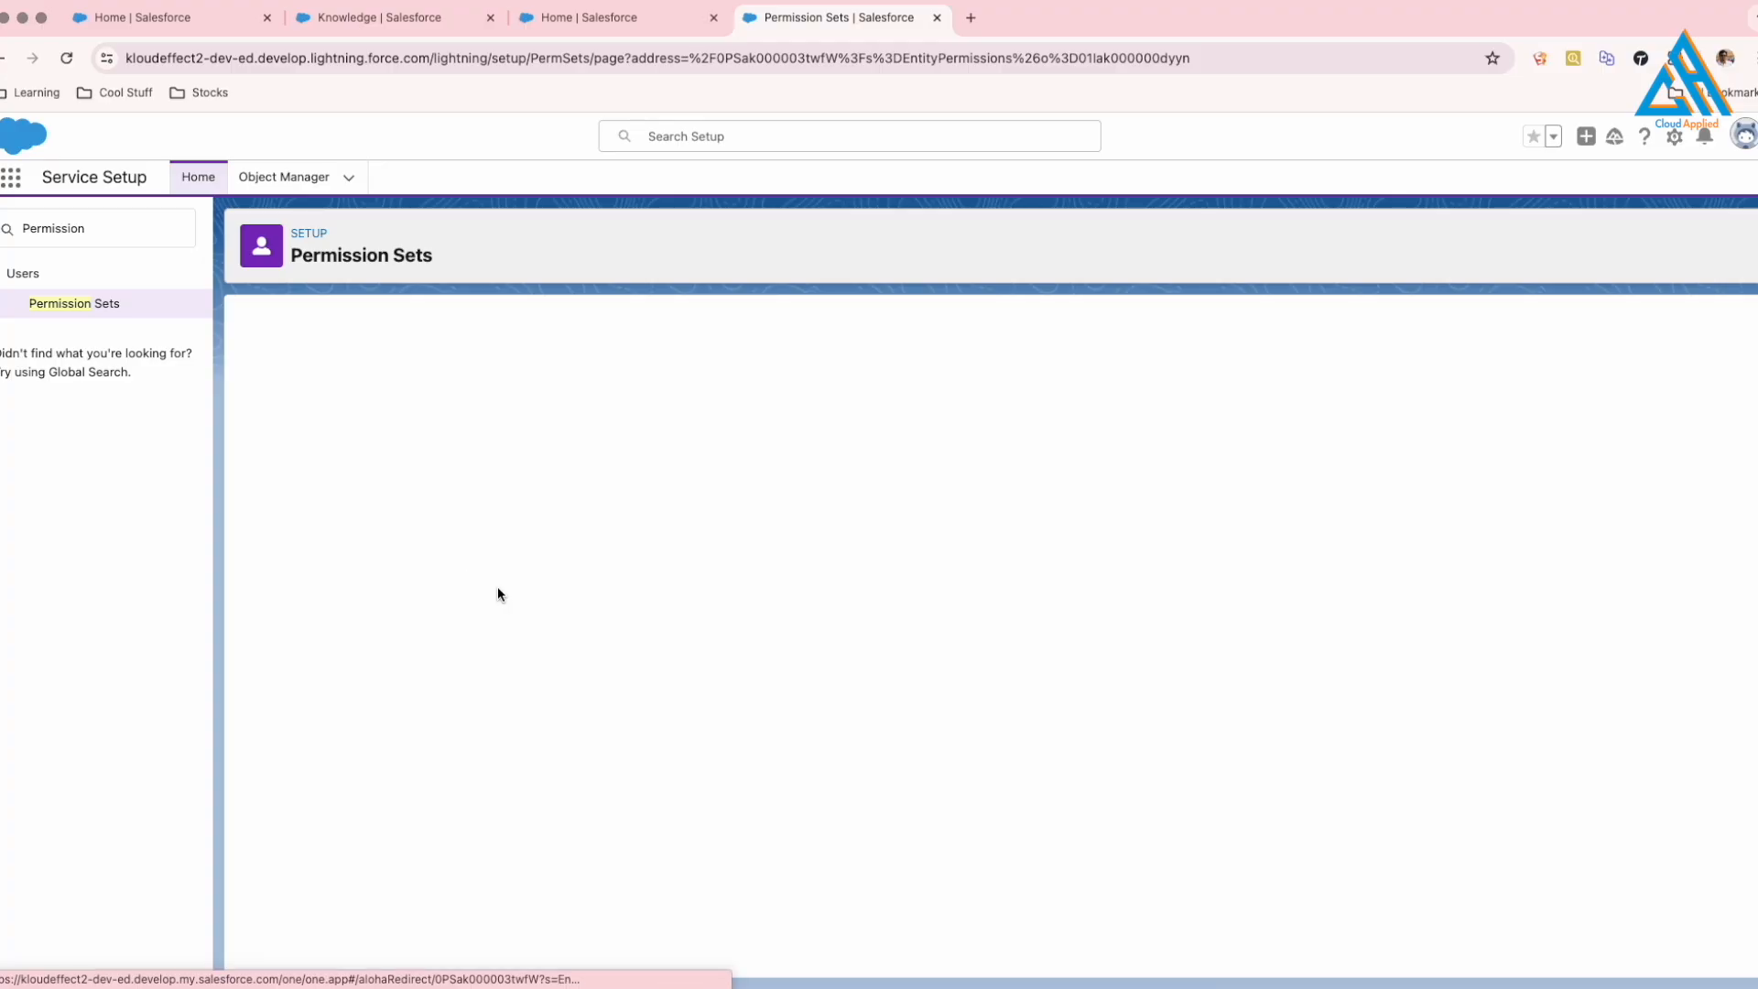
Make the Knowledge tab available and visible, and assign the FAQ and How To record types.
left_click(581, 515)
left_click(650, 625)
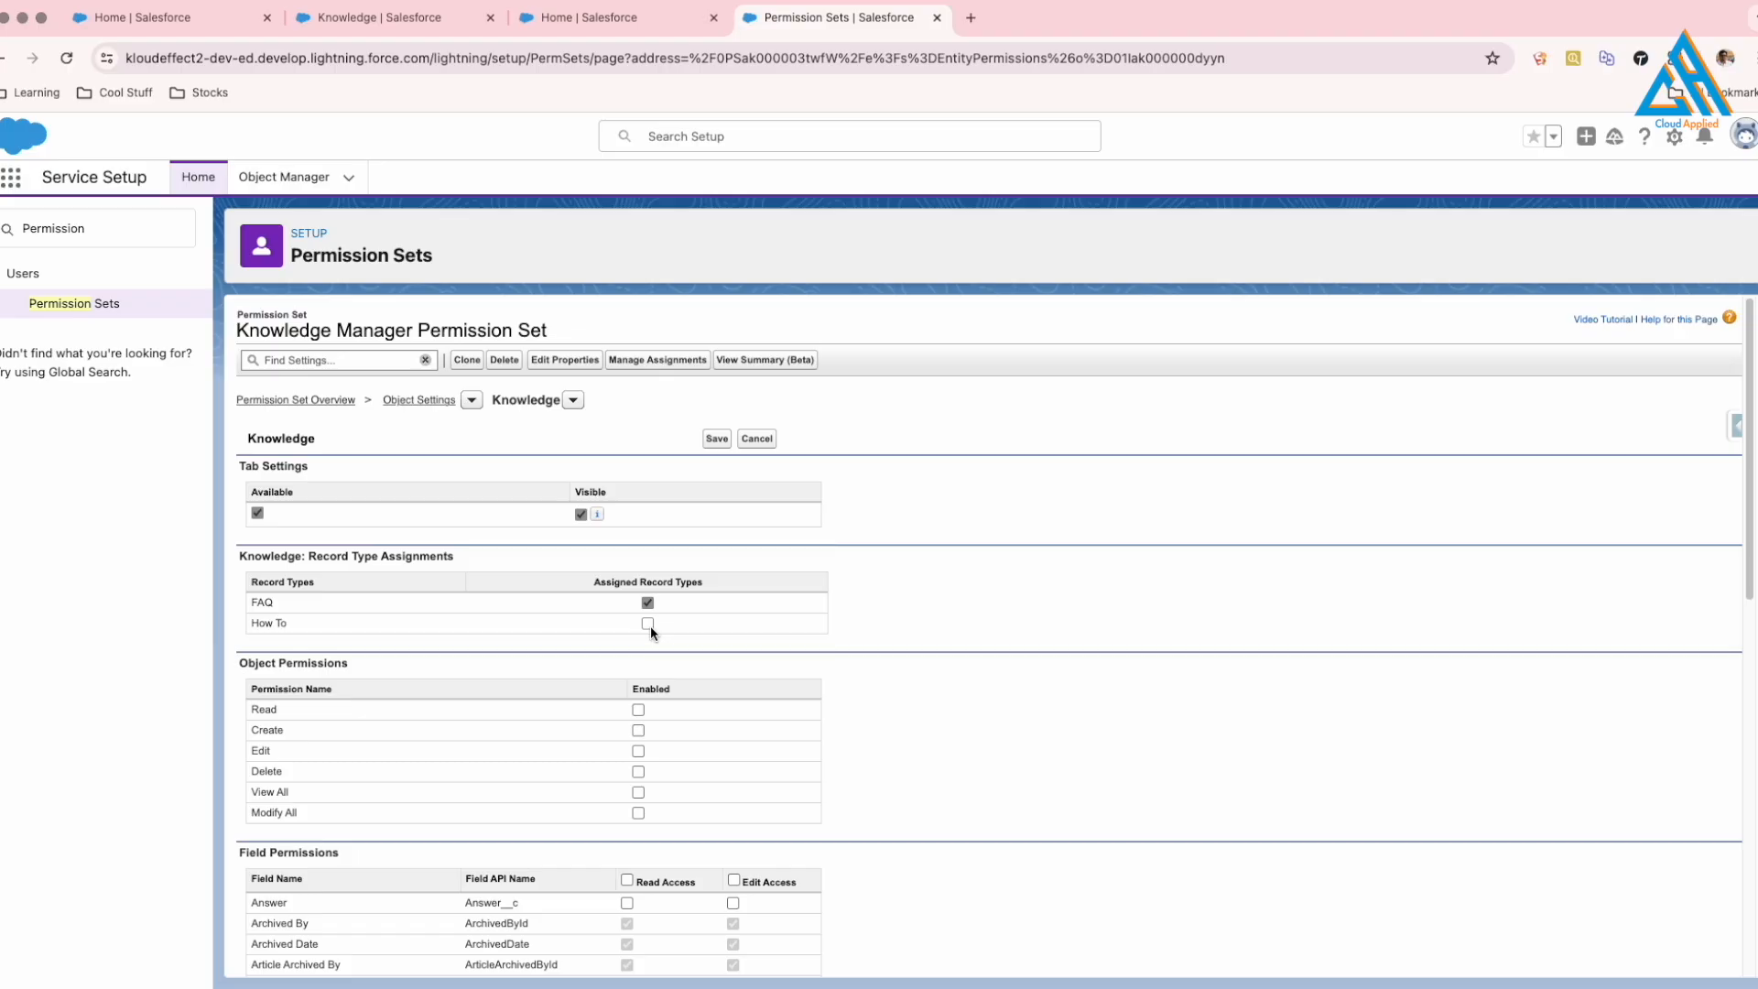
Enable the Read, Create, Edit, Delete, View All and Modify All object permissions for Knowledge.
left_click(639, 711)
left_click(639, 731)
left_click(639, 751)
left_click(639, 772)
left_click(638, 792)
left_click(638, 813)
Grant read and edit access to the Answer and Question fields and save the Knowledge object settings.
scroll(888, 786, "down", 4)
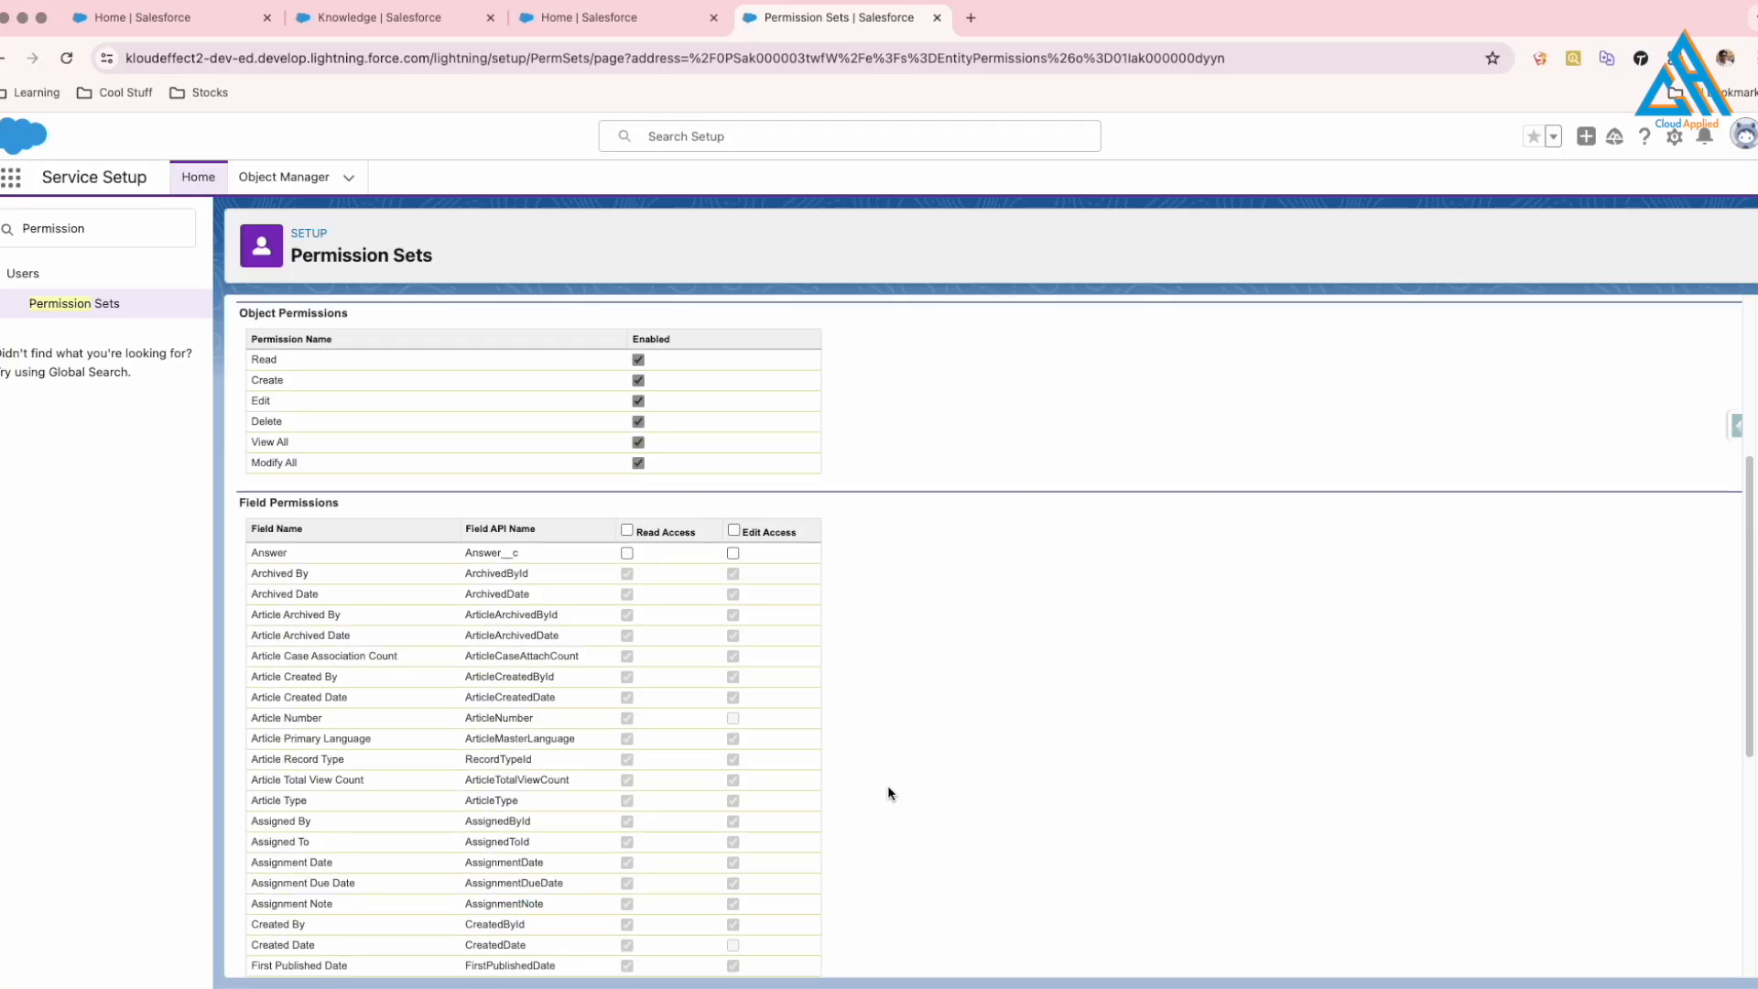
scroll(887, 783, "down", 2)
left_click(628, 350)
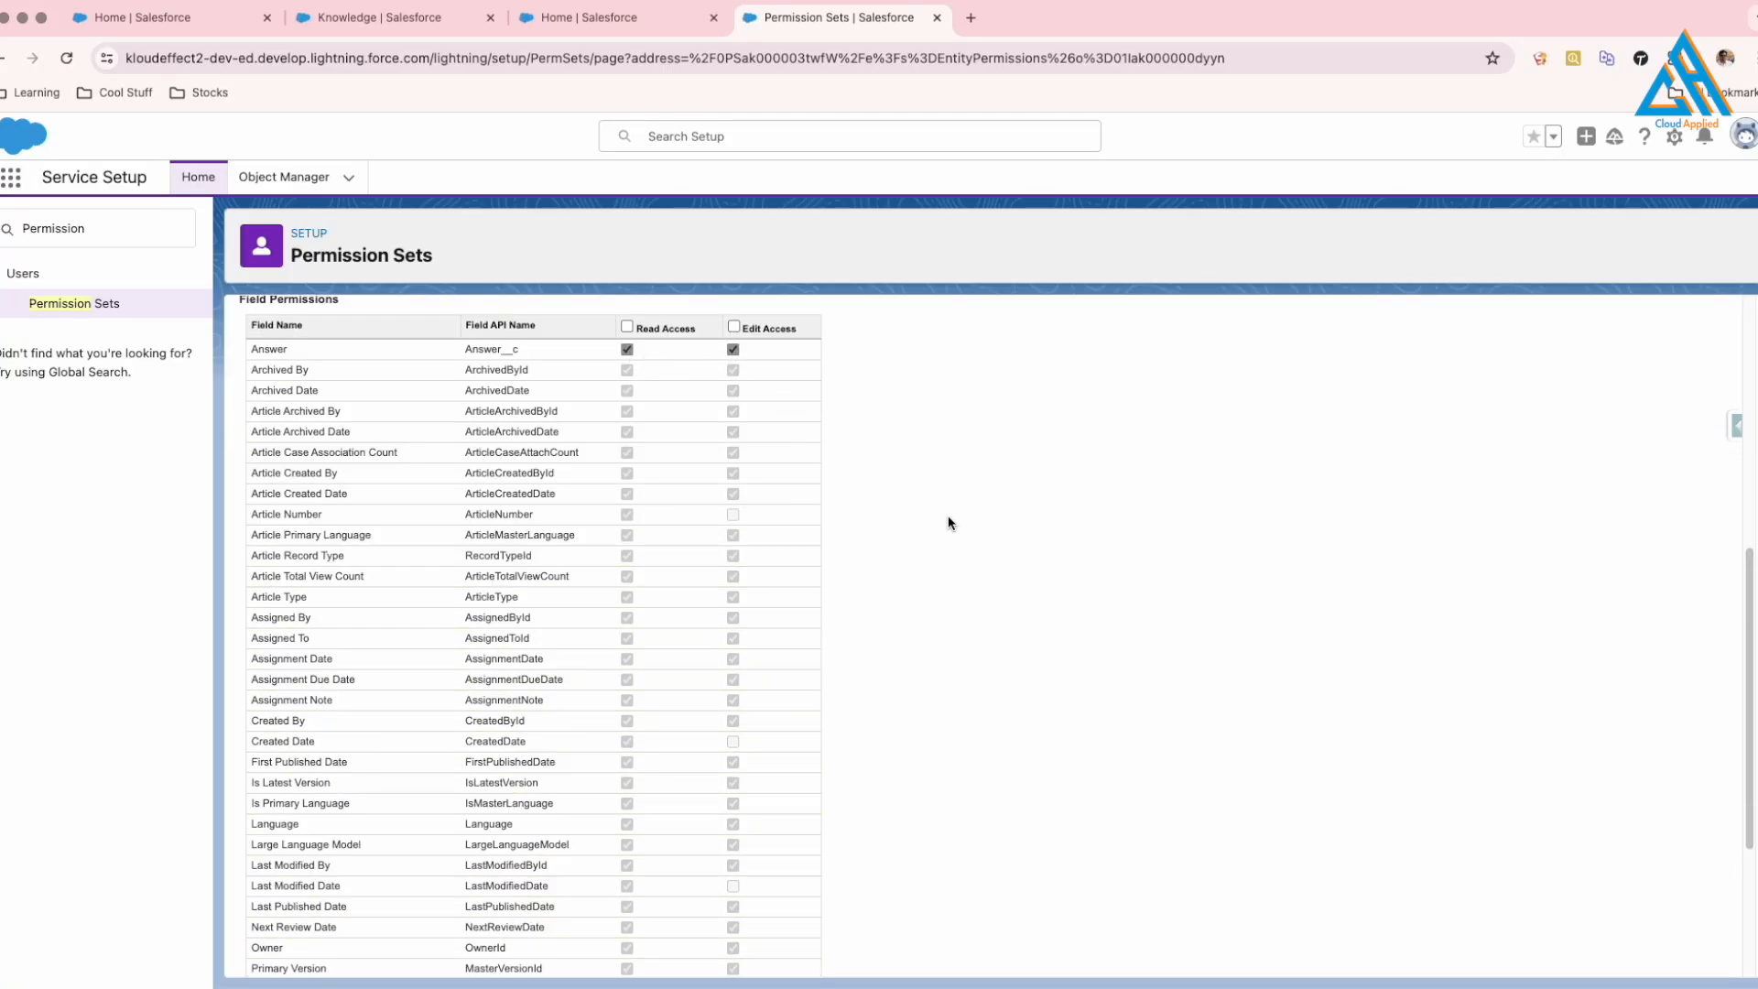
scroll(943, 525, "down", 3)
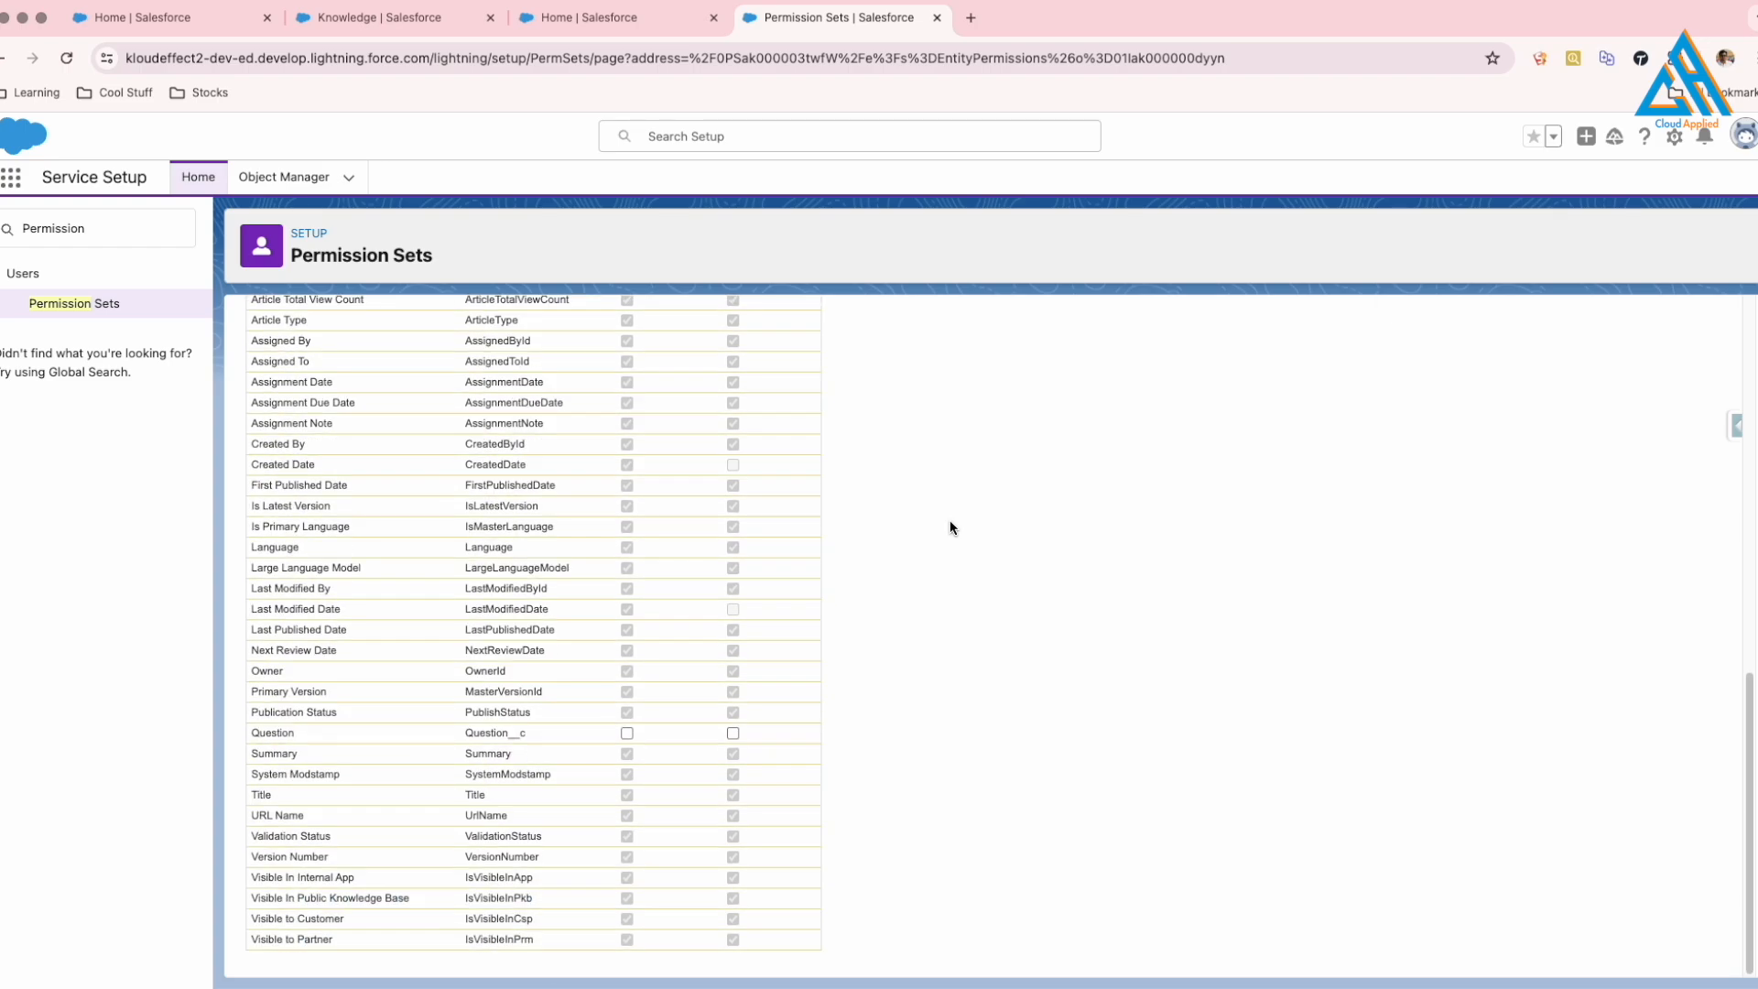
left_click(733, 734)
scroll(1055, 682, "up", 8)
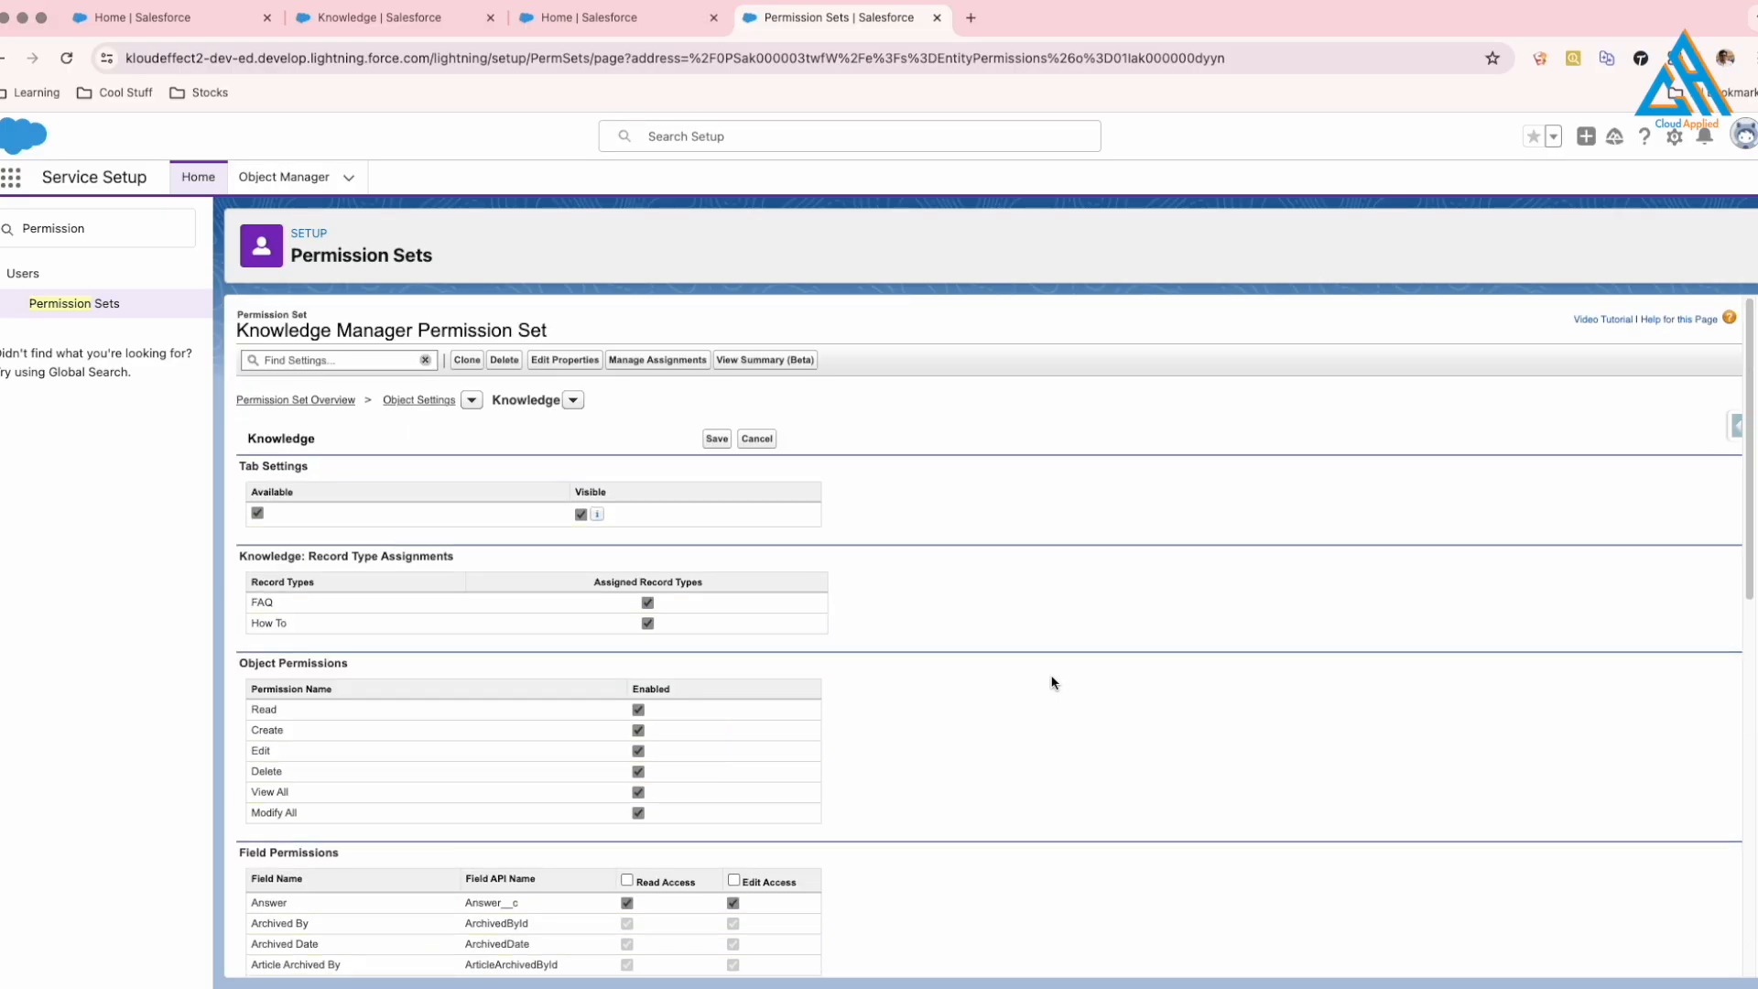
left_click(716, 439)
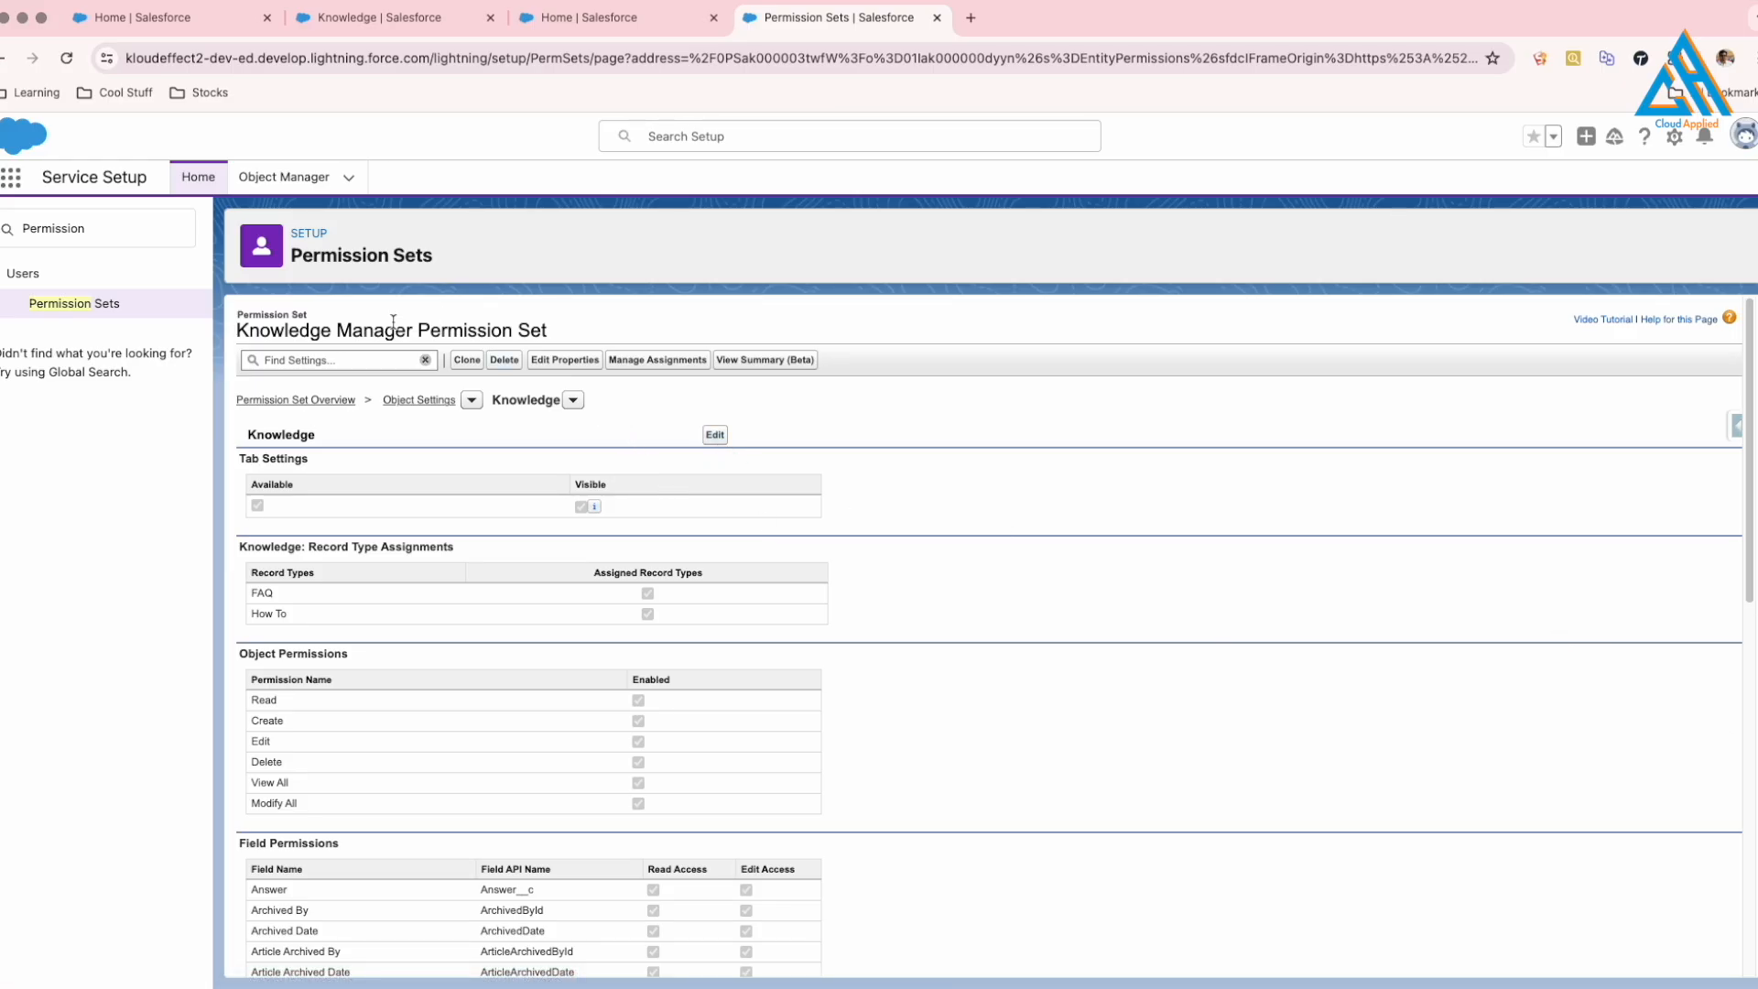
Return to the permission set overview and open its App Permissions for editing.
left_click(421, 401)
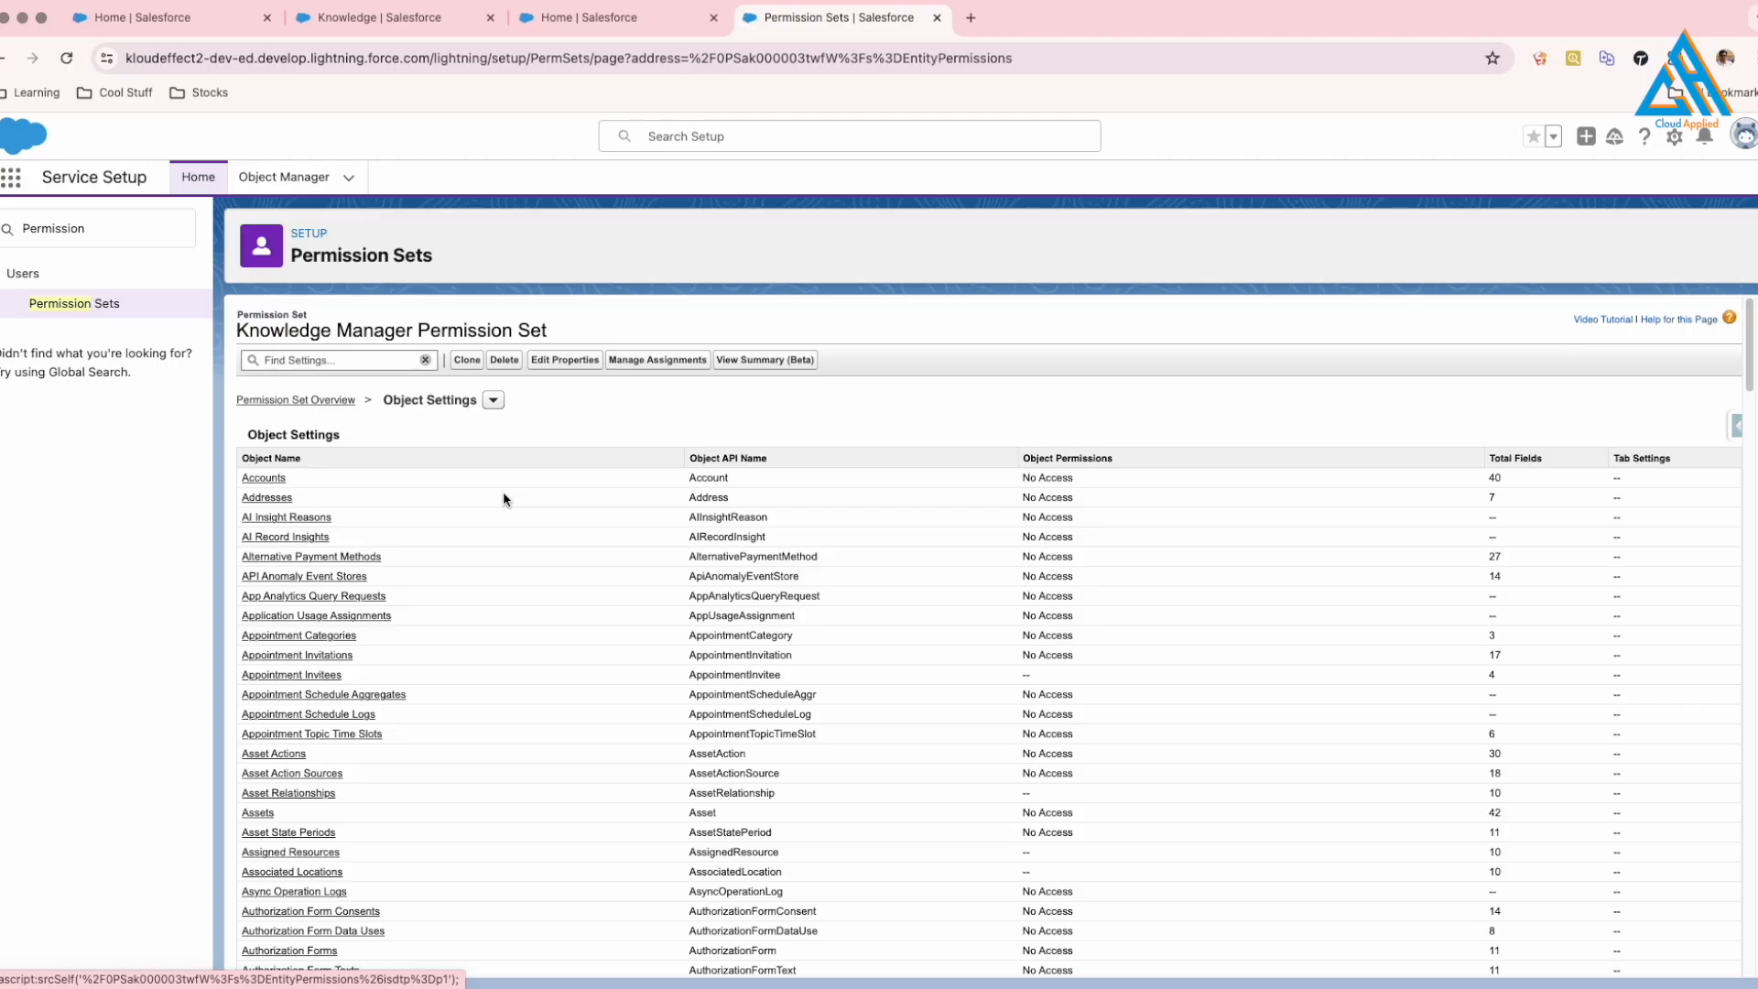
left_click(315, 403)
scroll(421, 641, "down", 5)
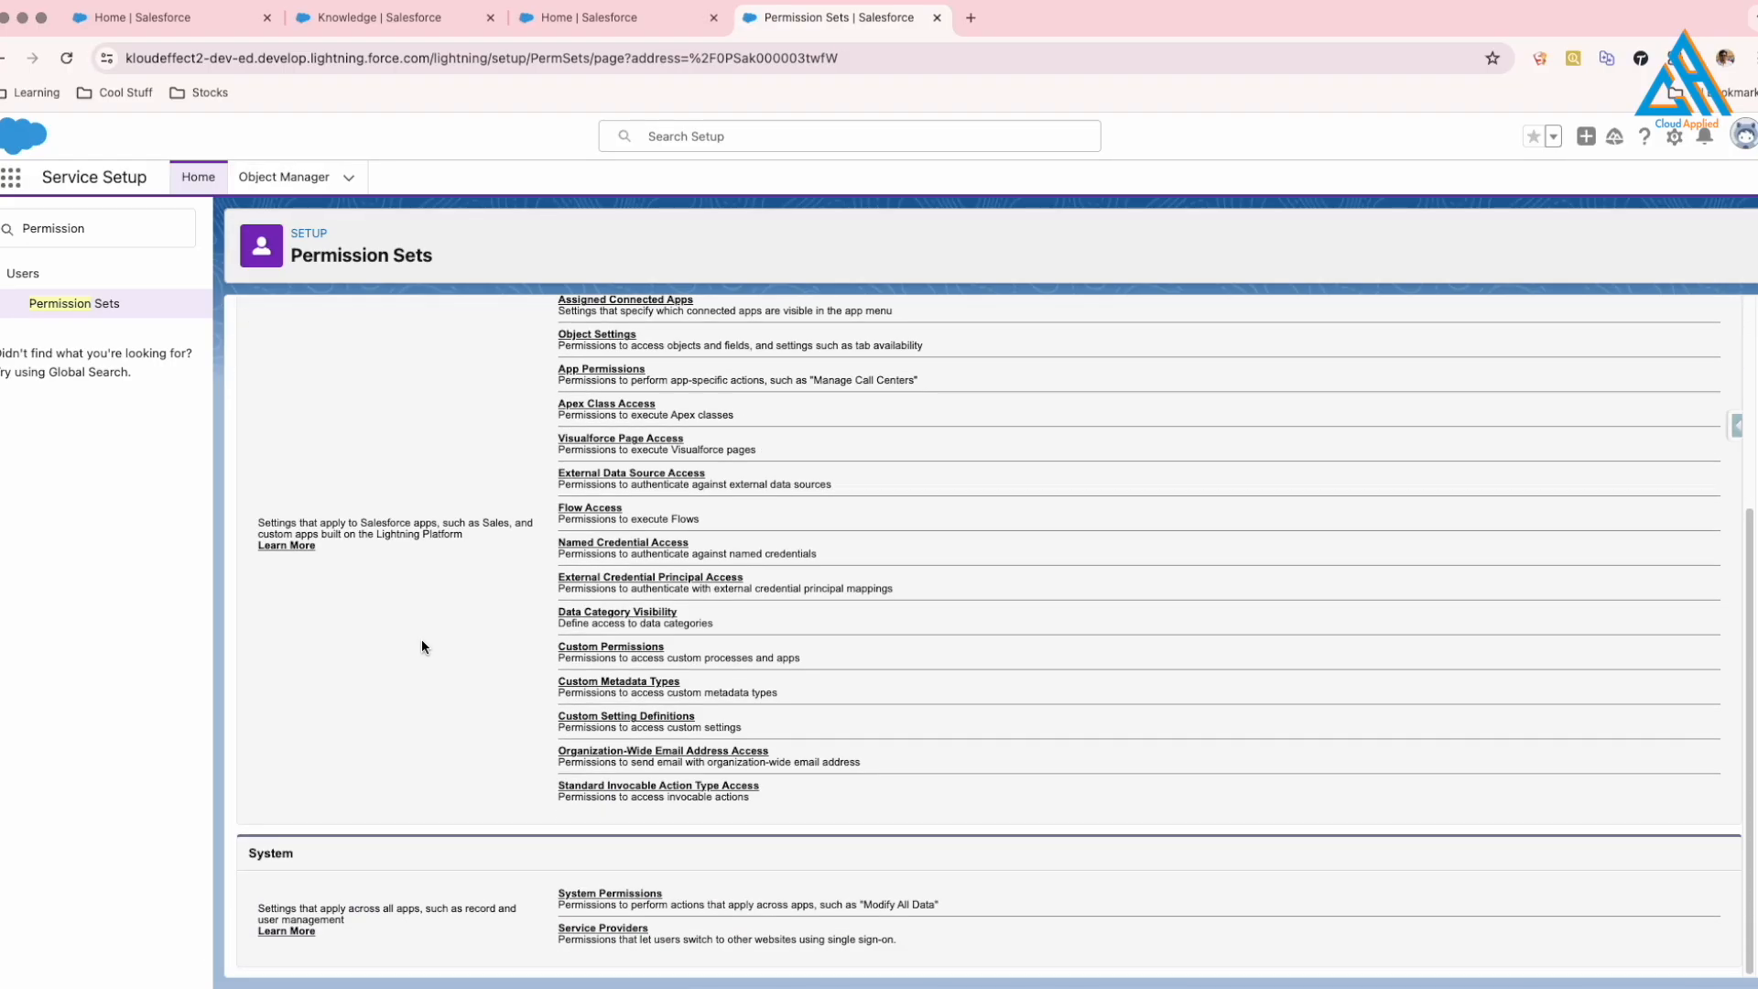
scroll(493, 728, "up", 3)
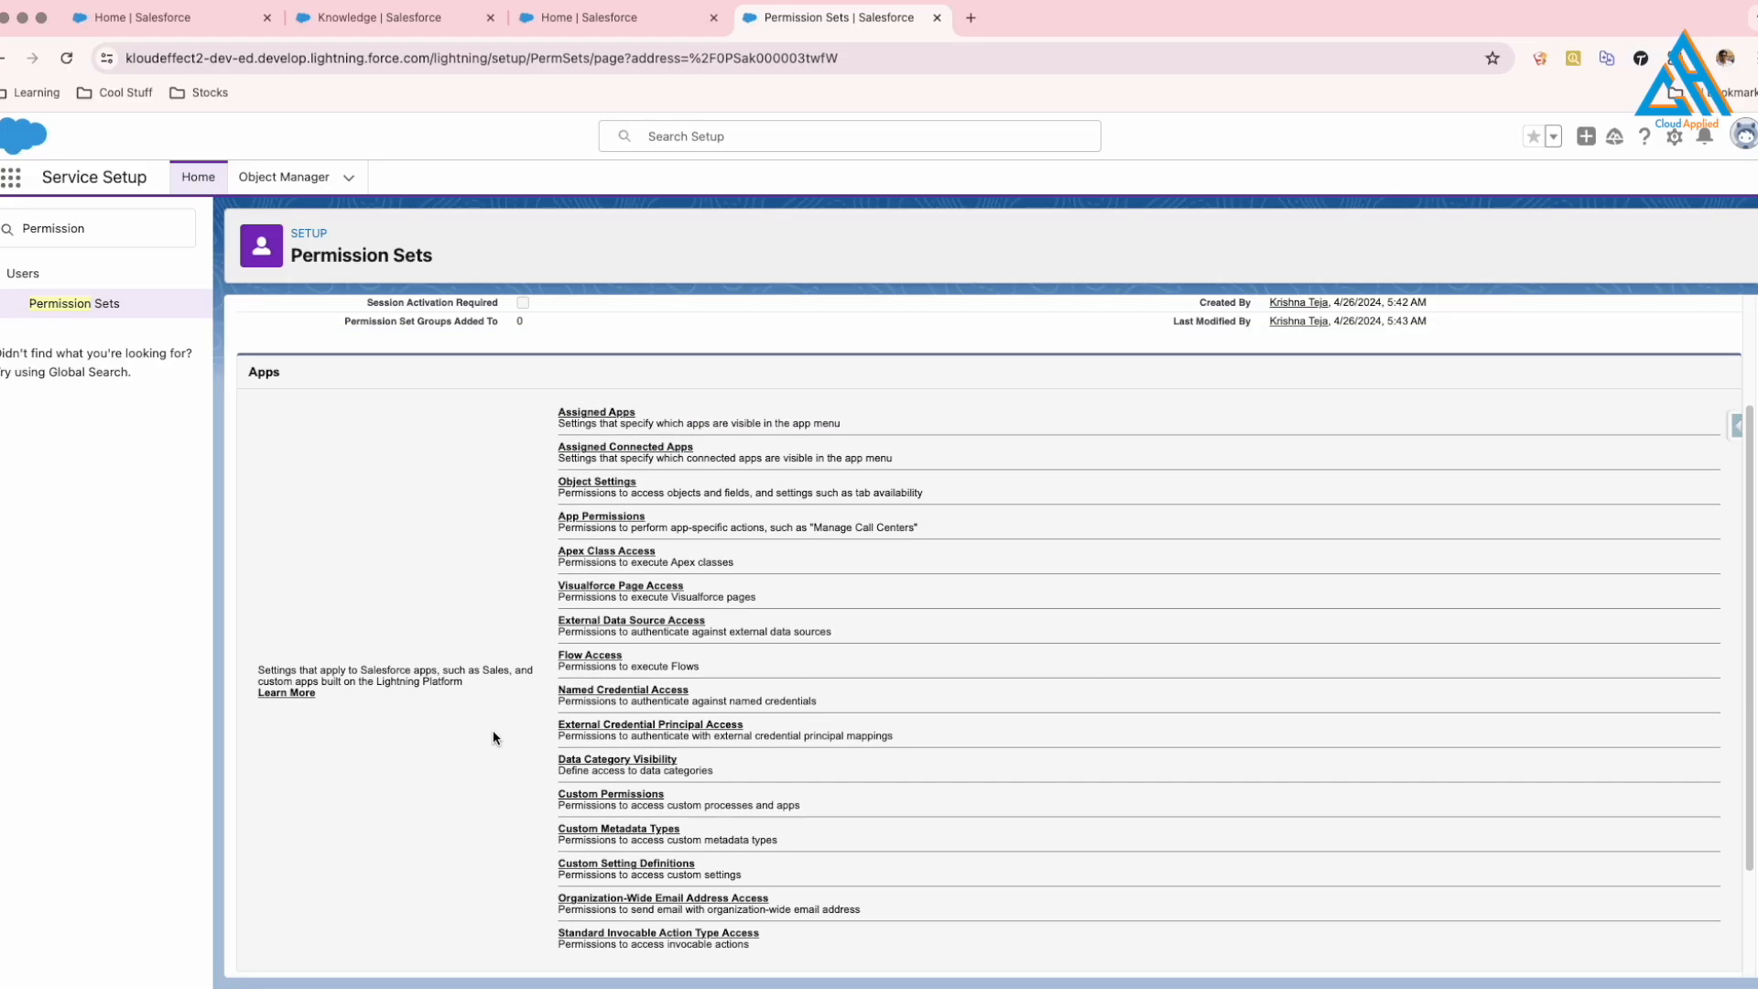
left_click(612, 518)
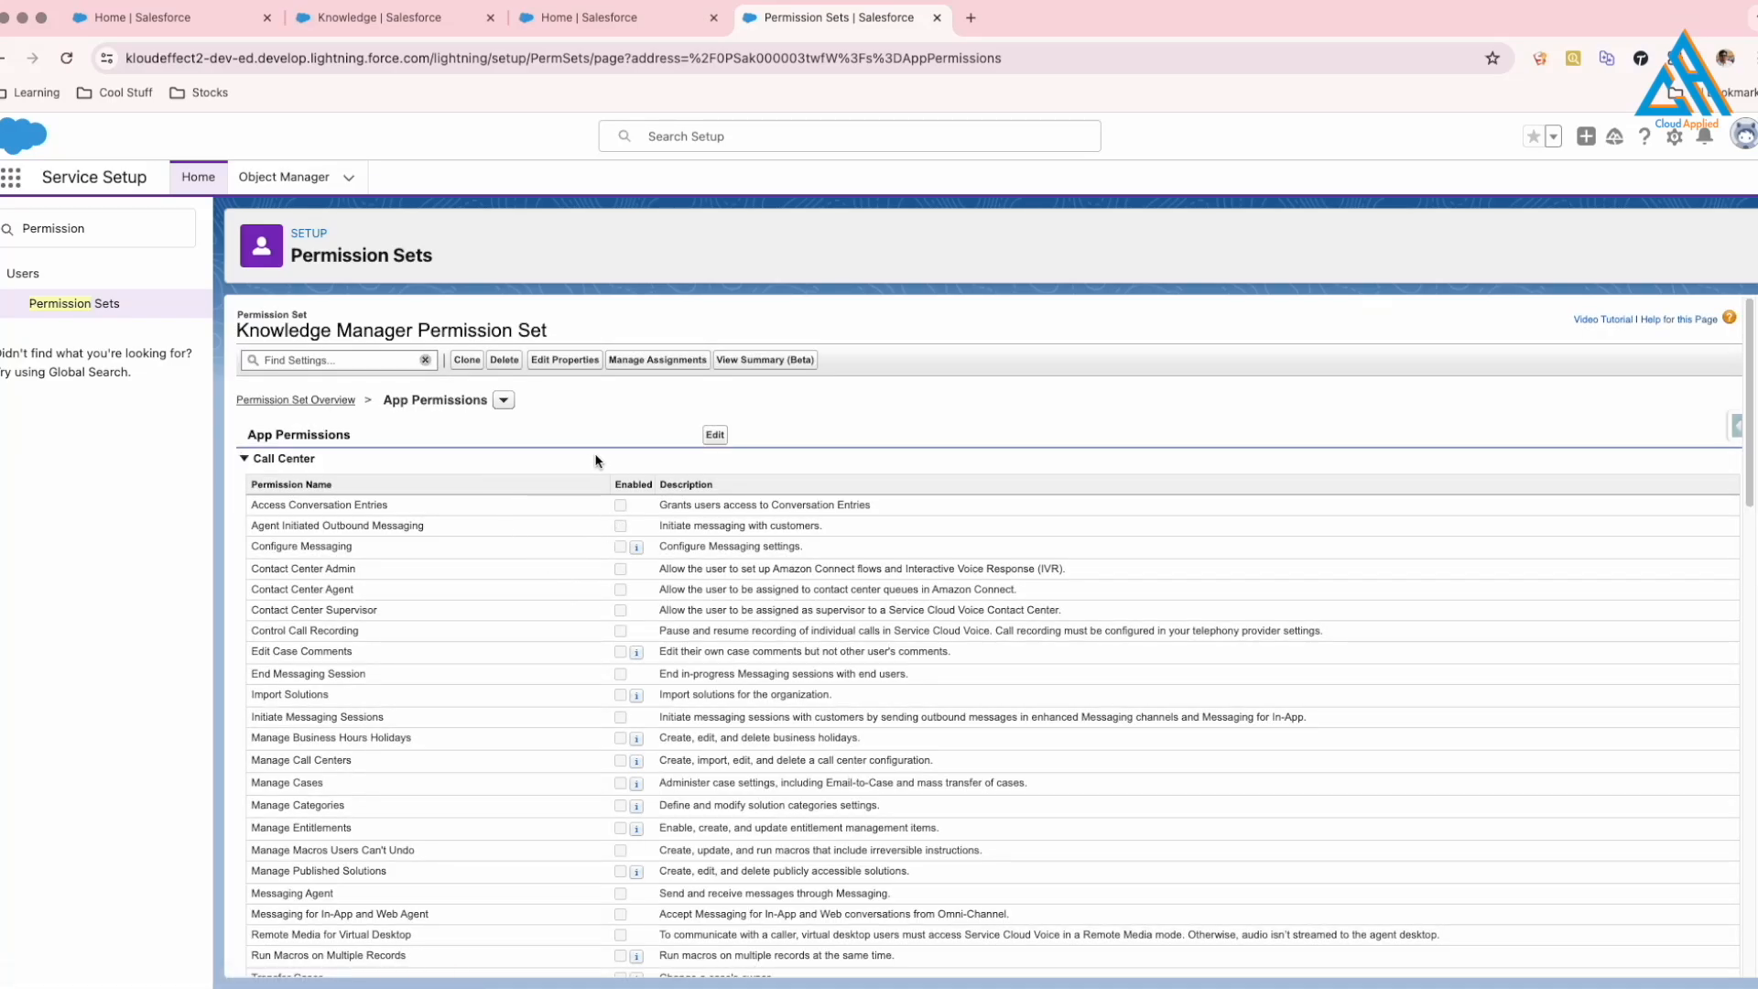
left_click(719, 436)
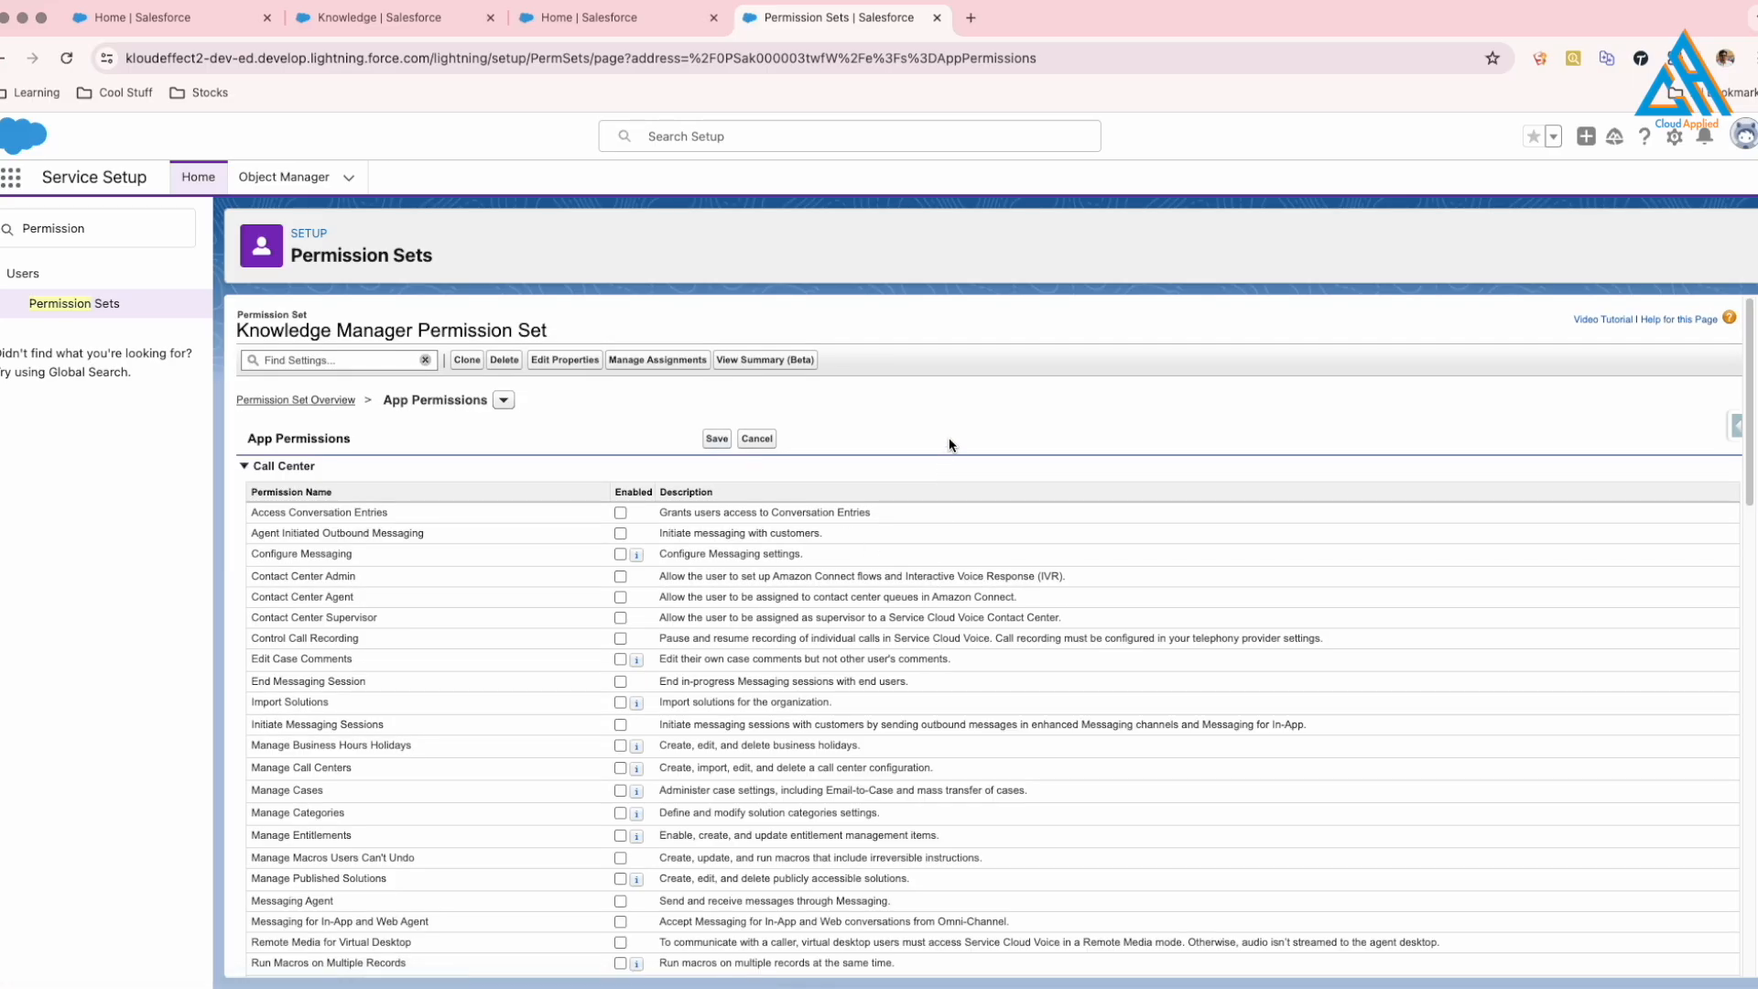
Enable the Manage Articles, Manage Knowledge Article Import/Export, Manage Salesforce Knowledge, Publish Articles and Share internal Knowledge articles externally app permissions and save them.
key("super+f")
type("Manage")
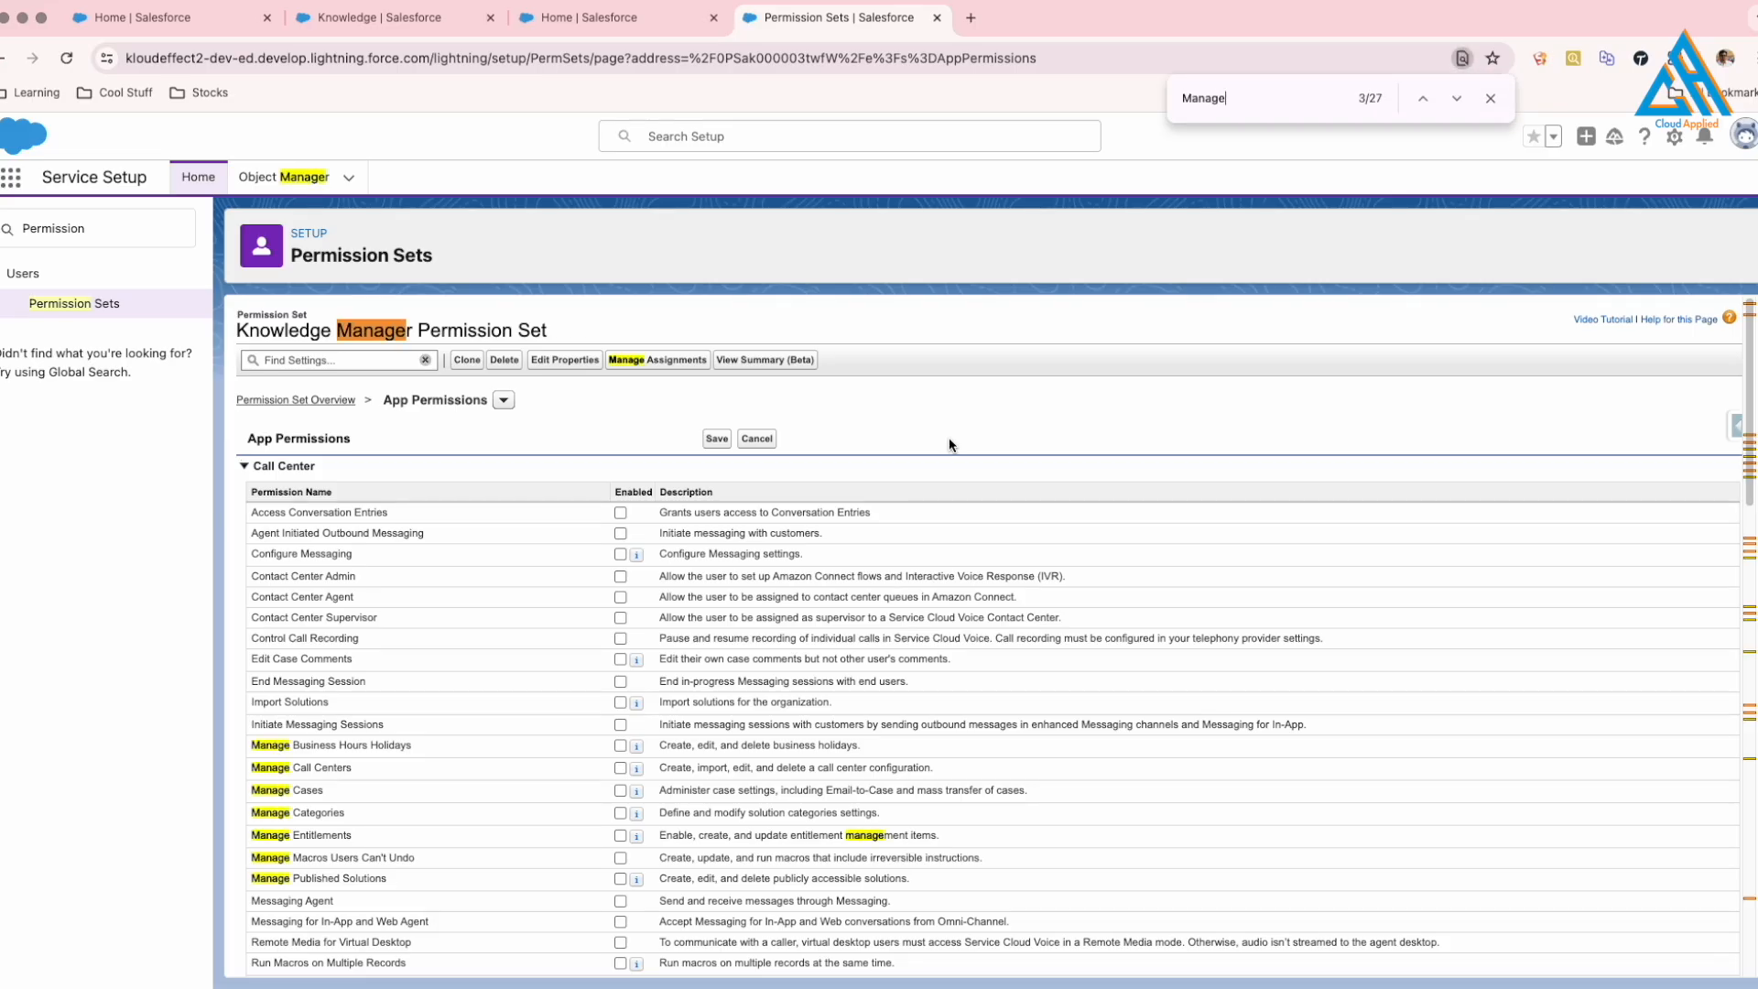
type(" Artic")
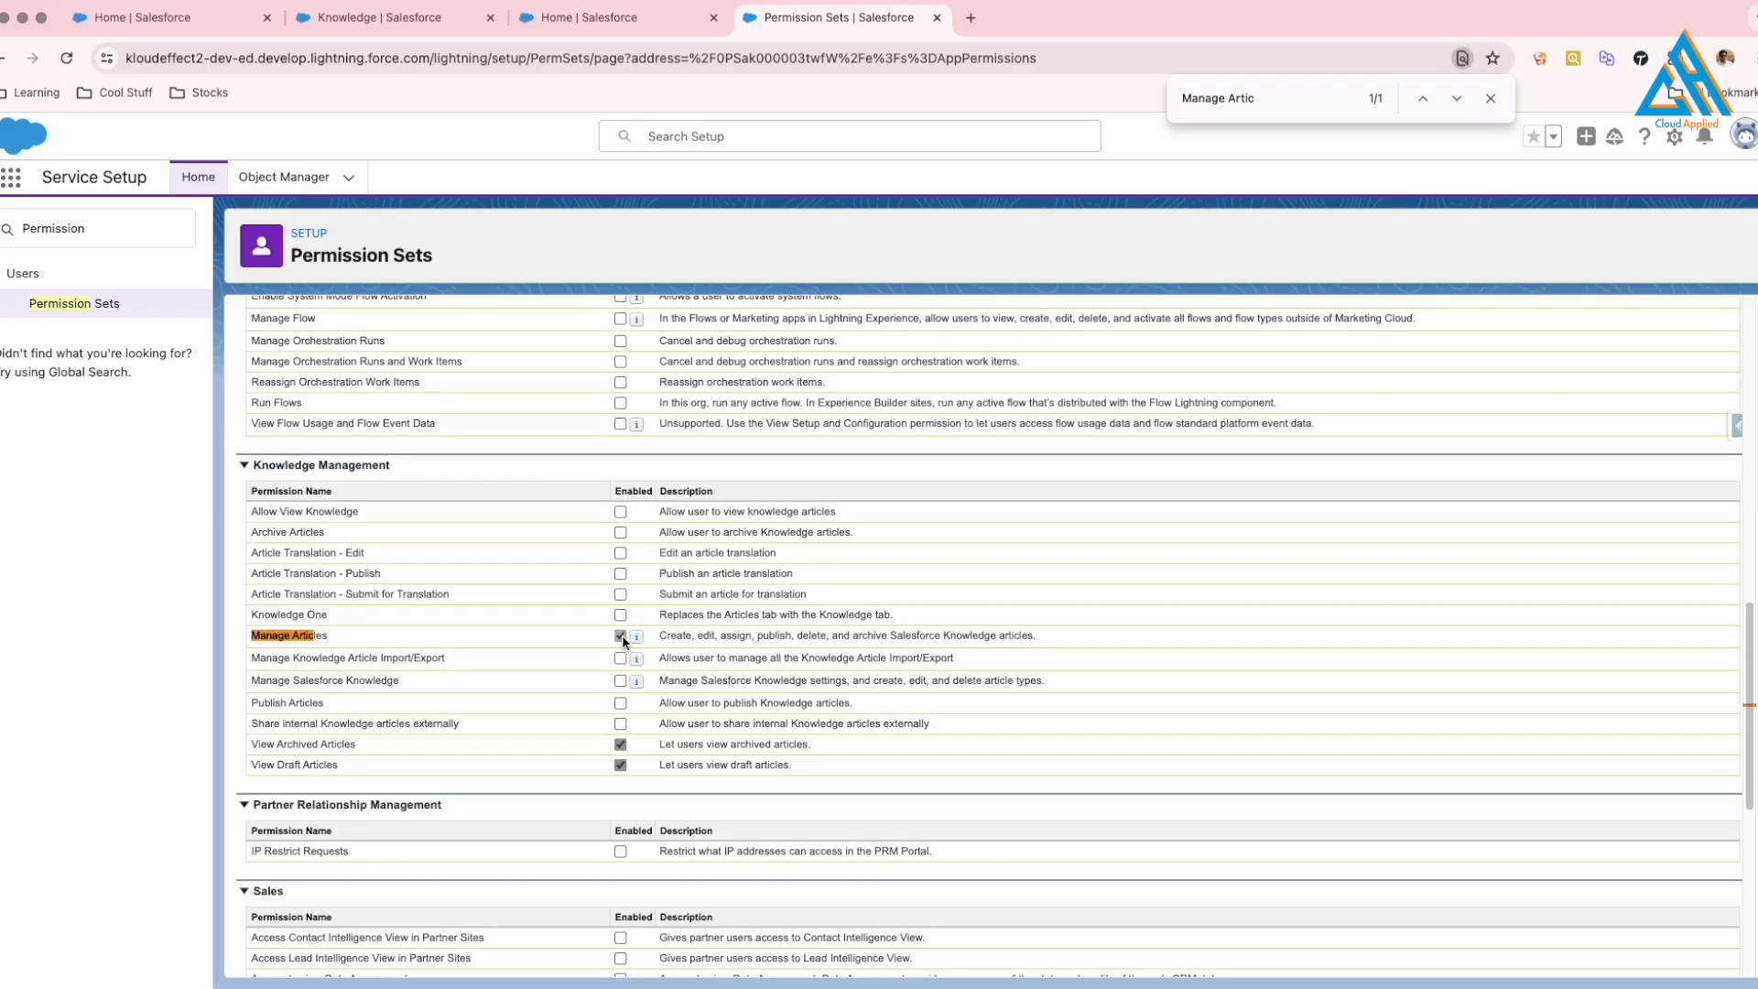
left_click(620, 659)
left_click(619, 682)
left_click(621, 703)
left_click(621, 724)
scroll(877, 540, "up", 15)
left_click(716, 439)
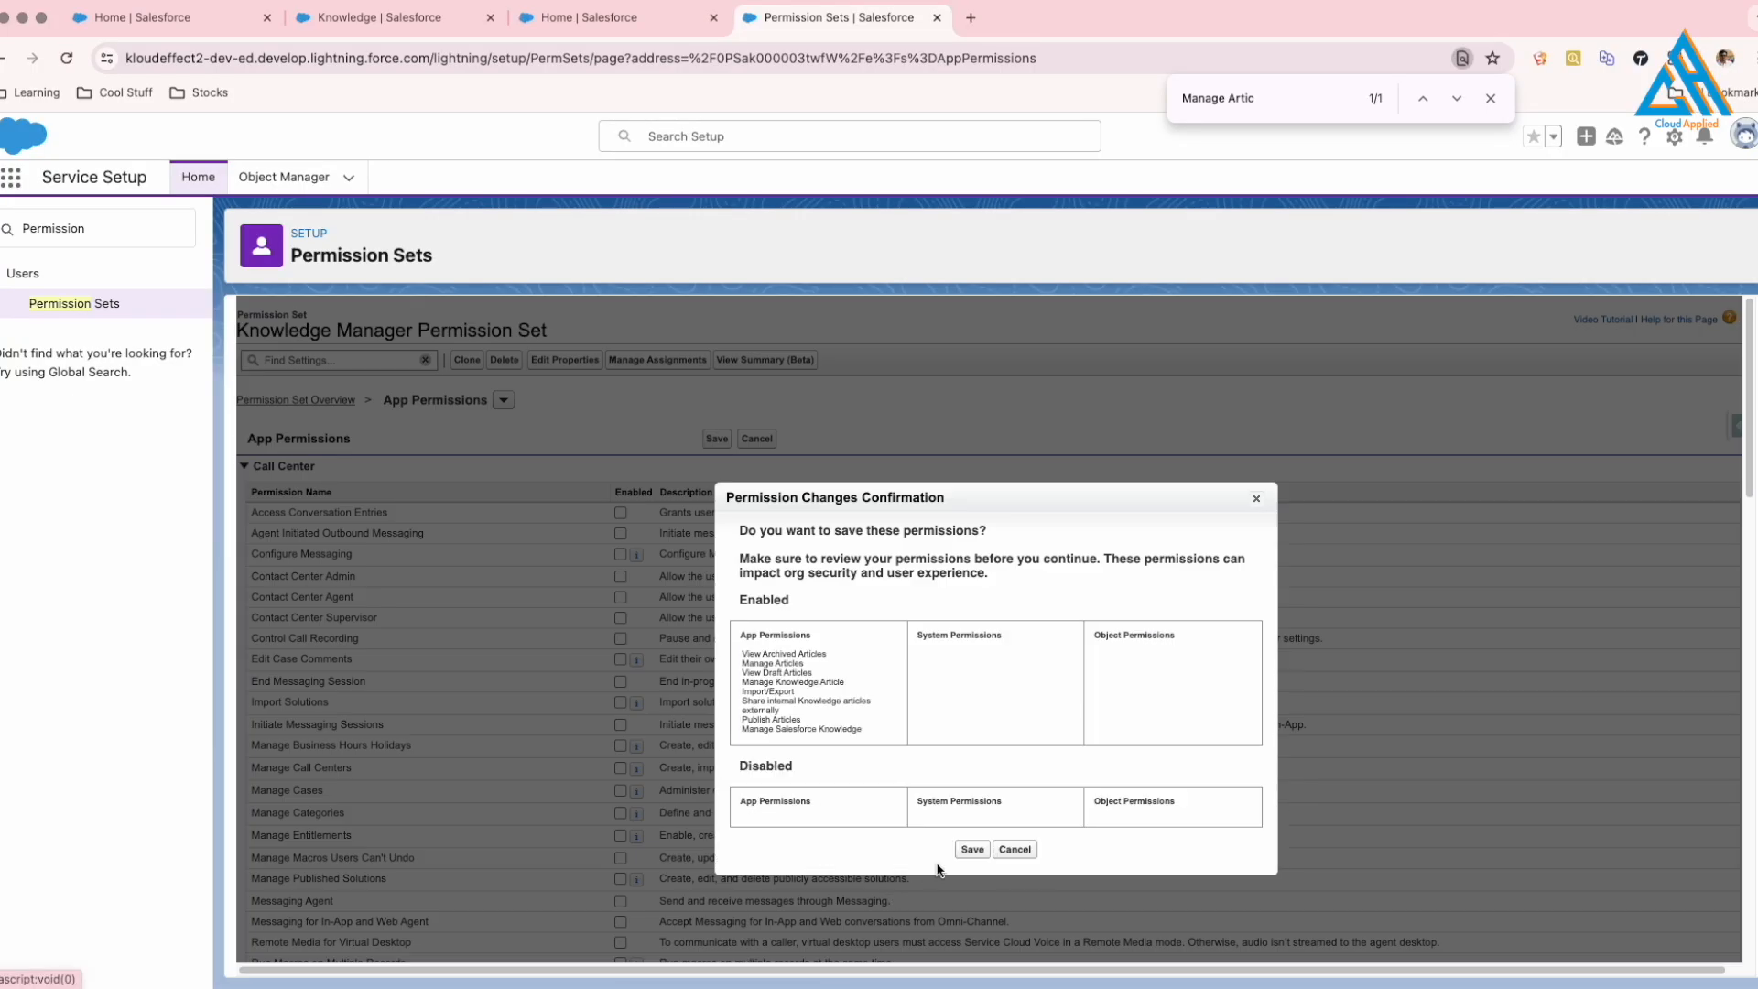
left_click(974, 850)
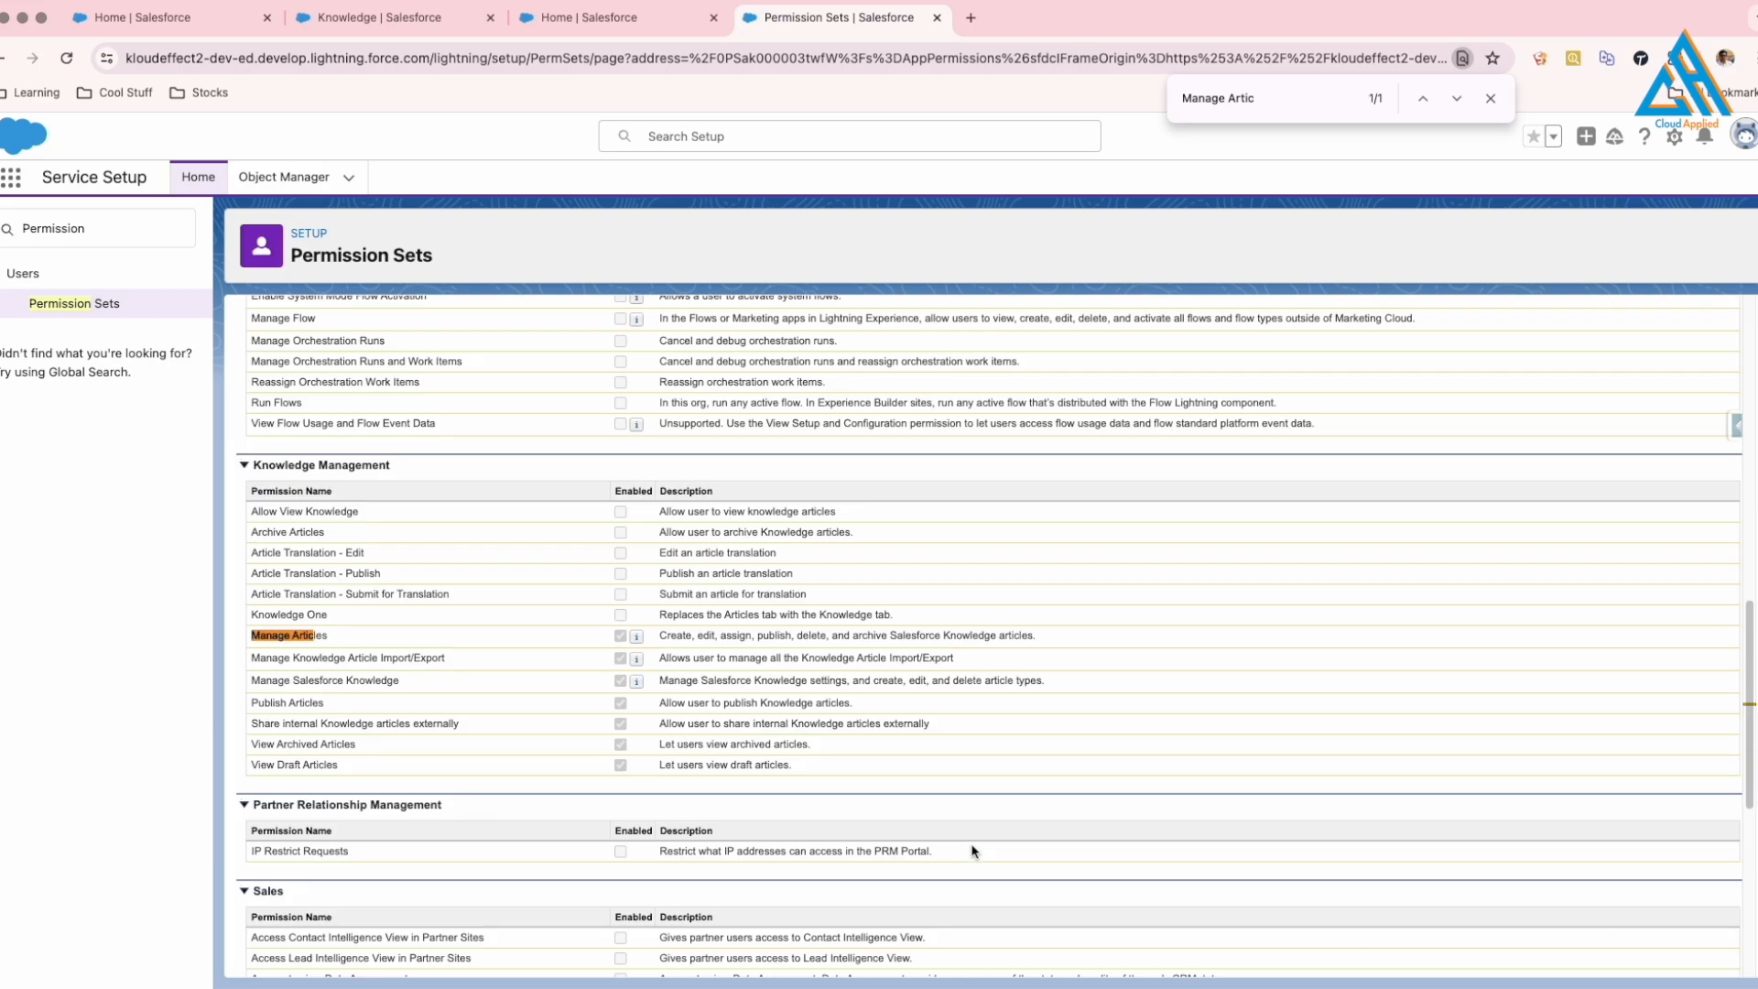
Return to the permission set overview and open its System Permissions for editing.
scroll(567, 764, "down", 4)
scroll(567, 769, "up", 13)
scroll(568, 768, "down", 15)
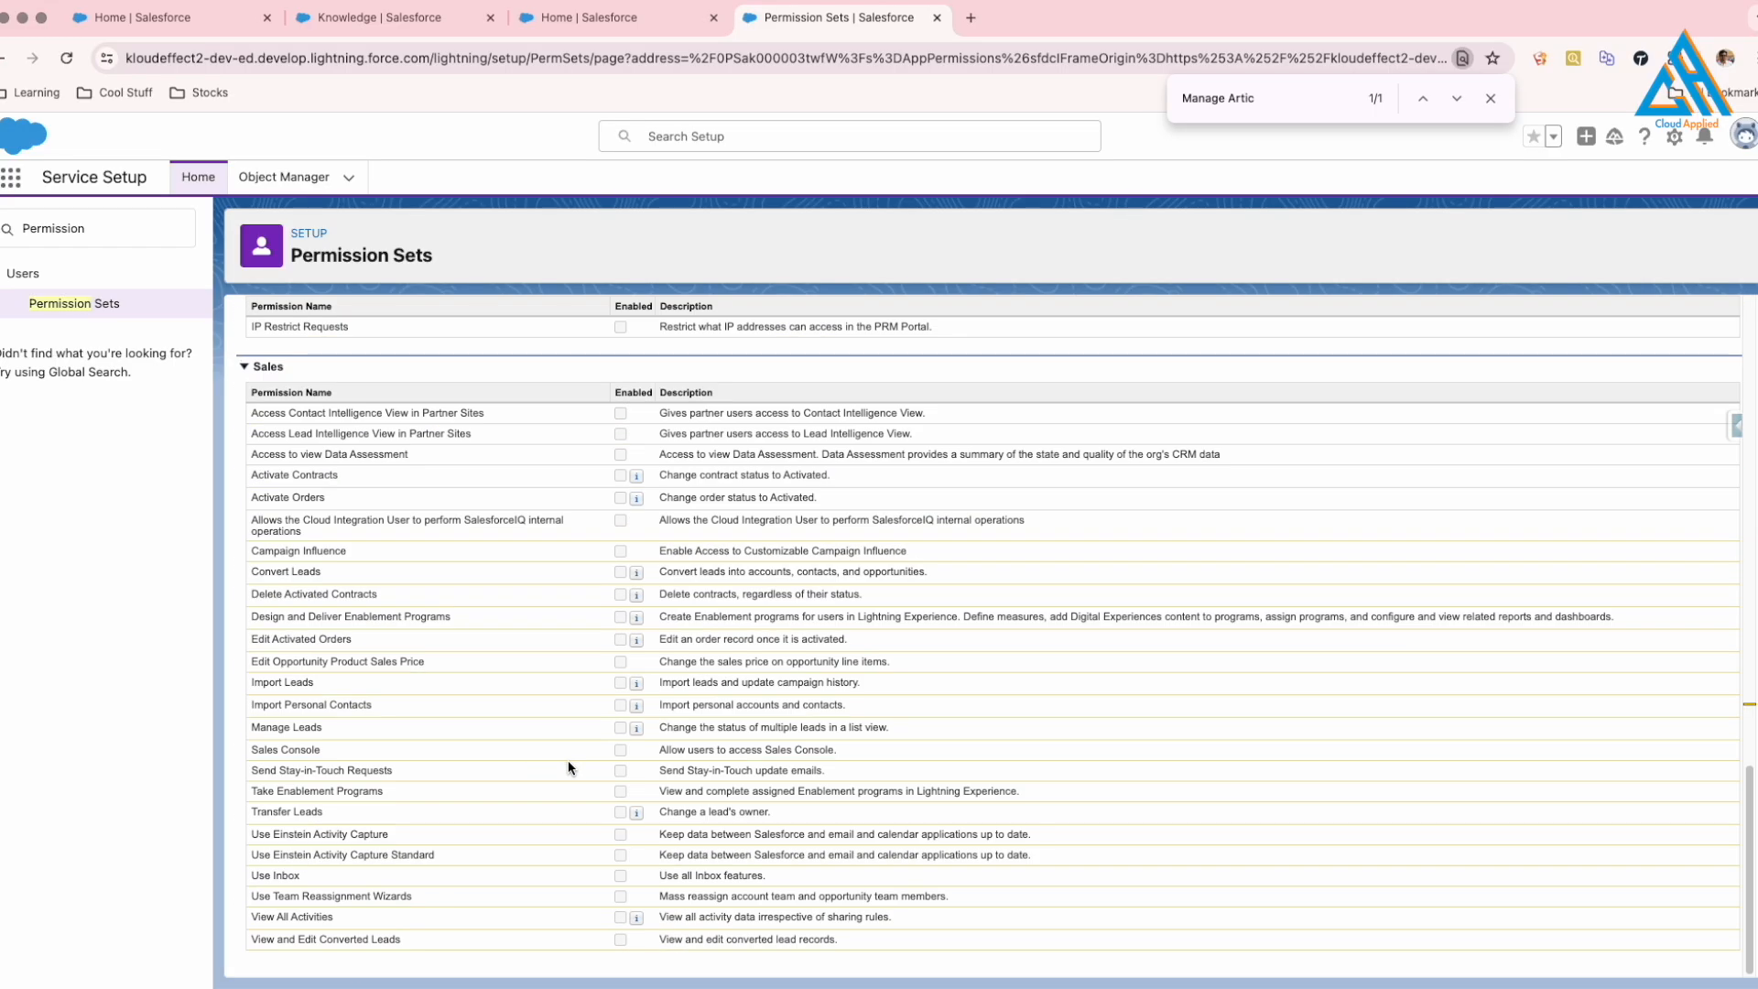
scroll(568, 767, "up", 13)
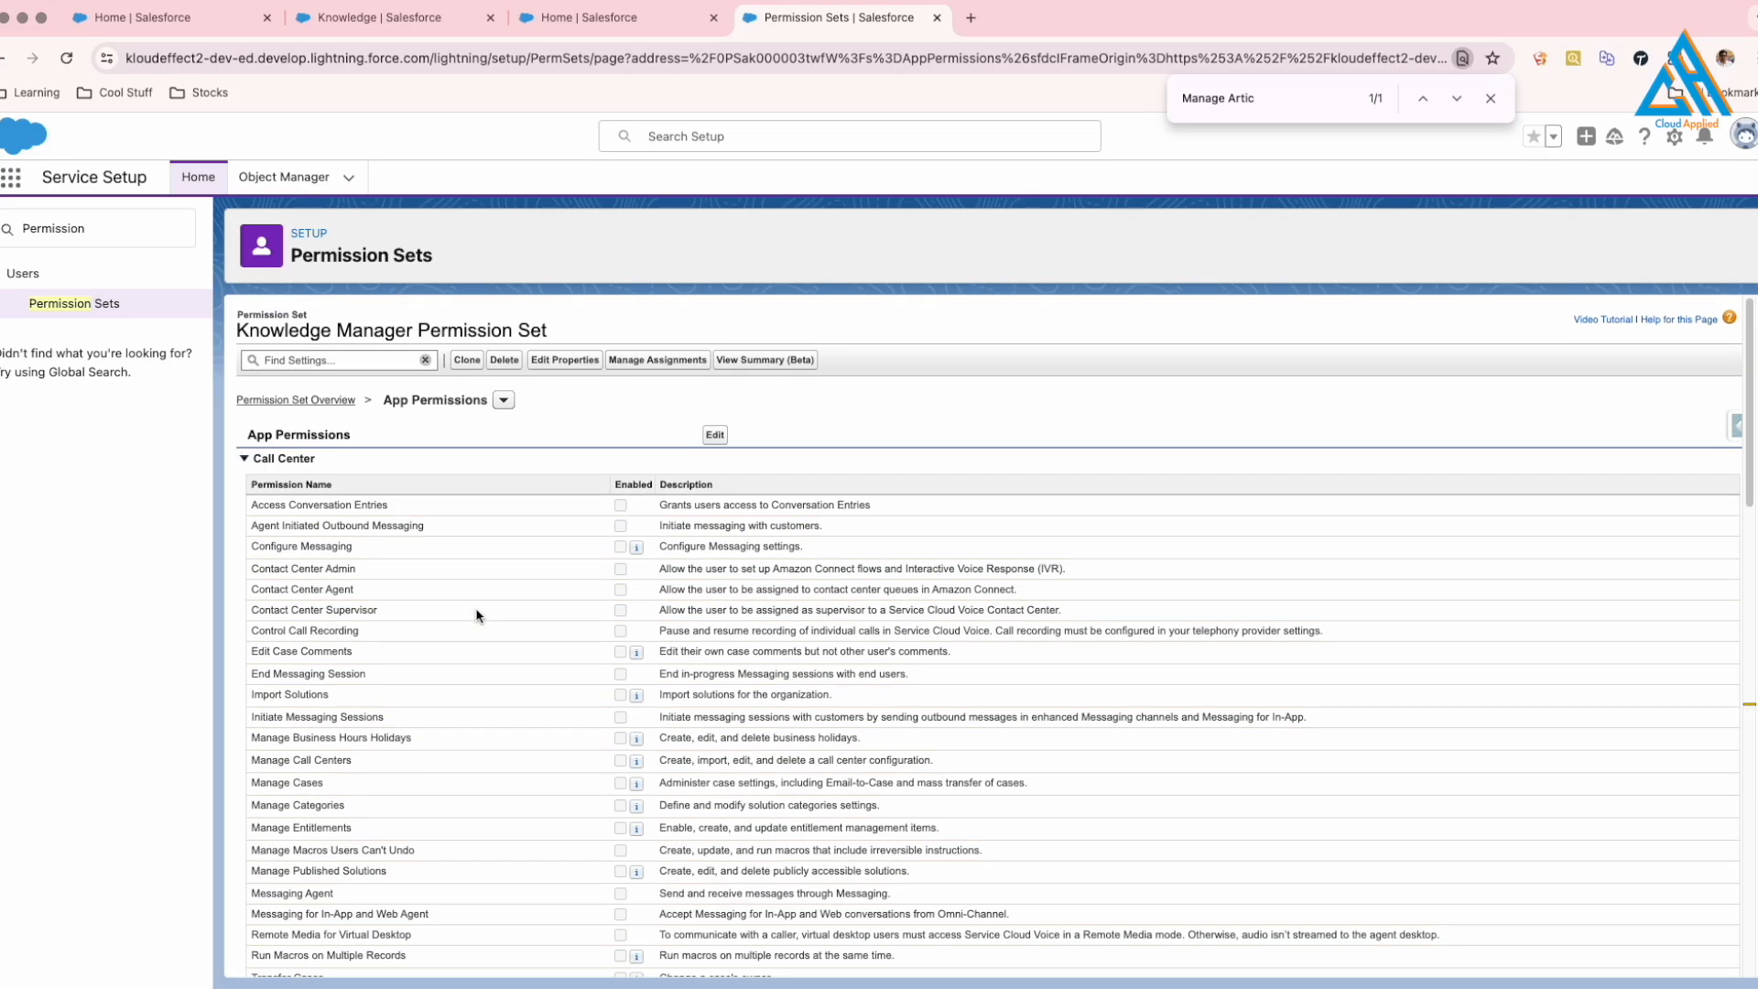
scroll(440, 609, "down", 15)
scroll(439, 609, "up", 15)
left_click(338, 394)
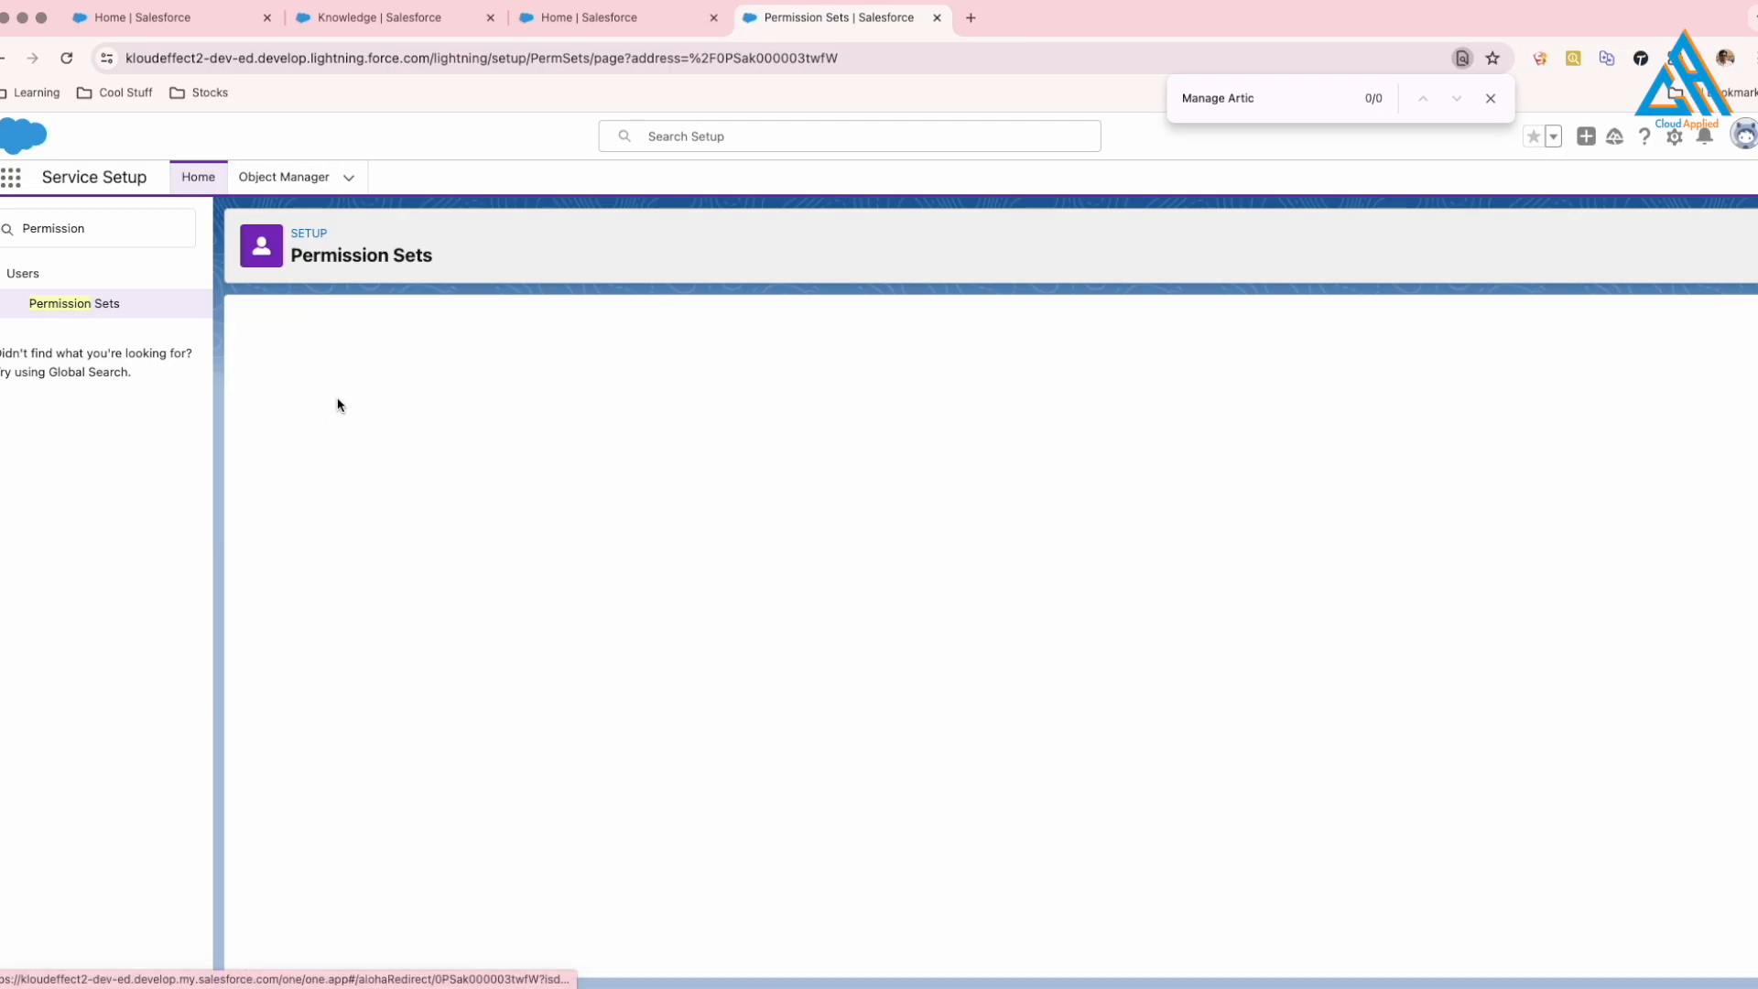
scroll(534, 834, "down", 5)
left_click(614, 894)
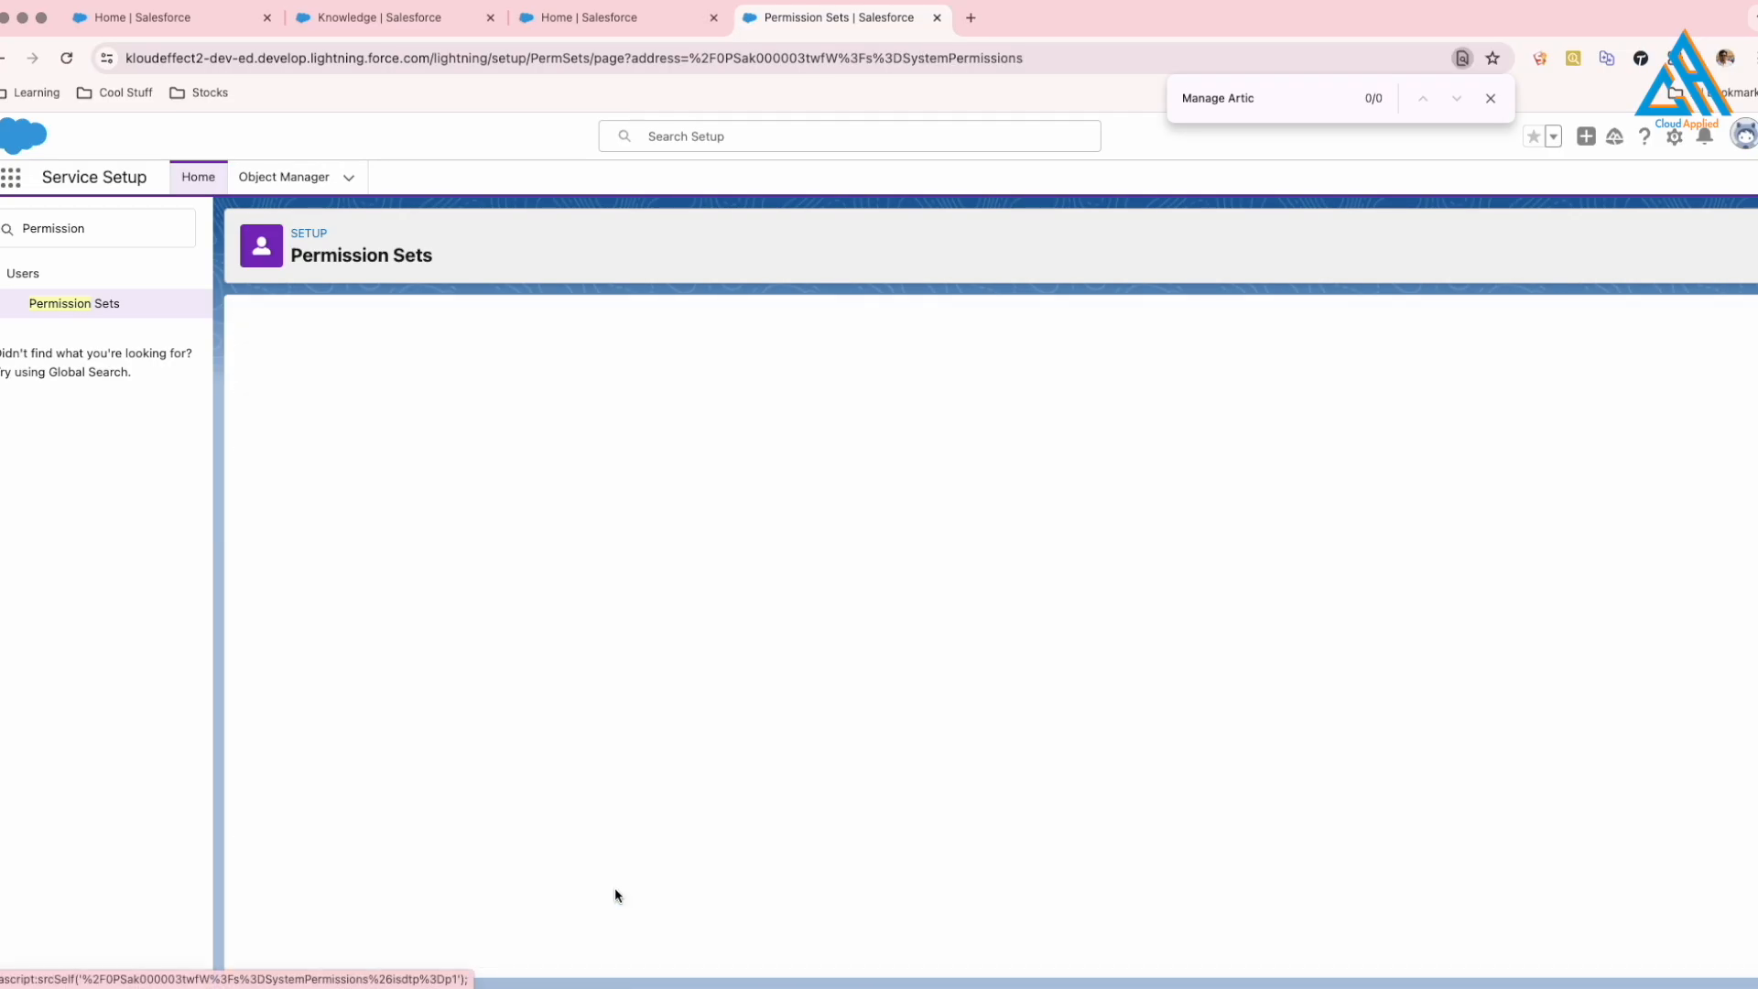
left_click(721, 438)
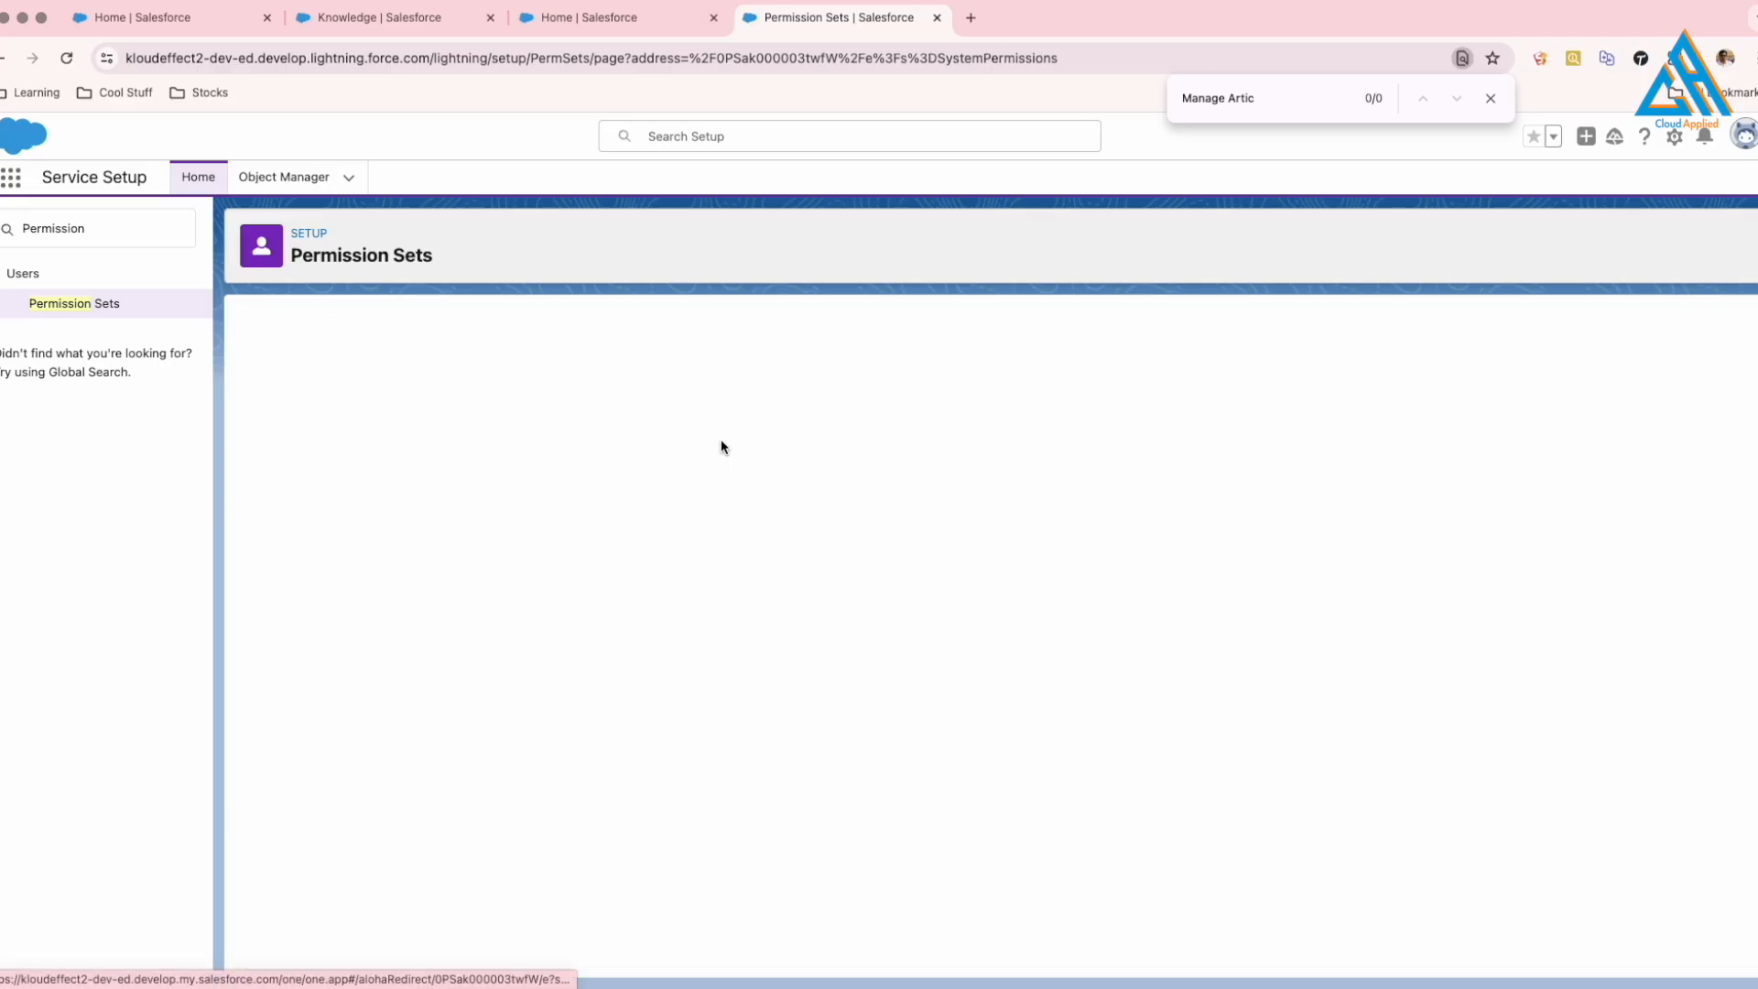
Find and enable the Manage Data Categories system permission, and save the permission changes.
key("BackSpace")
key("BackSpace")
key("BackSpace")
key("BackSpace")
key("BackSpace")
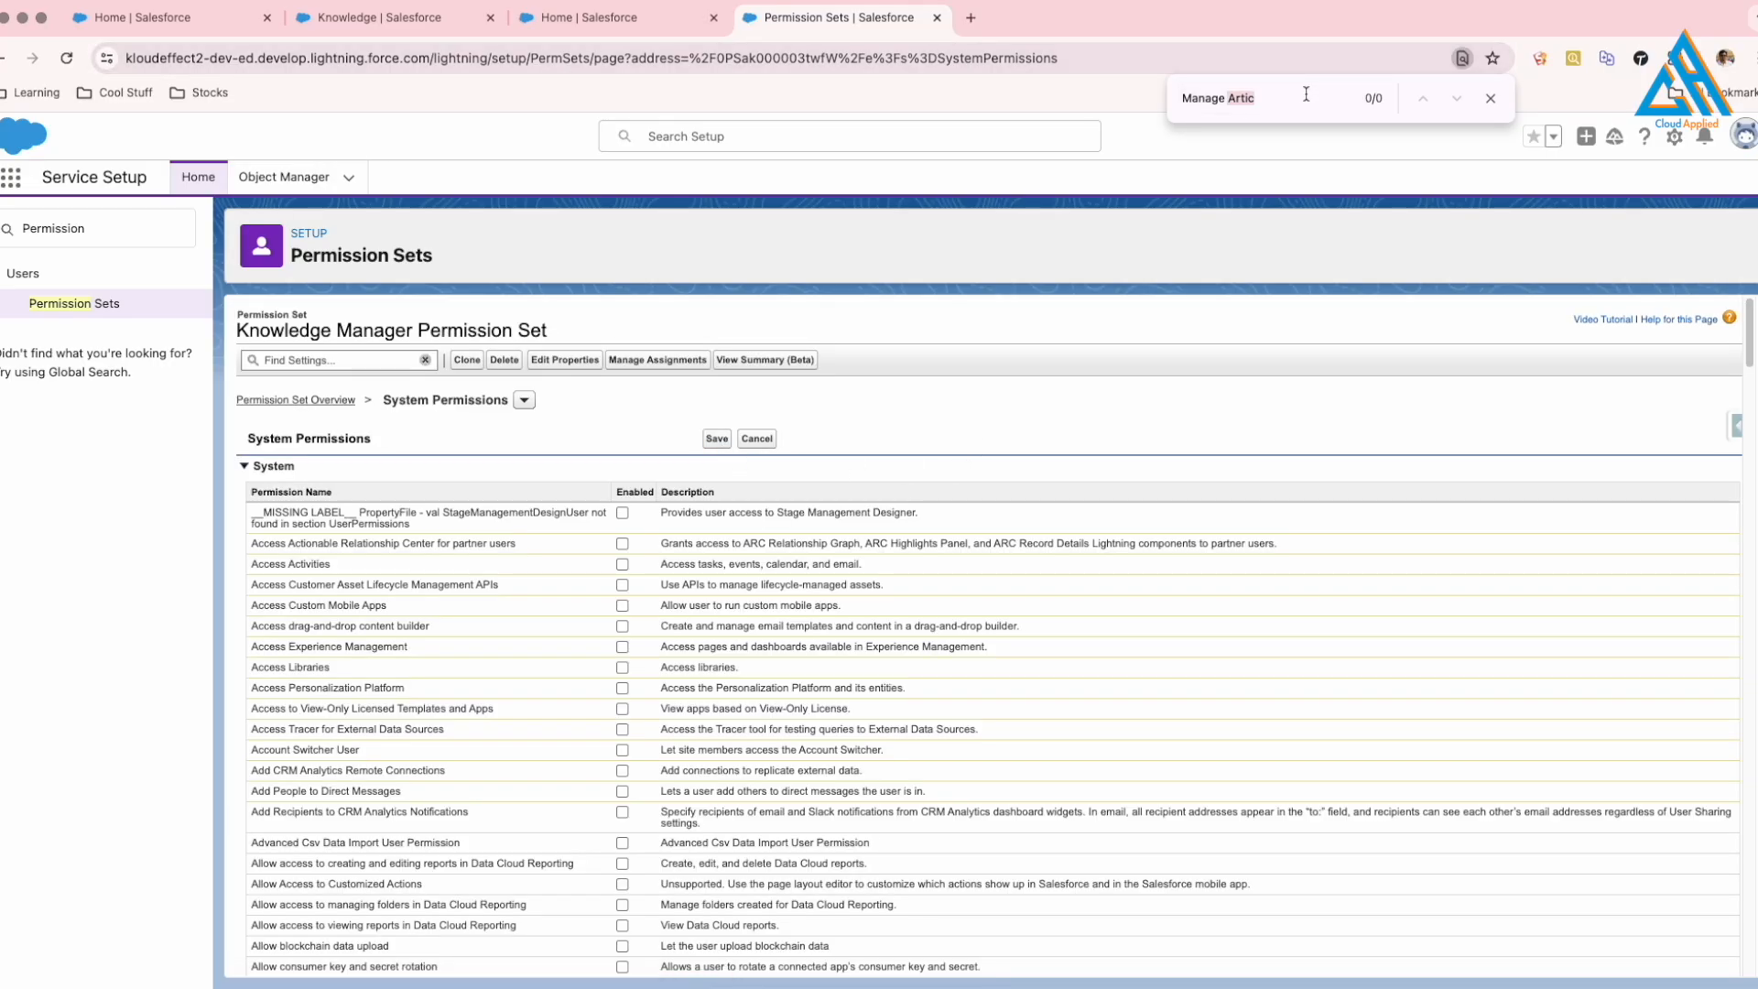
type("Data")
left_click(622, 659)
scroll(641, 641, "up", 15)
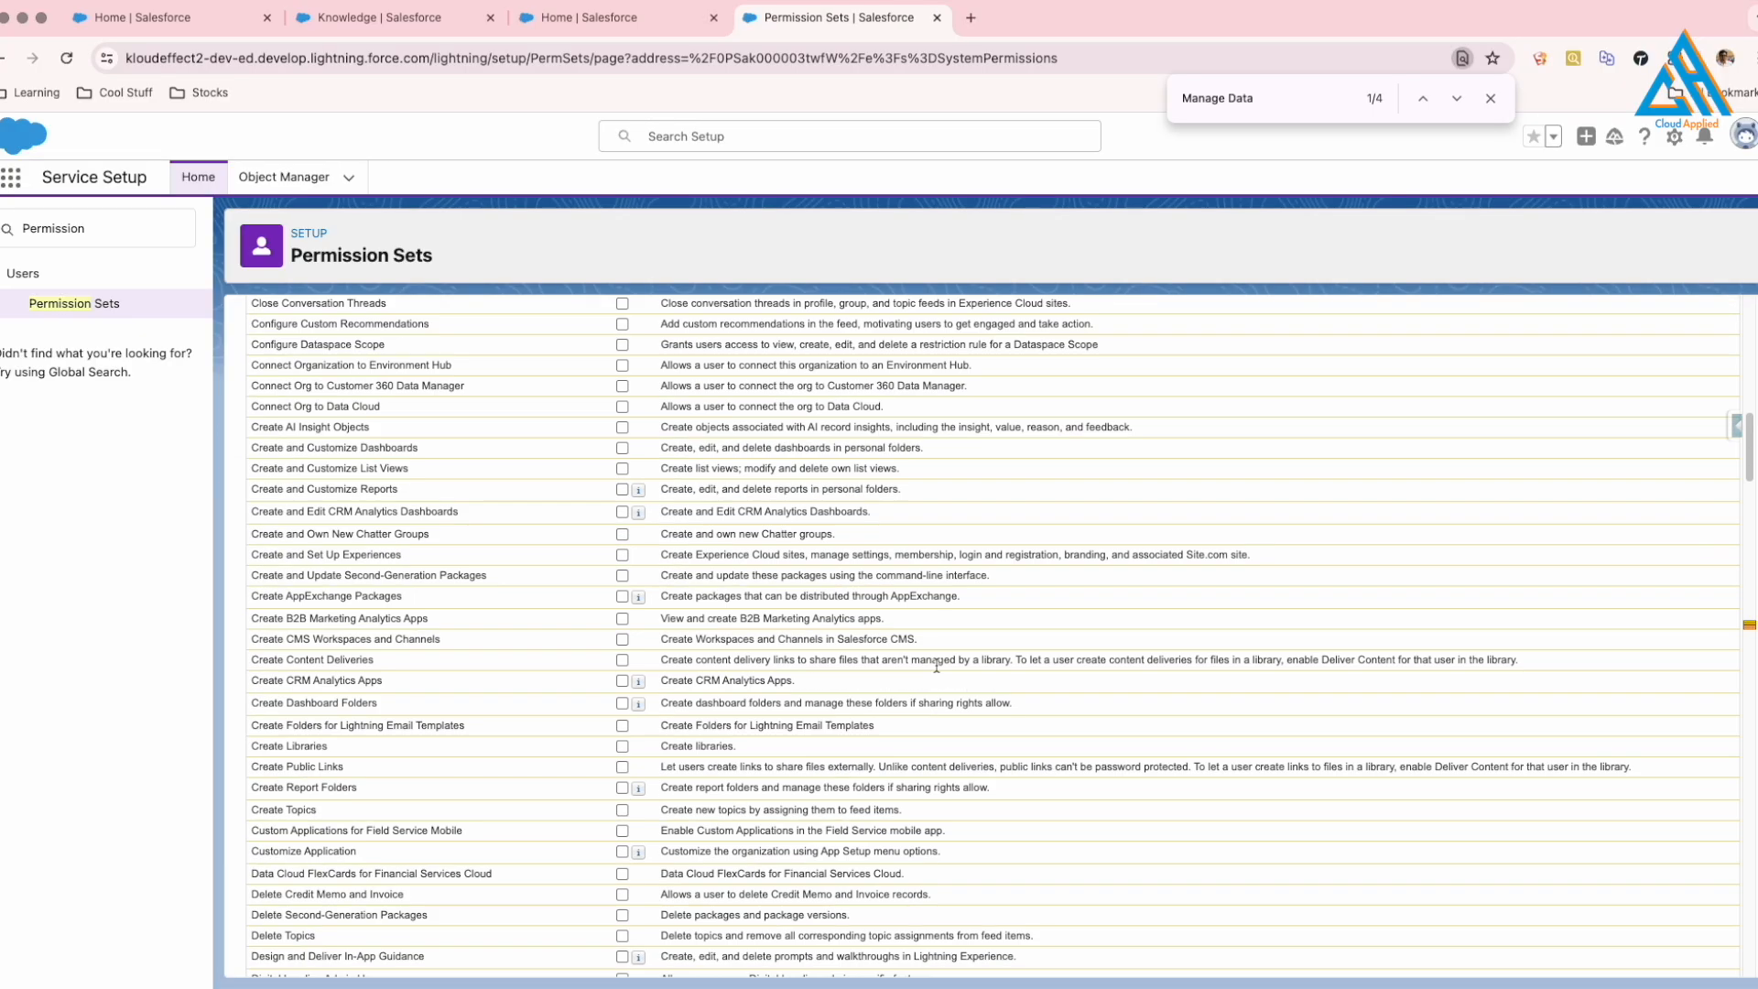
left_click(719, 440)
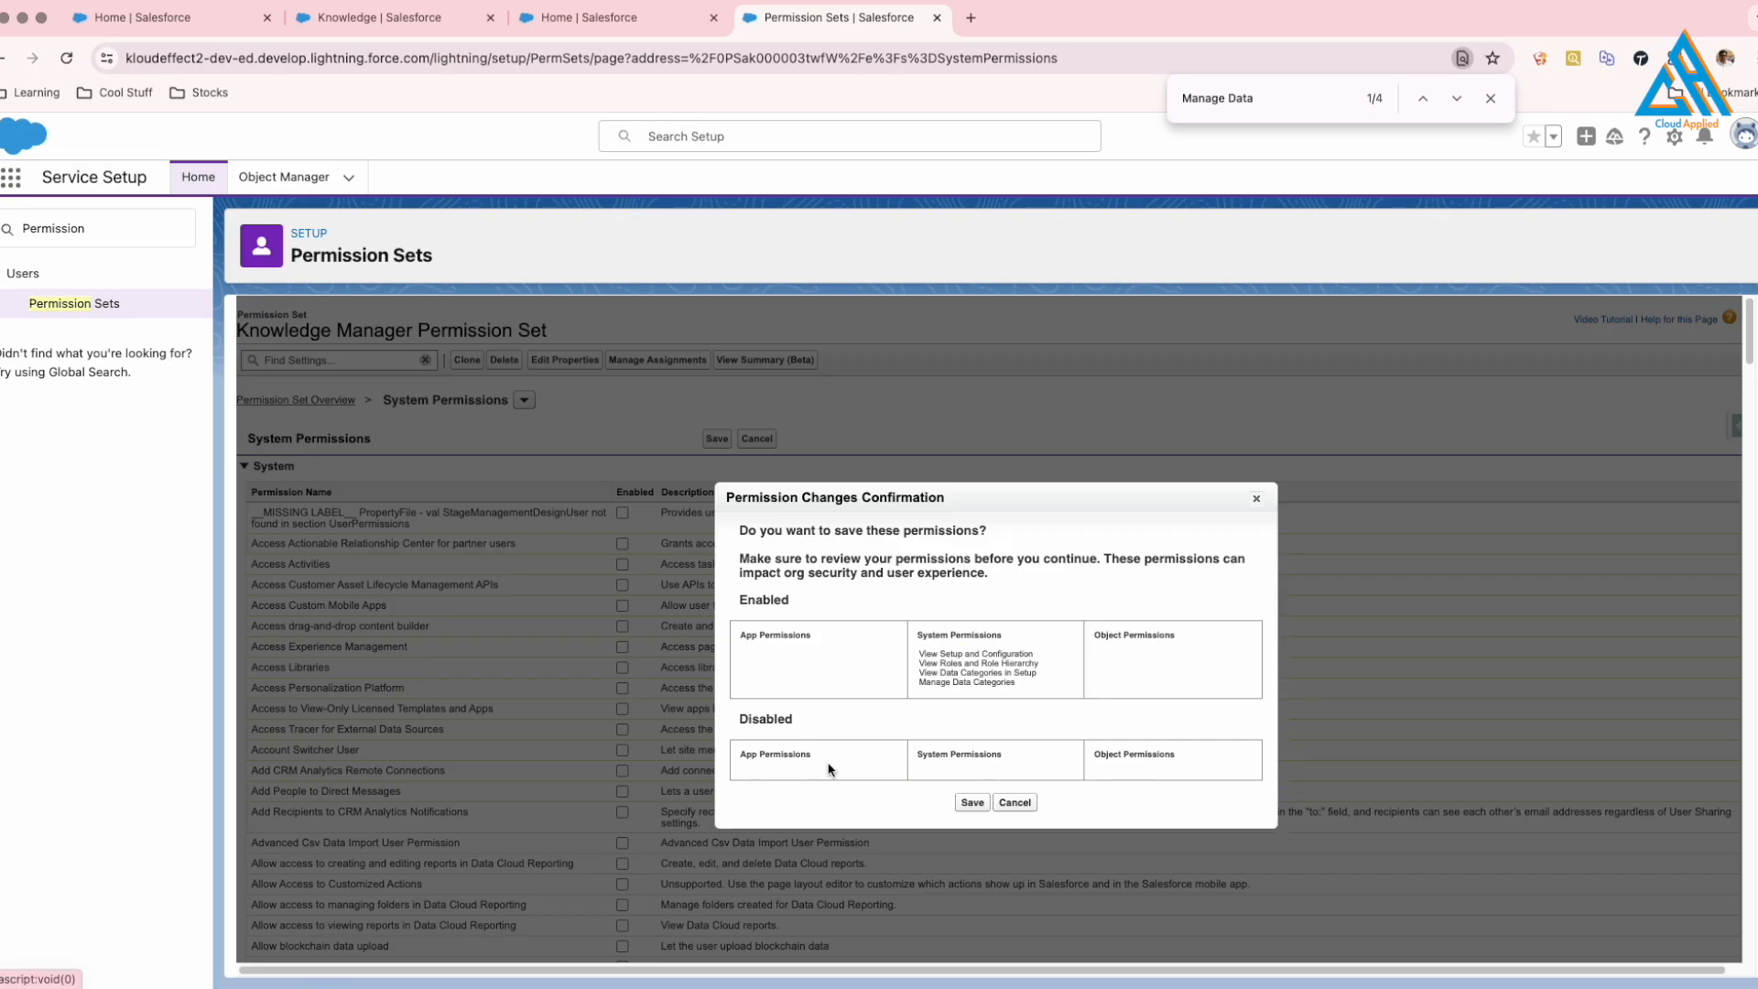
left_click(973, 806)
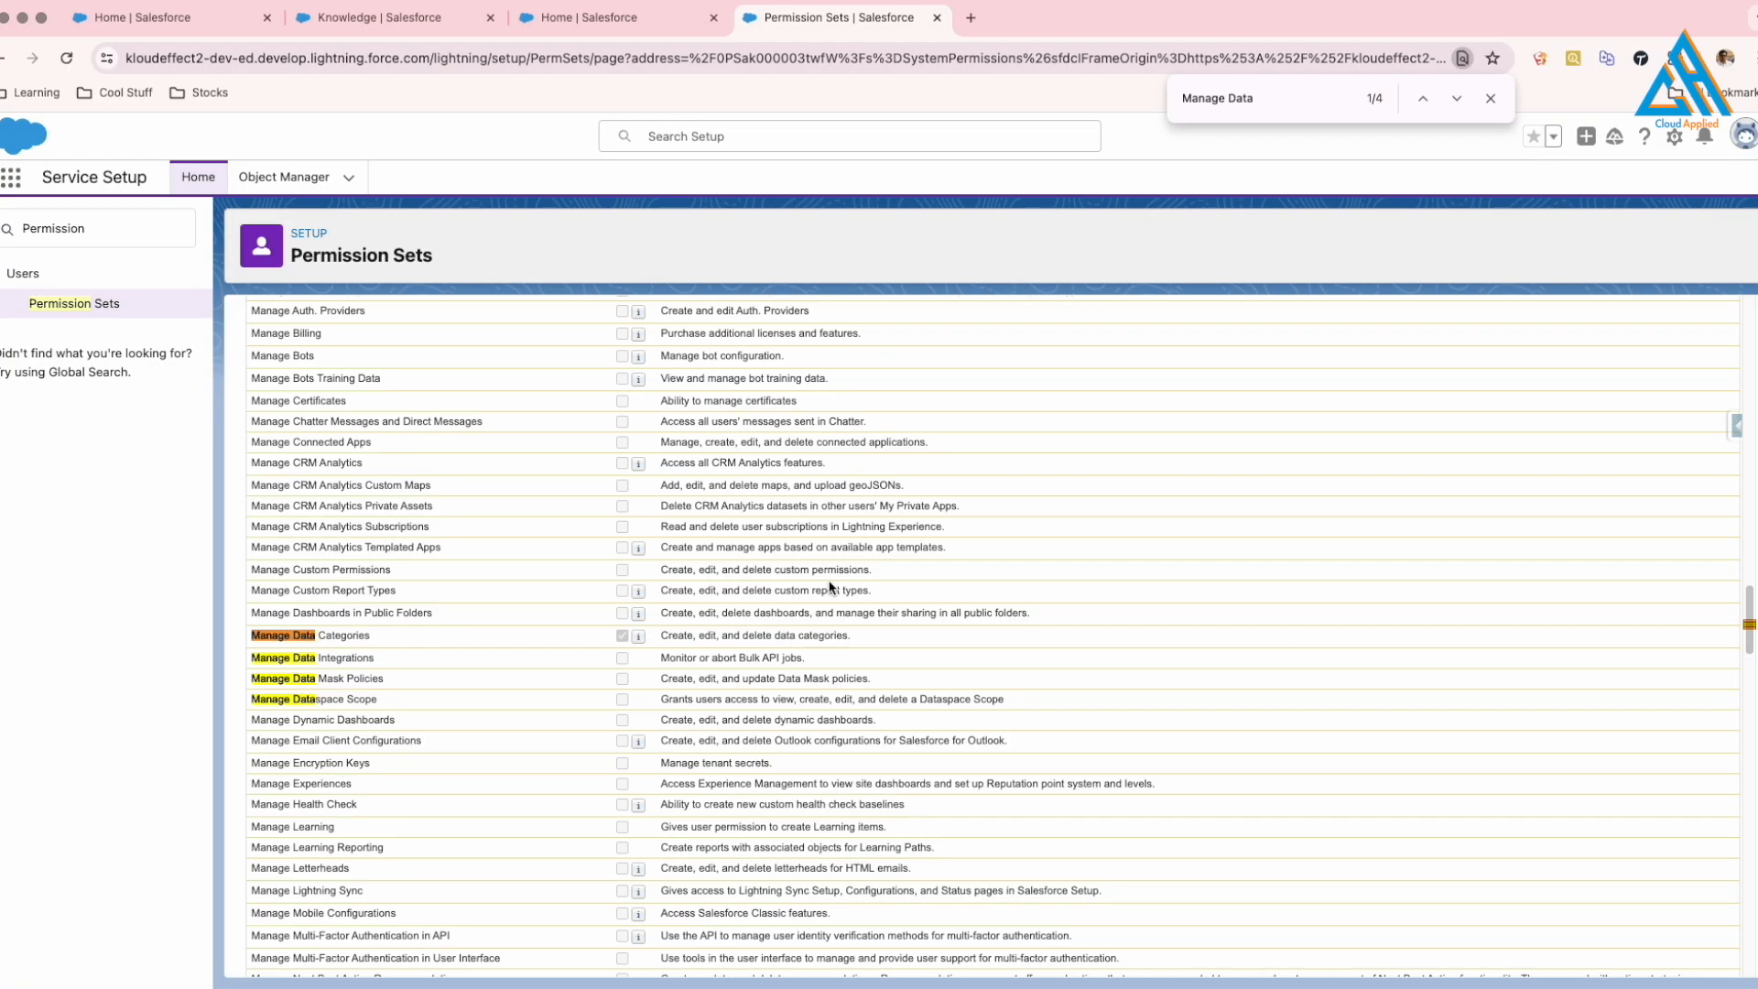
Assign the Knowledge Manager permission set to the user with the Custom: Support Profile, without an expiration date.
left_click(671, 364)
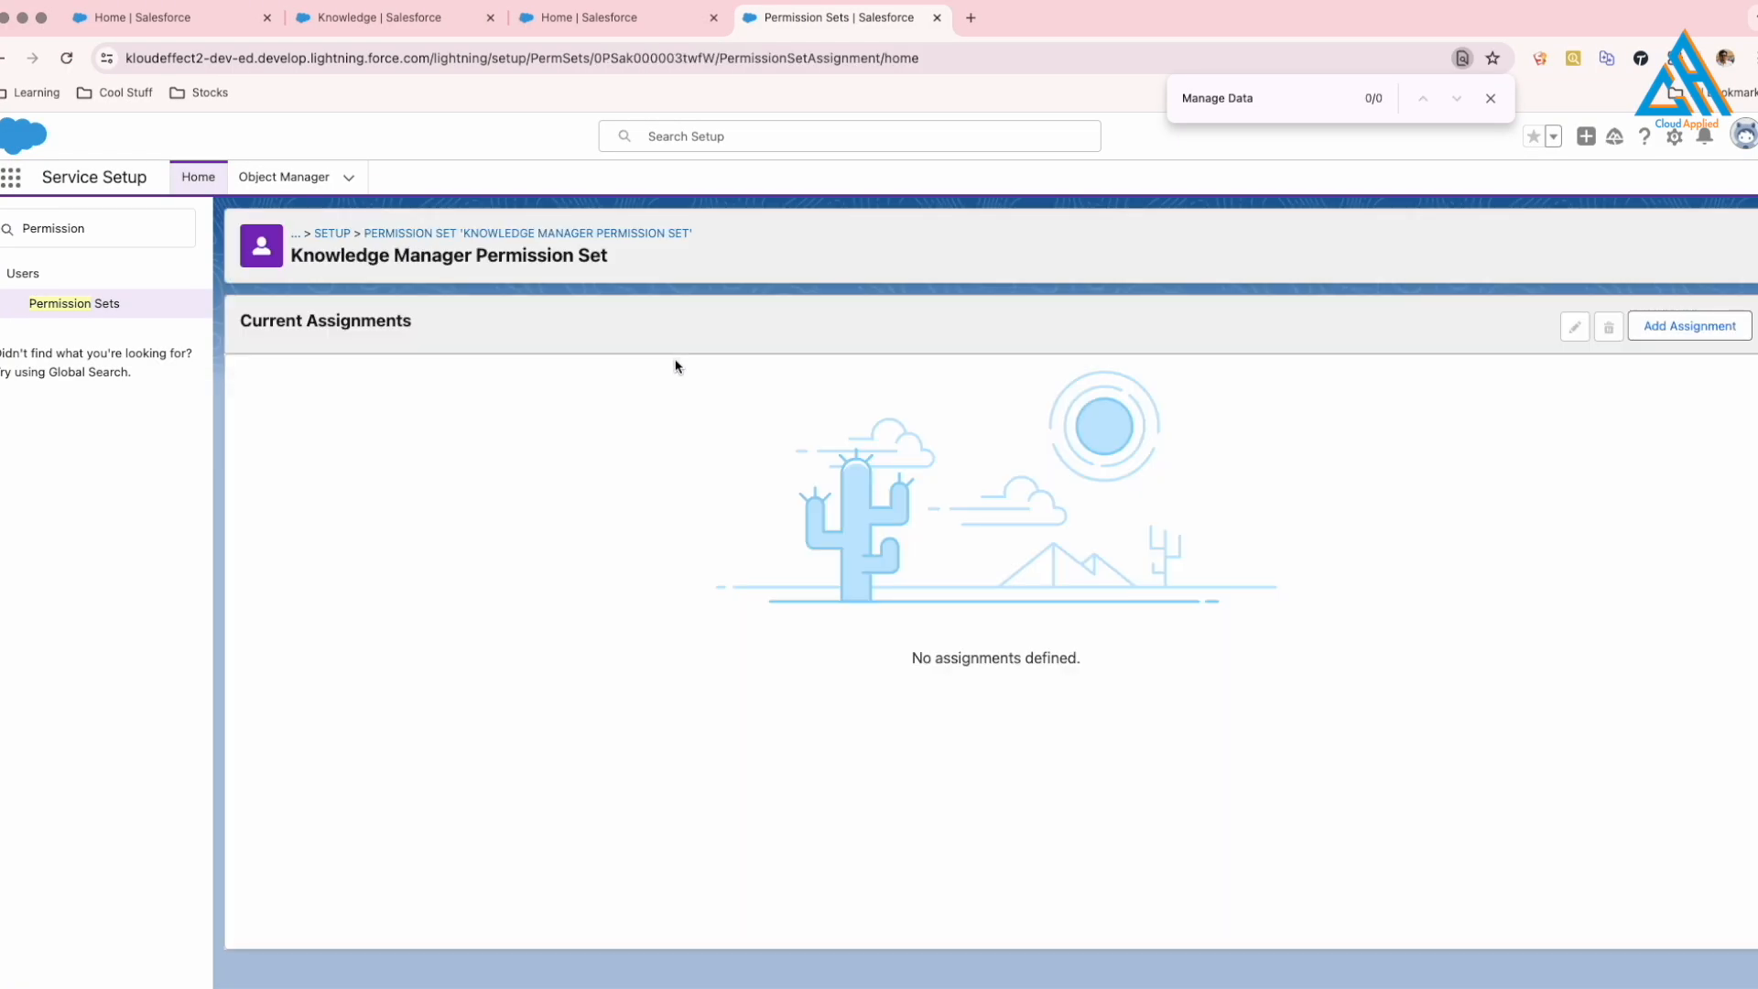
left_click(1689, 325)
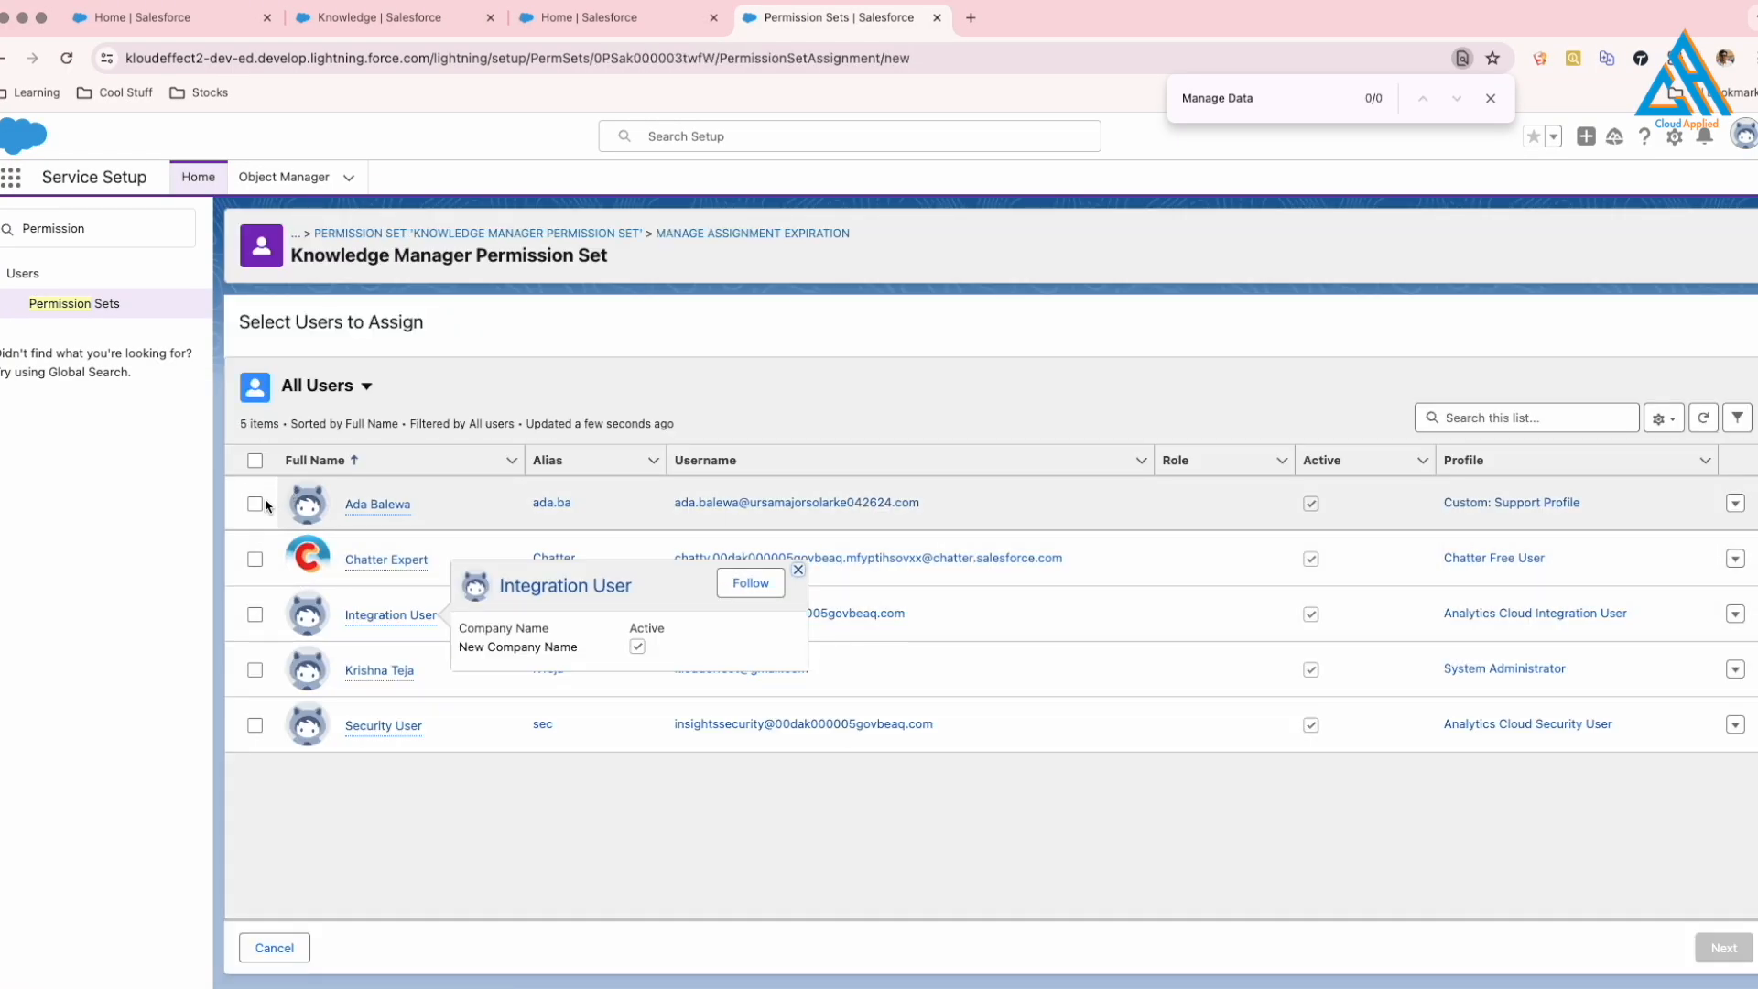
left_click(254, 504)
left_click(1745, 950)
left_click(1718, 963)
right_click(1723, 970)
left_click(1146, 705)
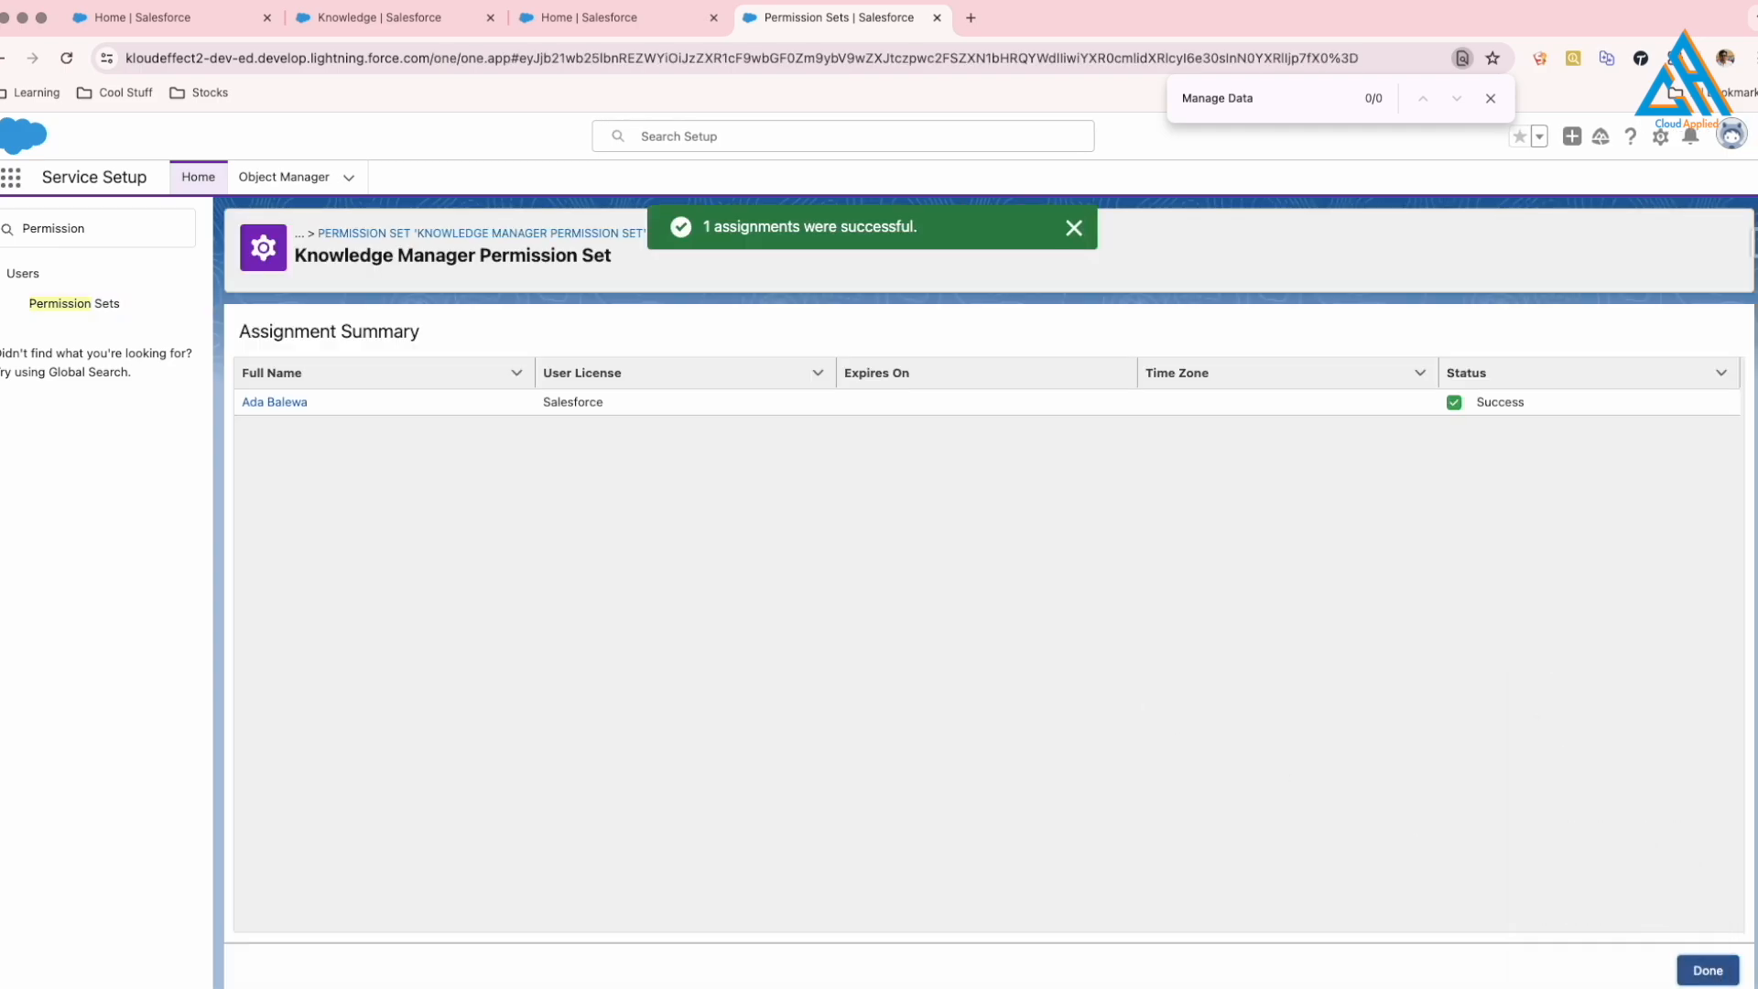
Search Setup for "Data" and open Data Category Setup.
key("Escape")
left_click(131, 229)
type("Data")
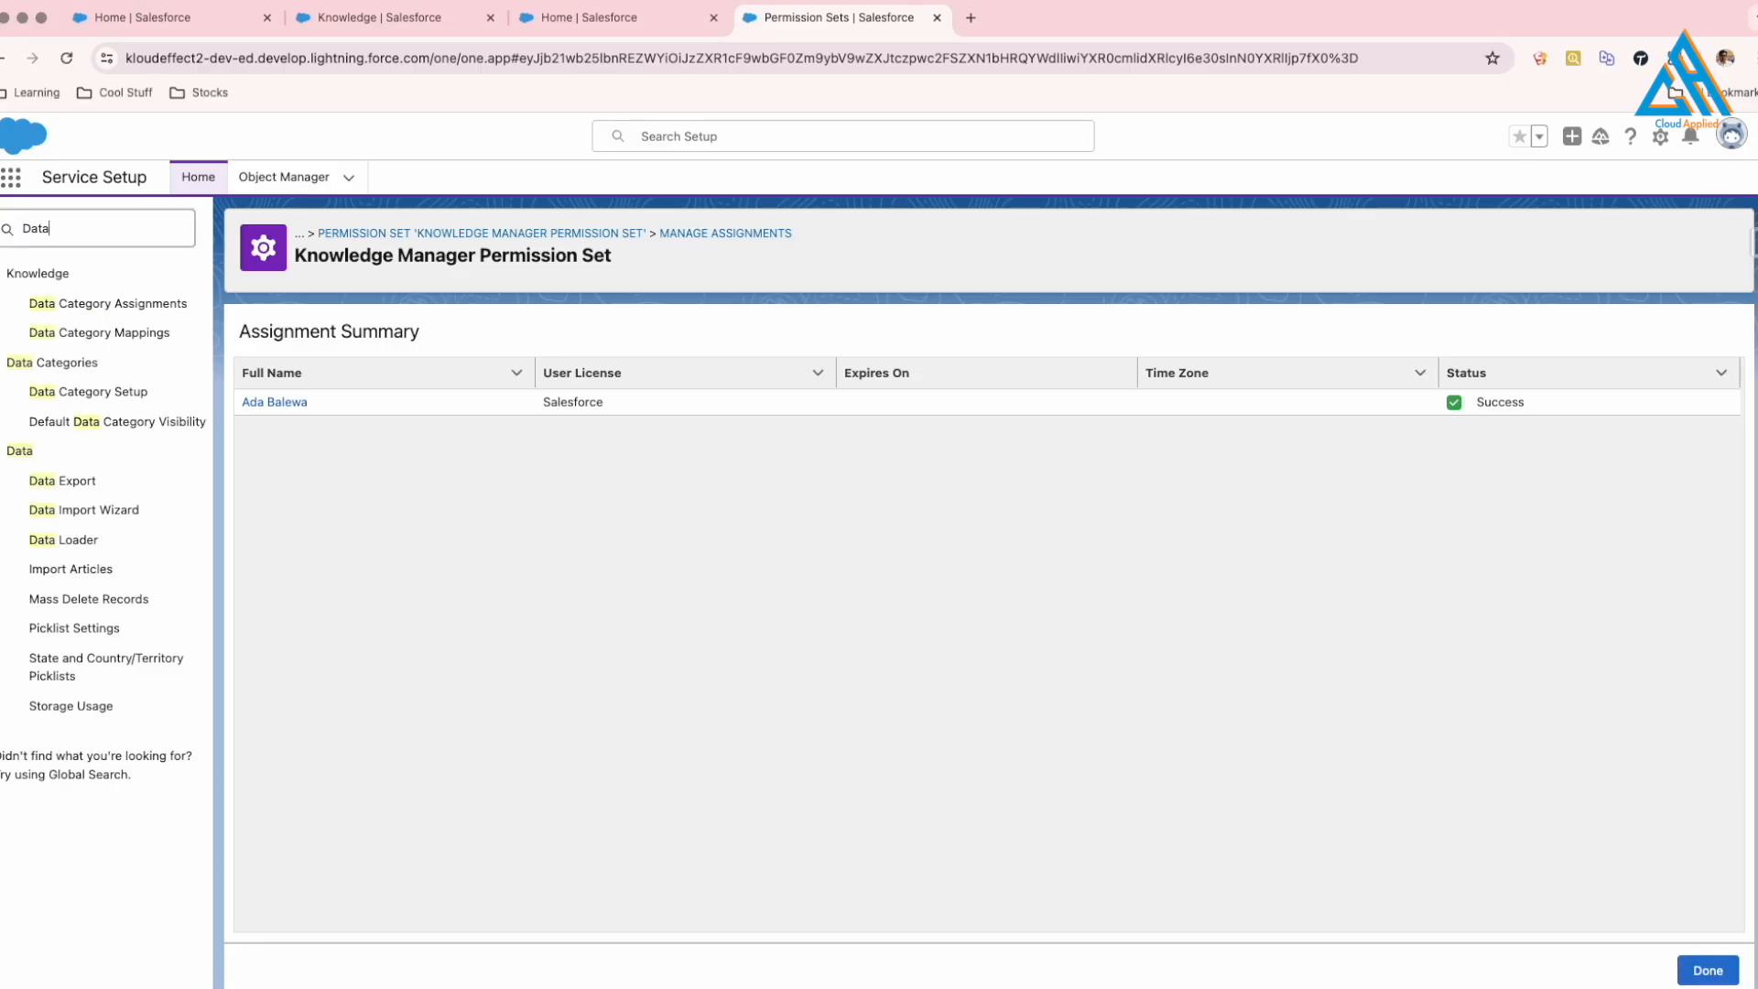
left_click(99, 389)
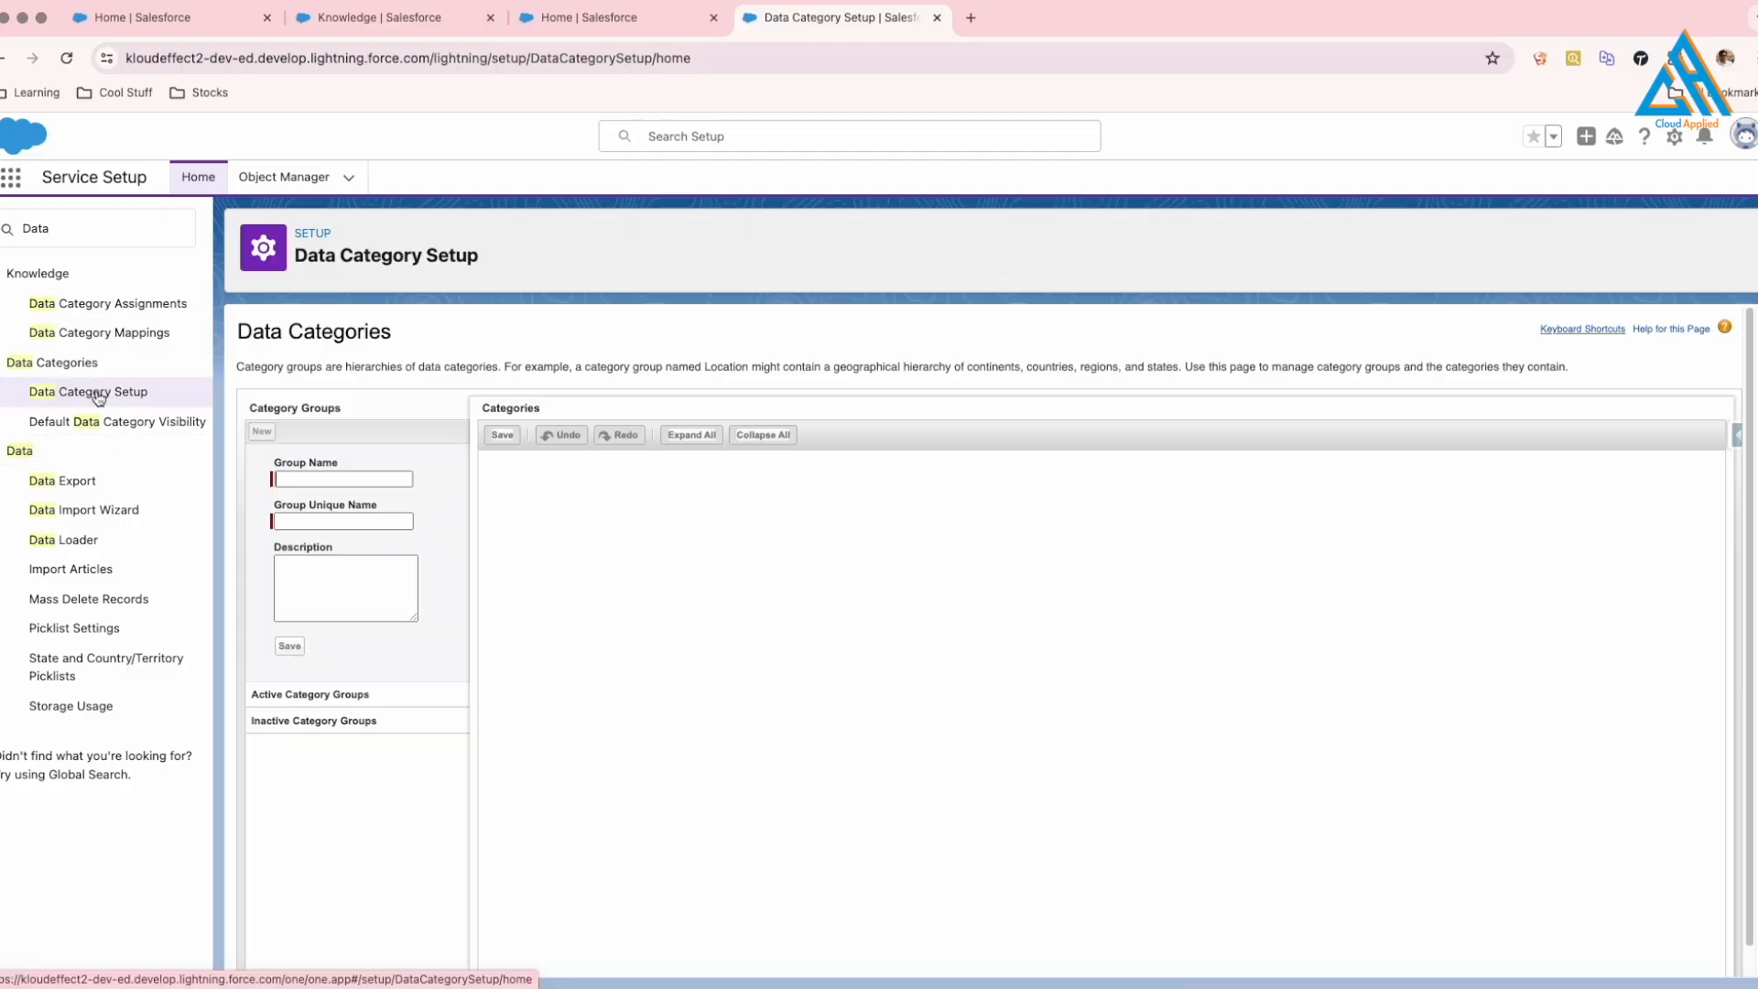
Create the category group "Solar Installation & Maintenance" with the description "Information about Solar Panel system installation and maintenance".
type("Installation & Maintenance")
left_click(627, 622)
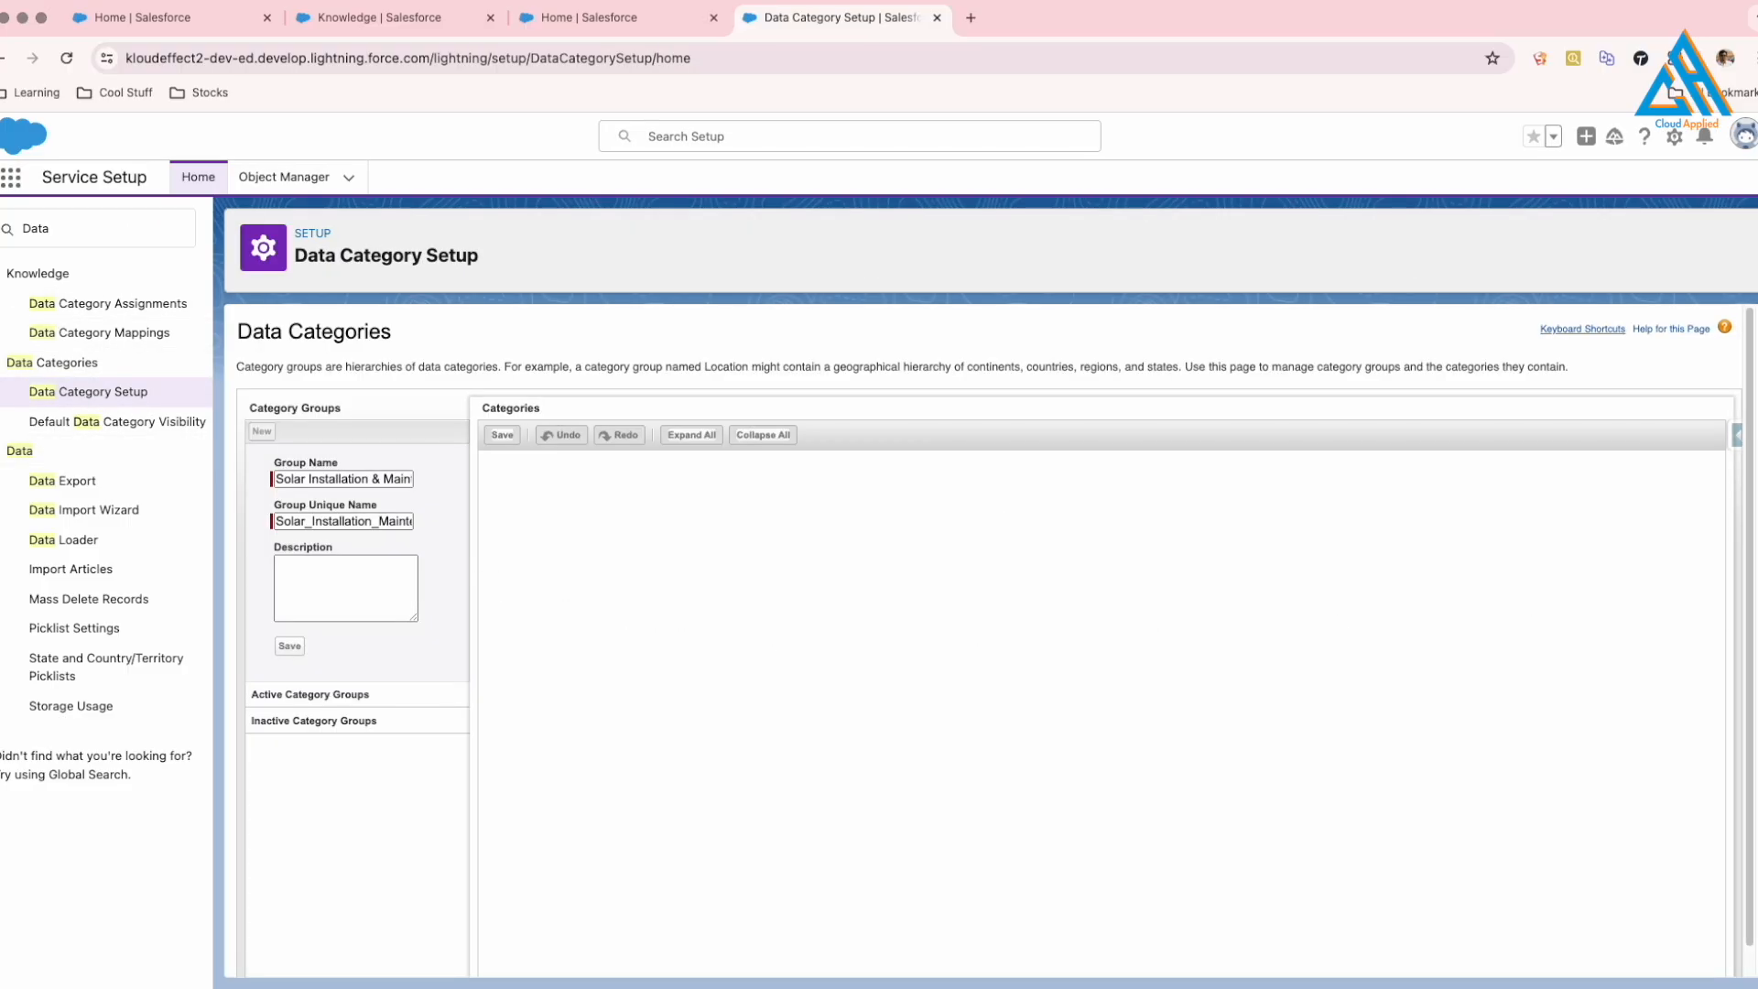
key("super+Tab")
left_click(337, 573)
type("Information about Solar Panel system installation and maintenance")
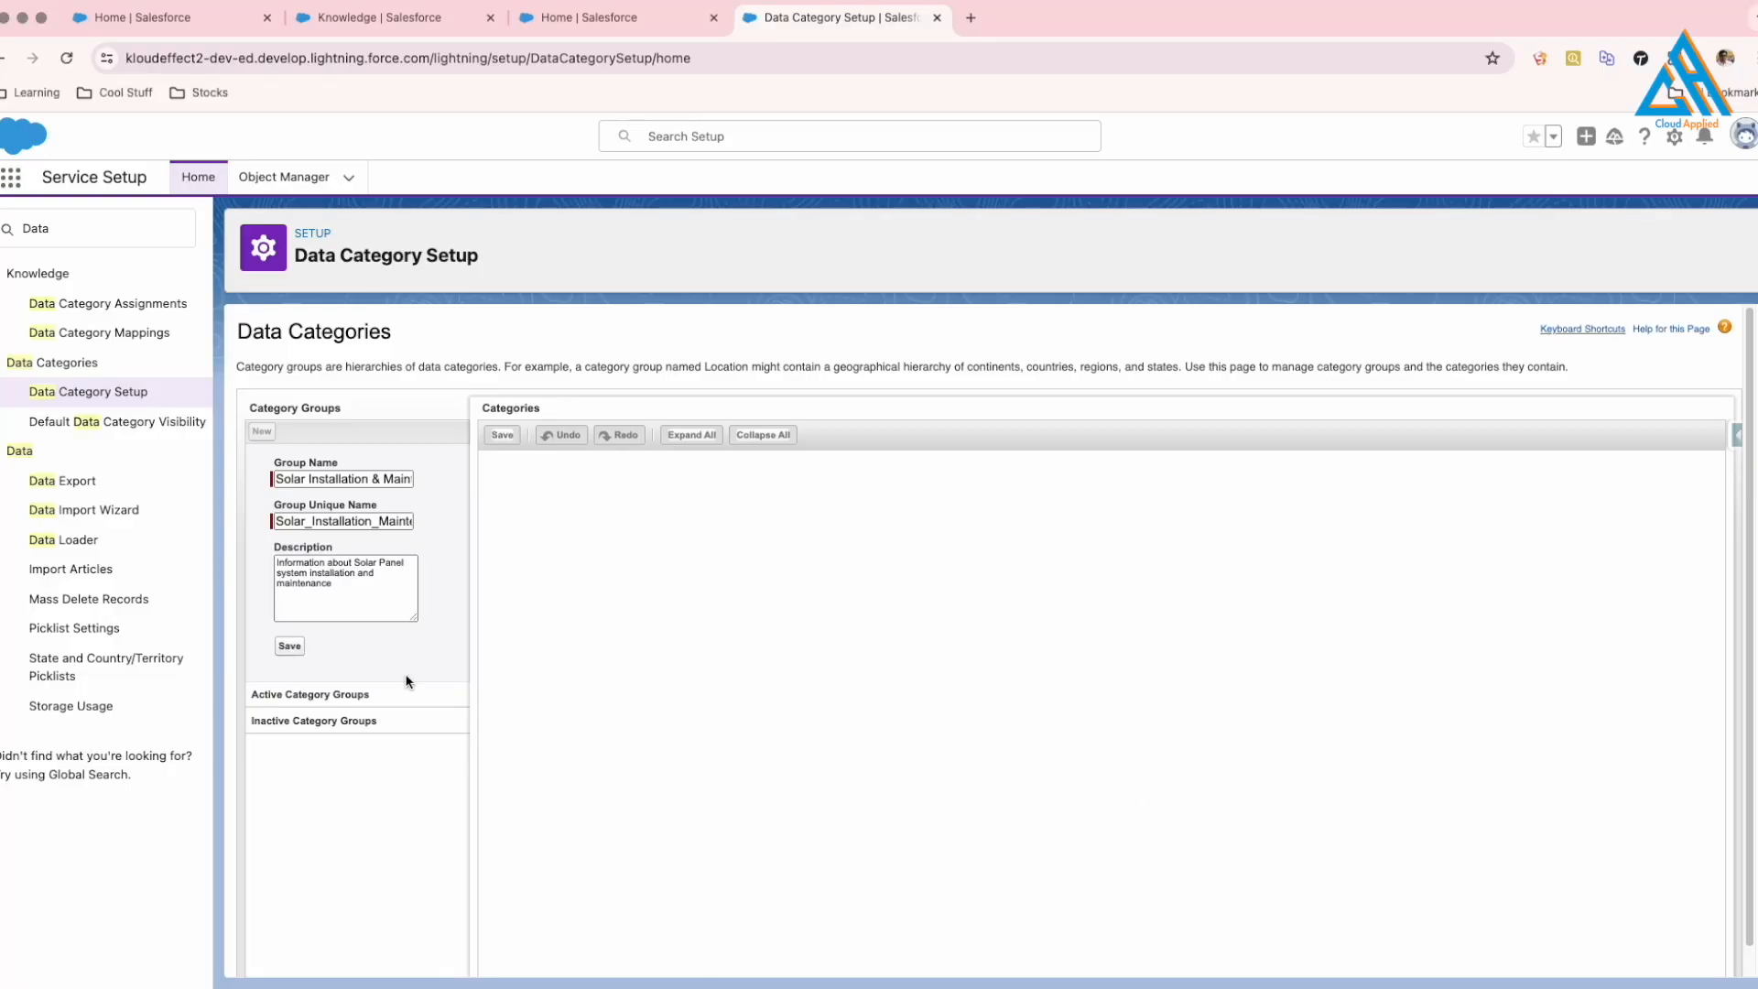
left_click(288, 647)
Add the categories Solar Panels, Inverters, Charge Controllers and Batteries under All in the Solar Installation & Maintenance group and save.
type("Solar Panels")
key("Return")
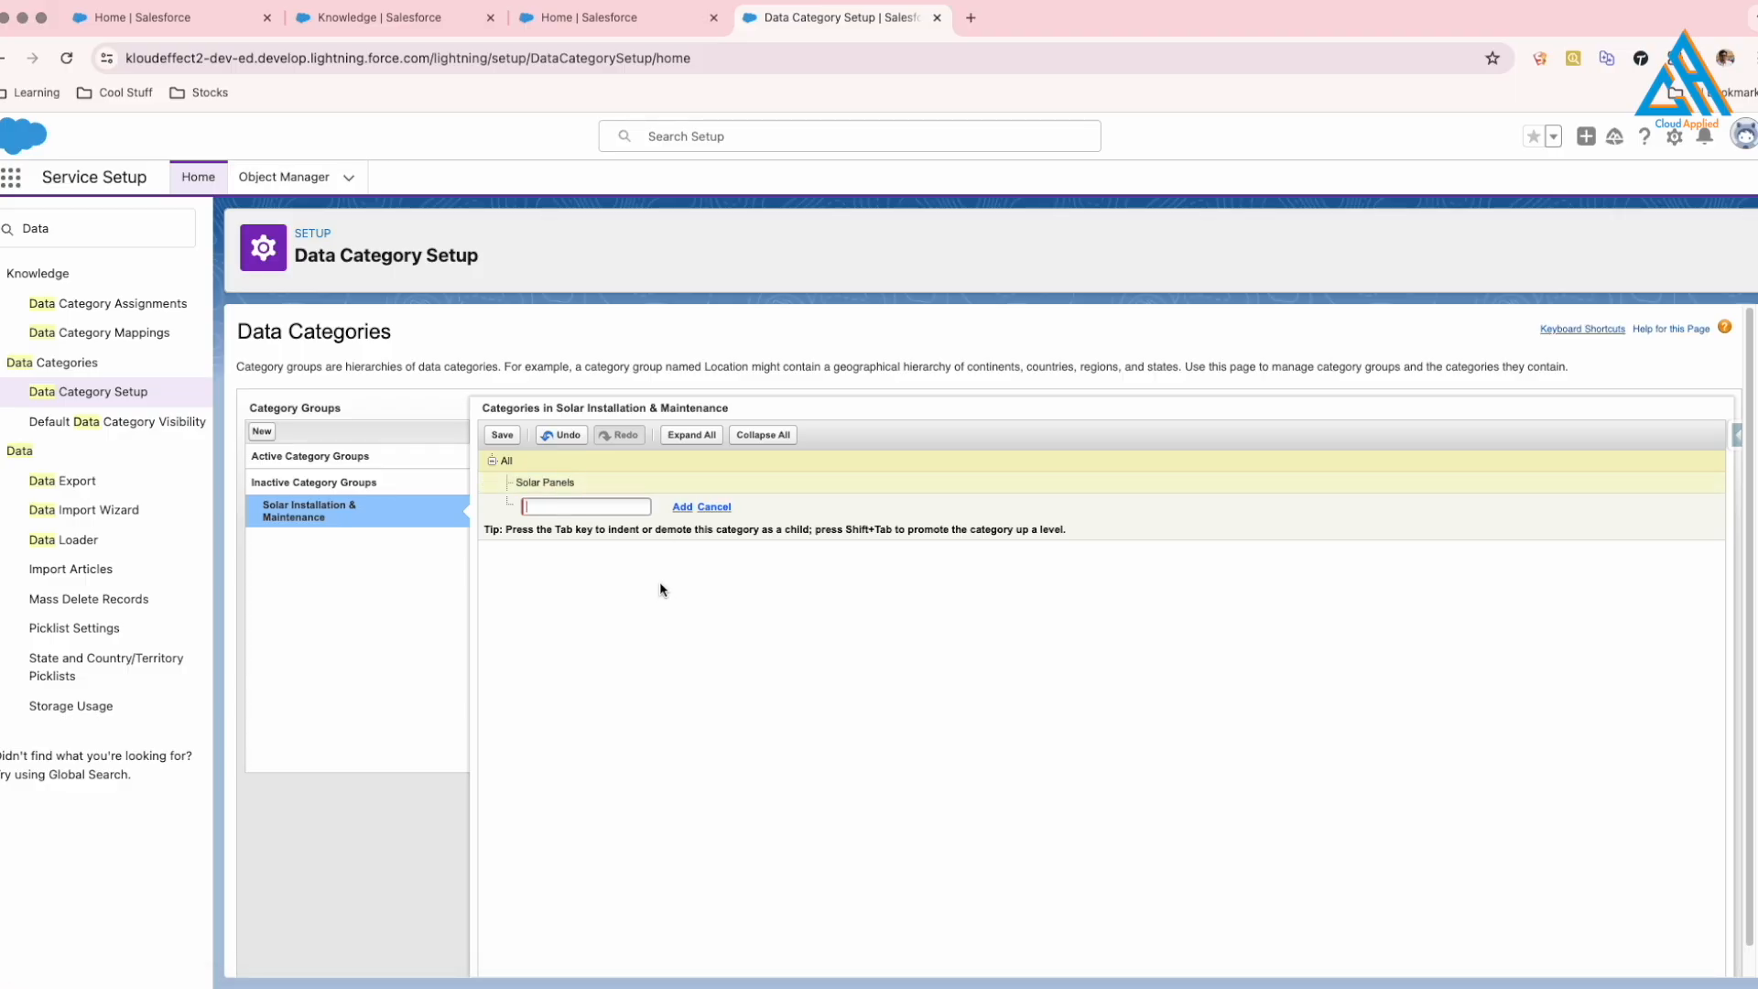
type("Inverters")
key("Return")
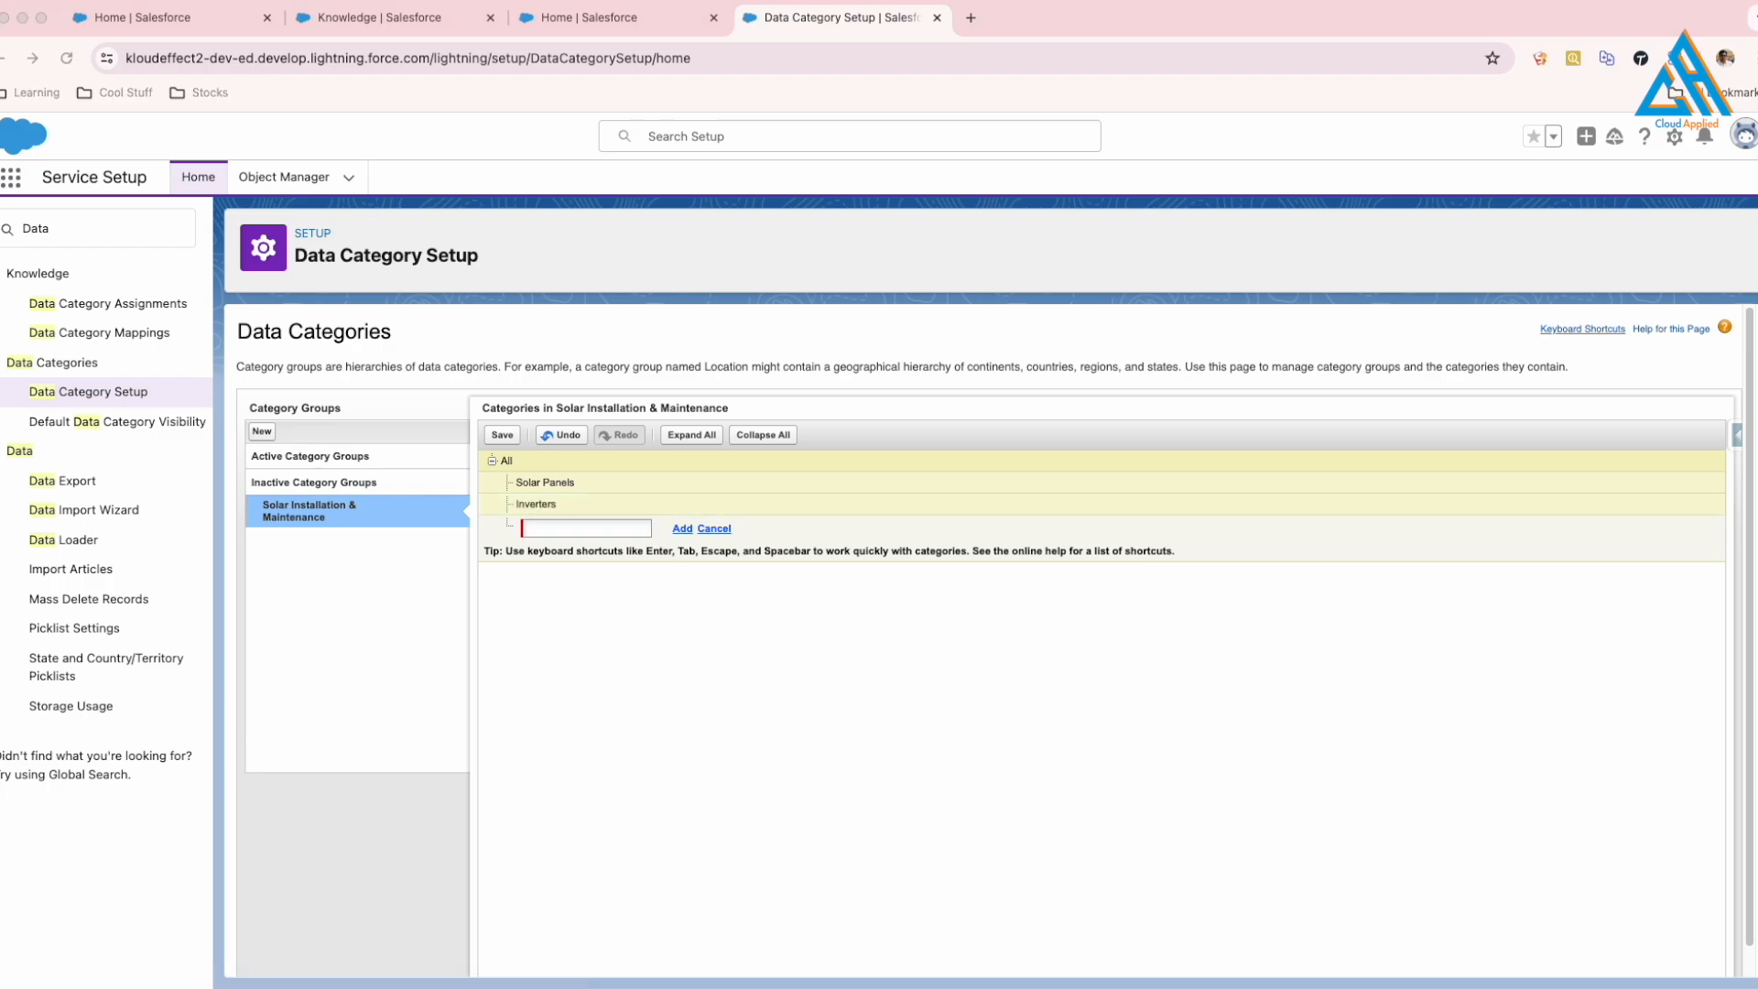
type("Charge Controllers")
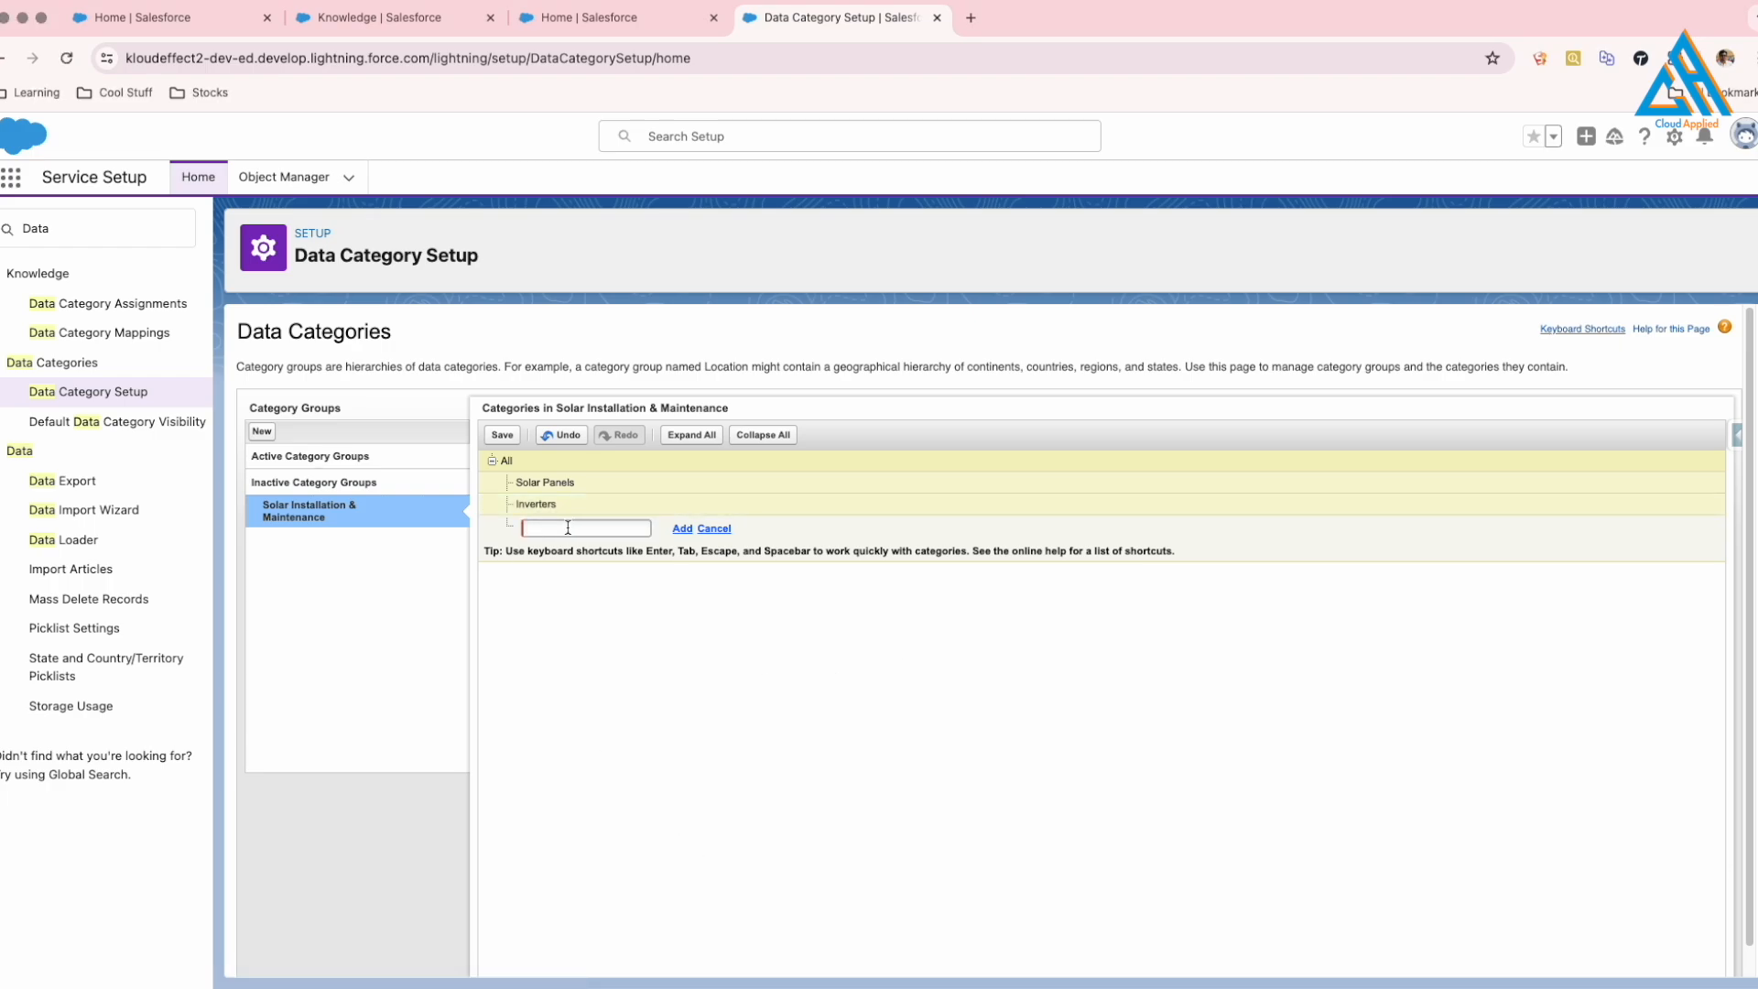
left_click(683, 529)
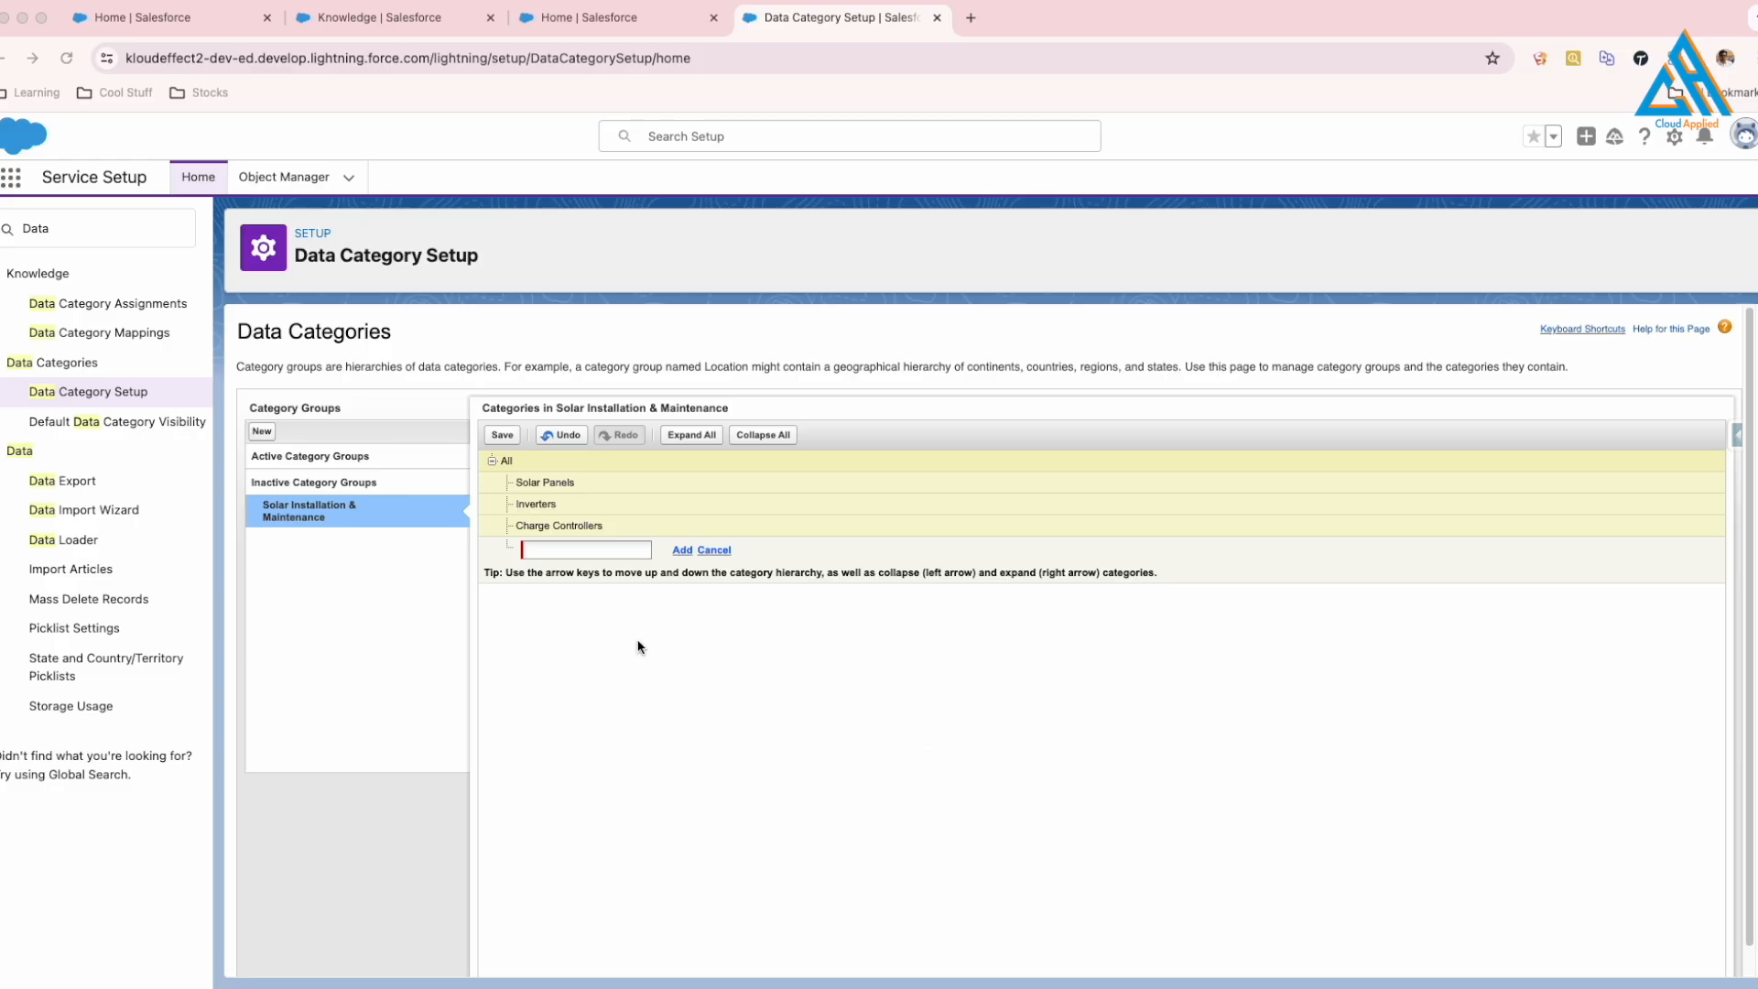
type("Batteries")
left_click(682, 549)
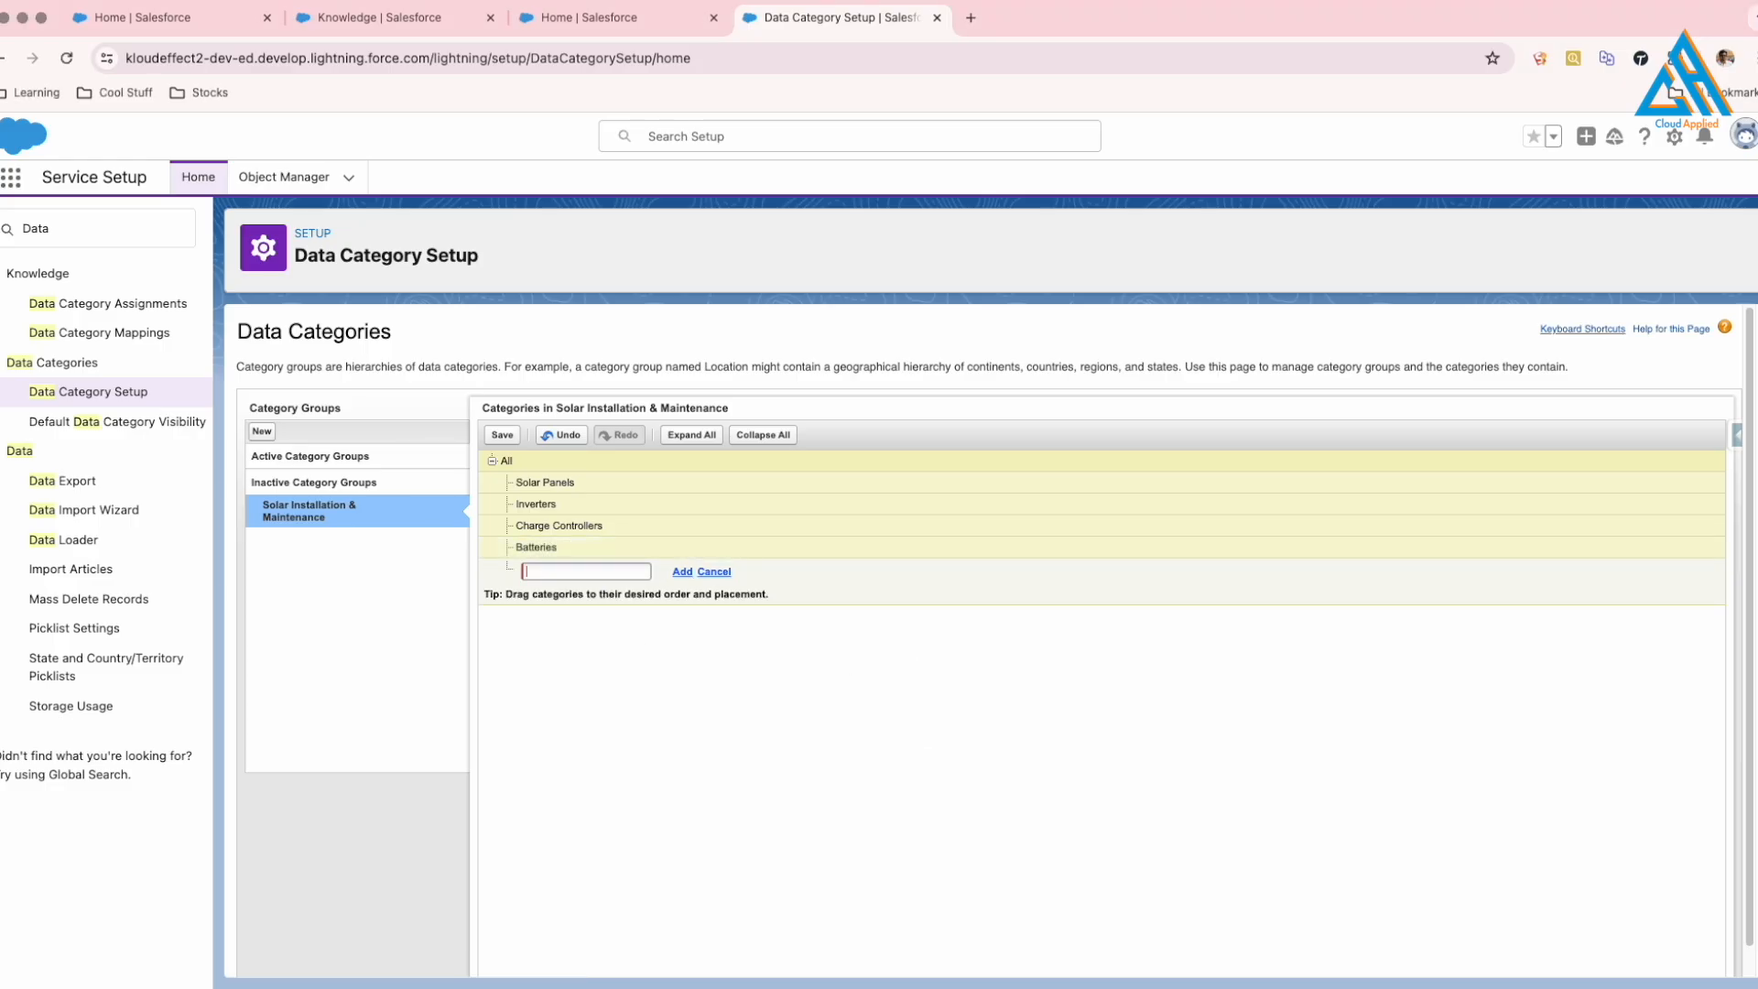
left_click(505, 435)
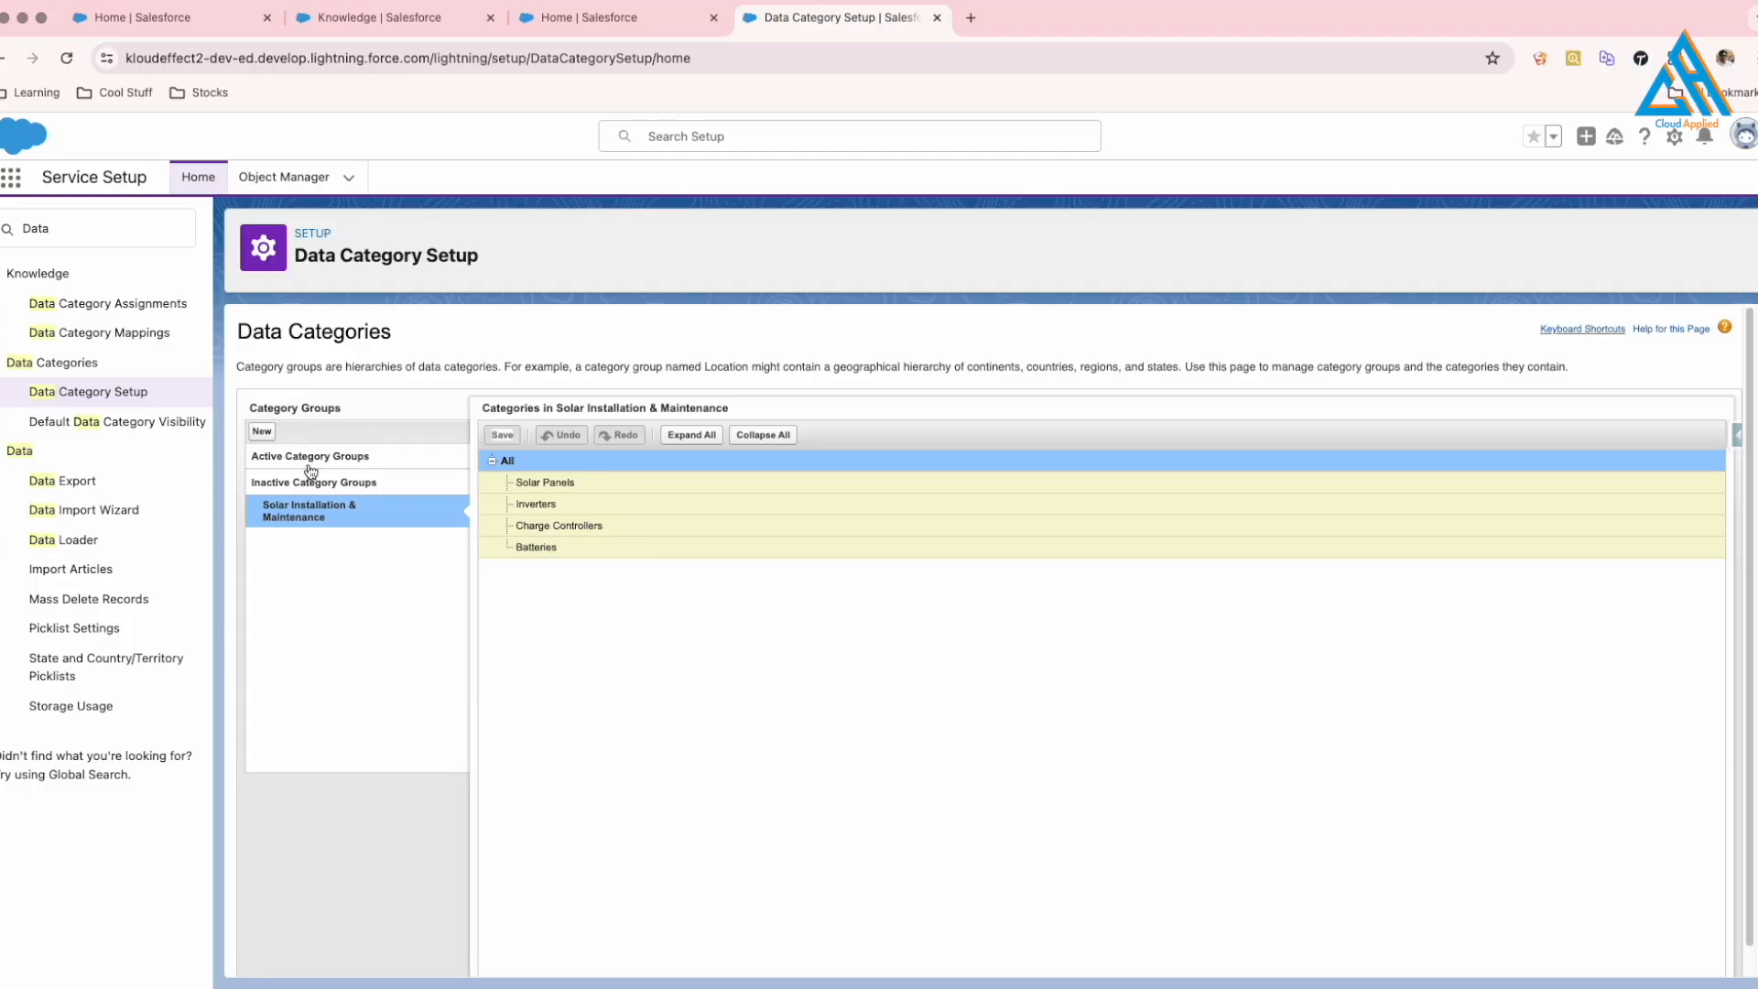
Create the category group "Support Options" with the description "Information about customer support options".
left_click(262, 432)
key("super+Tab")
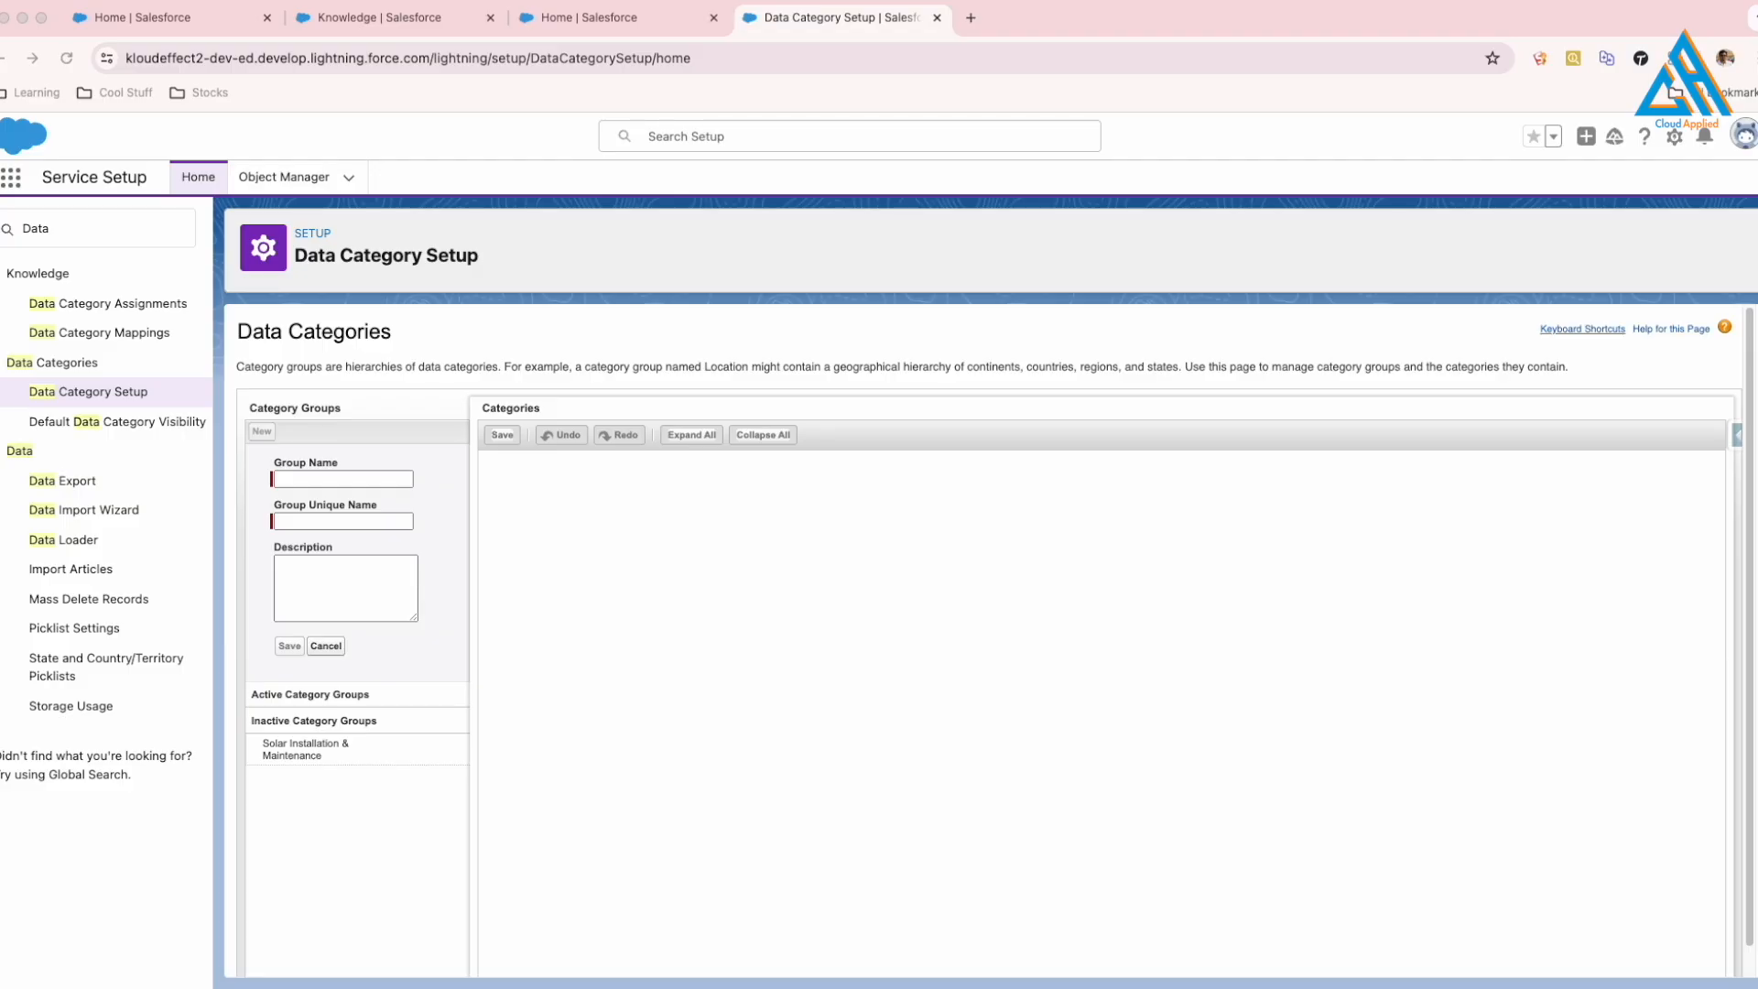
left_click(315, 478)
type("Support Options")
left_click(405, 654)
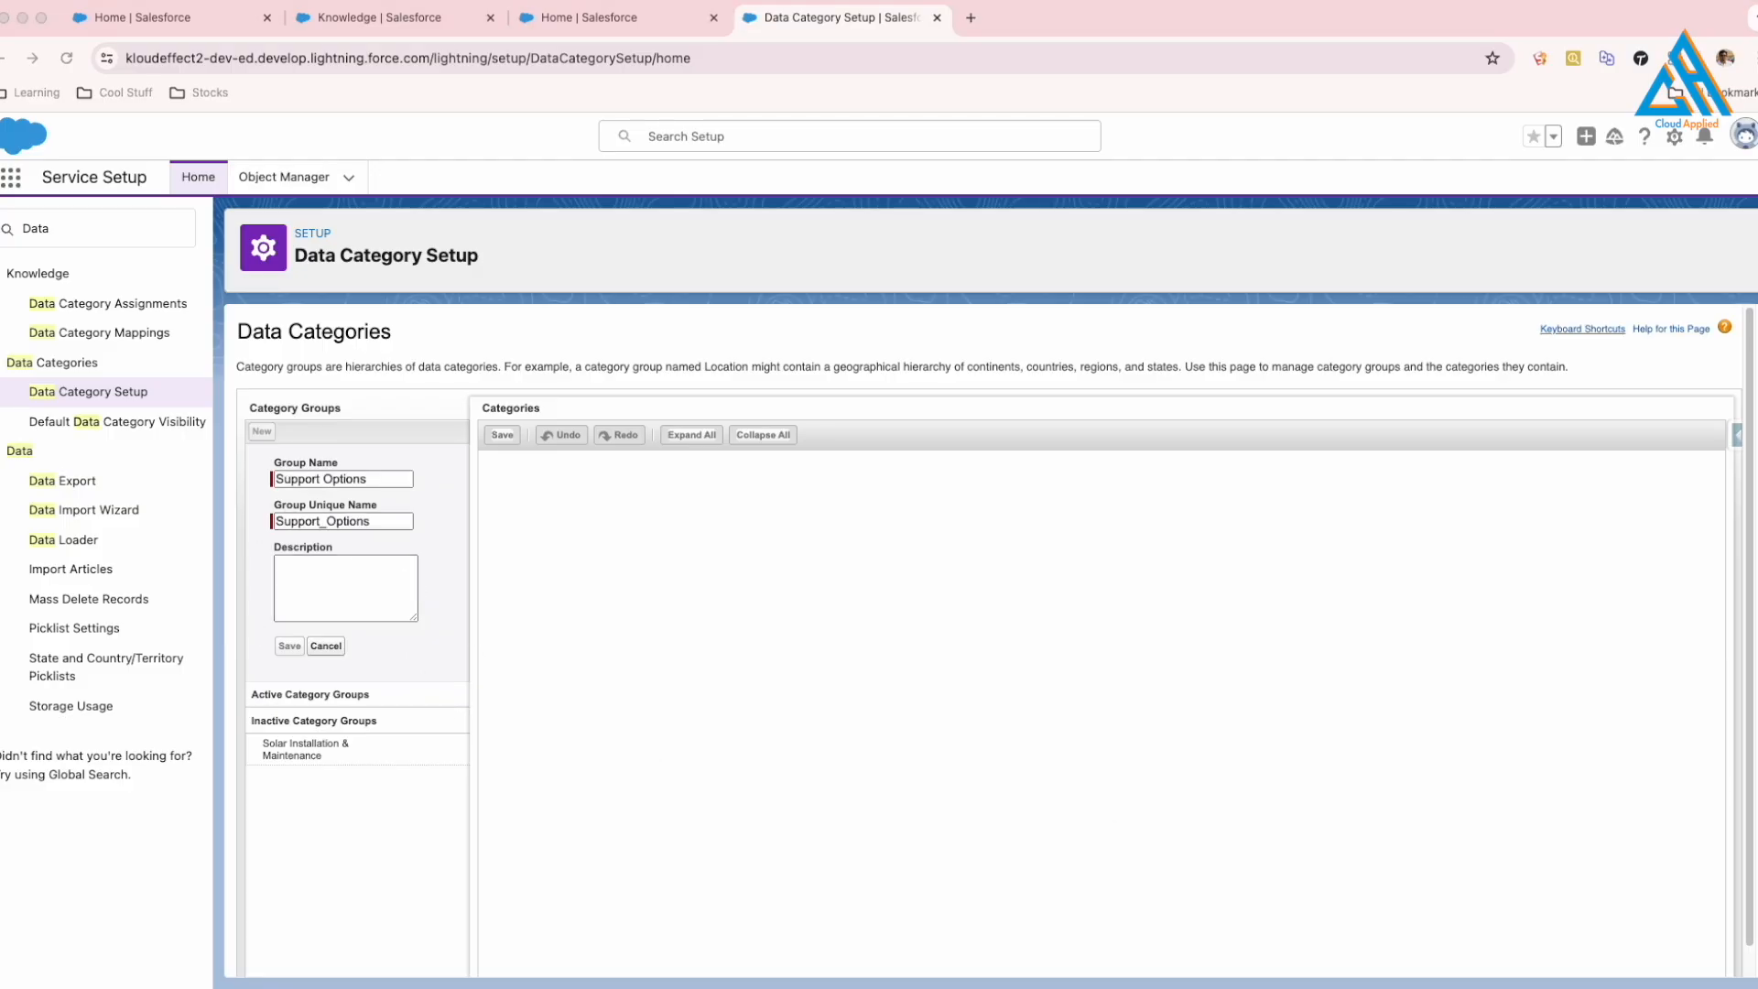
left_click(345, 576)
type("Information about customer support options")
left_click(290, 646)
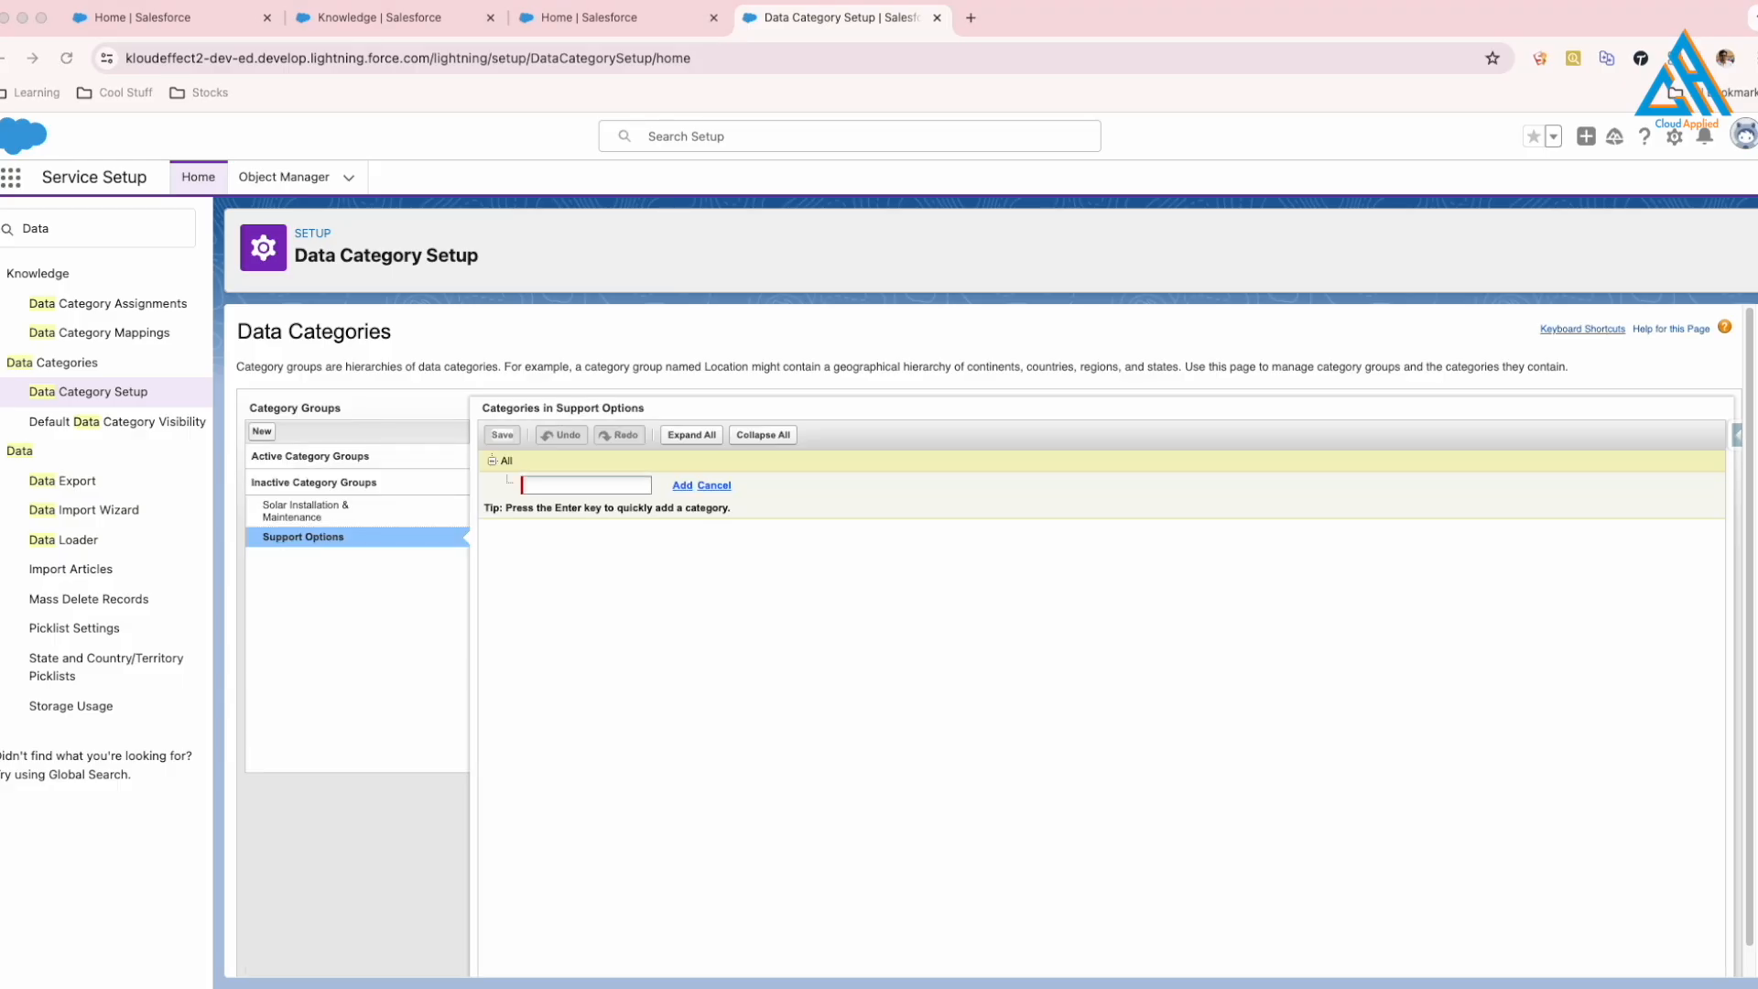
Add the categories Product Support, Billing Support and Order Support under All in the Support Options group and save.
type("Product Support")
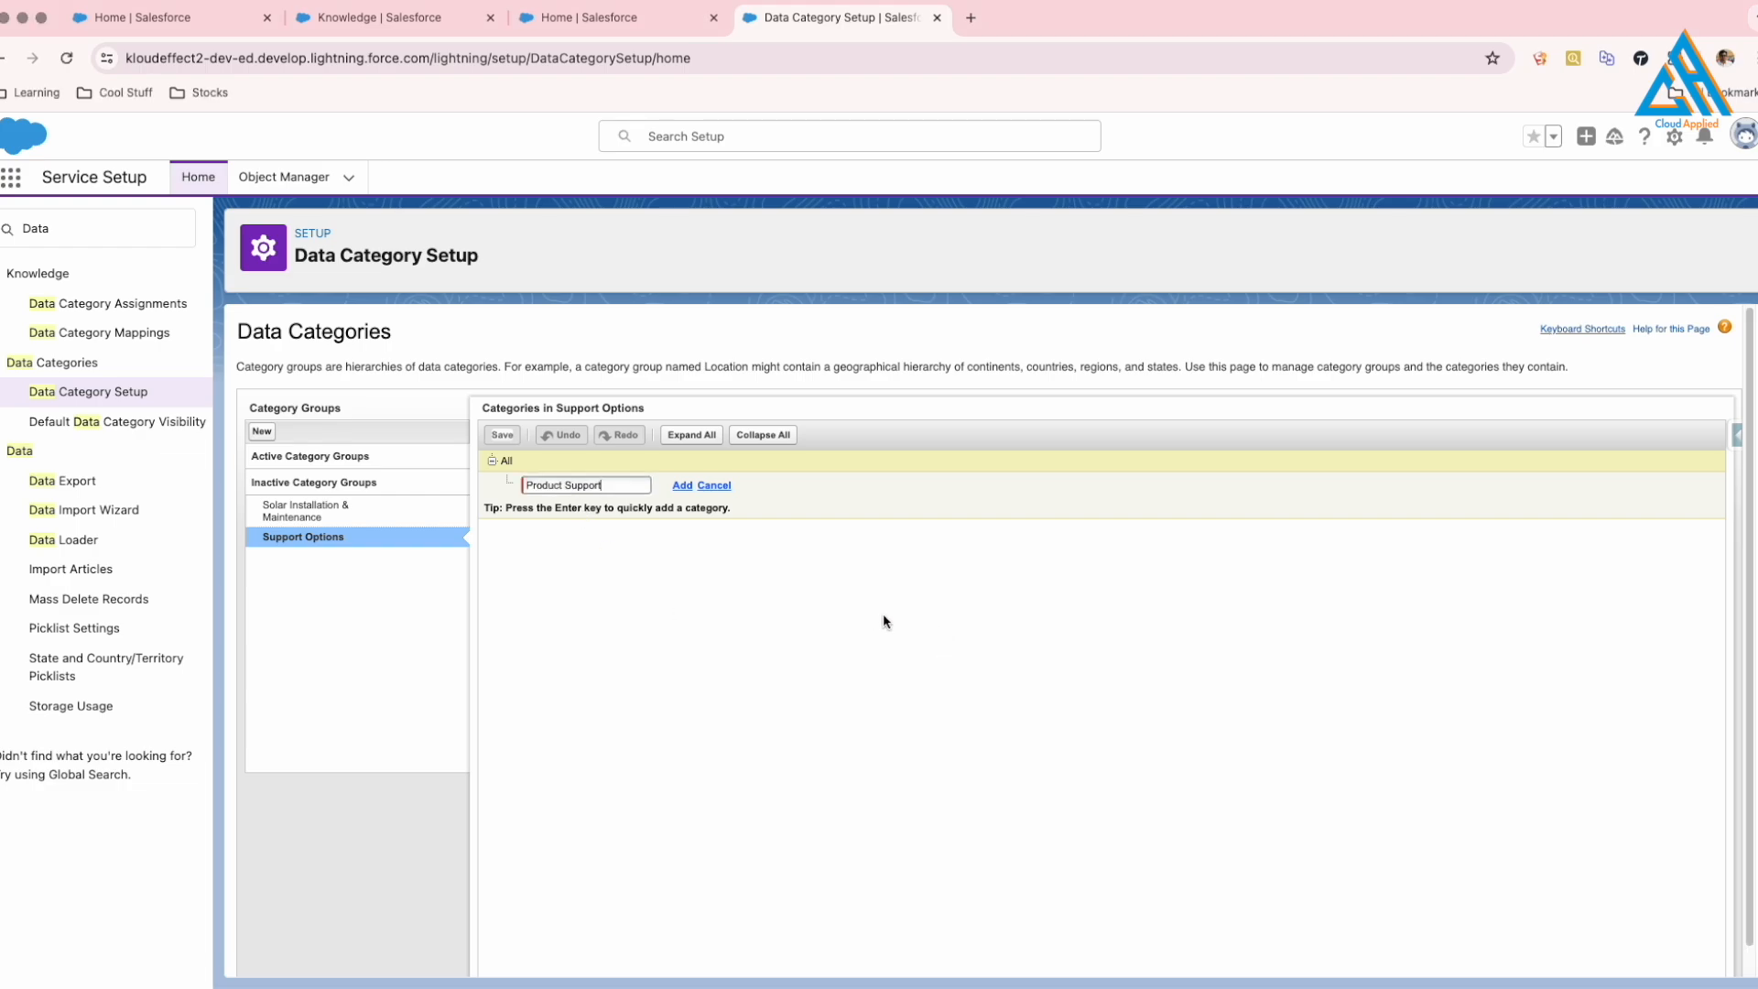
left_click(682, 491)
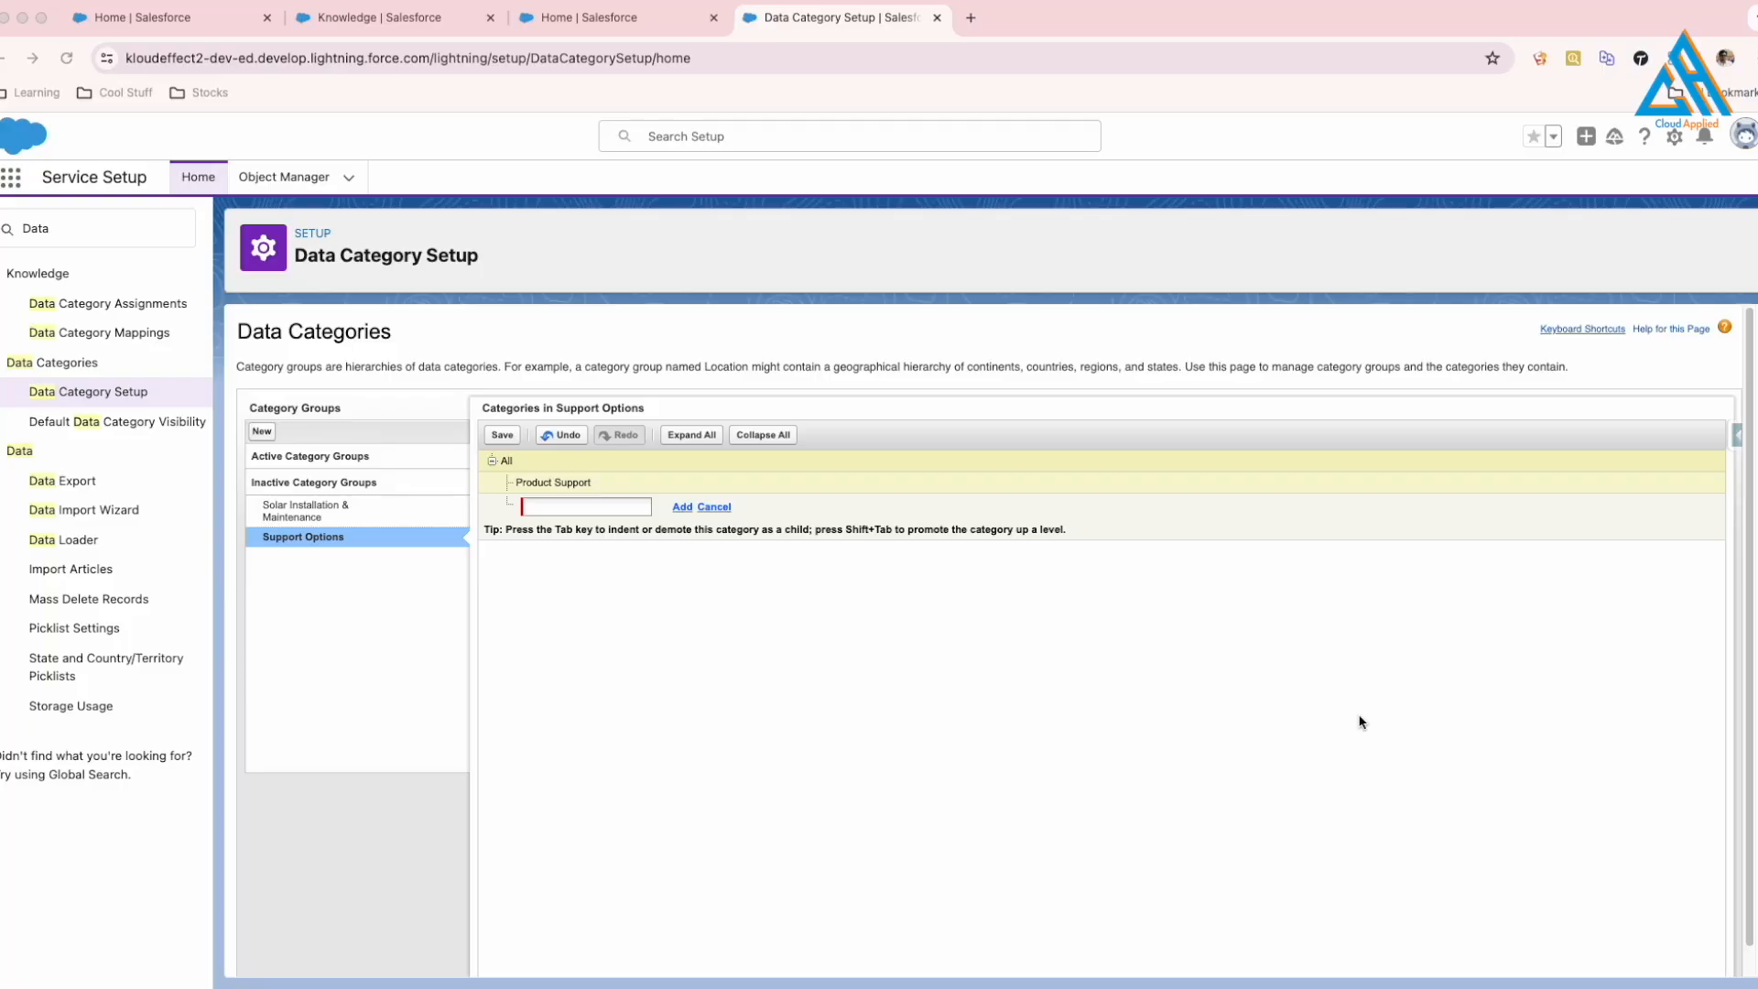
type("Billing Support")
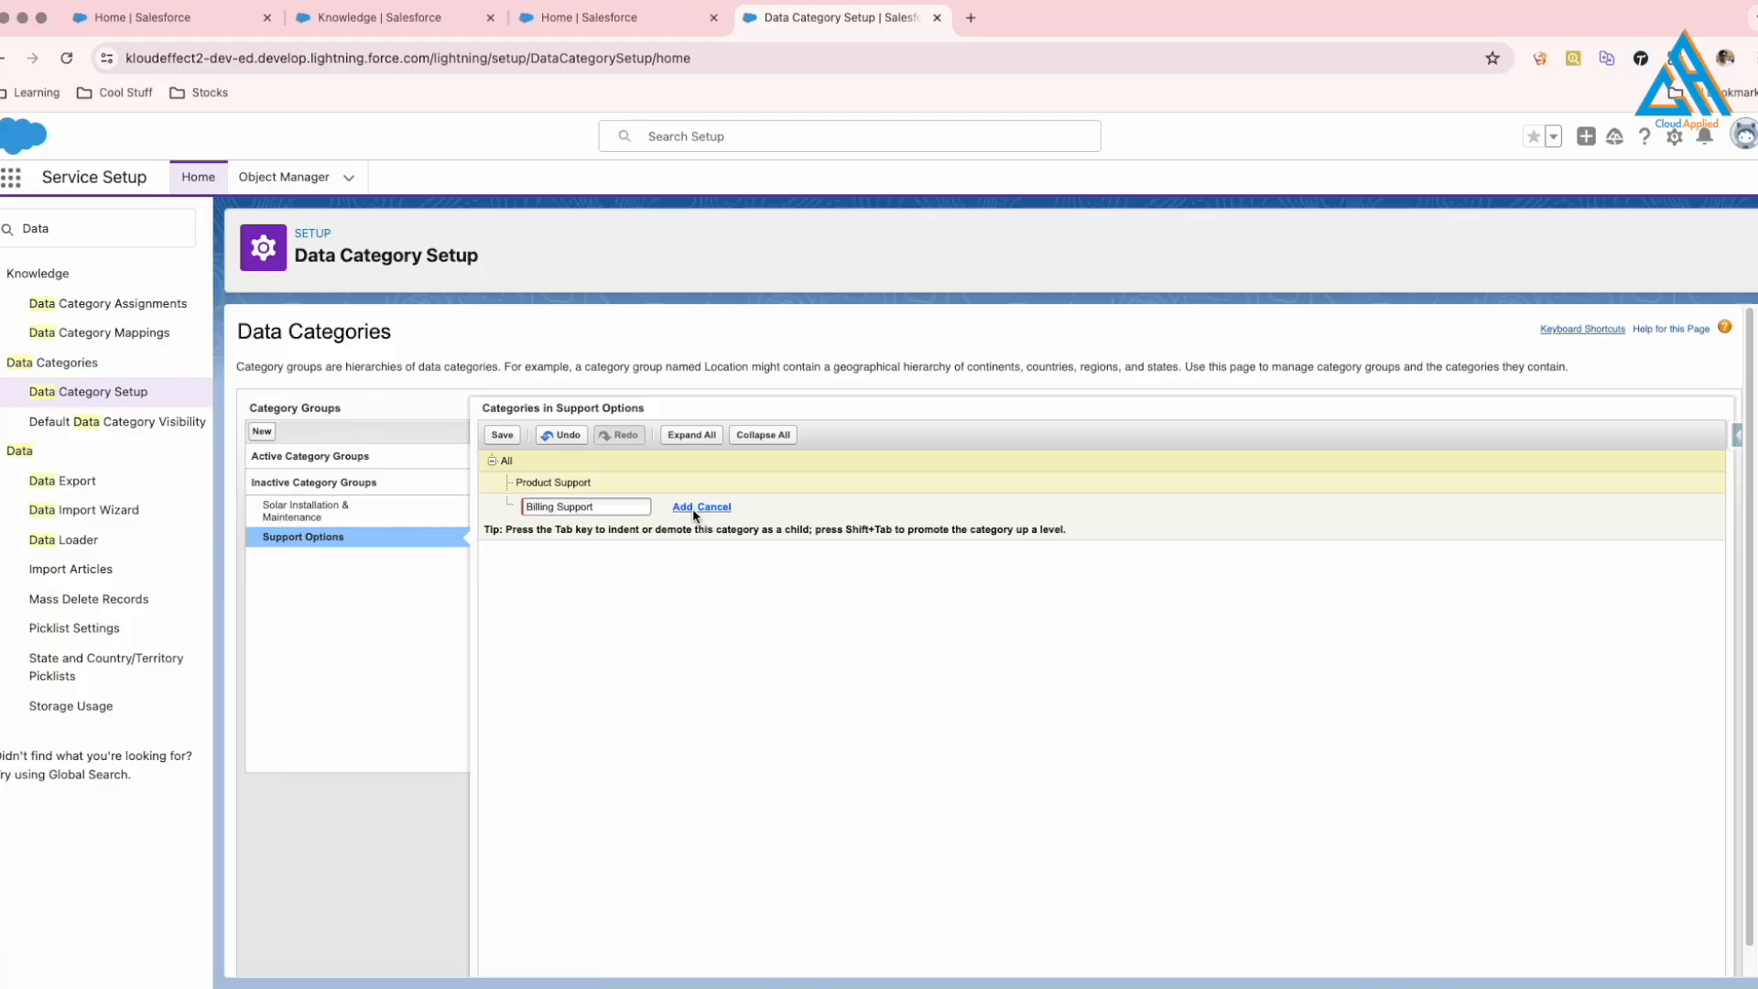
left_click(683, 508)
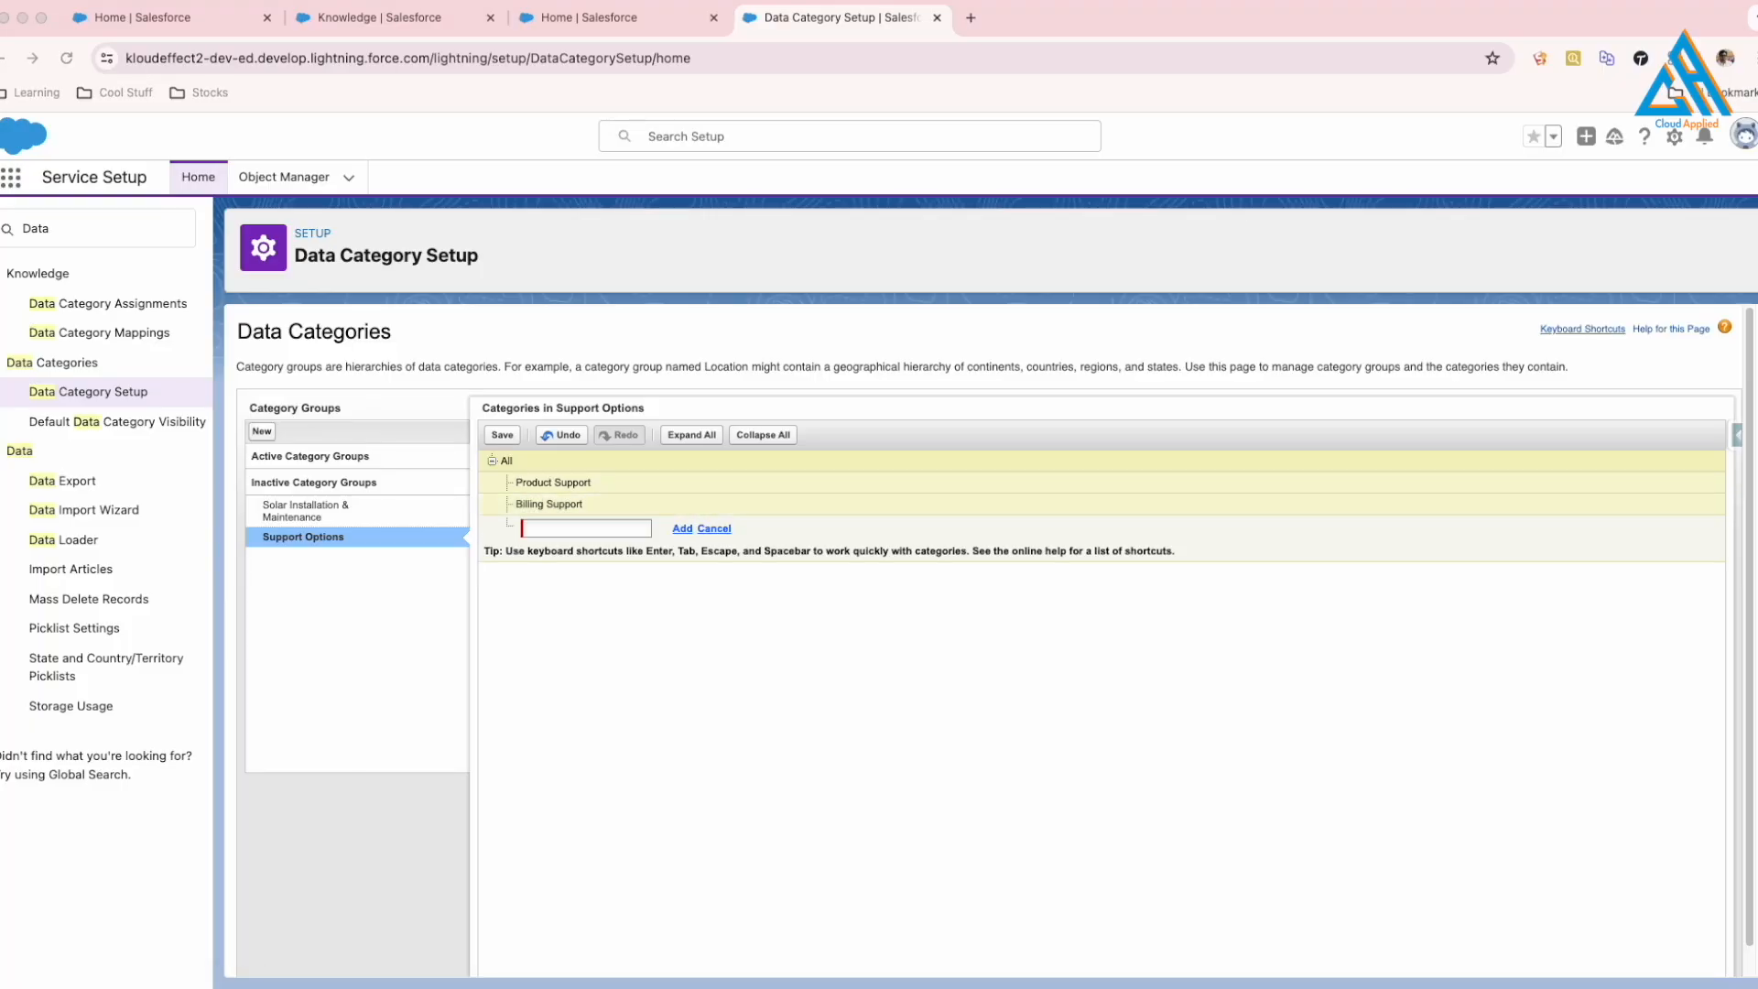
type("Order Support")
left_click(679, 529)
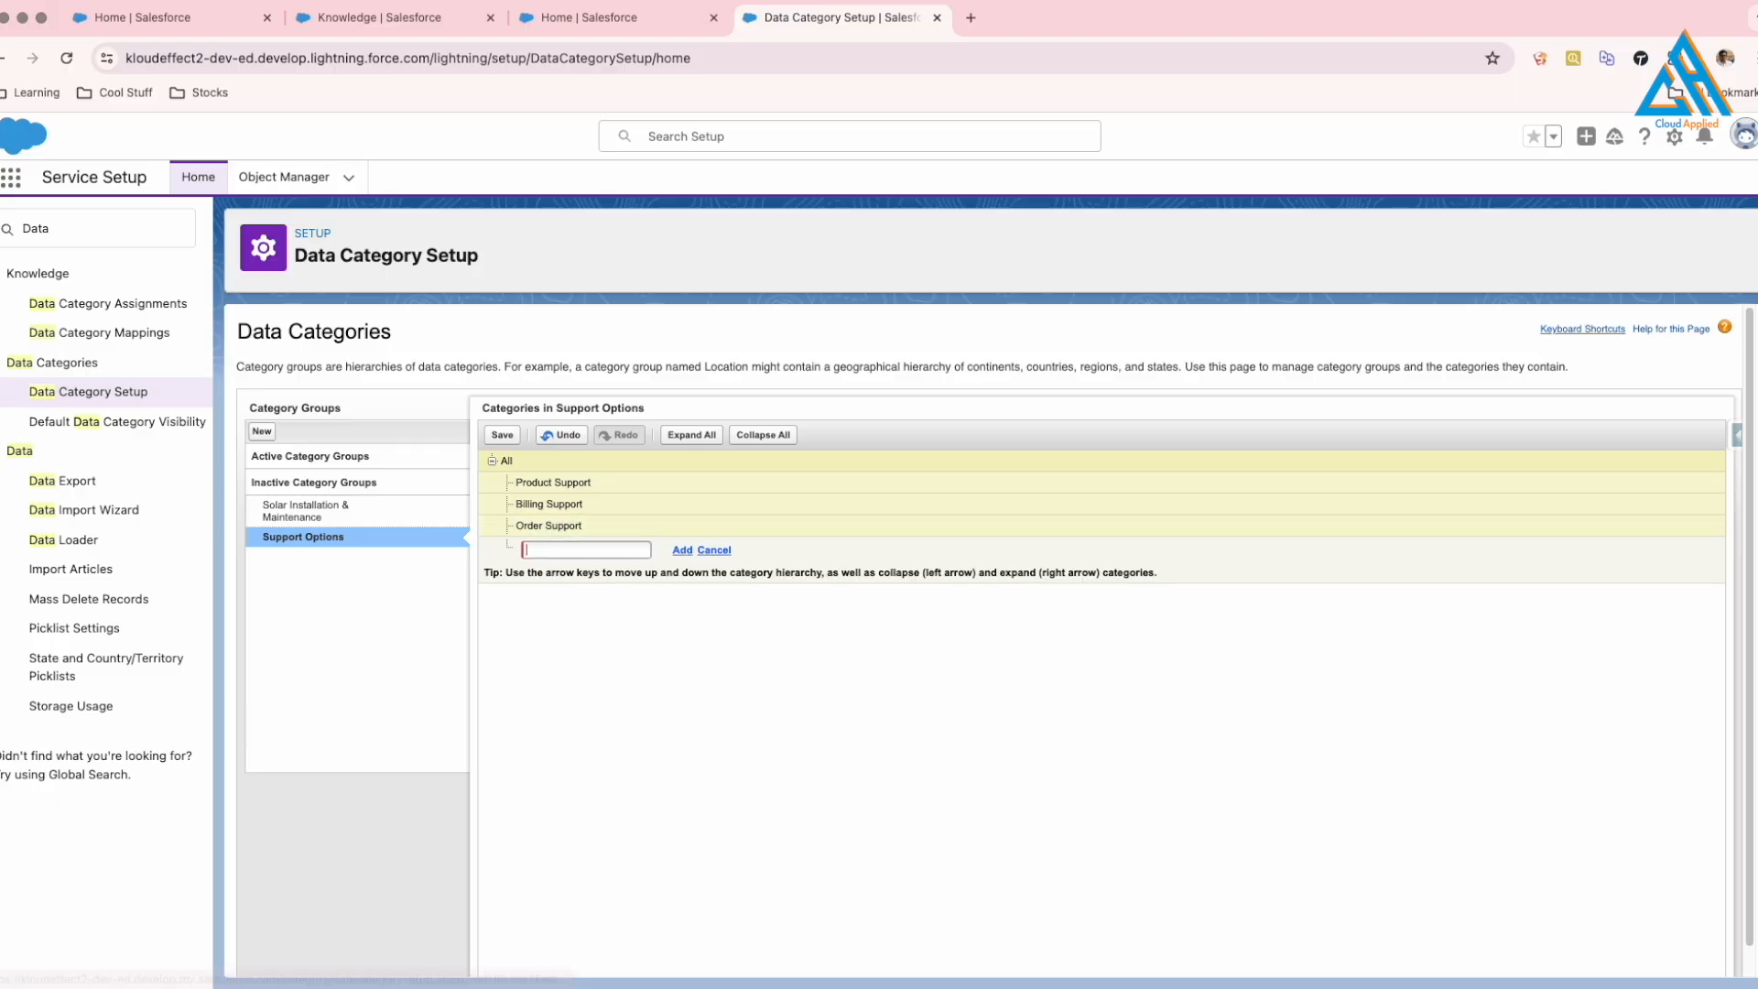
left_click(502, 435)
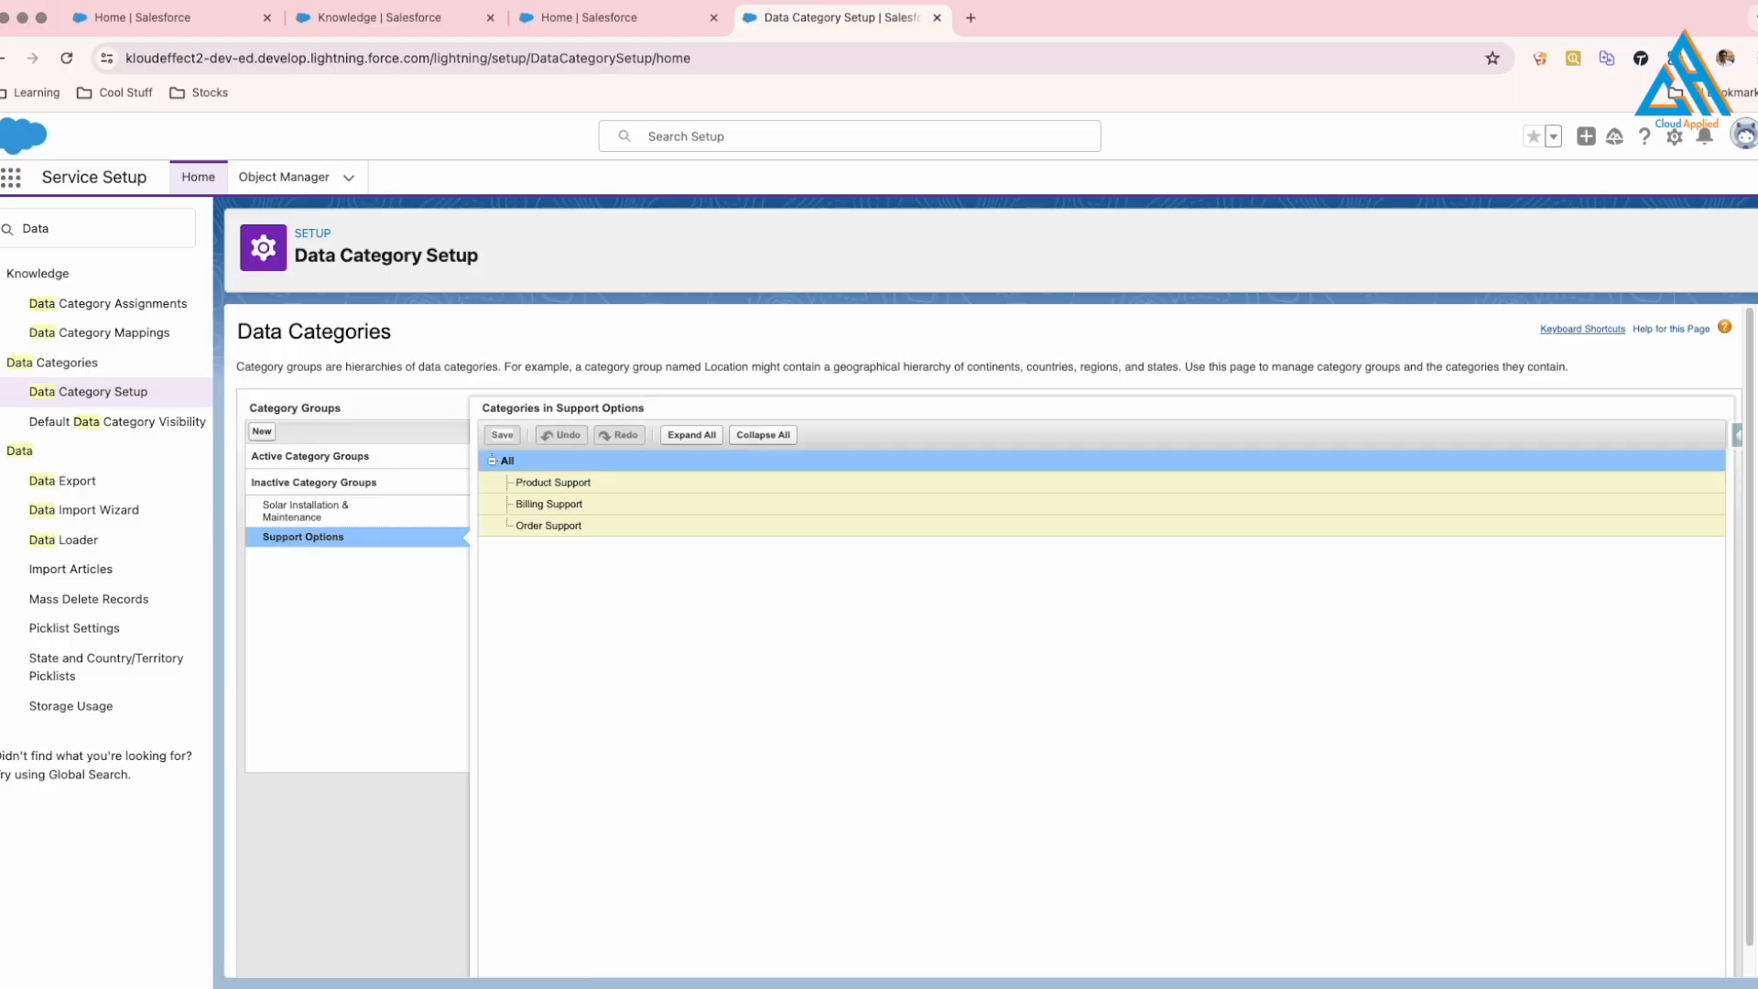
Activate the Solar Installation & Maintenance and Support Options category groups, and reload the setup page.
left_click(431, 506)
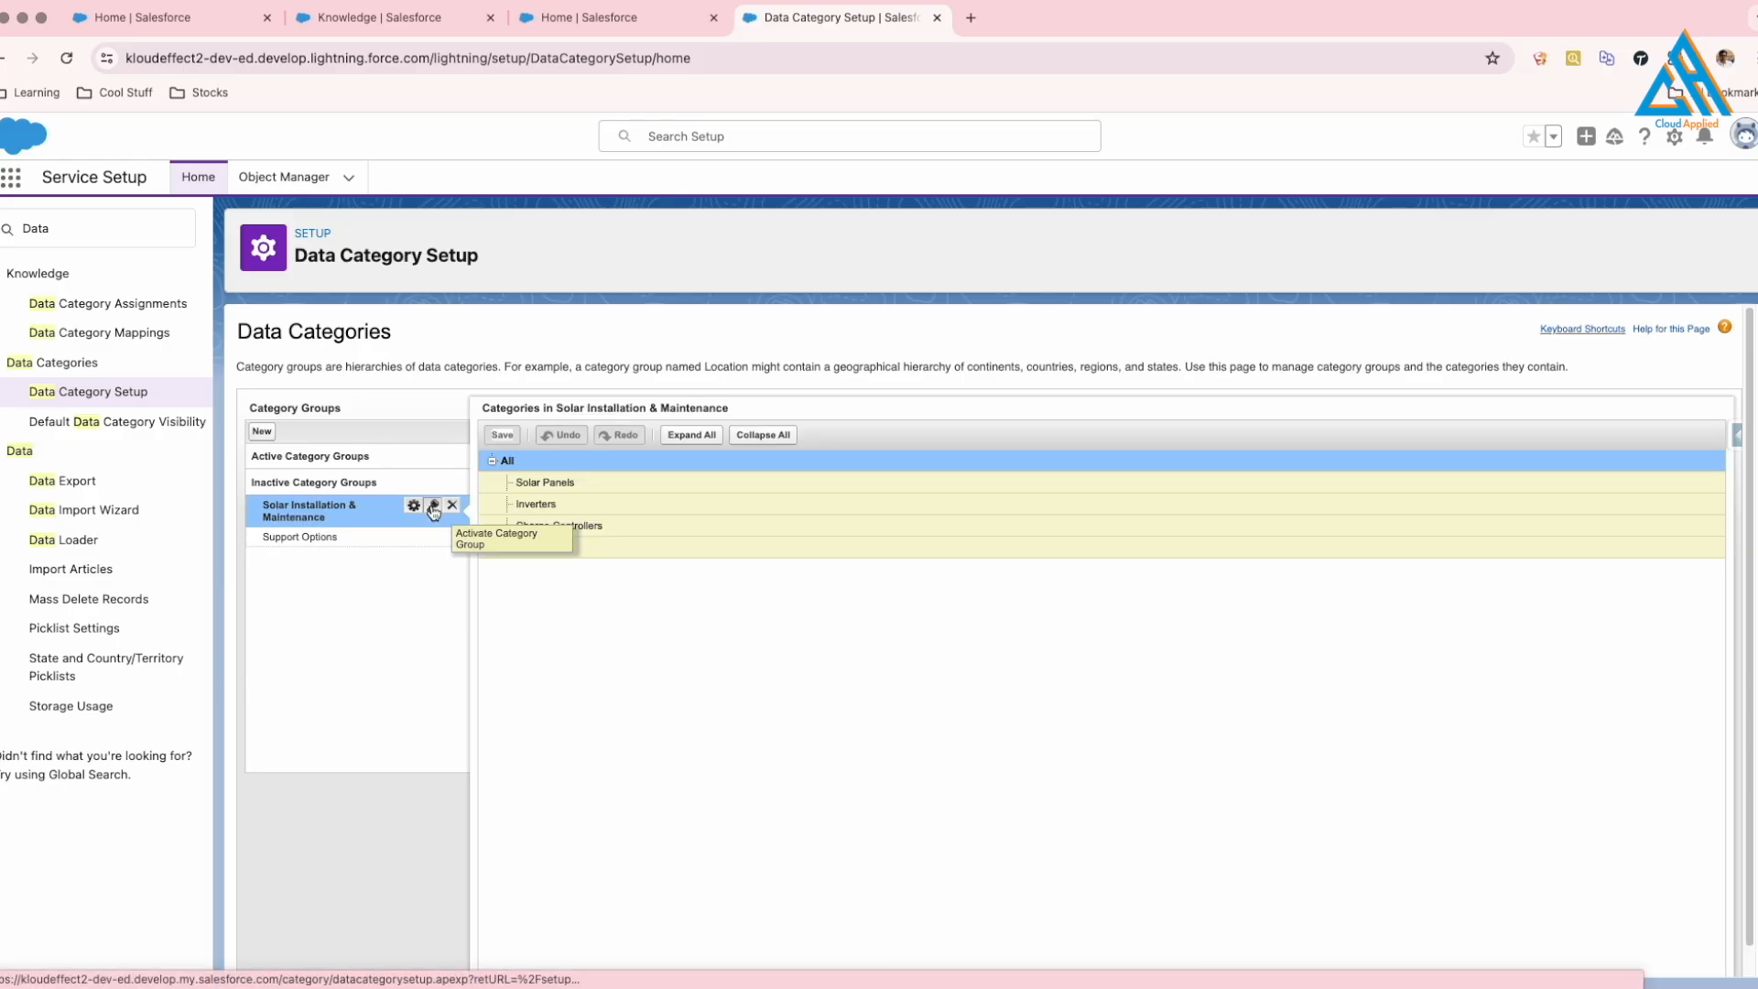
left_click(432, 576)
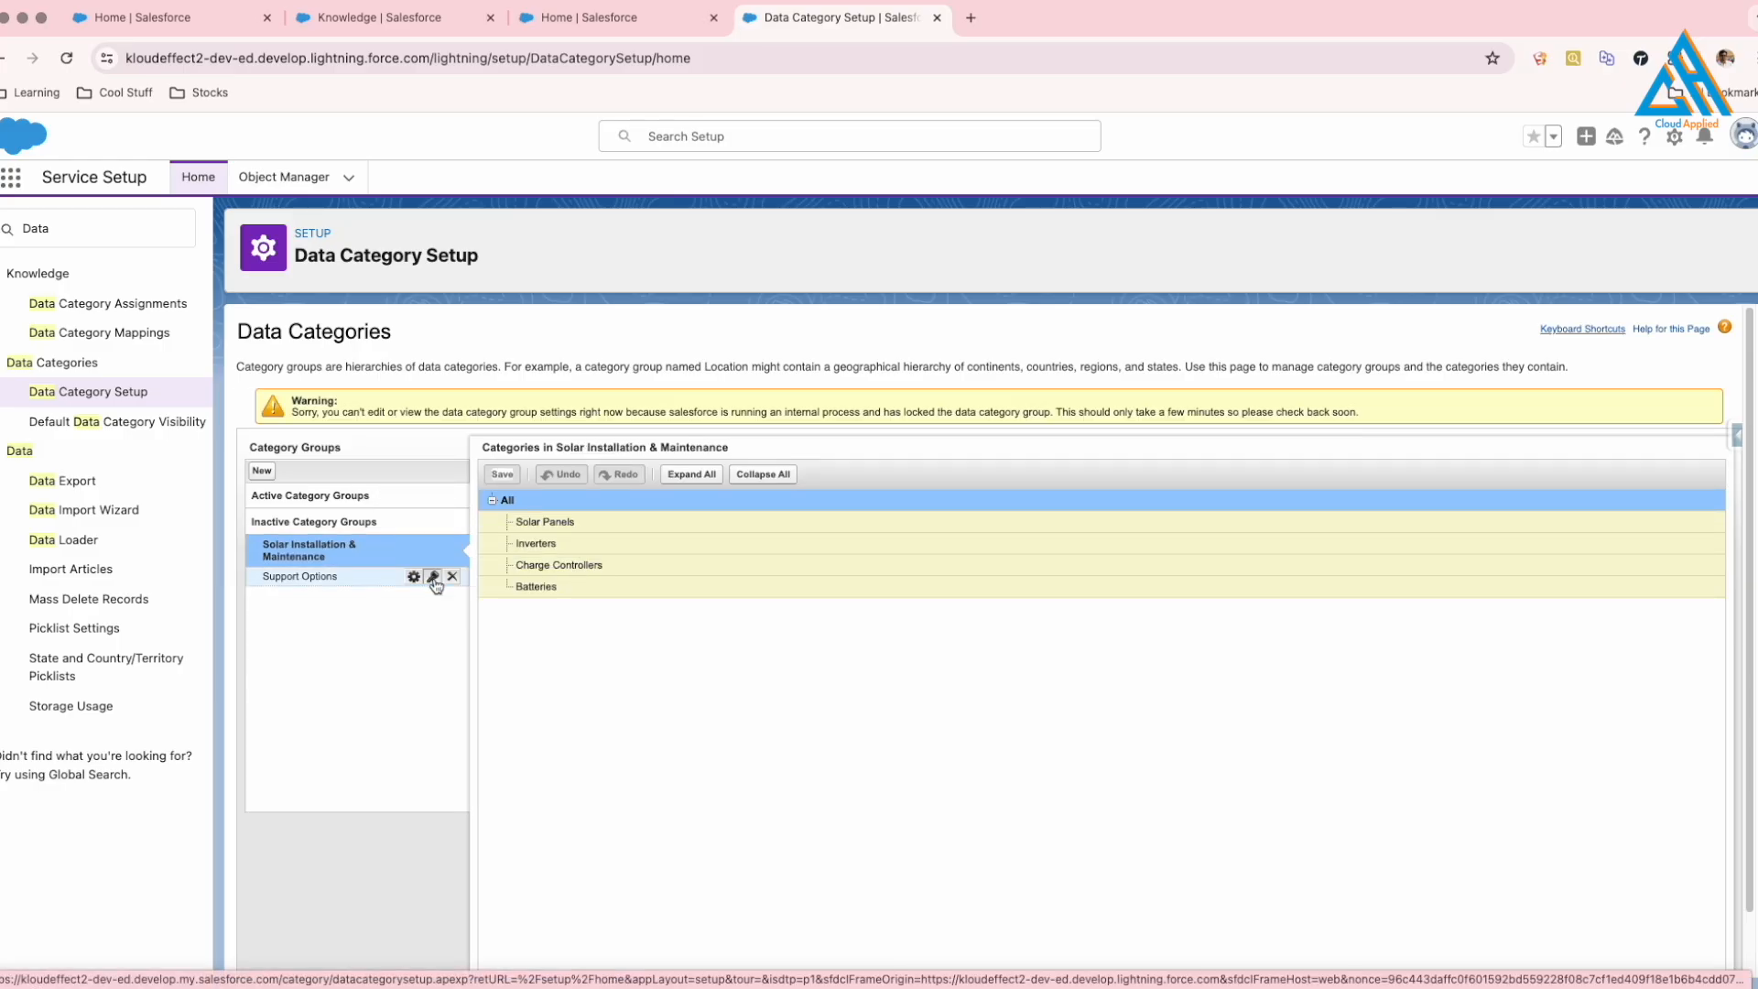
left_click(433, 577)
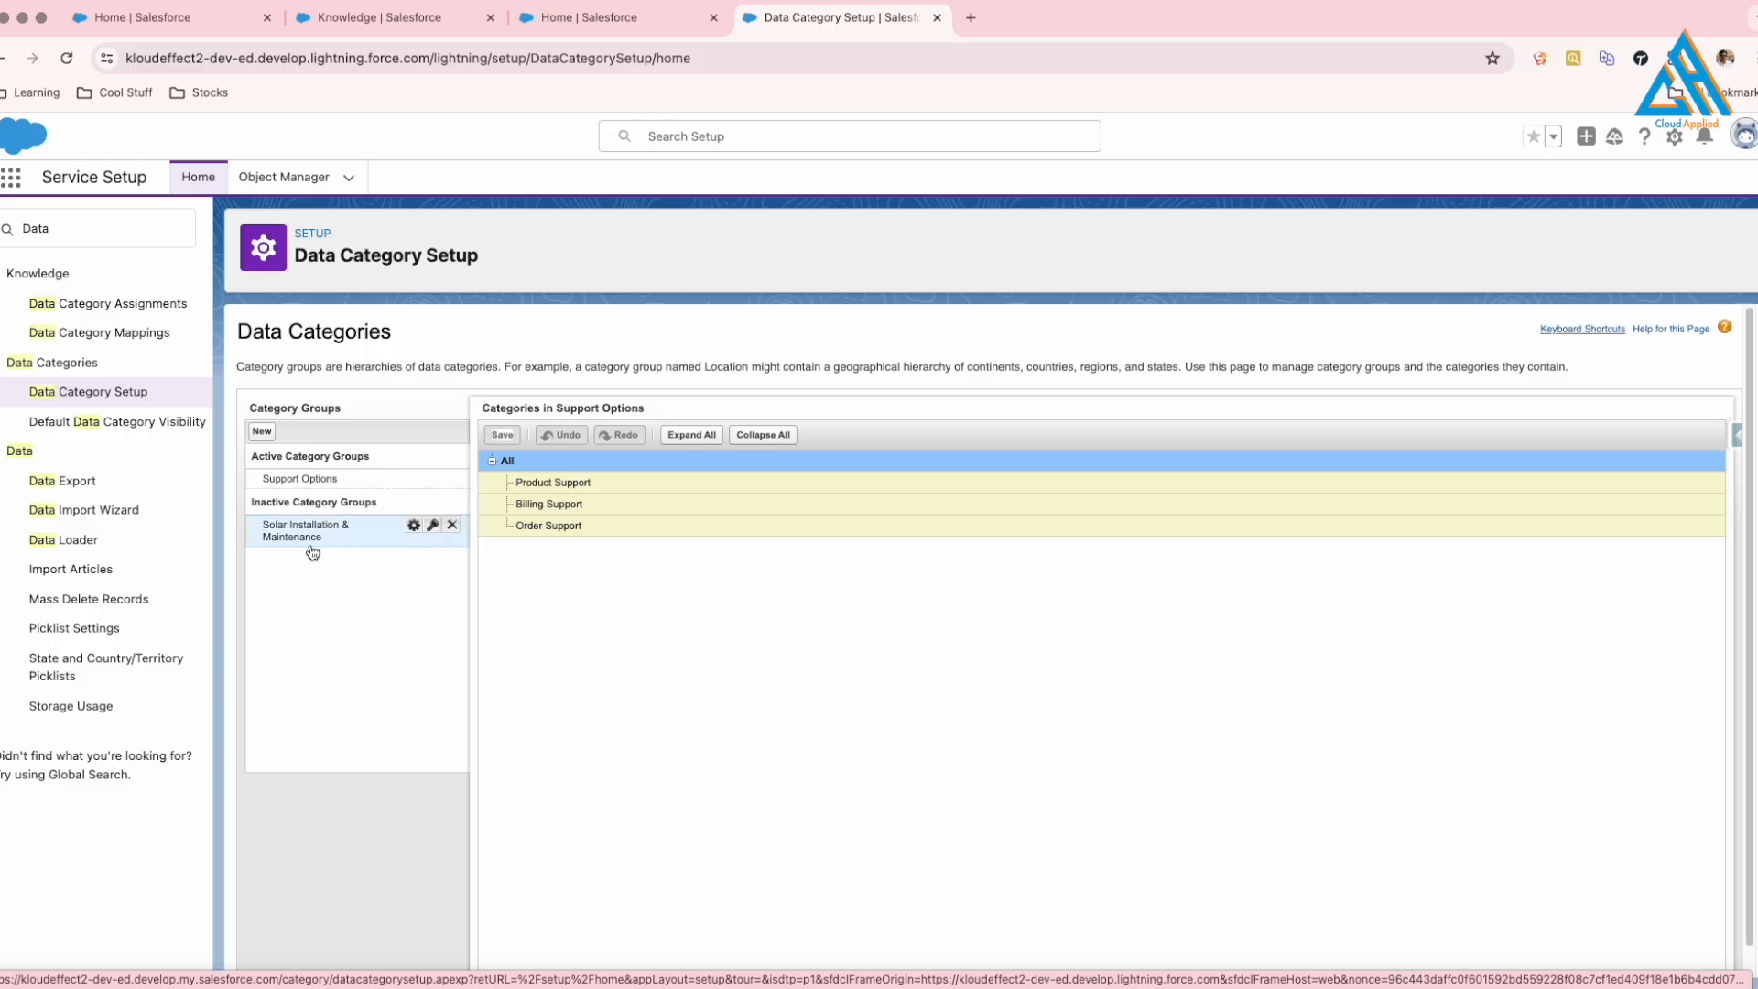
left_click(436, 530)
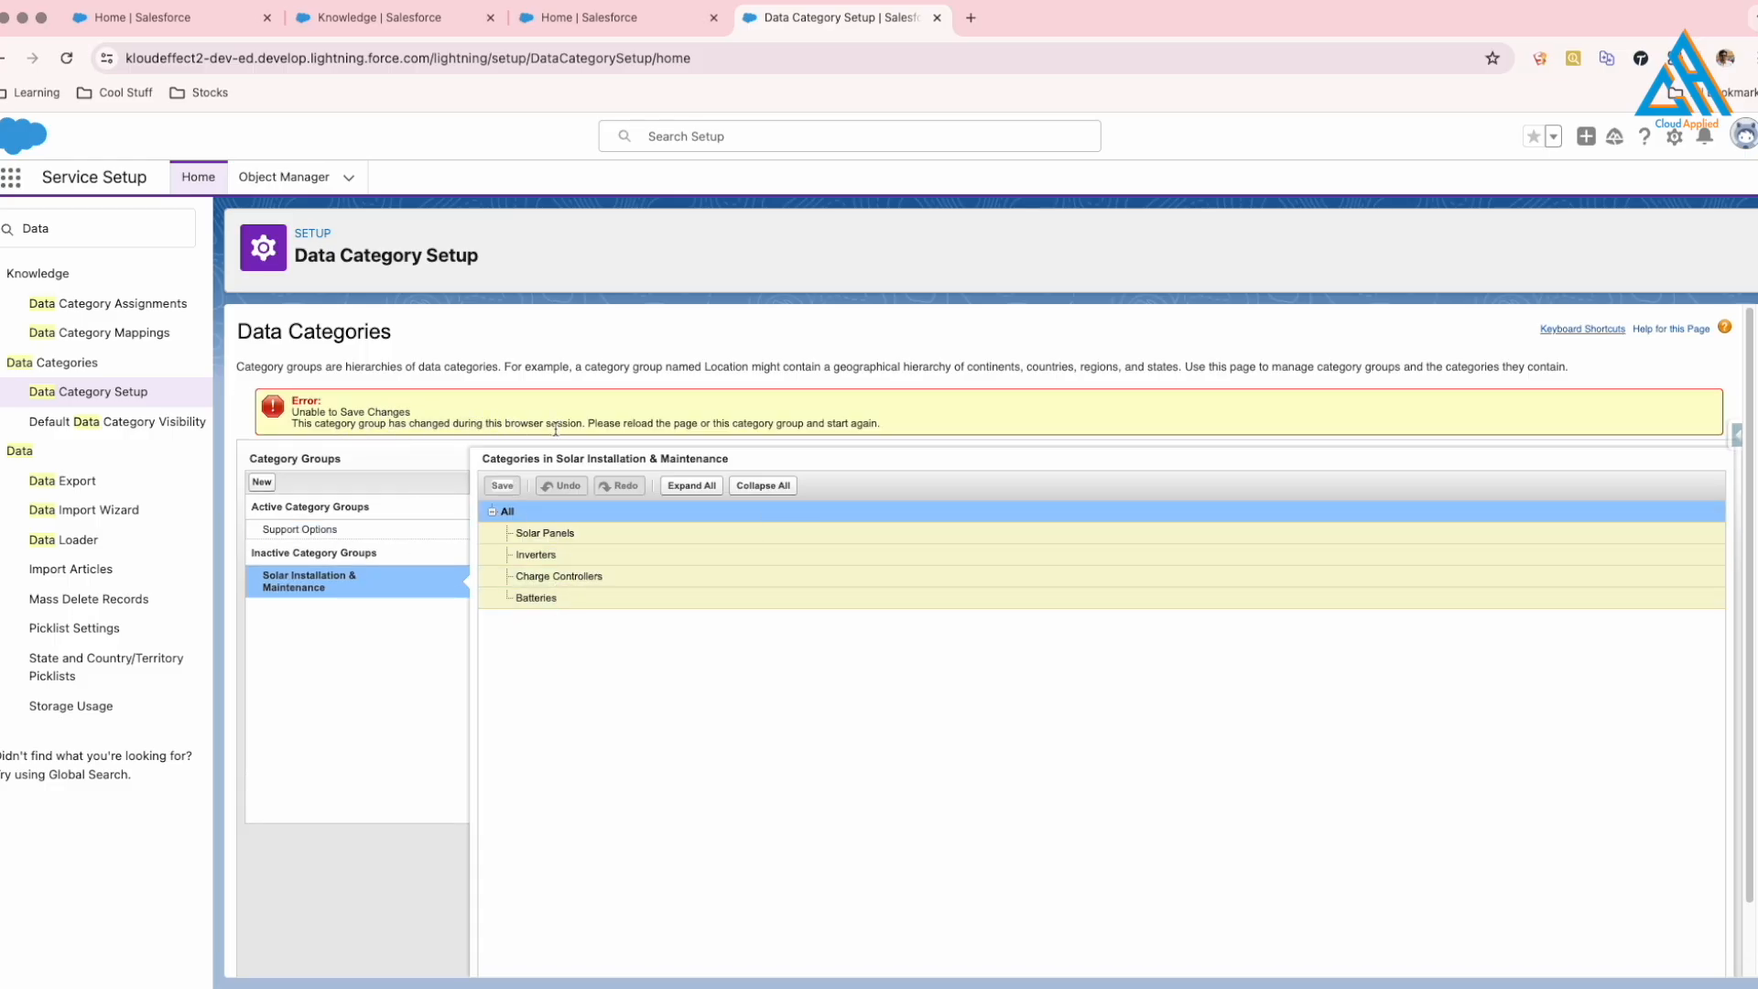
mouse_move(297, 575)
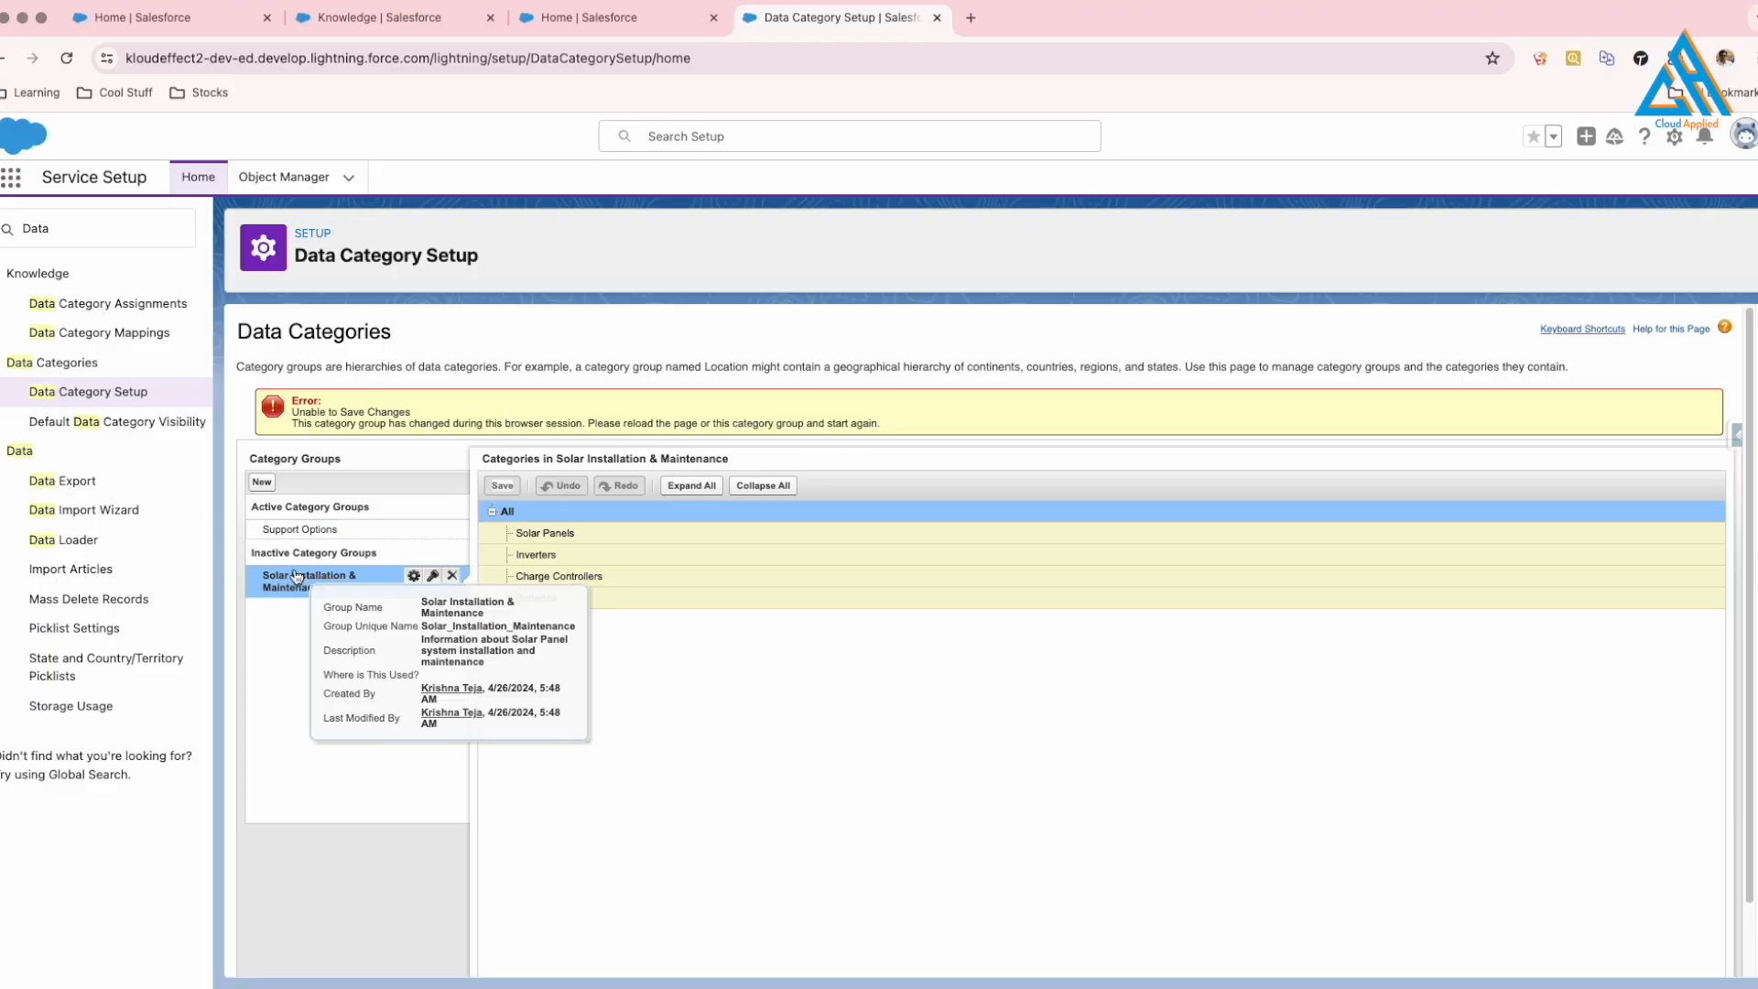
left_click(65, 58)
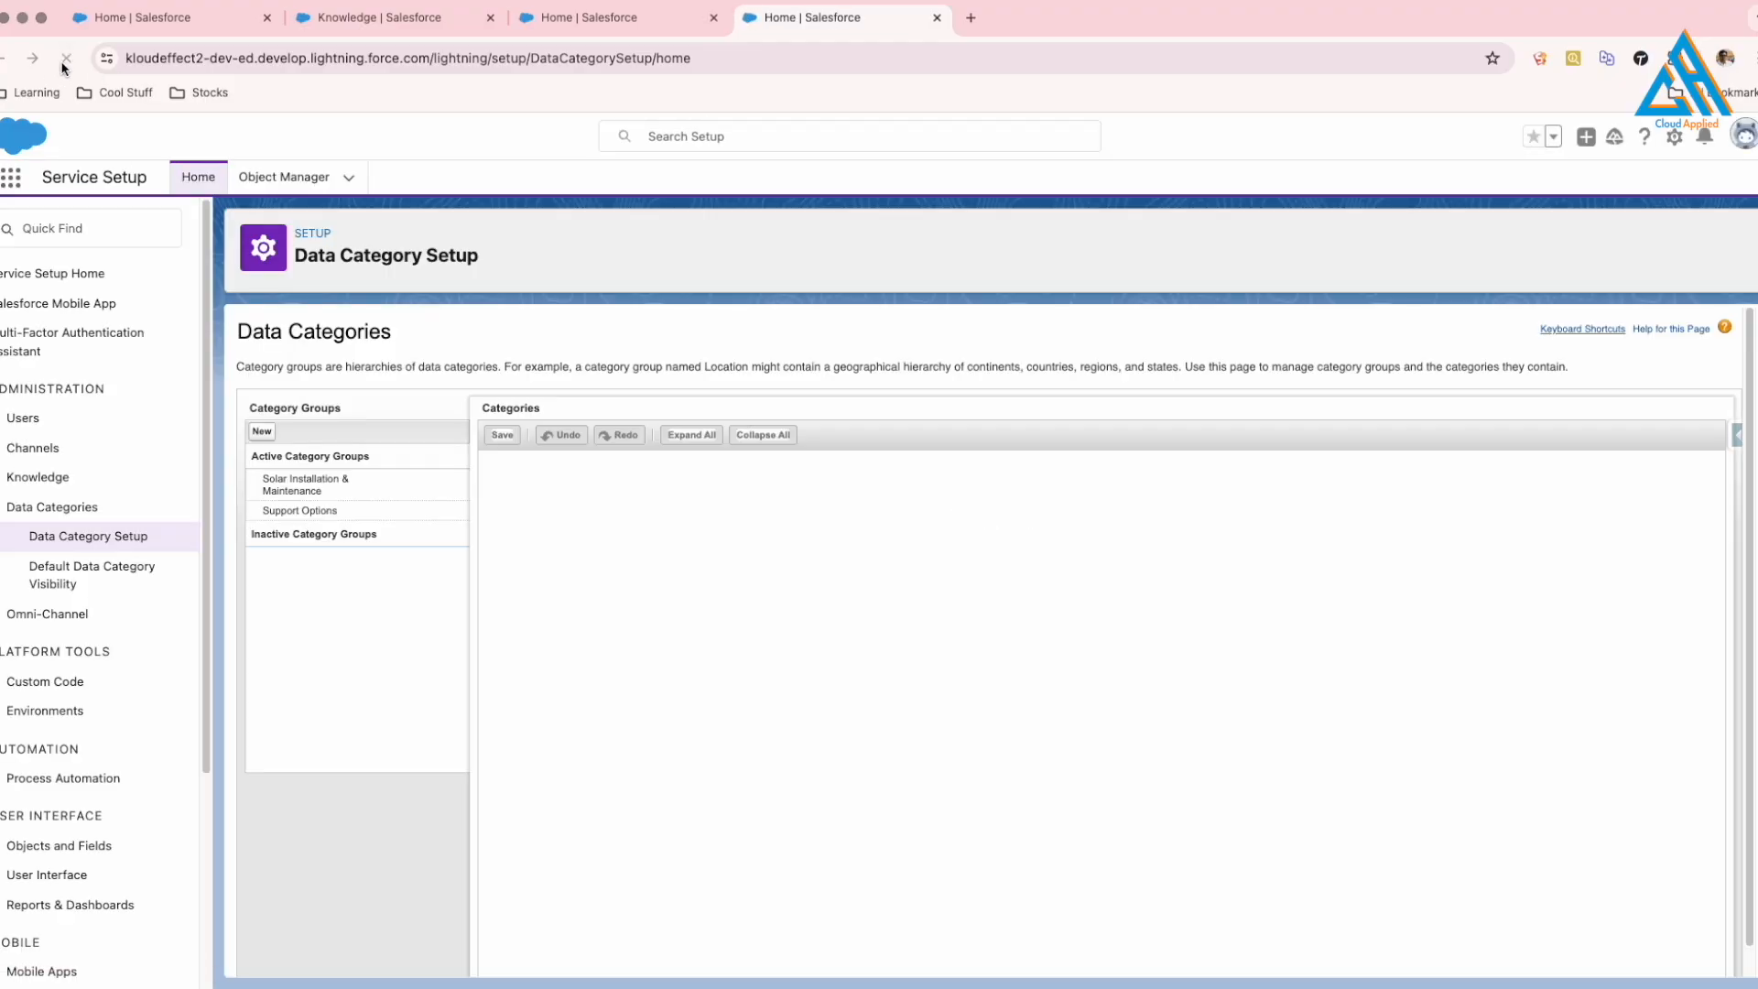
Set the default data category visibility of the Solar Installation & Maintenance group to All Categories and save.
left_click(117, 572)
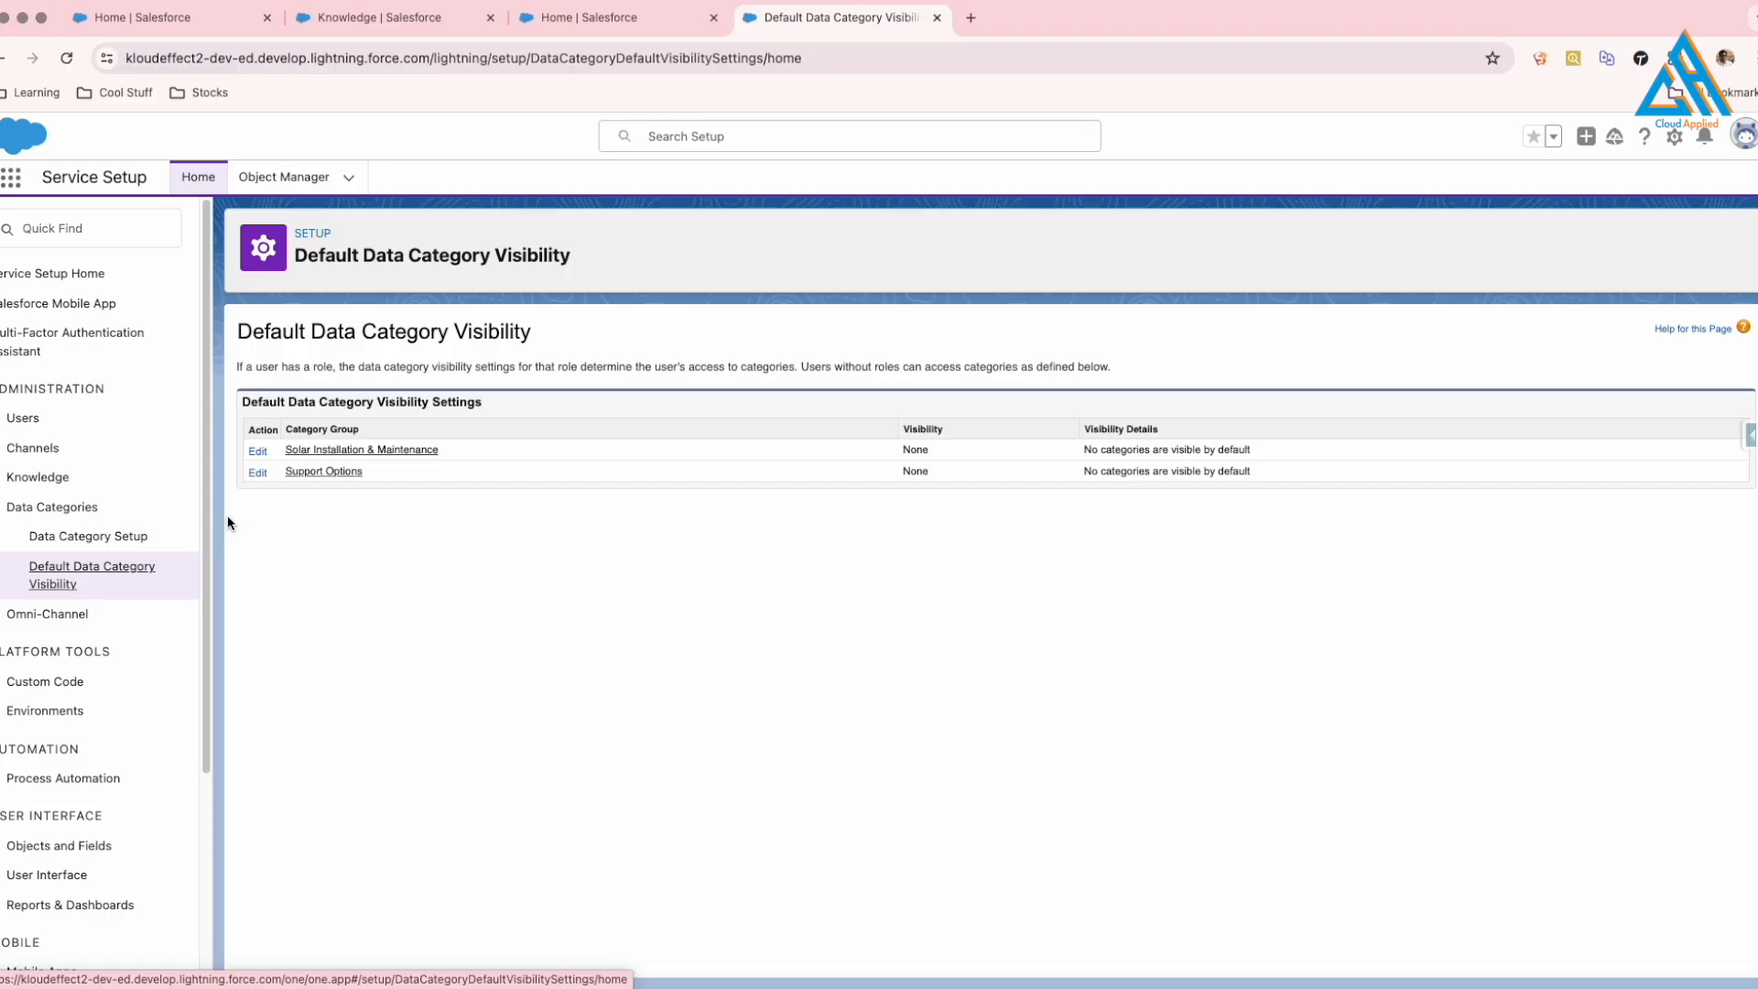
left_click(337, 455)
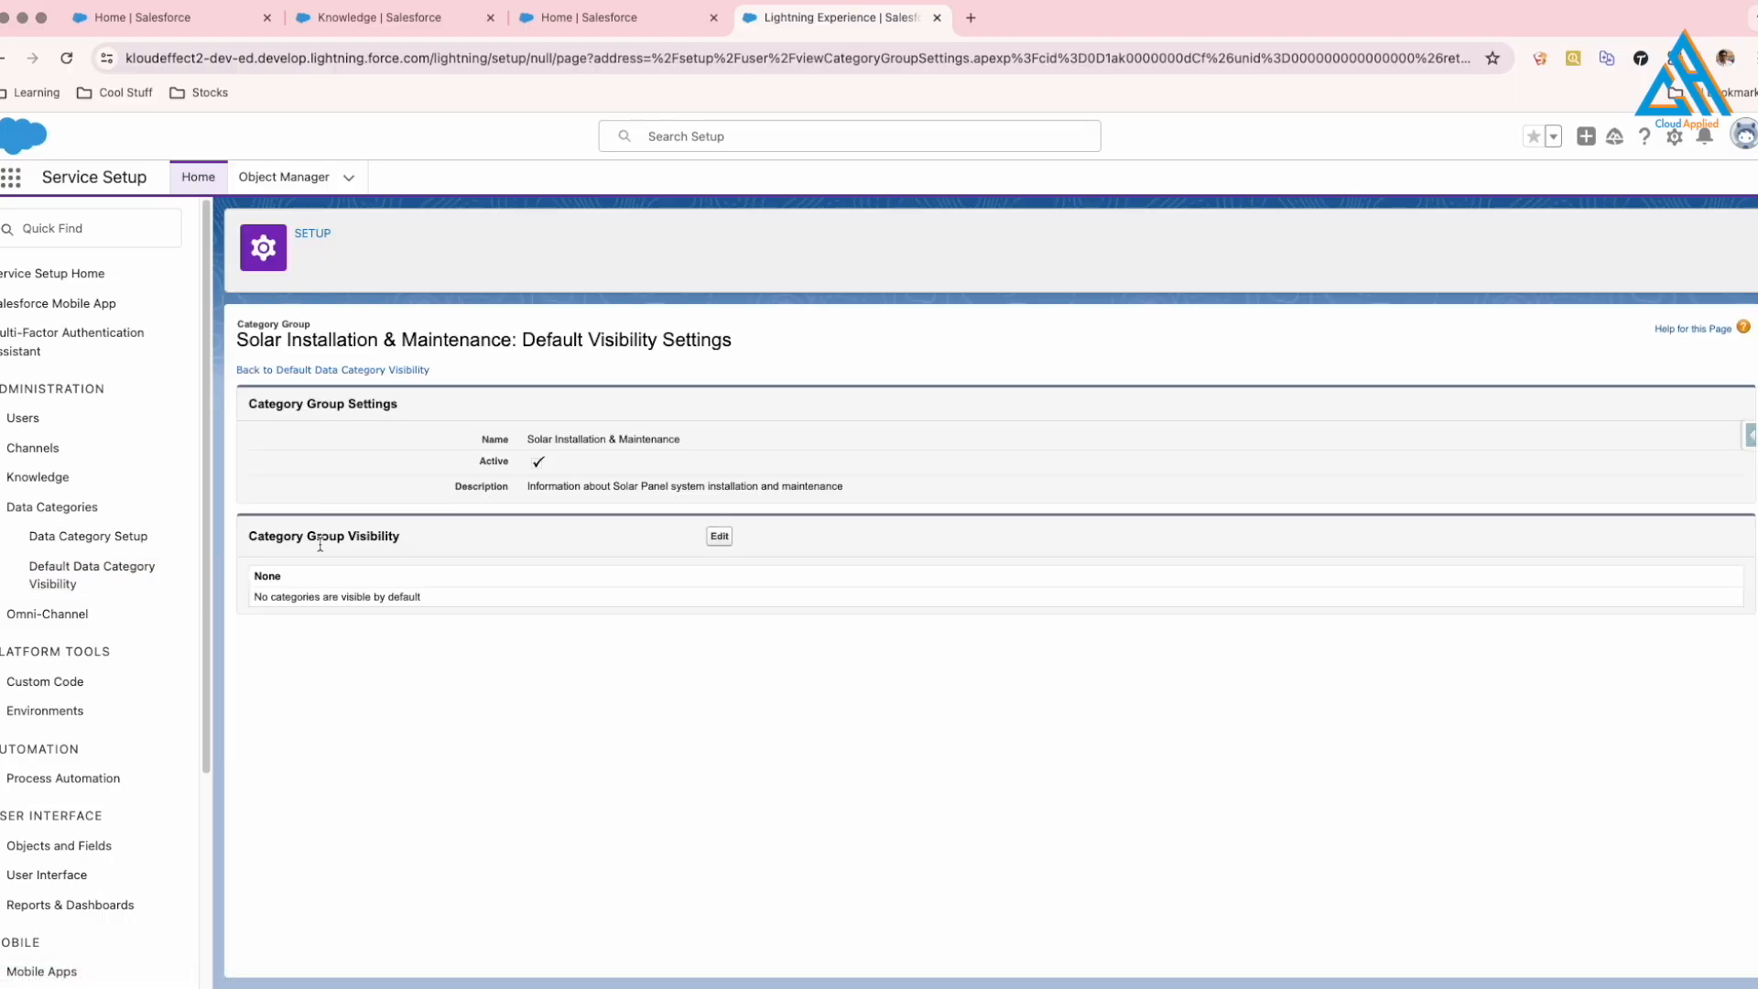
left_click(719, 536)
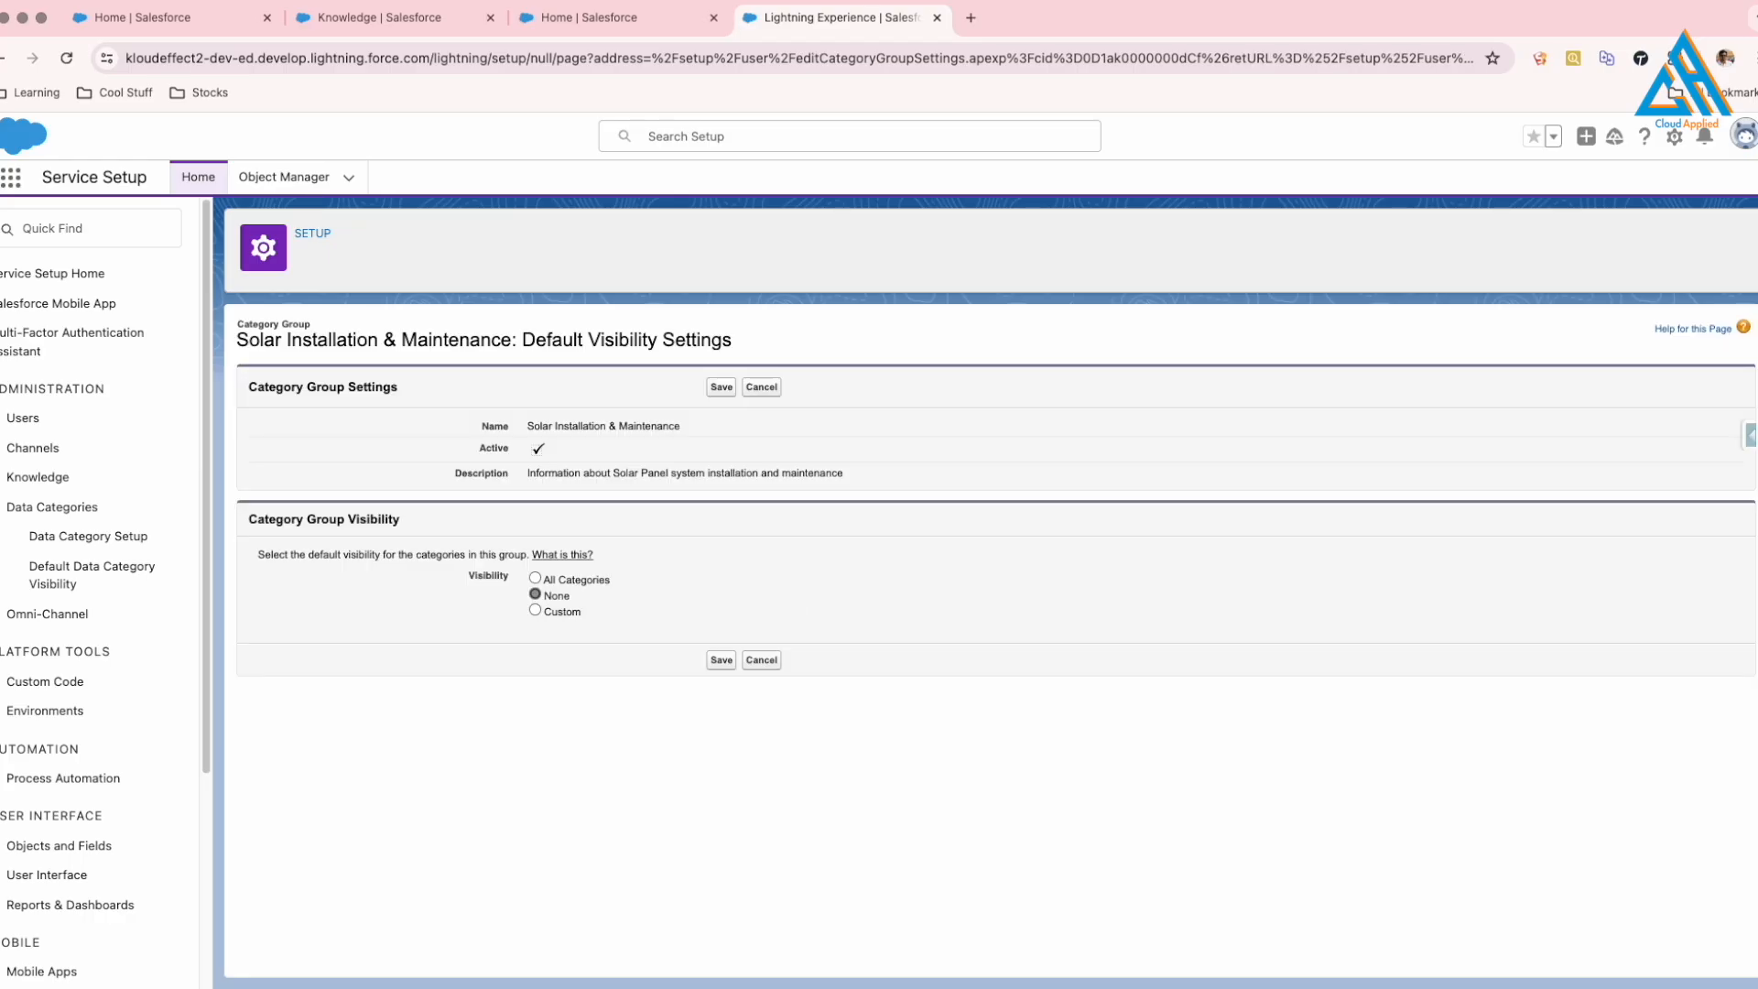
left_click(535, 578)
left_click(721, 660)
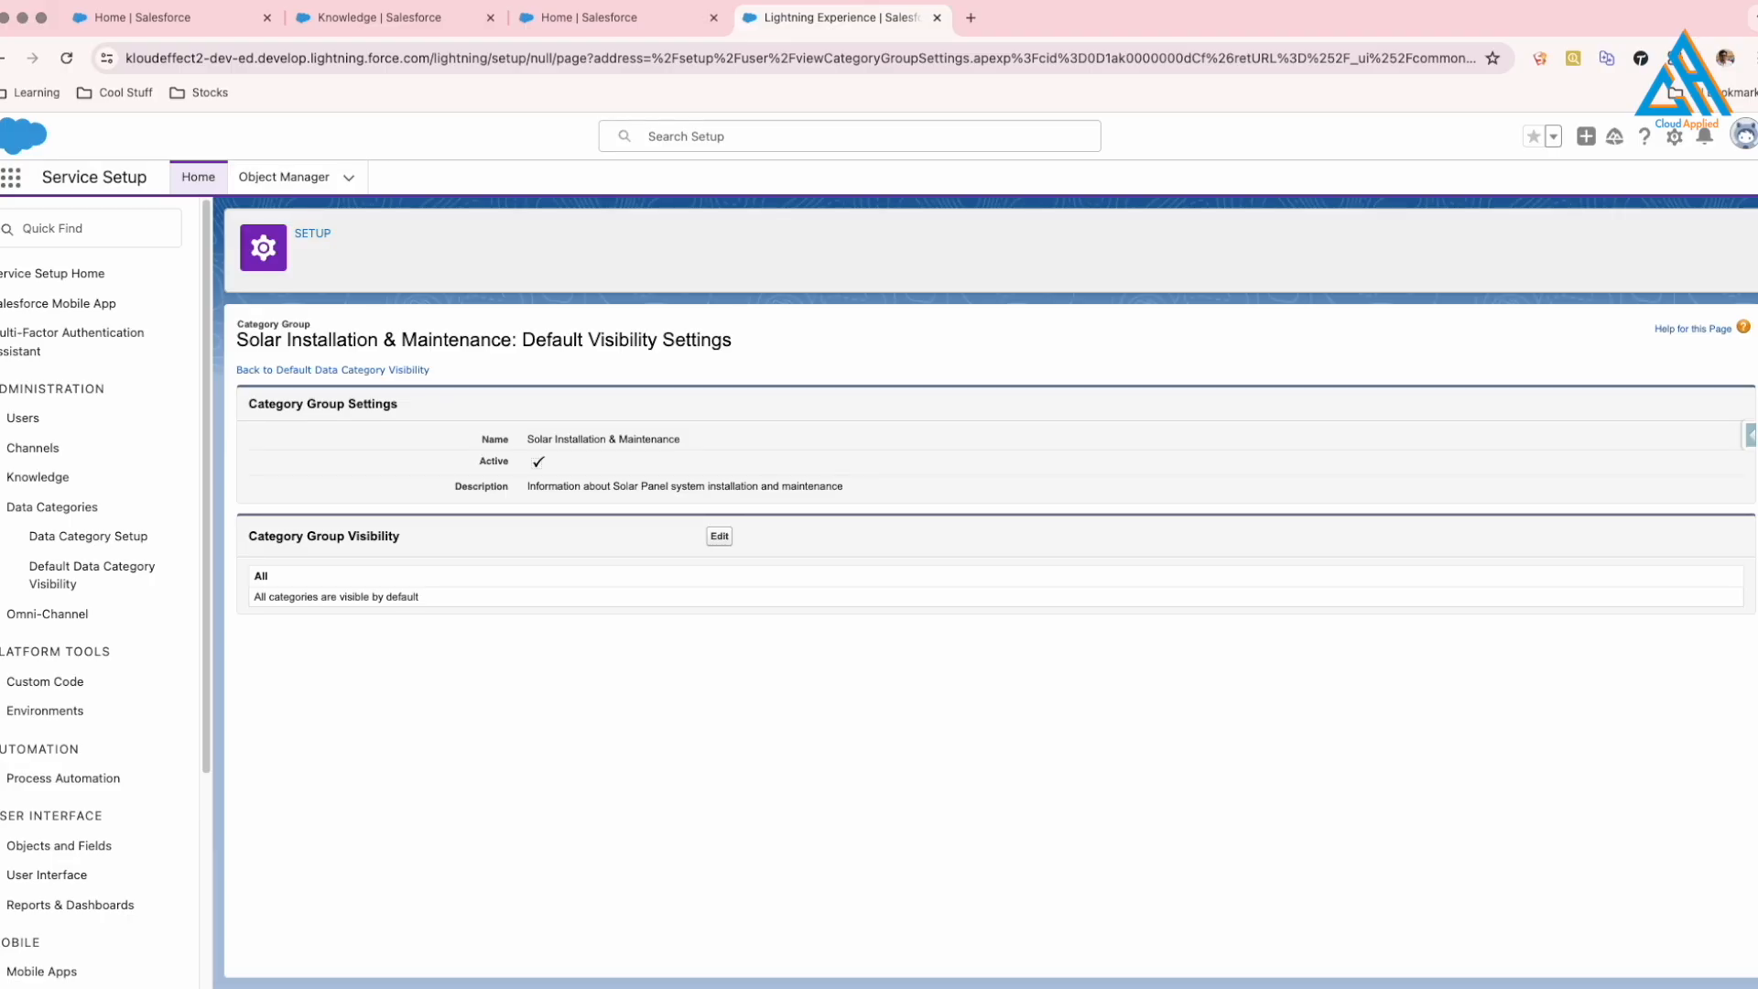
Set the default data category visibility of the Support Options group to All Categories and save.
left_click(109, 572)
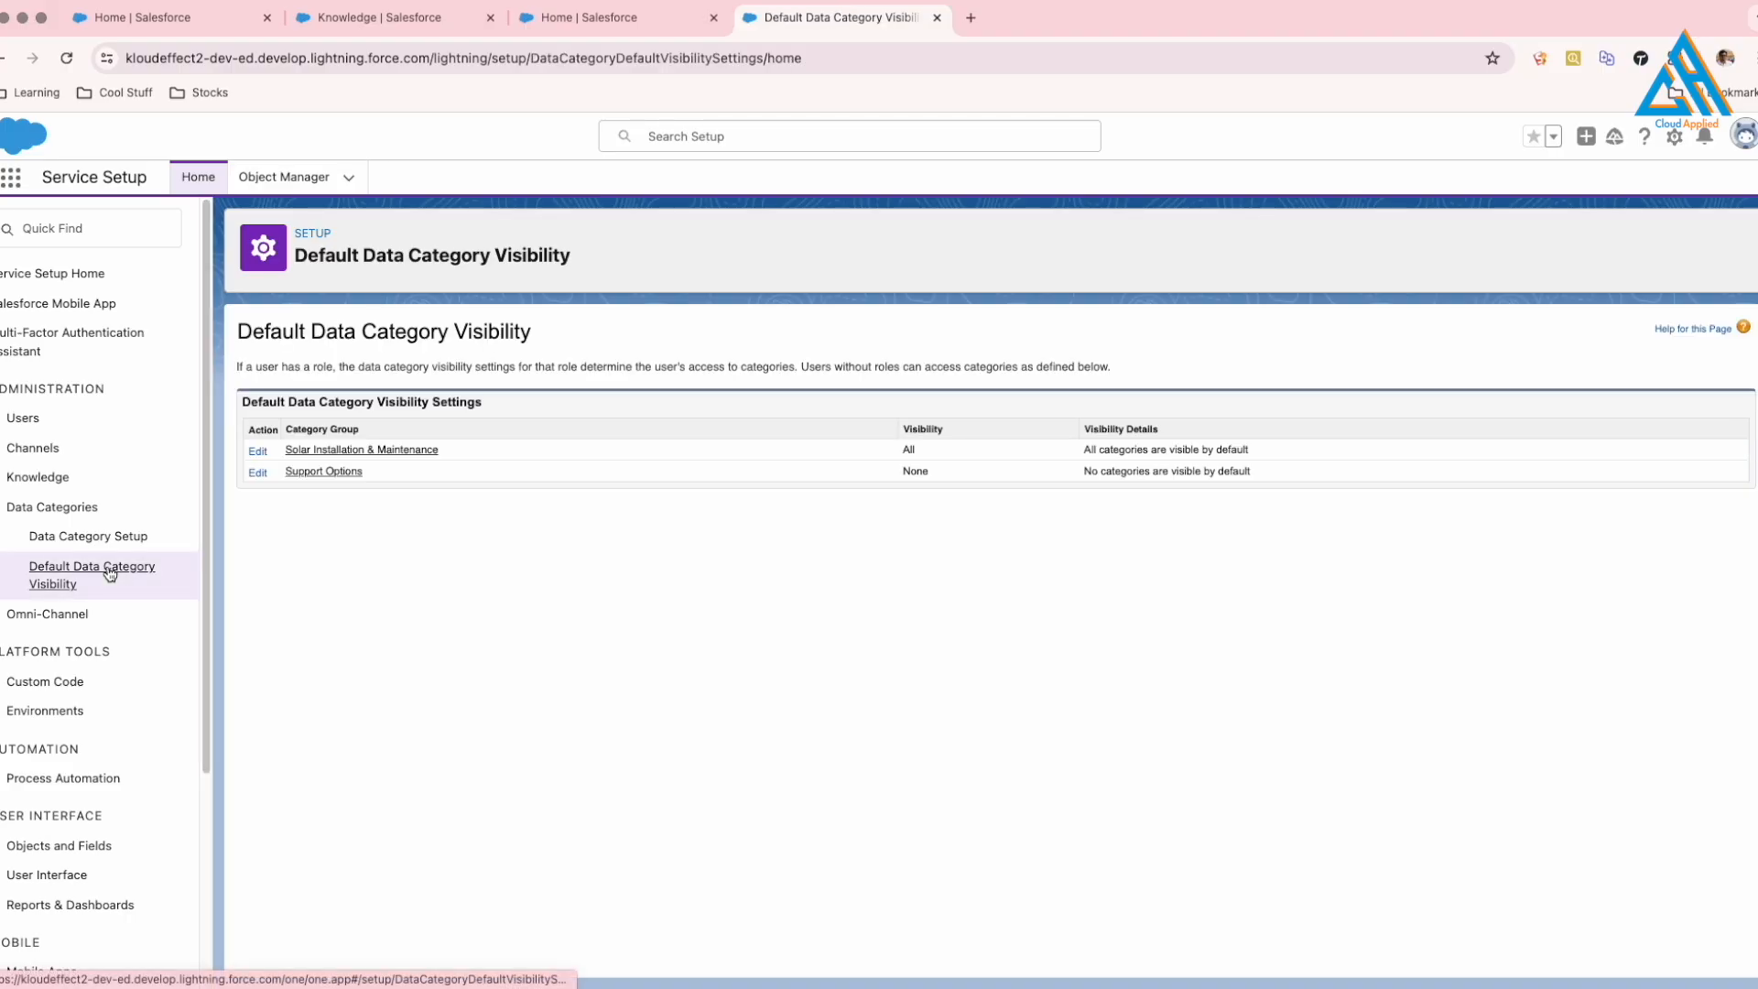
left_click(257, 473)
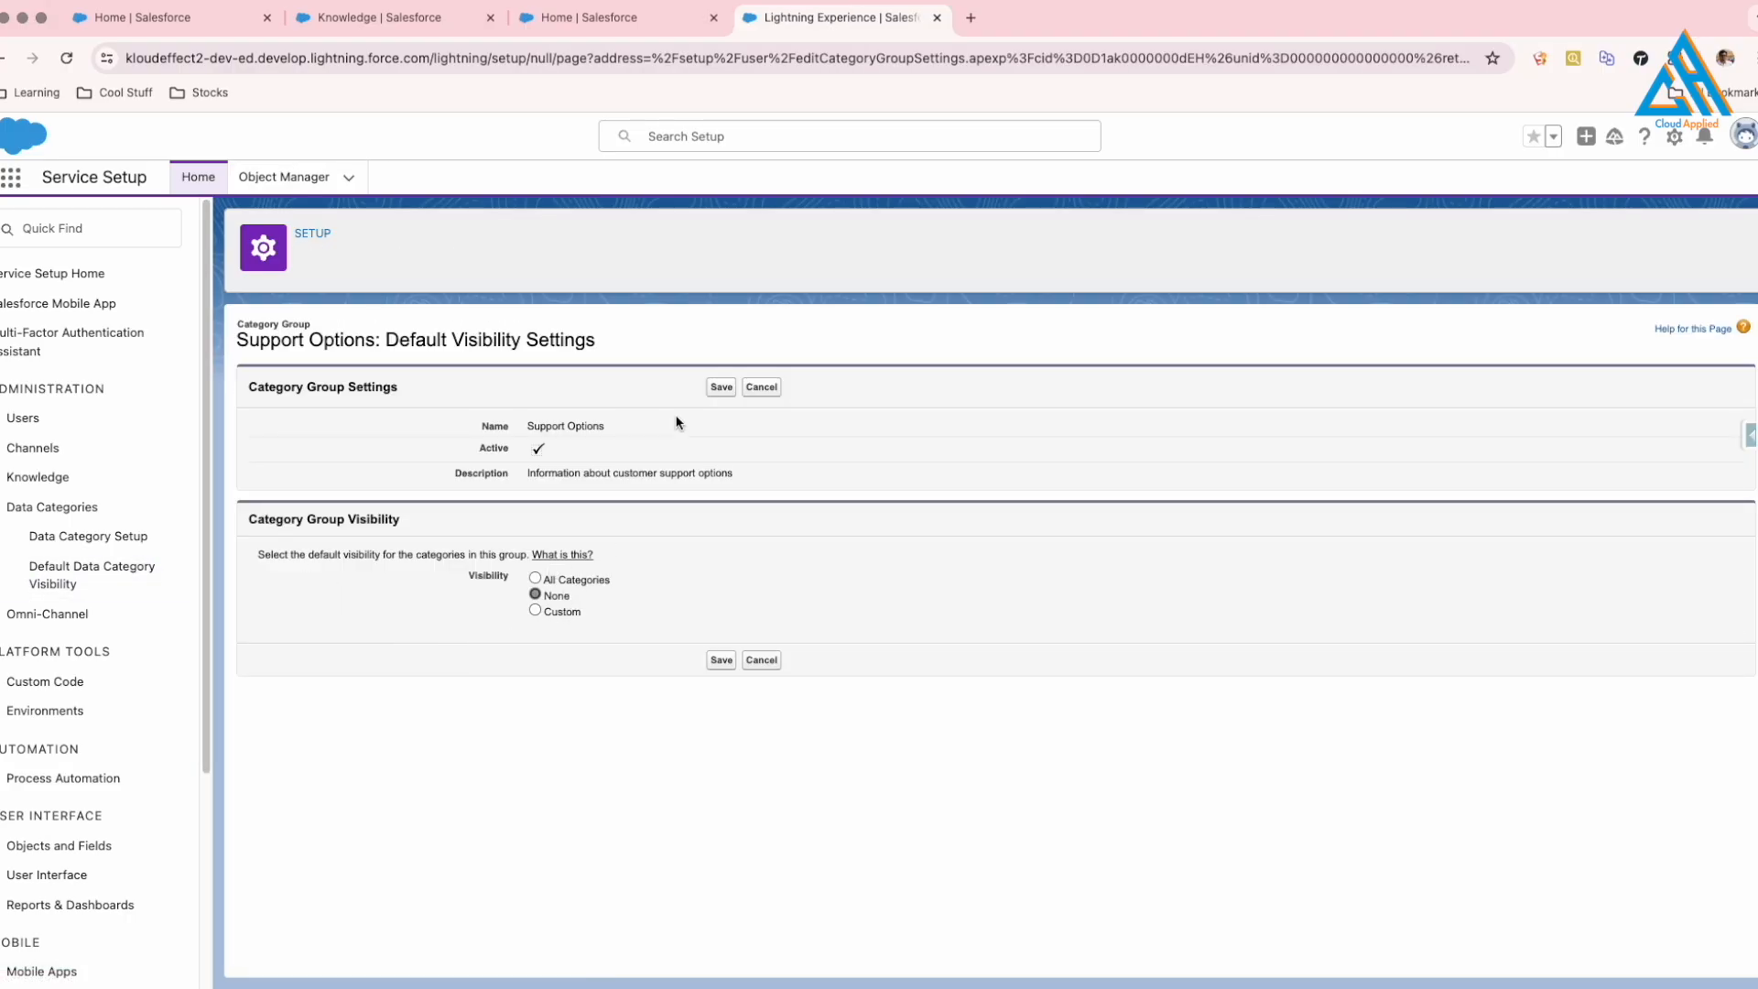
left_click(535, 577)
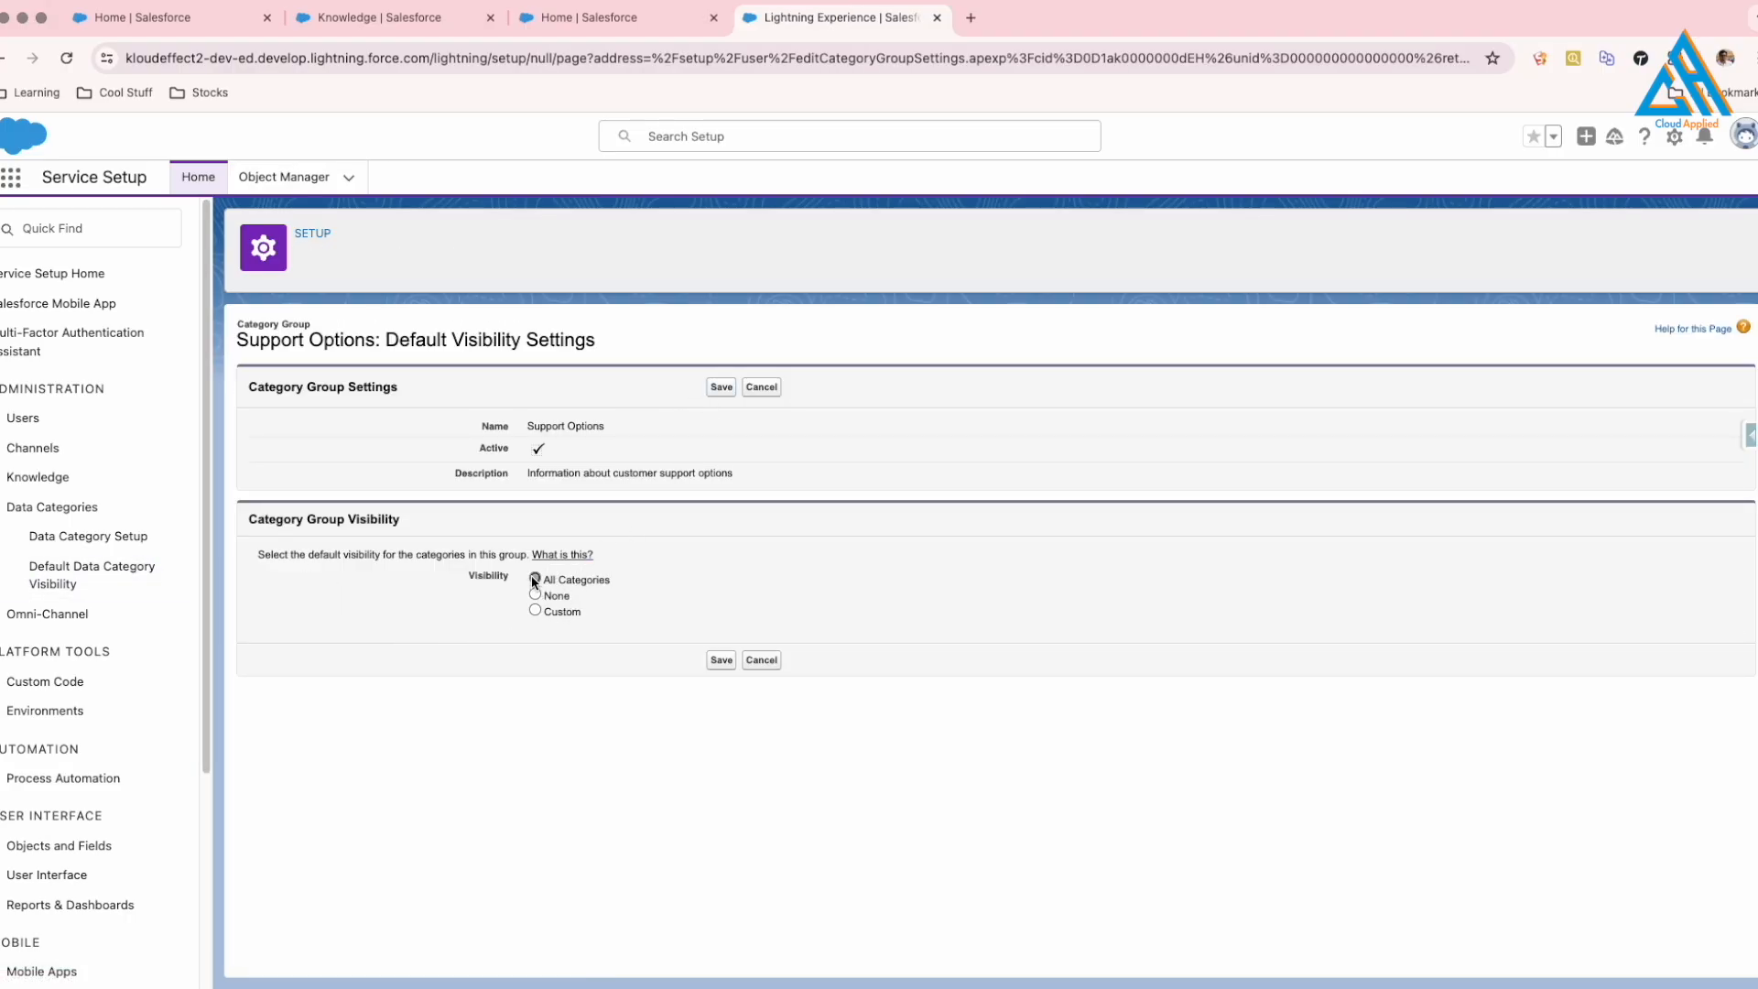
left_click(720, 660)
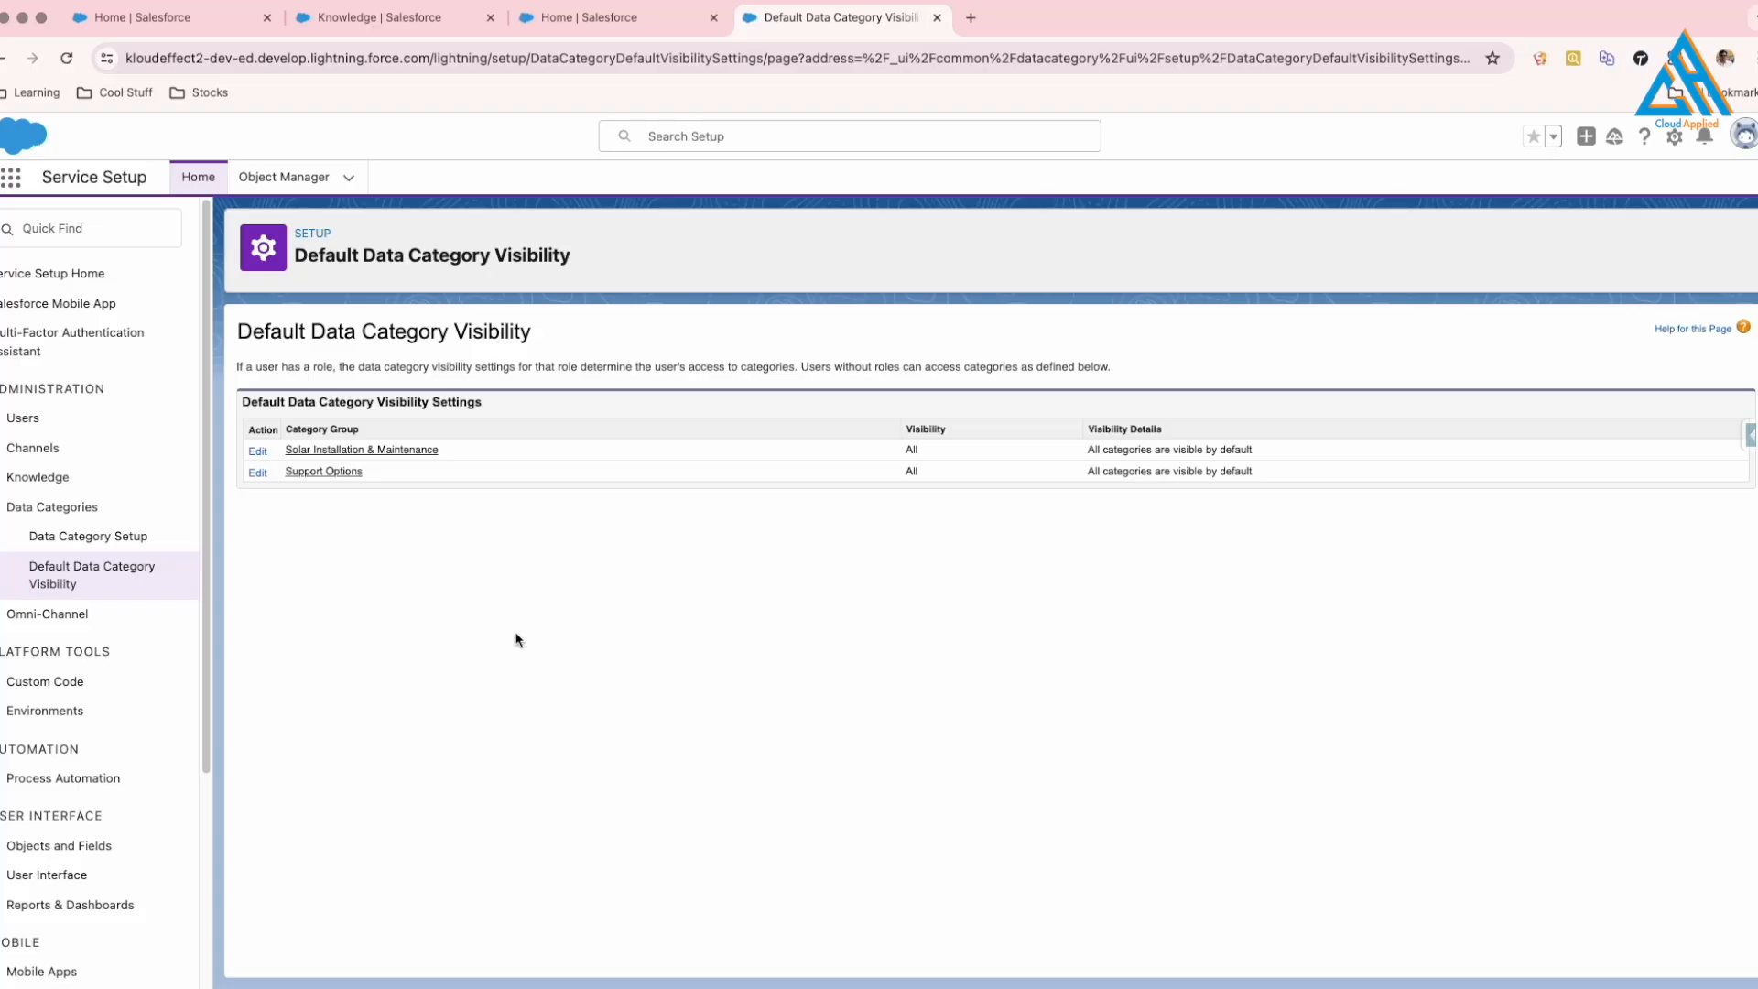
In the Knowledge Manager Permission Set's Data Category Visibility, make all Solar Installation & Maintenance categories visible and save.
left_click(88, 236)
type("permission")
left_click(86, 311)
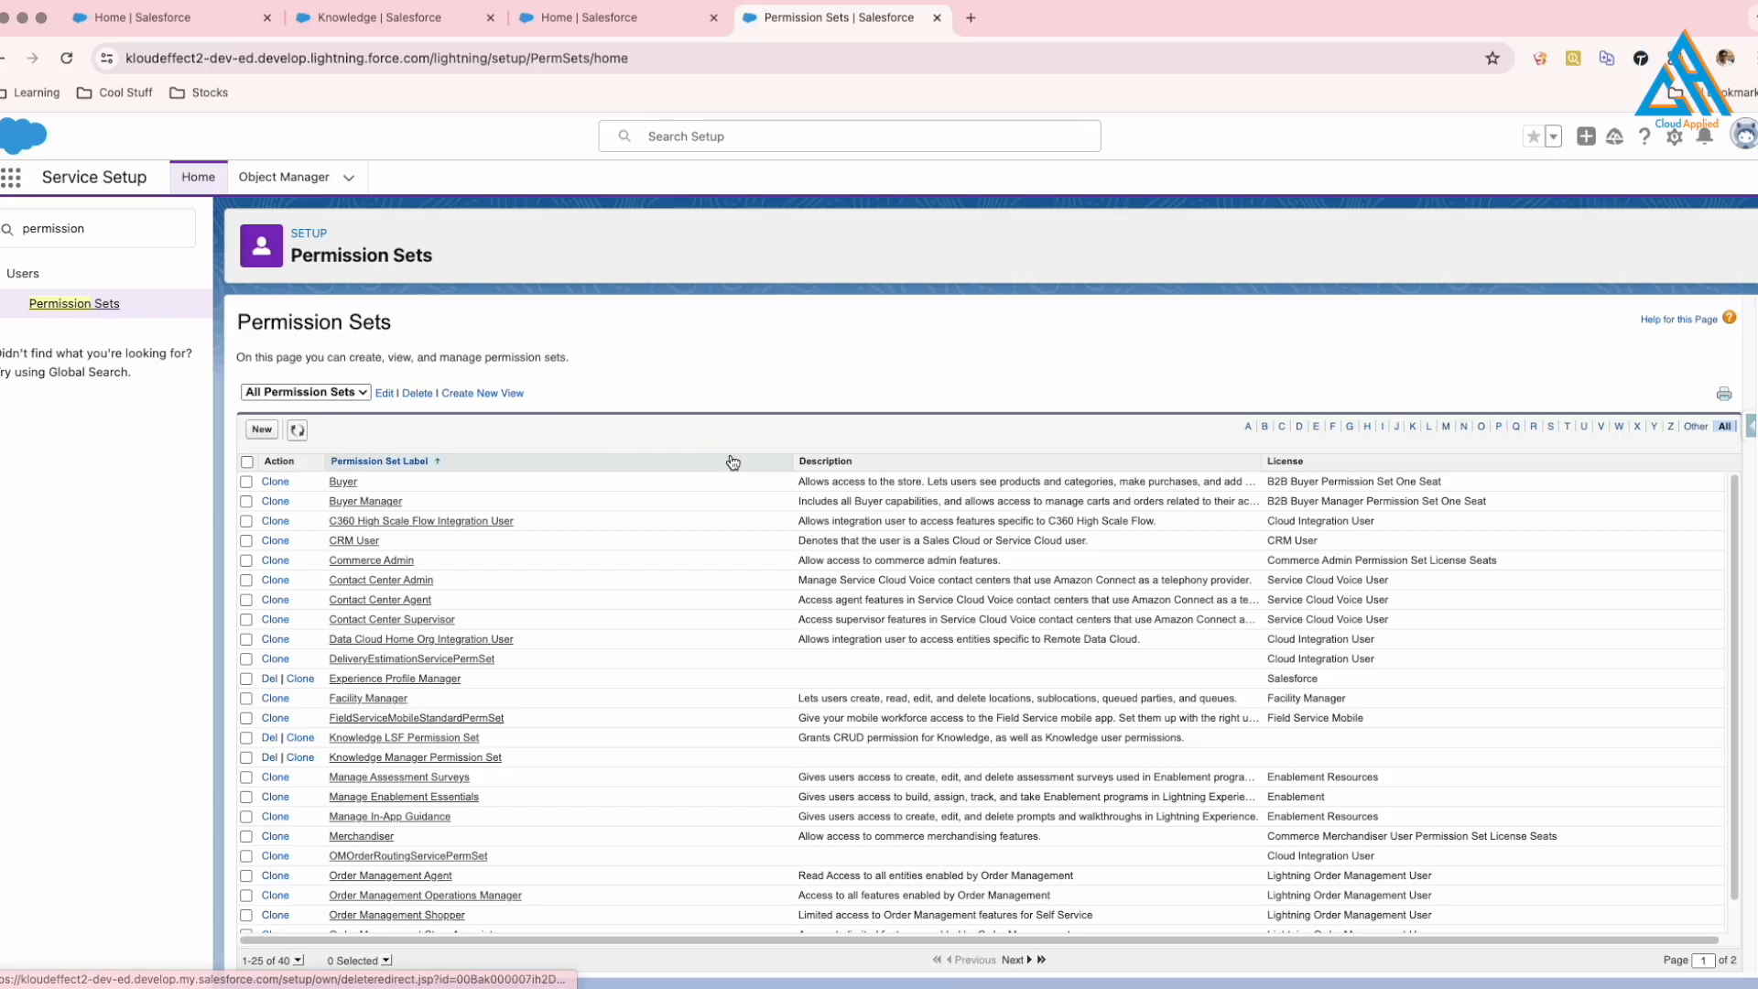
left_click(1414, 428)
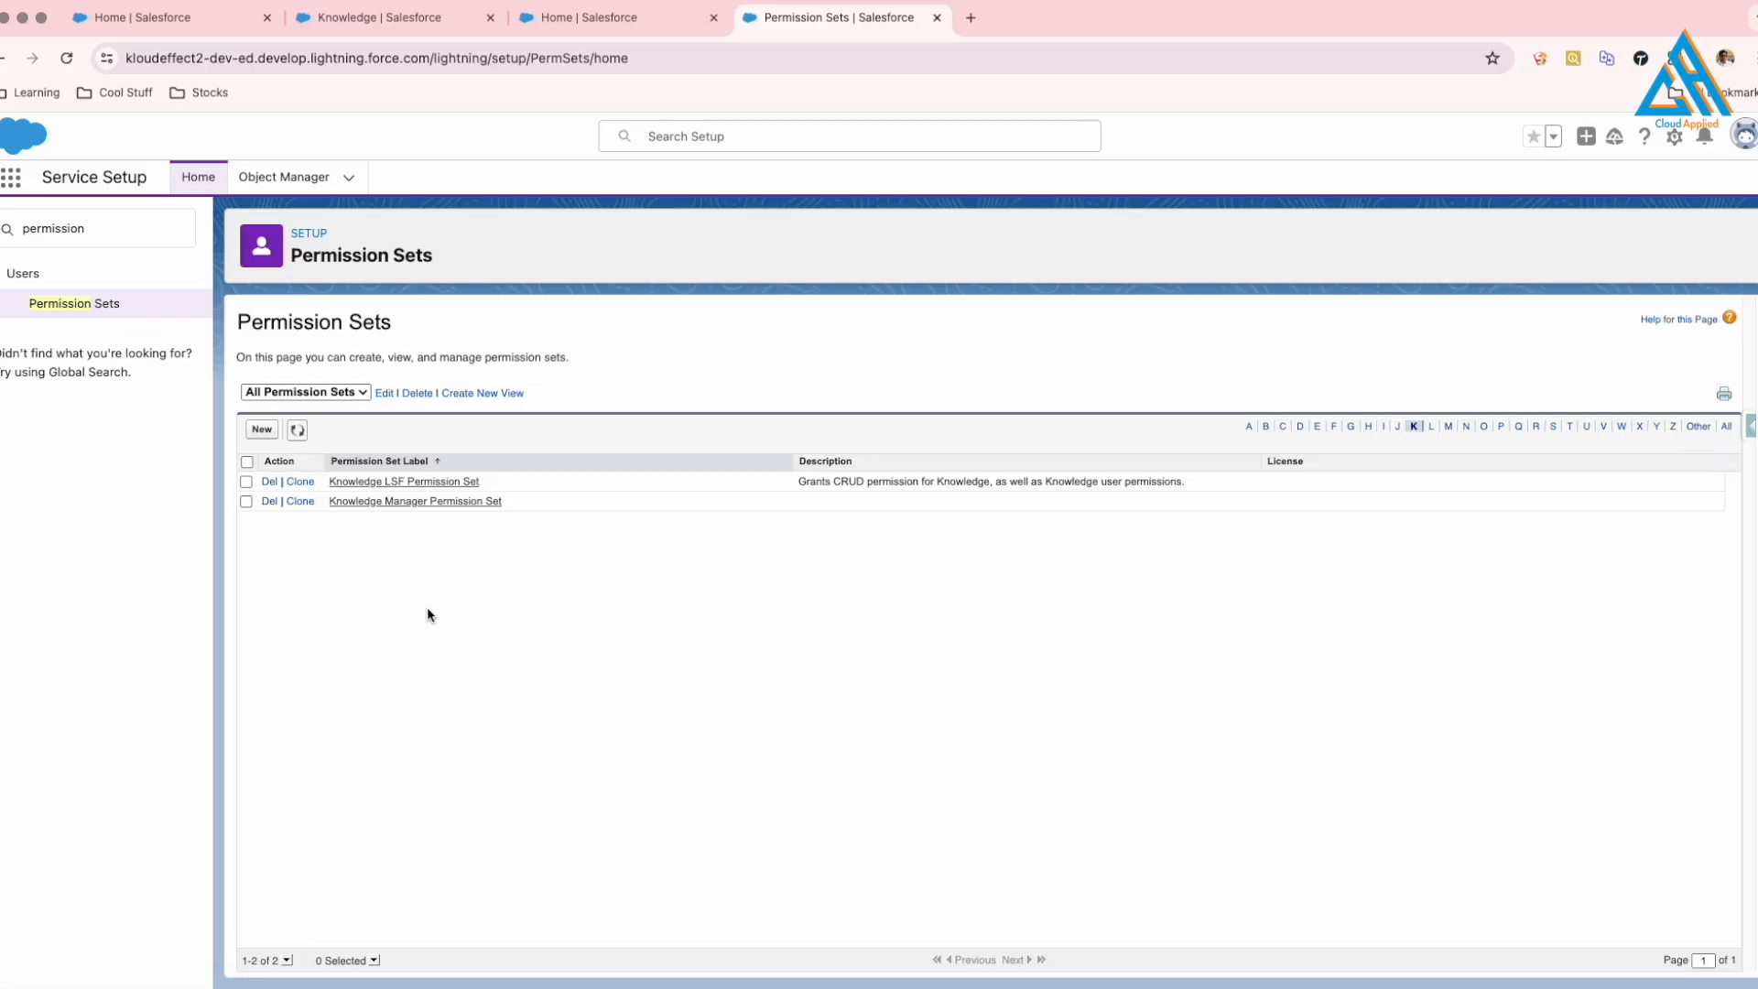
left_click(425, 509)
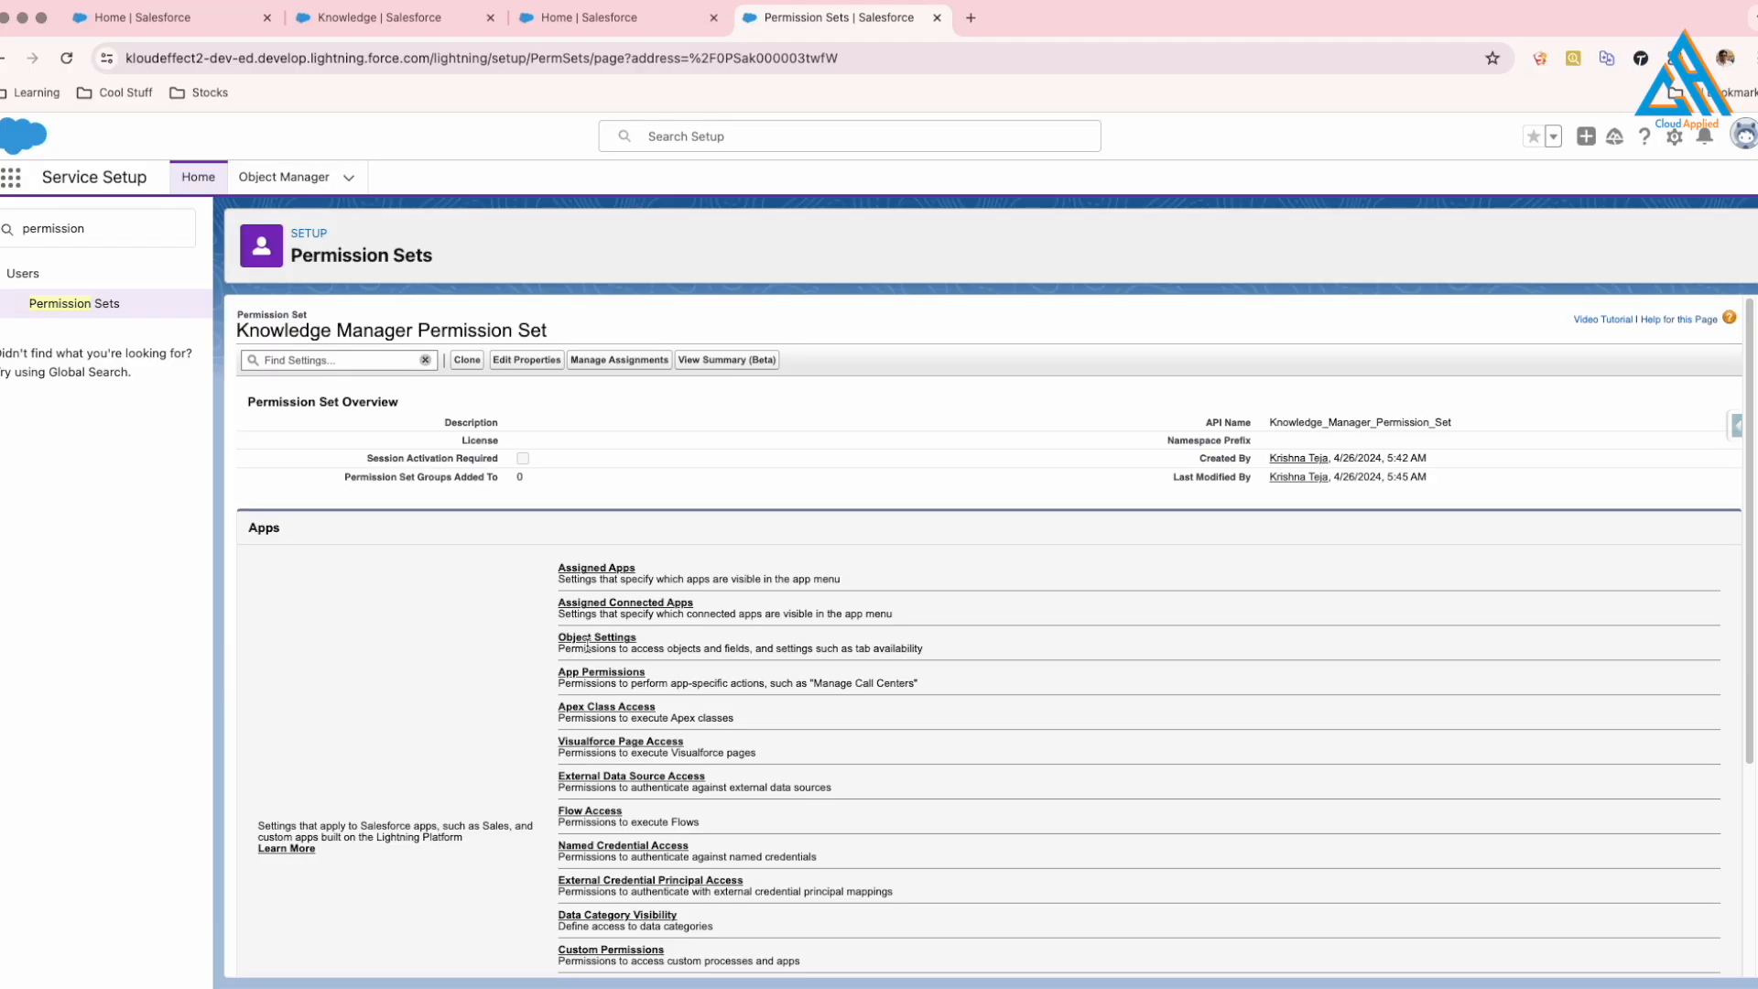
scroll(430, 661, "down", 3)
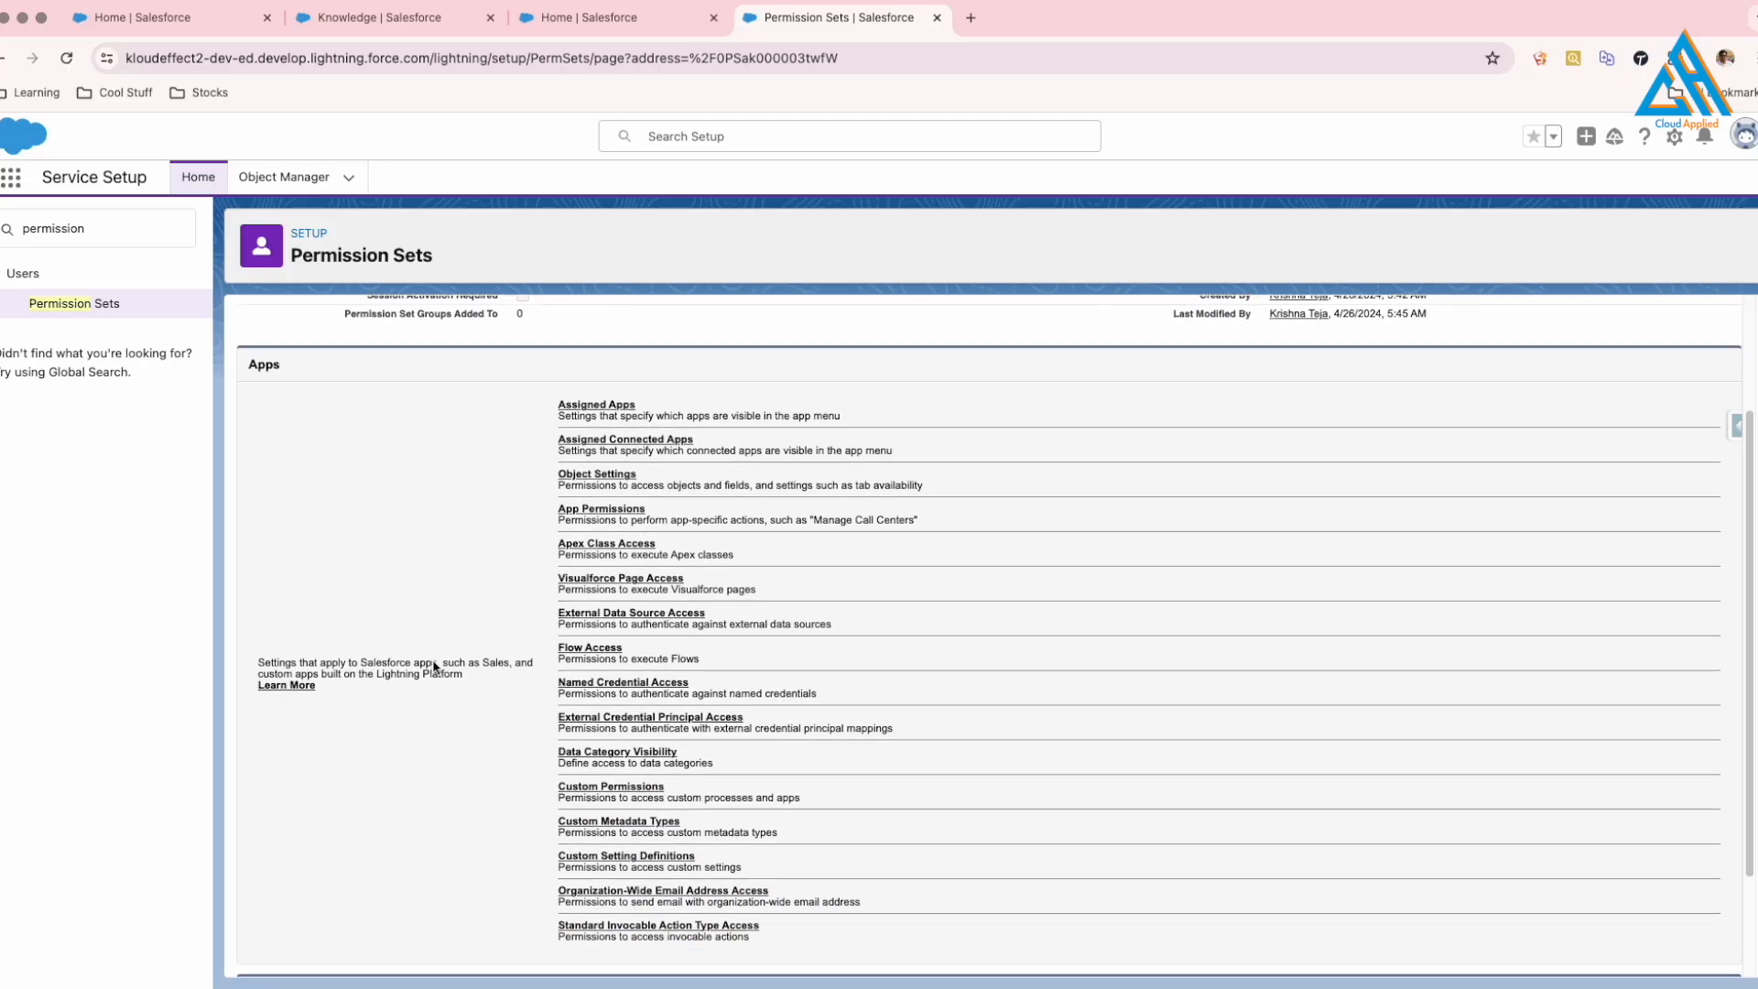
left_click(619, 749)
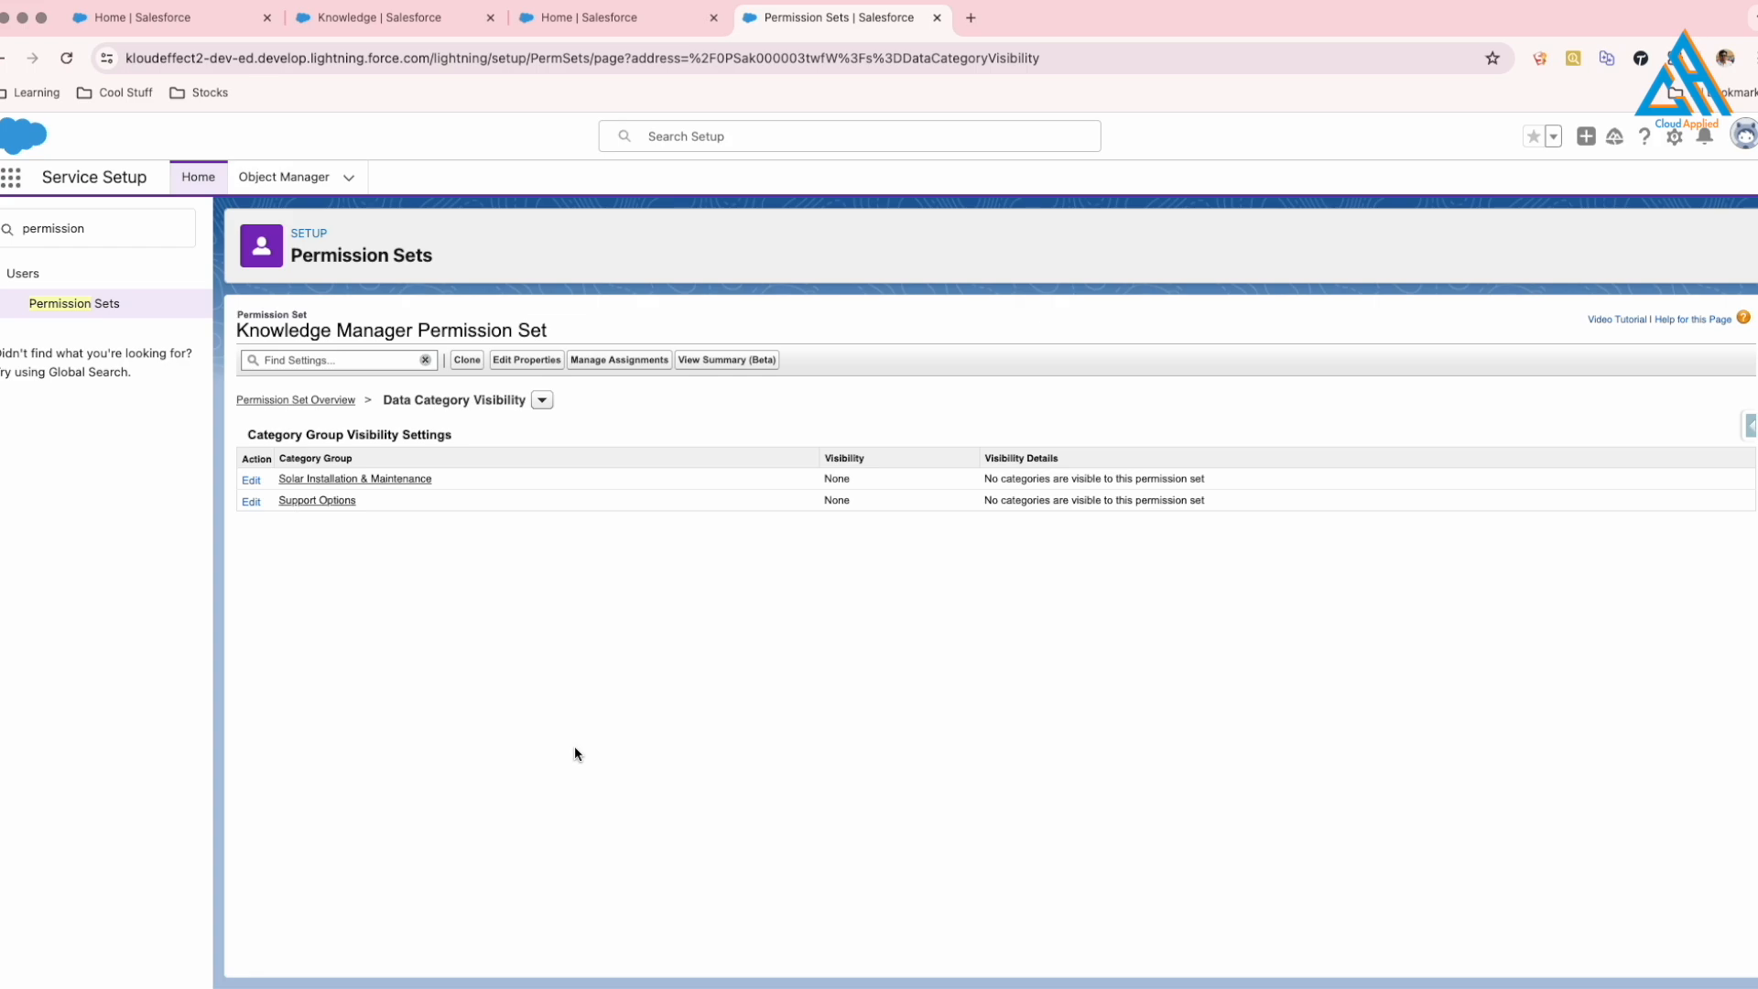
left_click(251, 480)
left_click(536, 658)
left_click(721, 741)
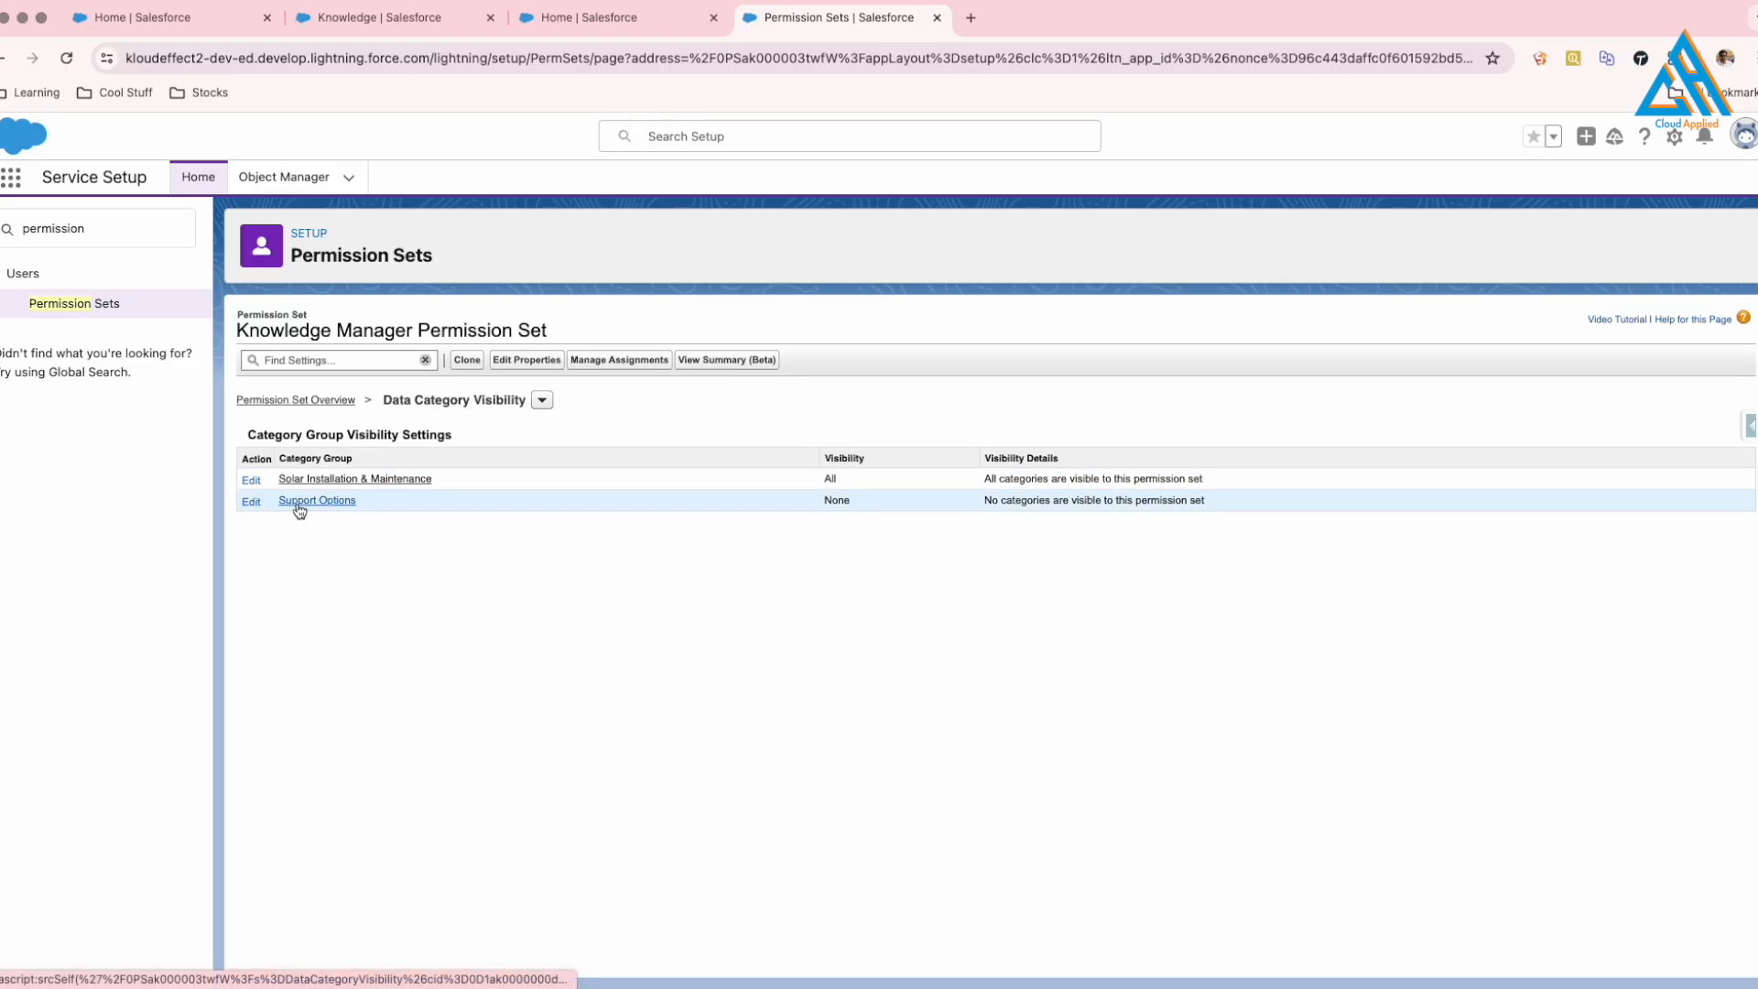
Make all Support Options categories visible to the Knowledge Manager Permission Set and save.
left_click(253, 501)
left_click(535, 658)
left_click(722, 740)
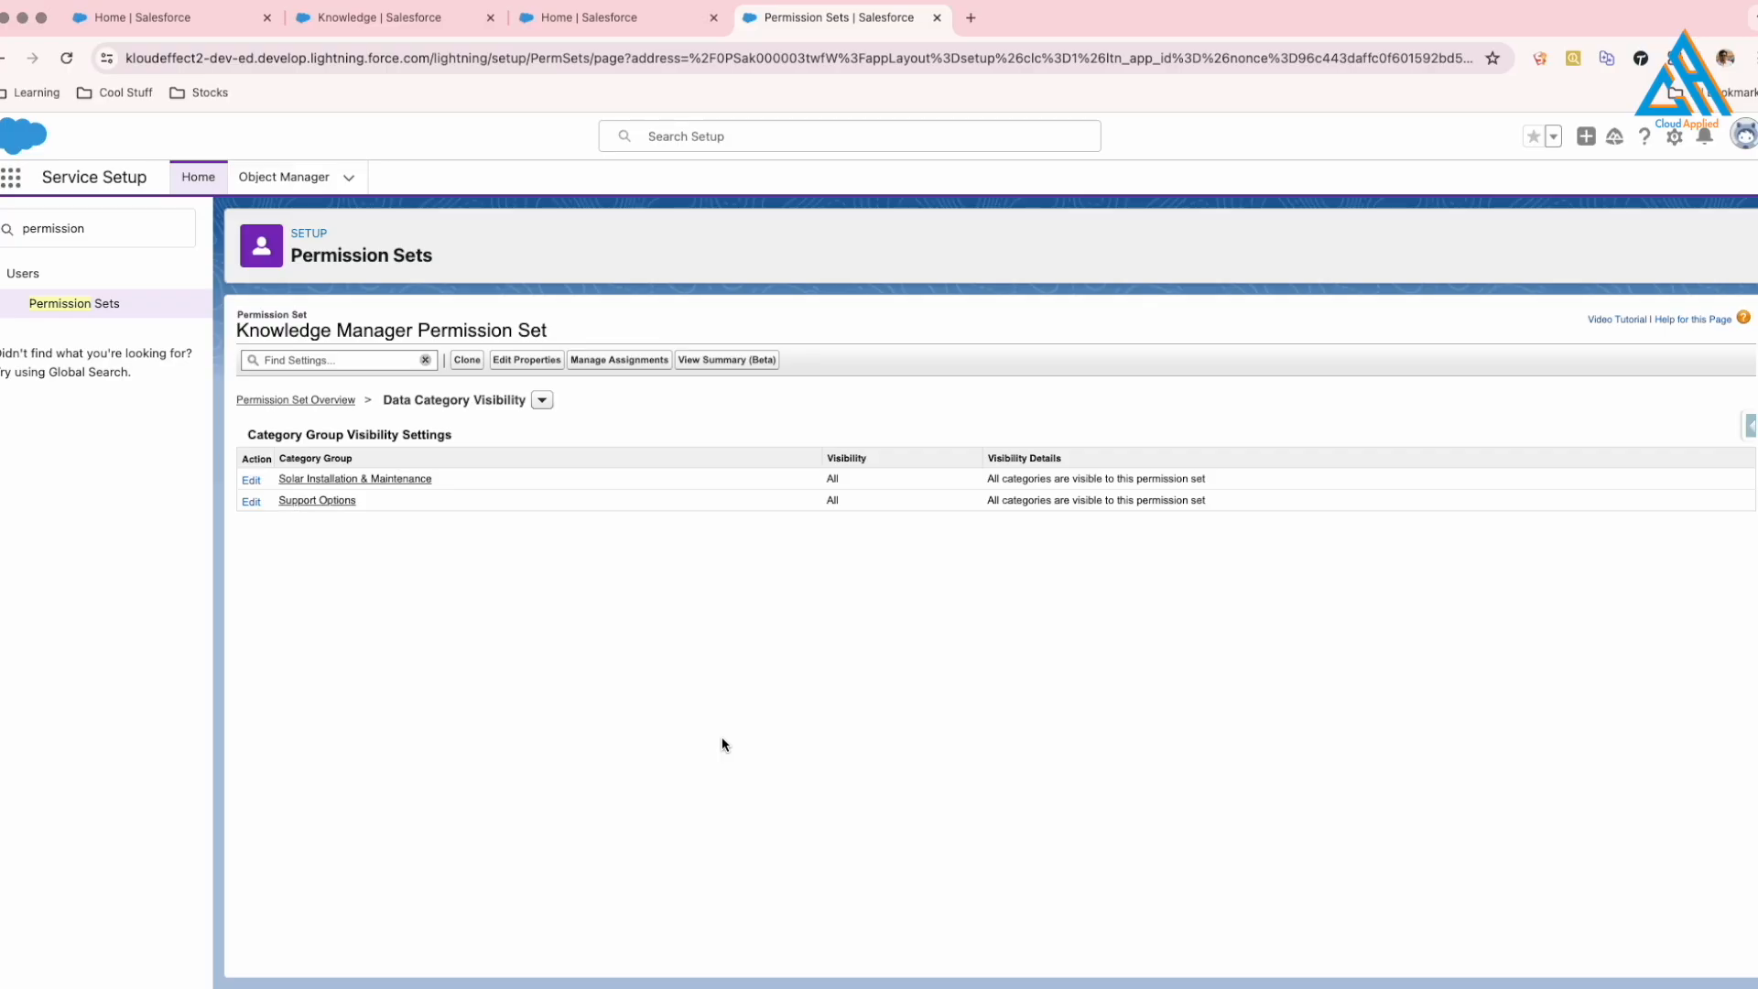
Review the Knowledge Settings page, including the Activate Validation Status field option.
left_click(134, 234)
type("knowl")
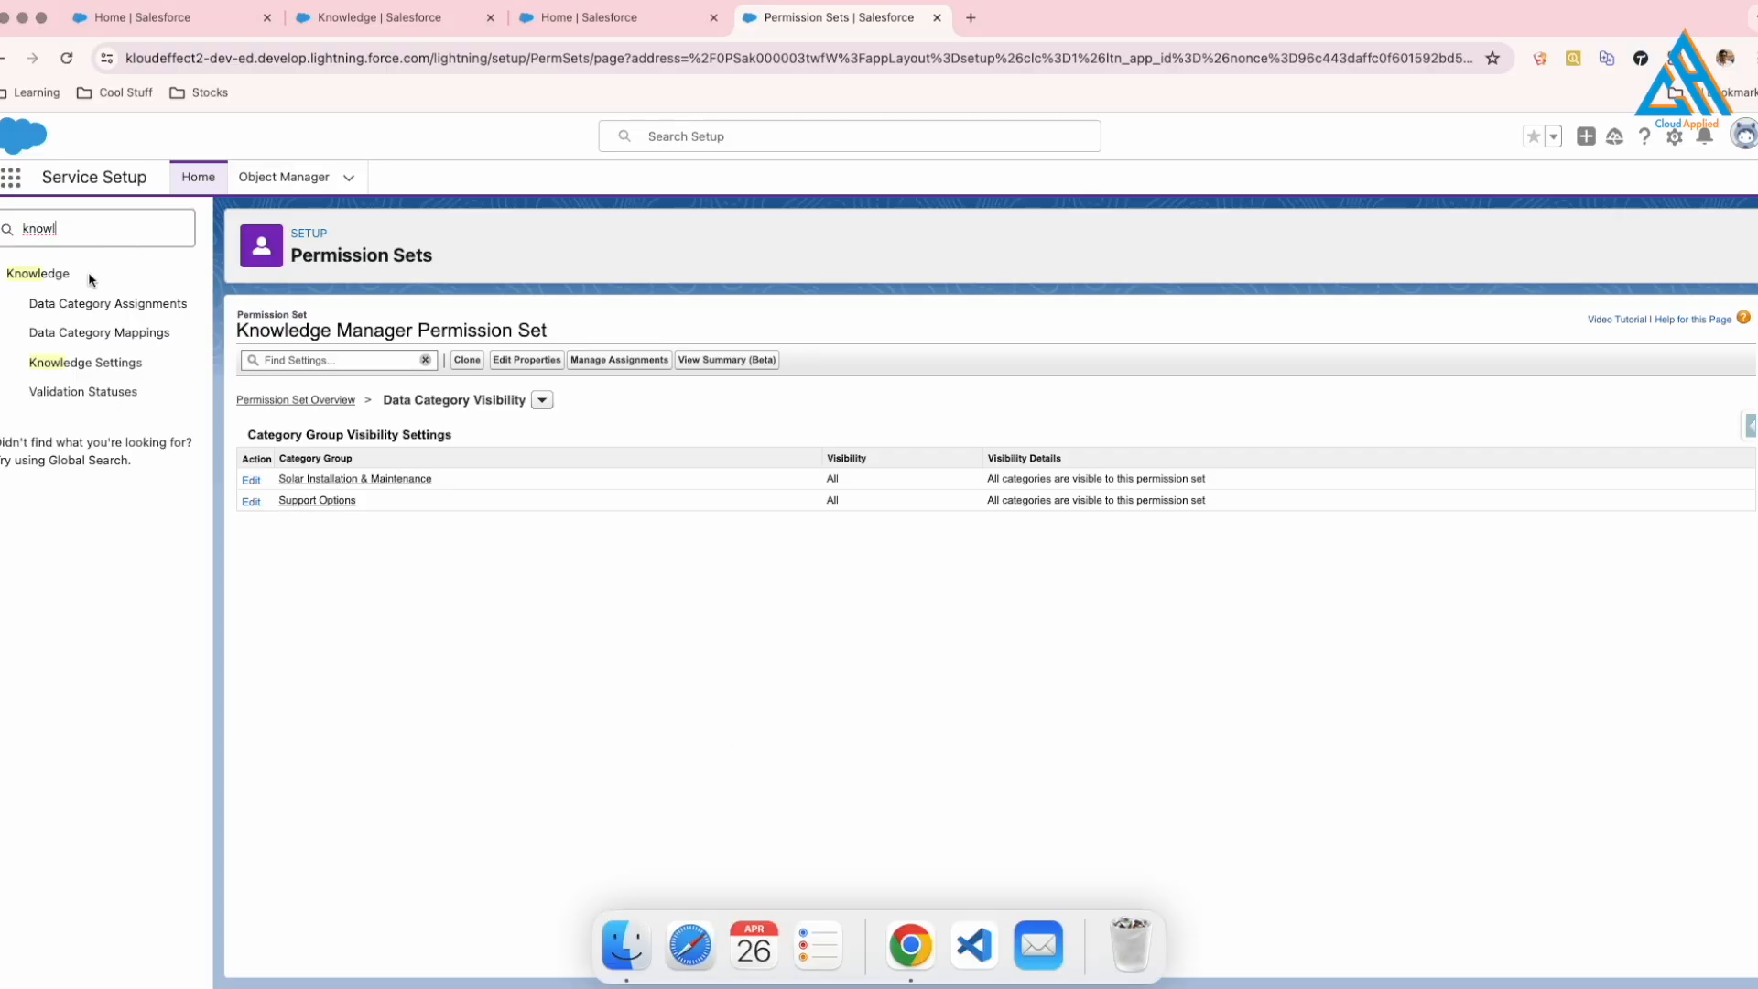
left_click(86, 362)
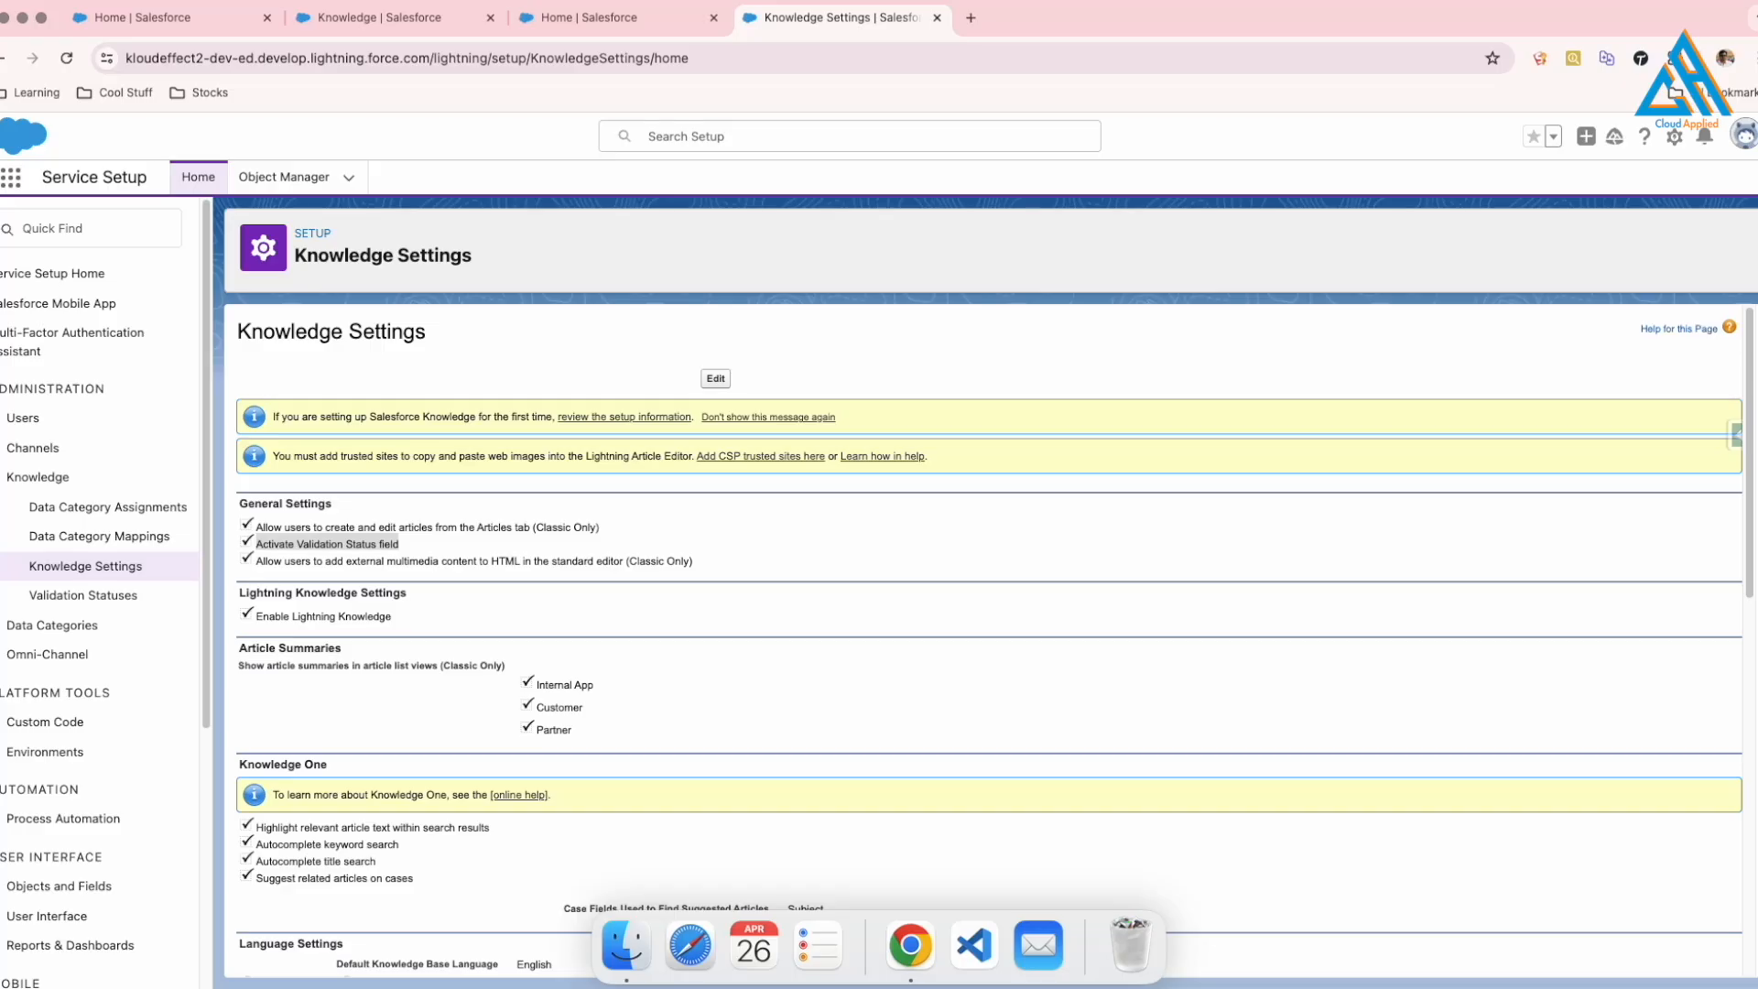
scroll(1077, 700, "down", 10)
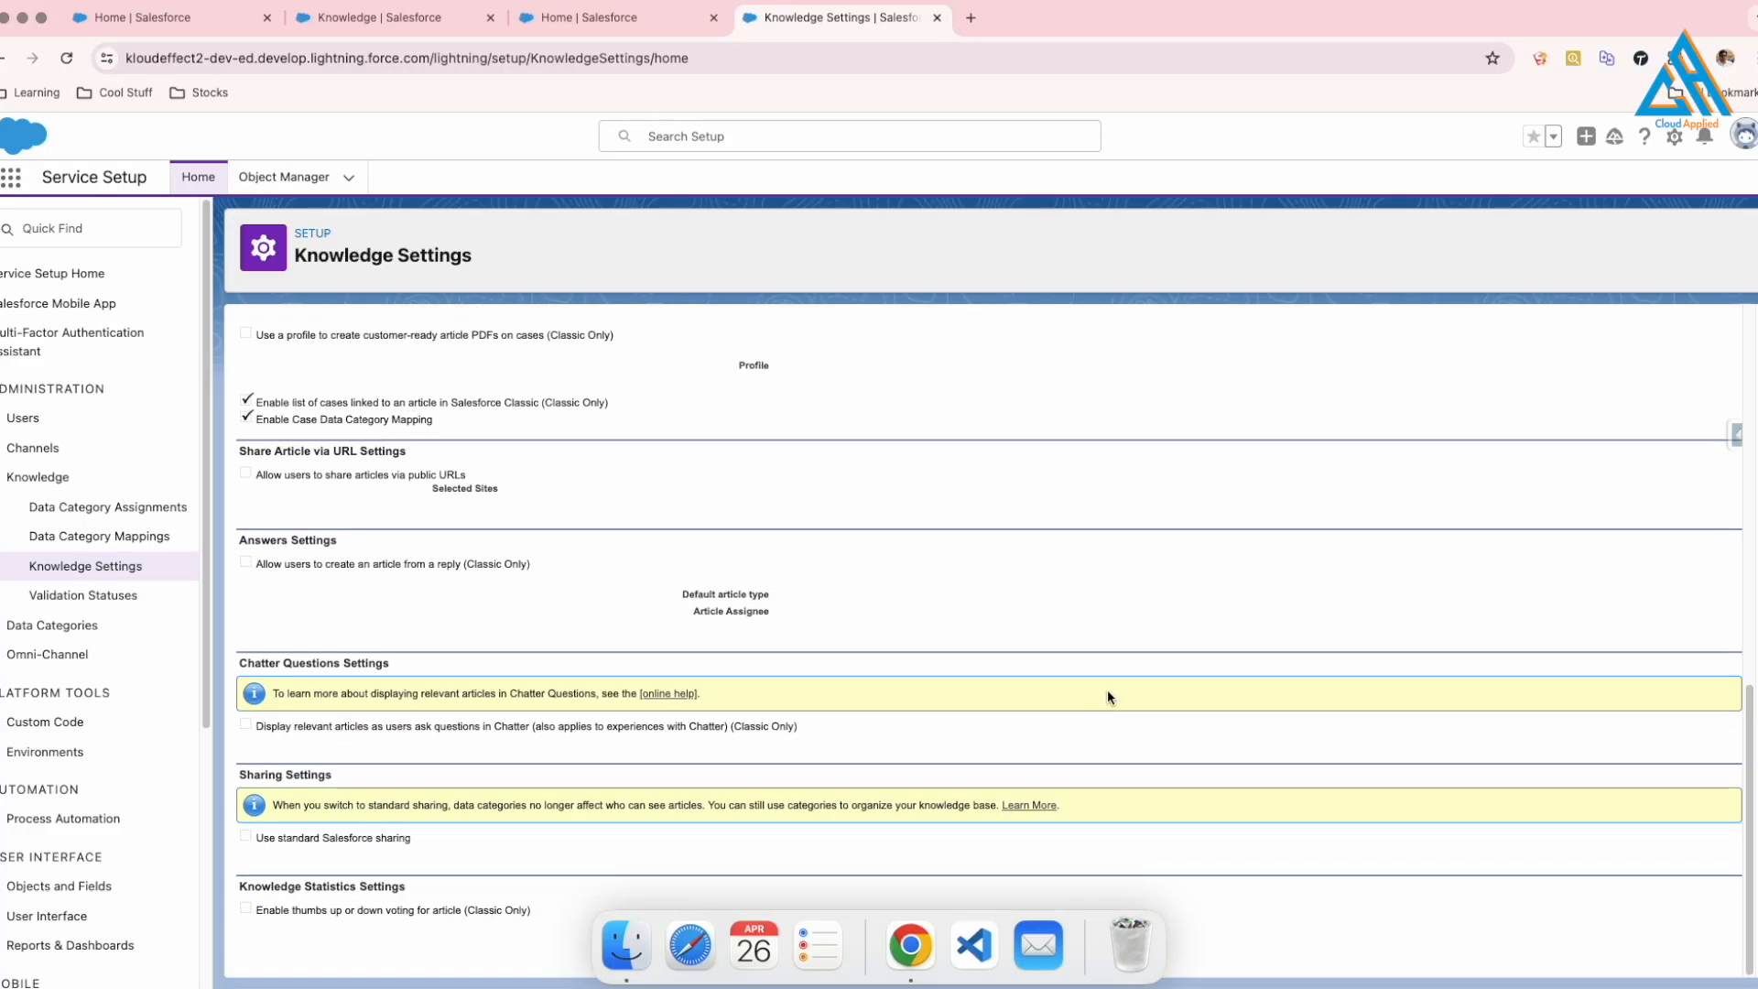
scroll(407, 604, "up", 10)
Add the value "Work in Progress" to the Knowledge Validation Status picklist and save.
left_click(83, 238)
type("validation")
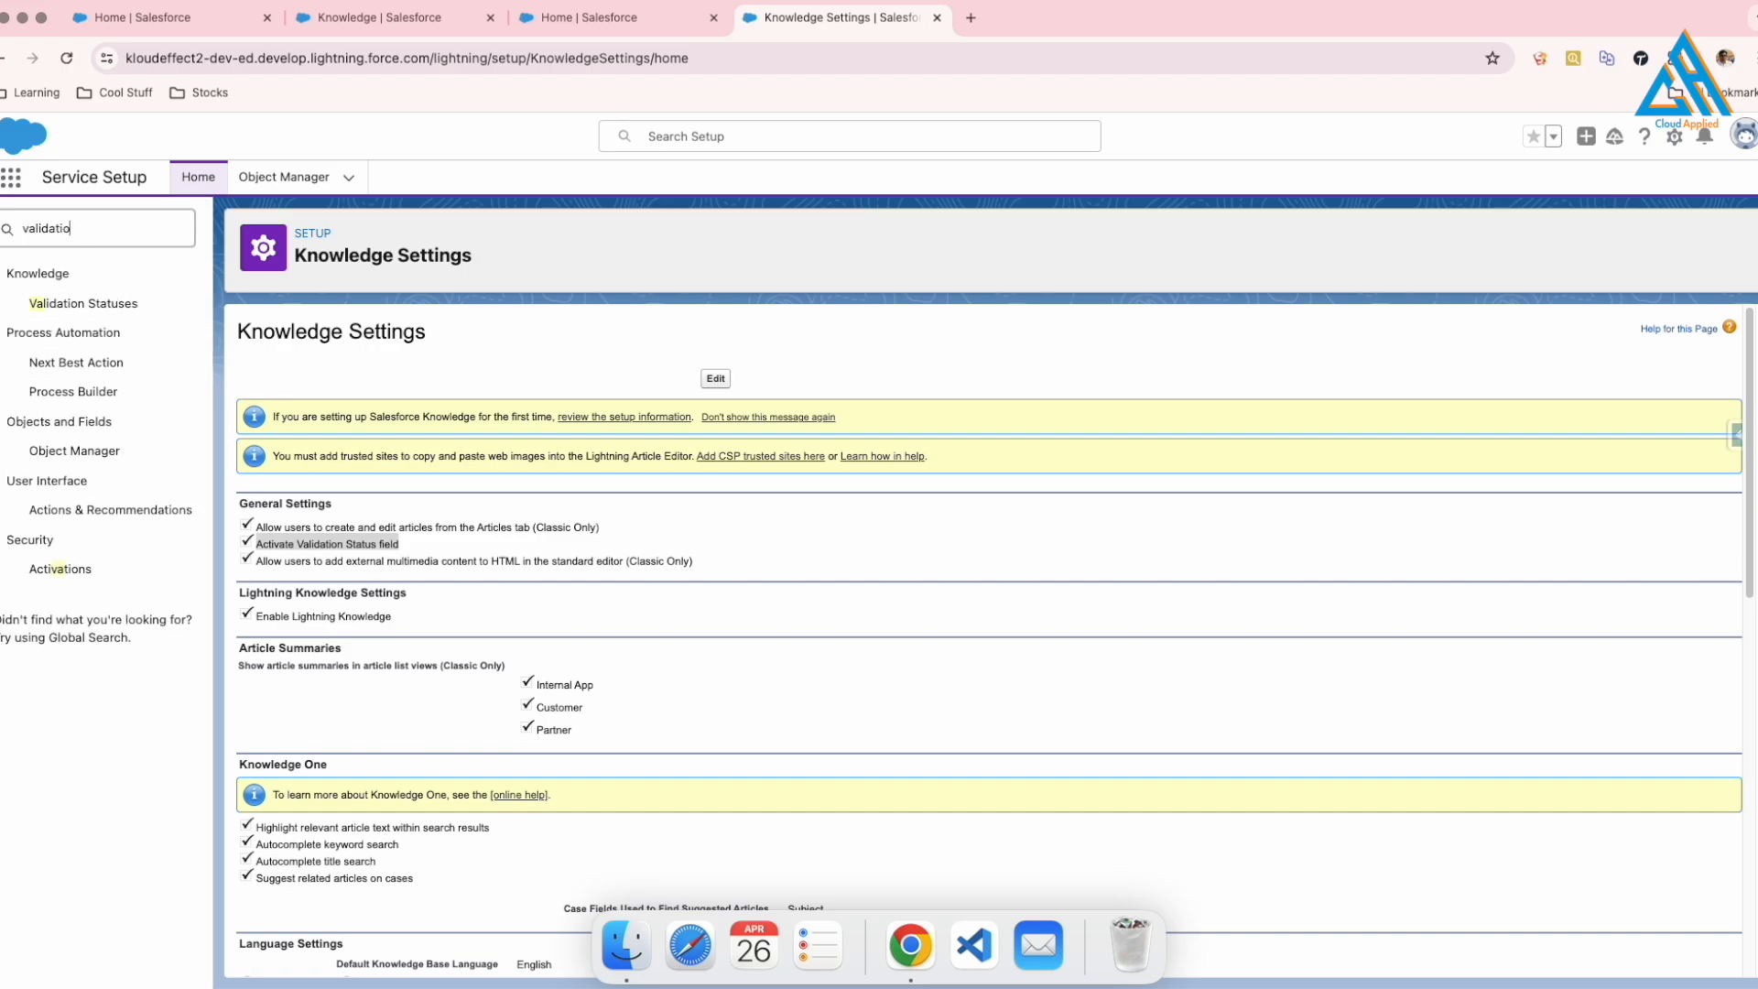
left_click(97, 305)
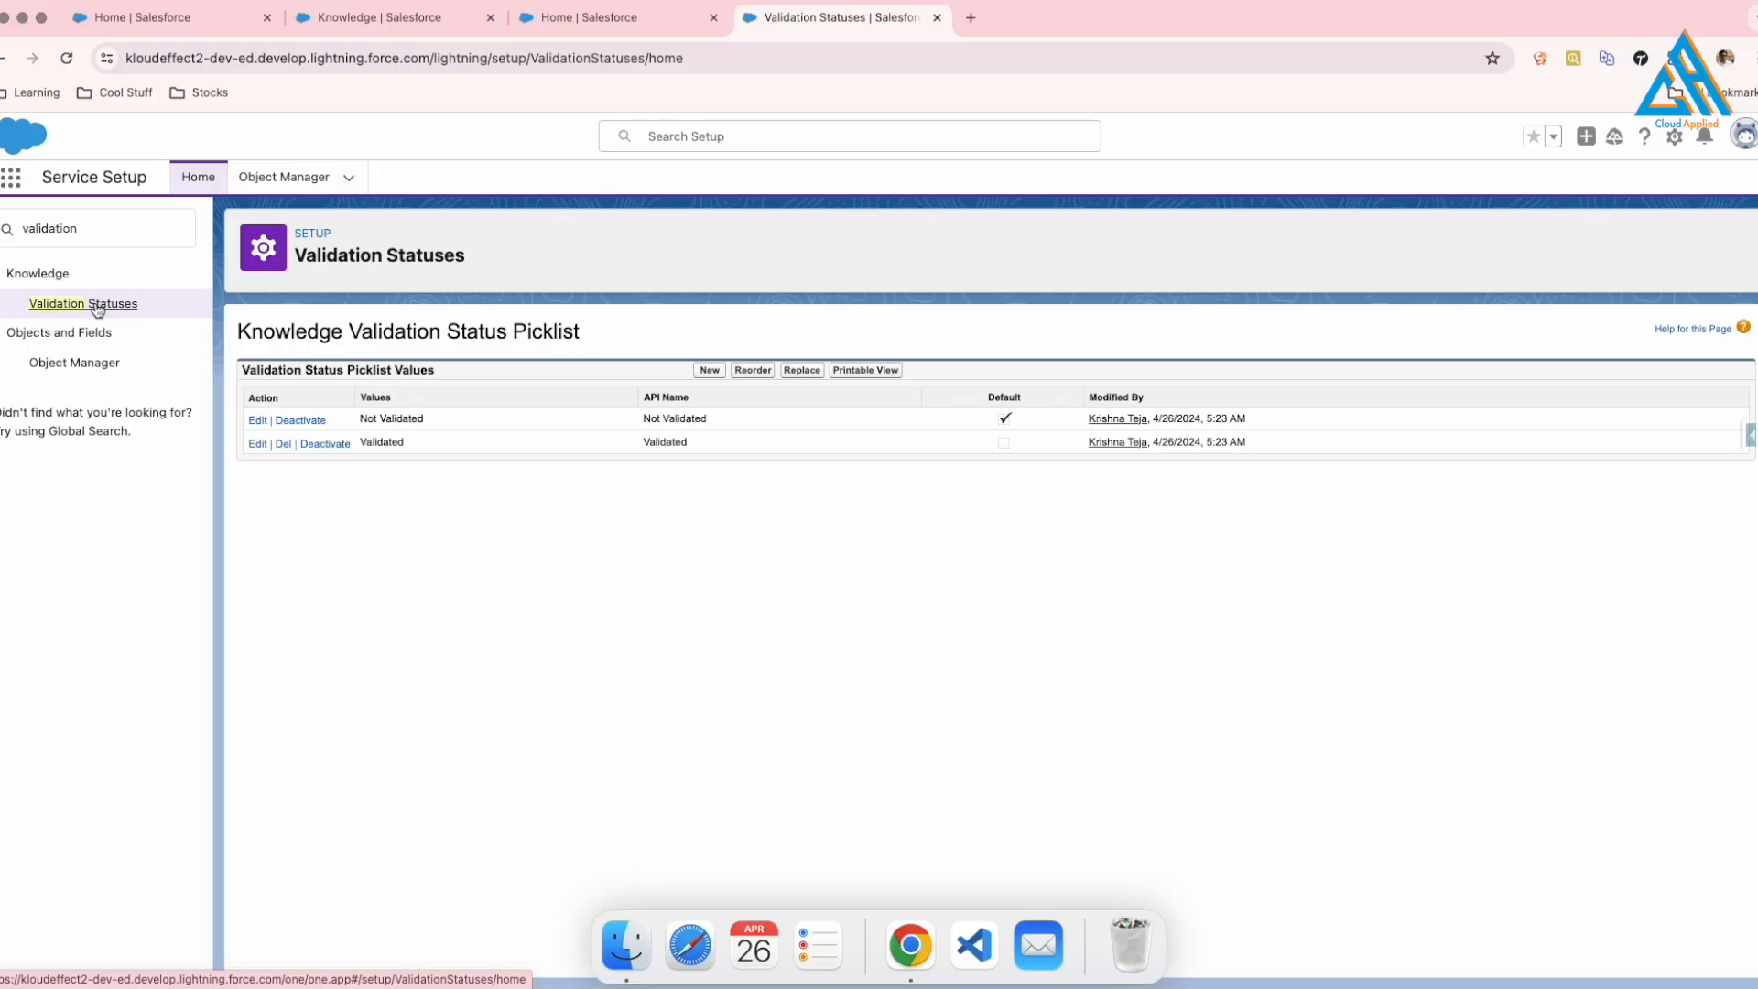
left_click(706, 370)
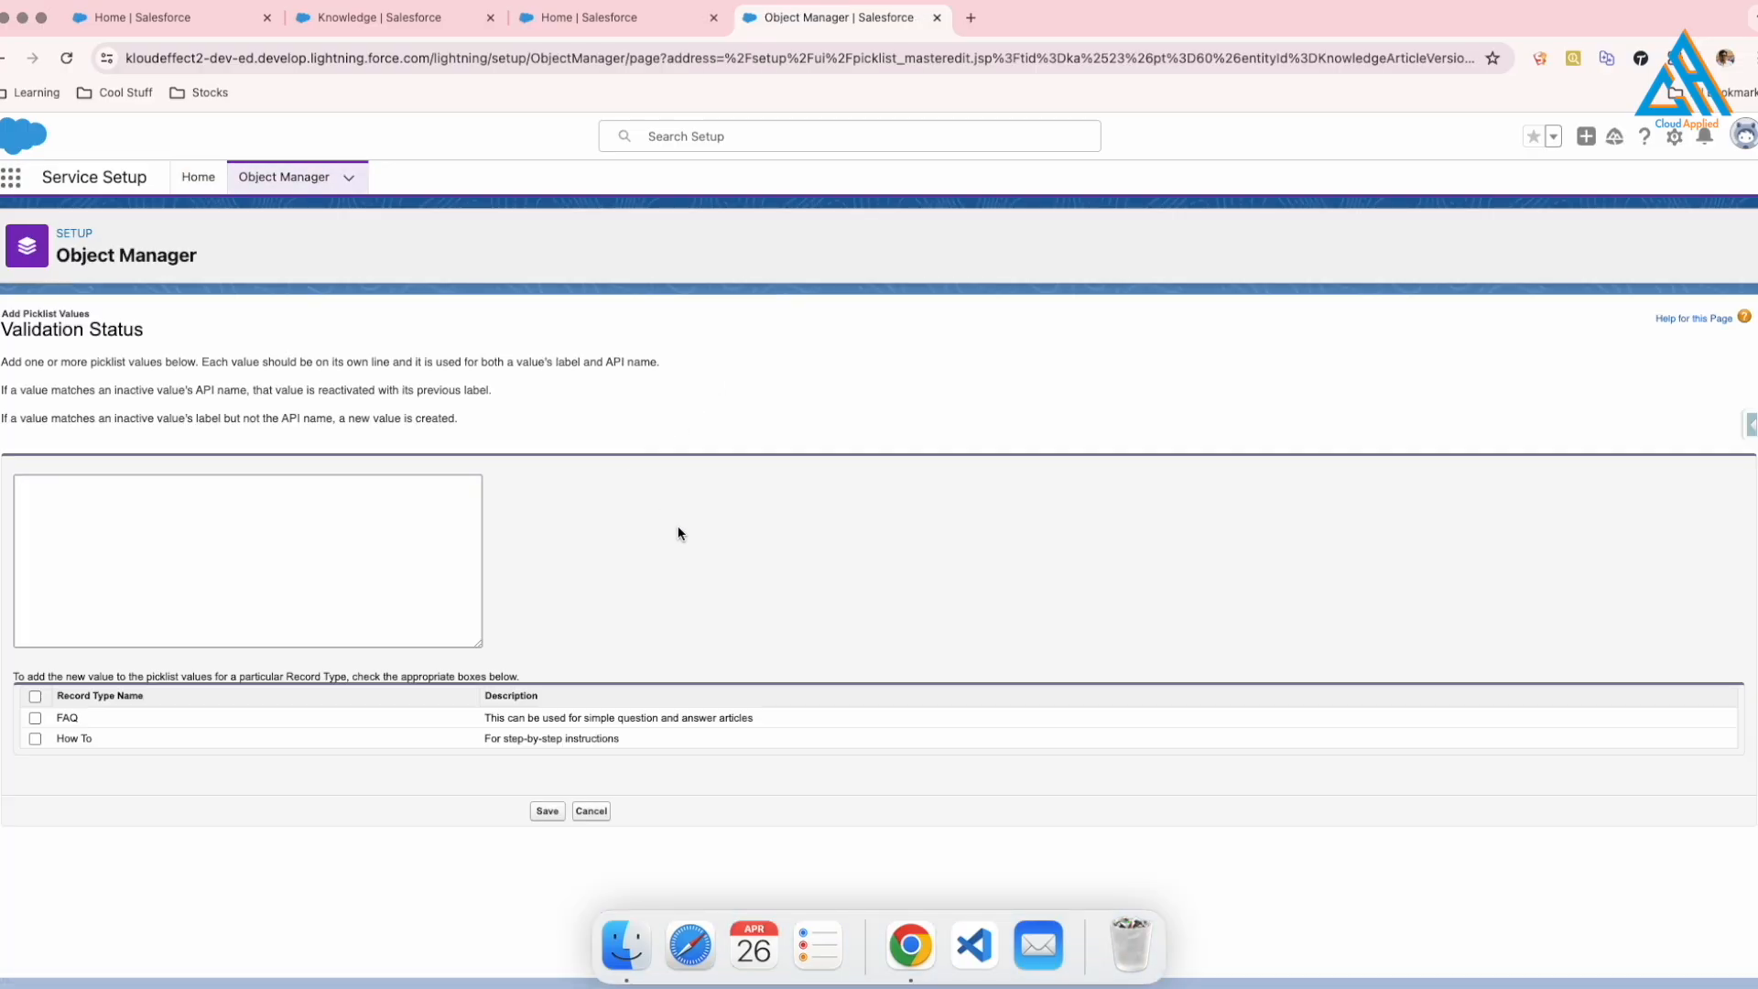
left_click(336, 503)
type("Work in Progress")
left_click(544, 812)
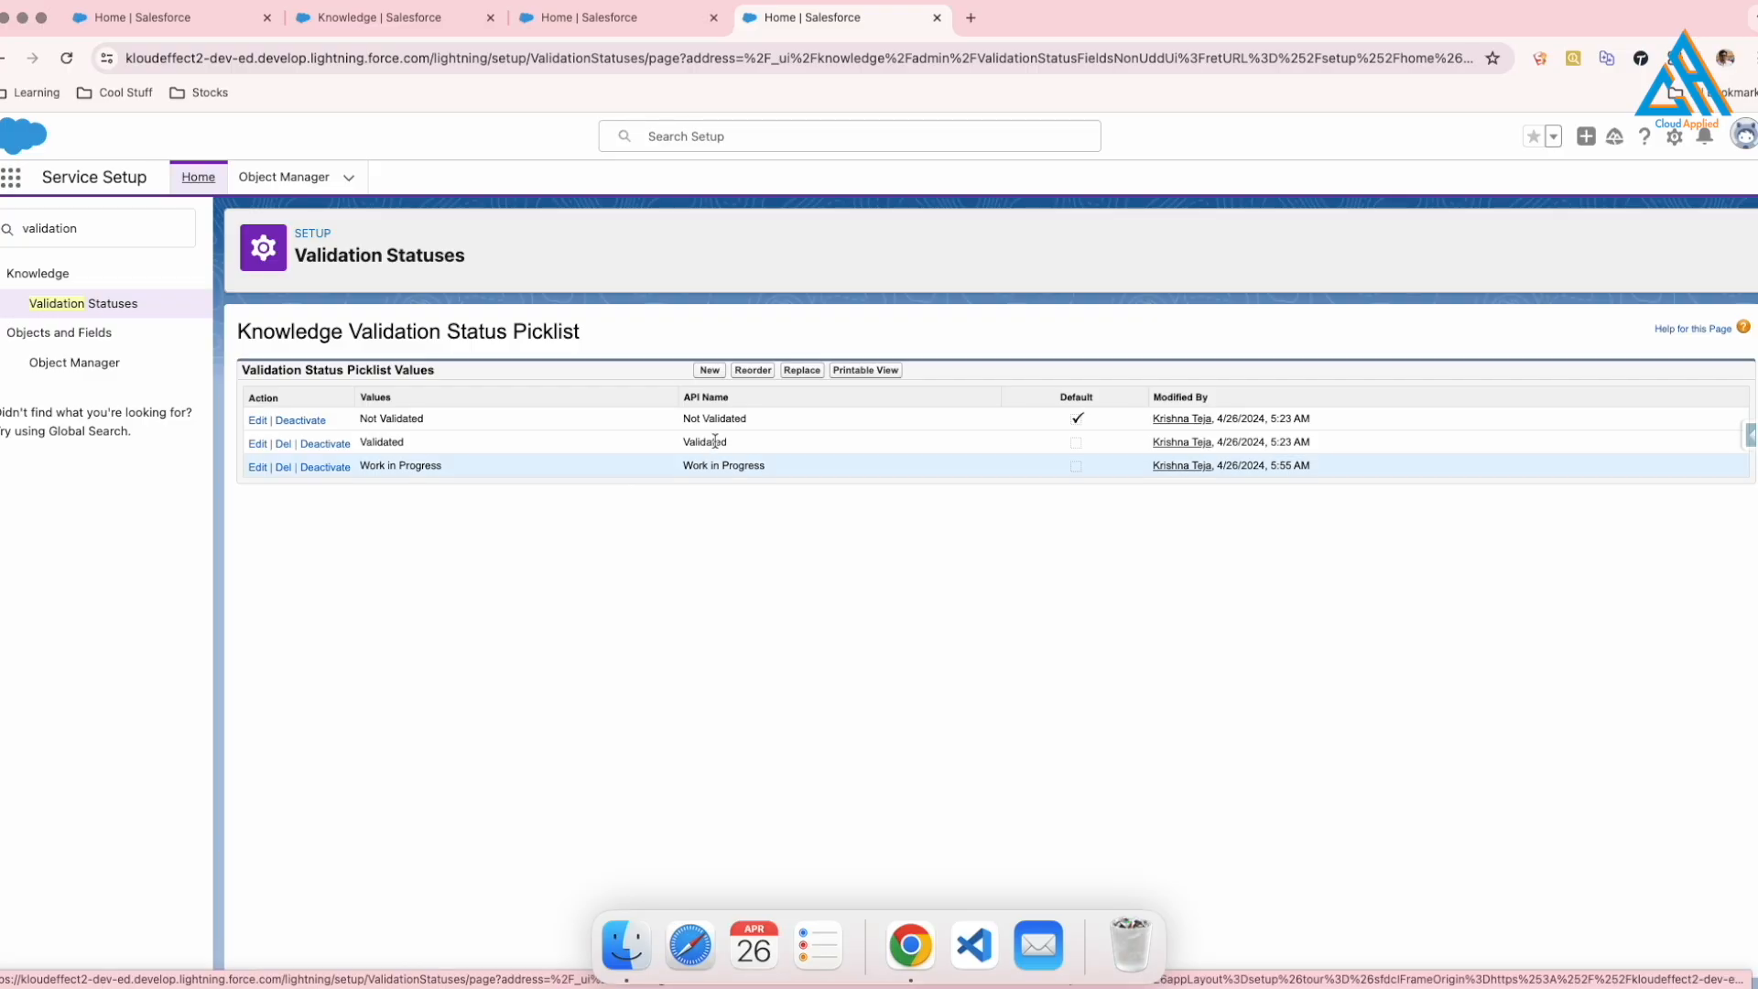
Reorder the validation status picklist so Work in Progress sits between Not Validated and Validated, and save.
left_click(754, 372)
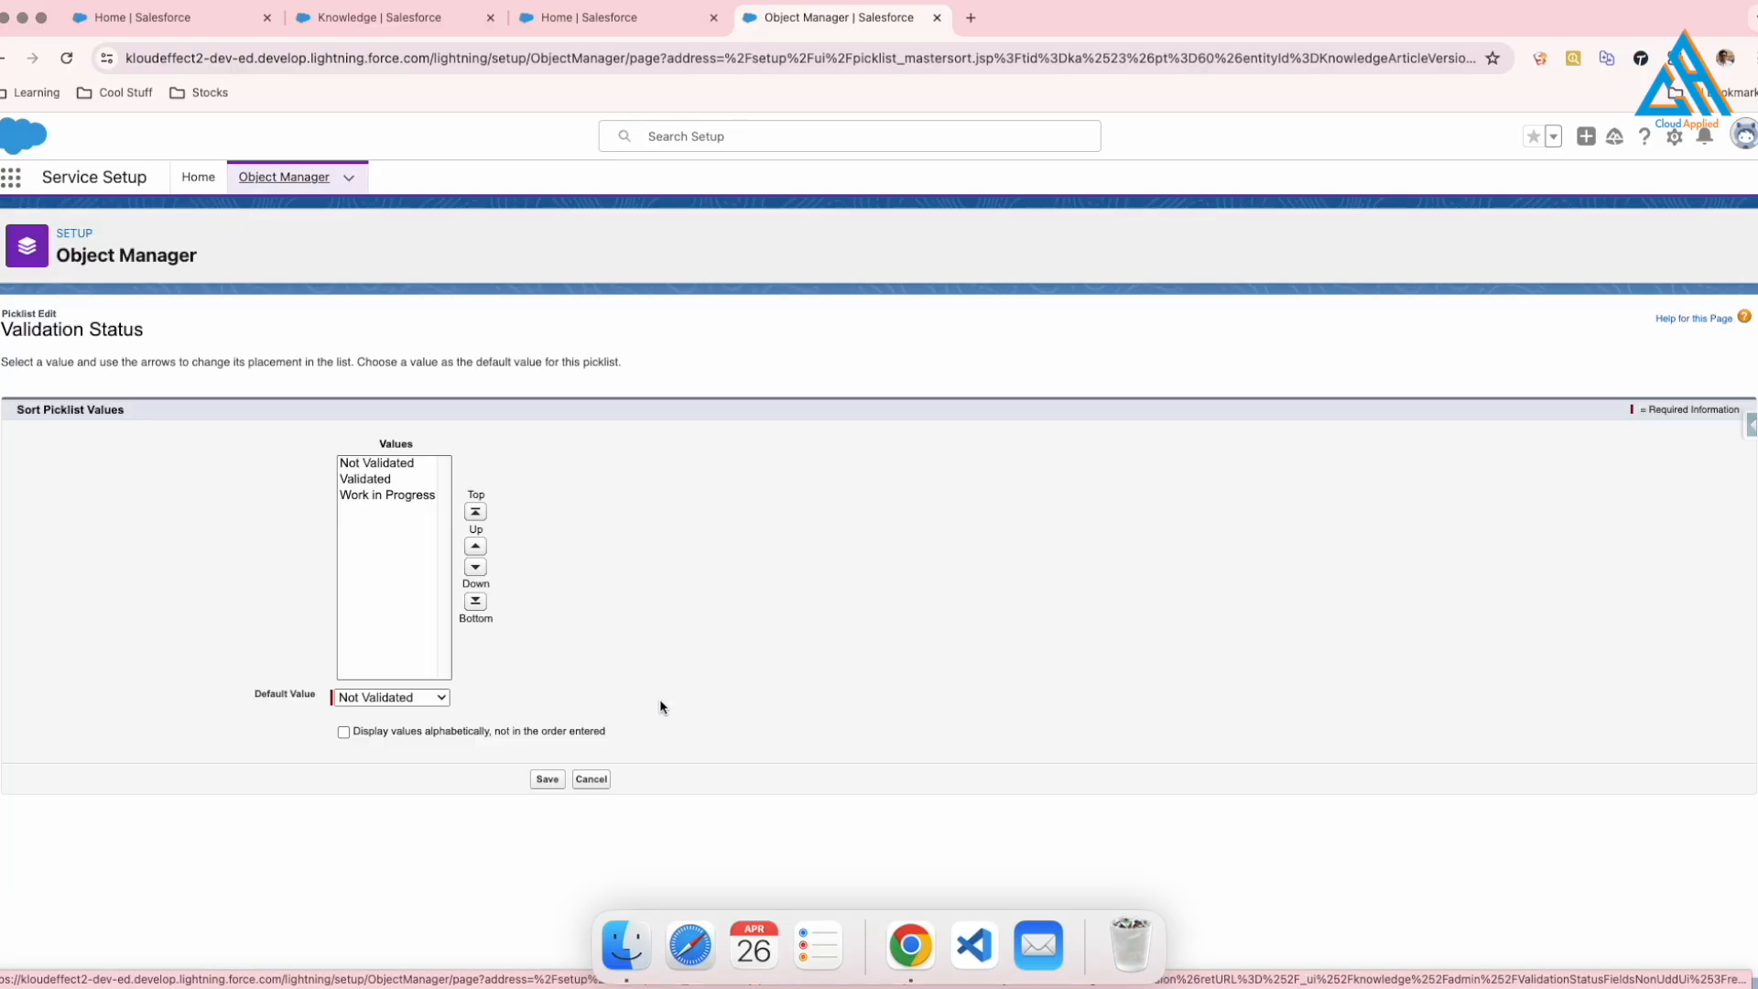
left_click(386, 495)
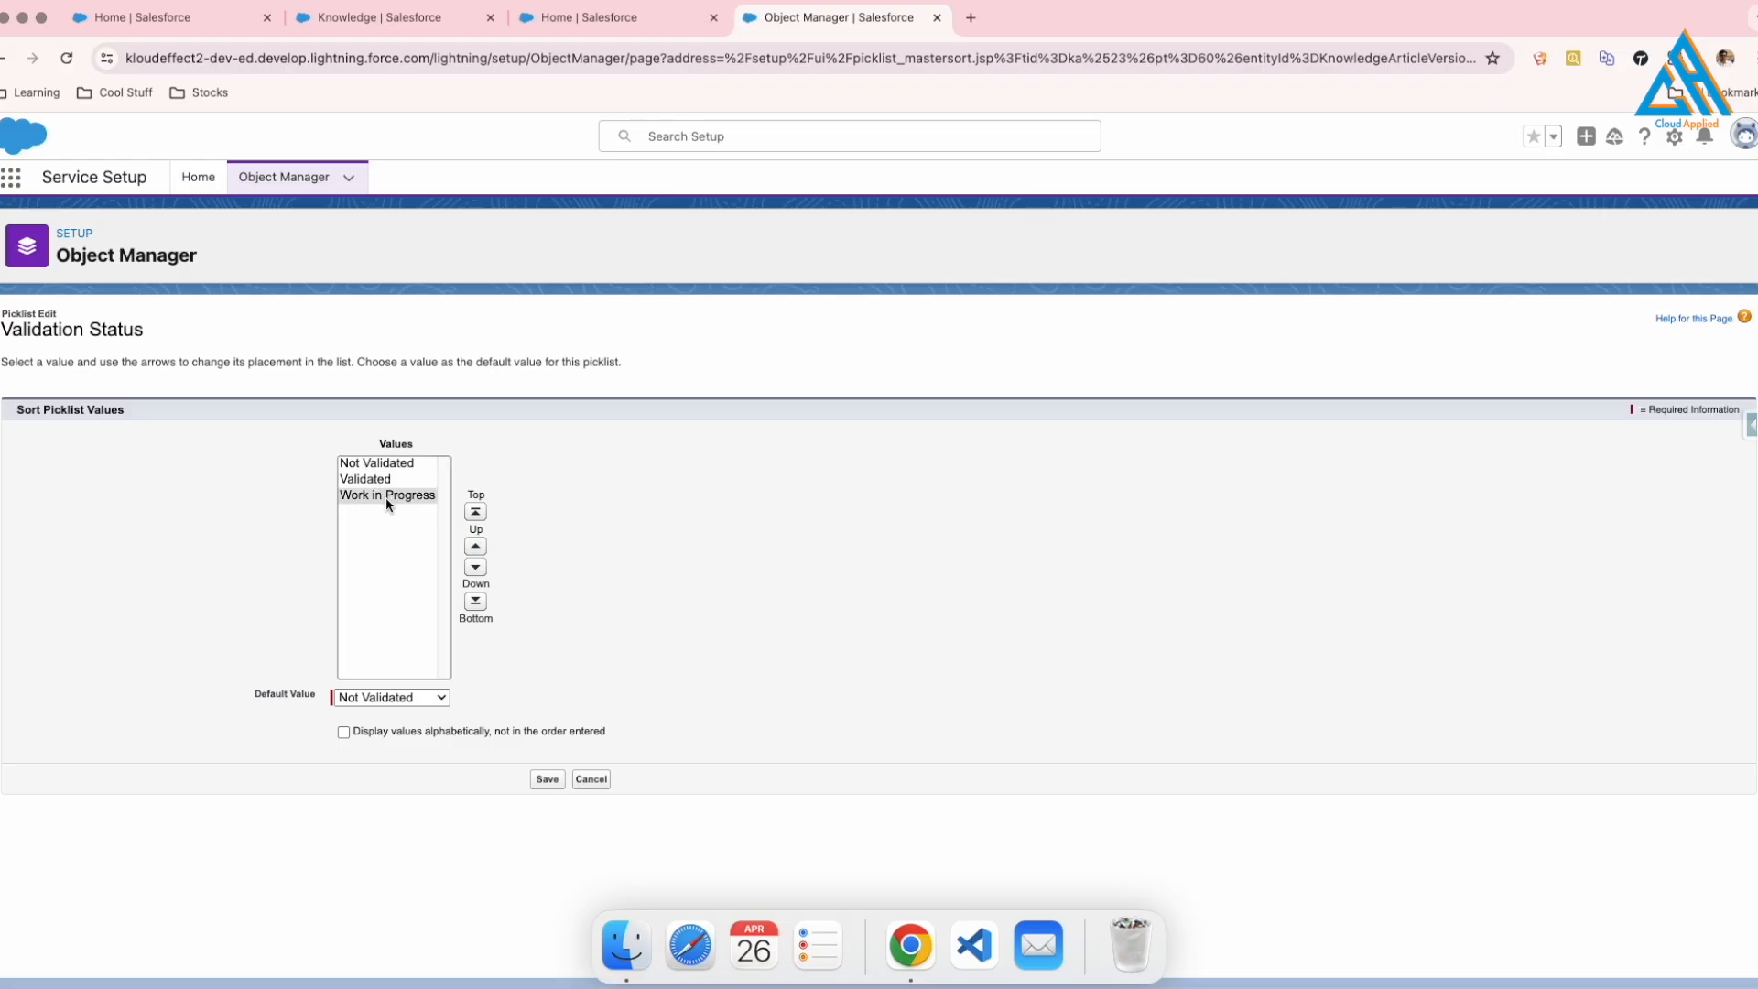
left_click(476, 511)
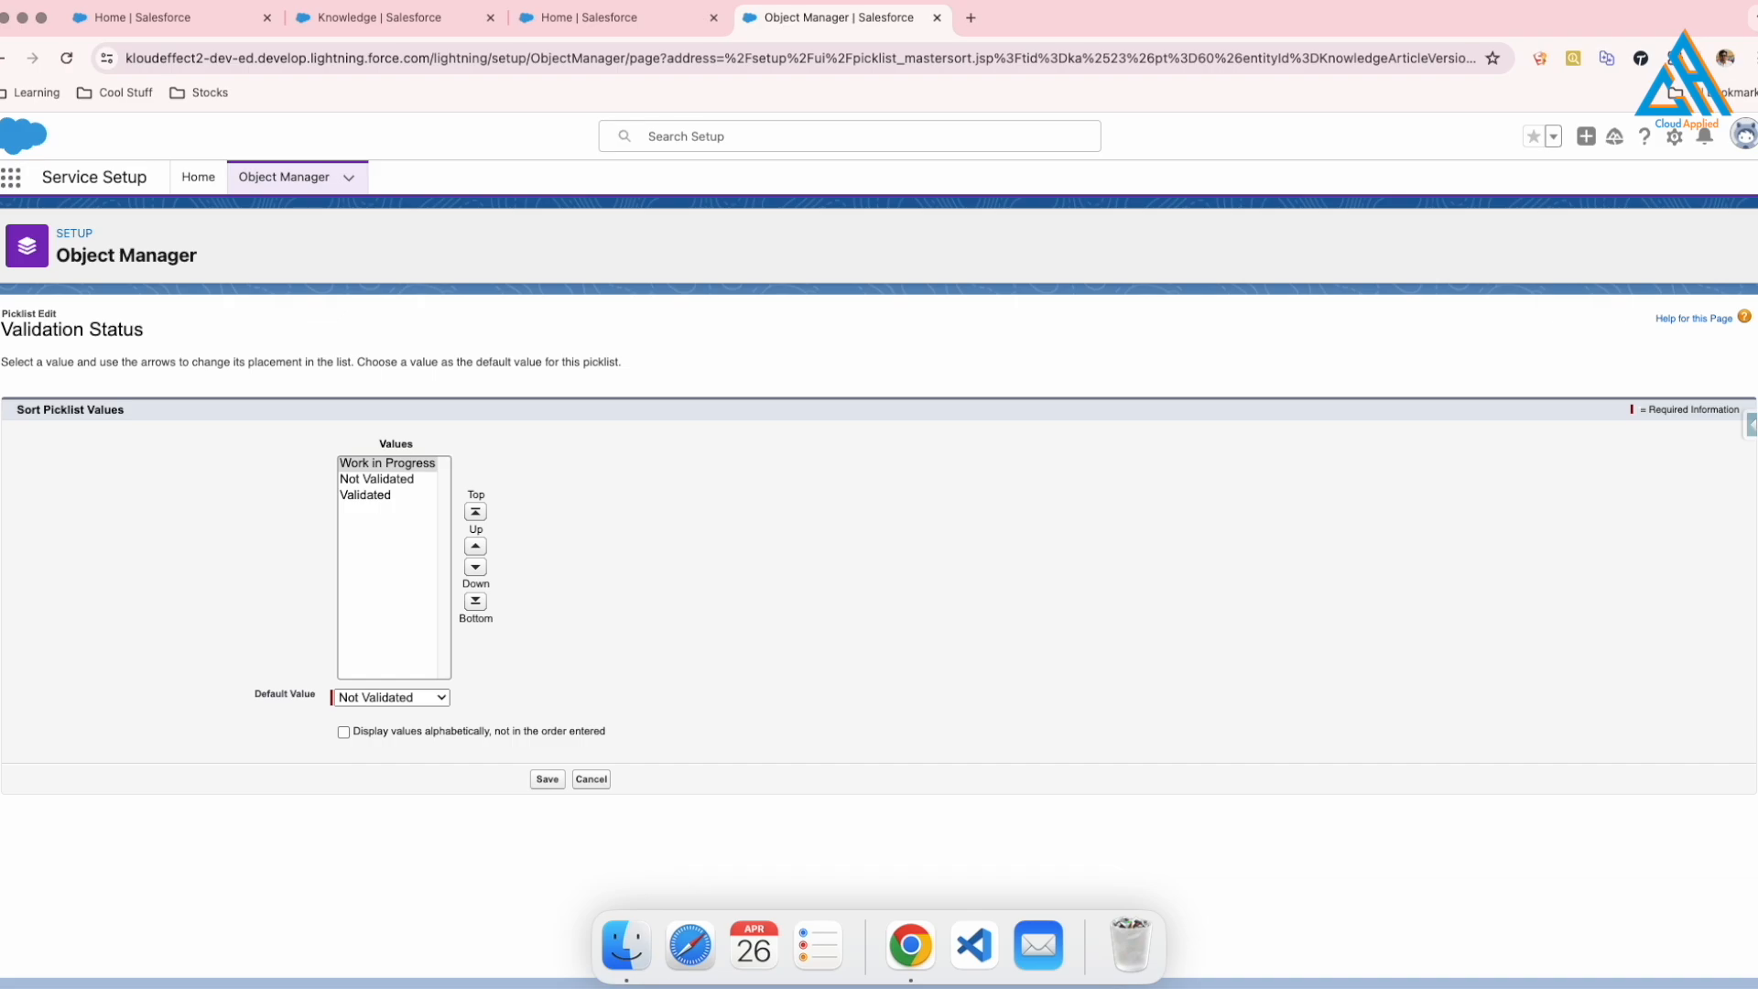
left_click(476, 567)
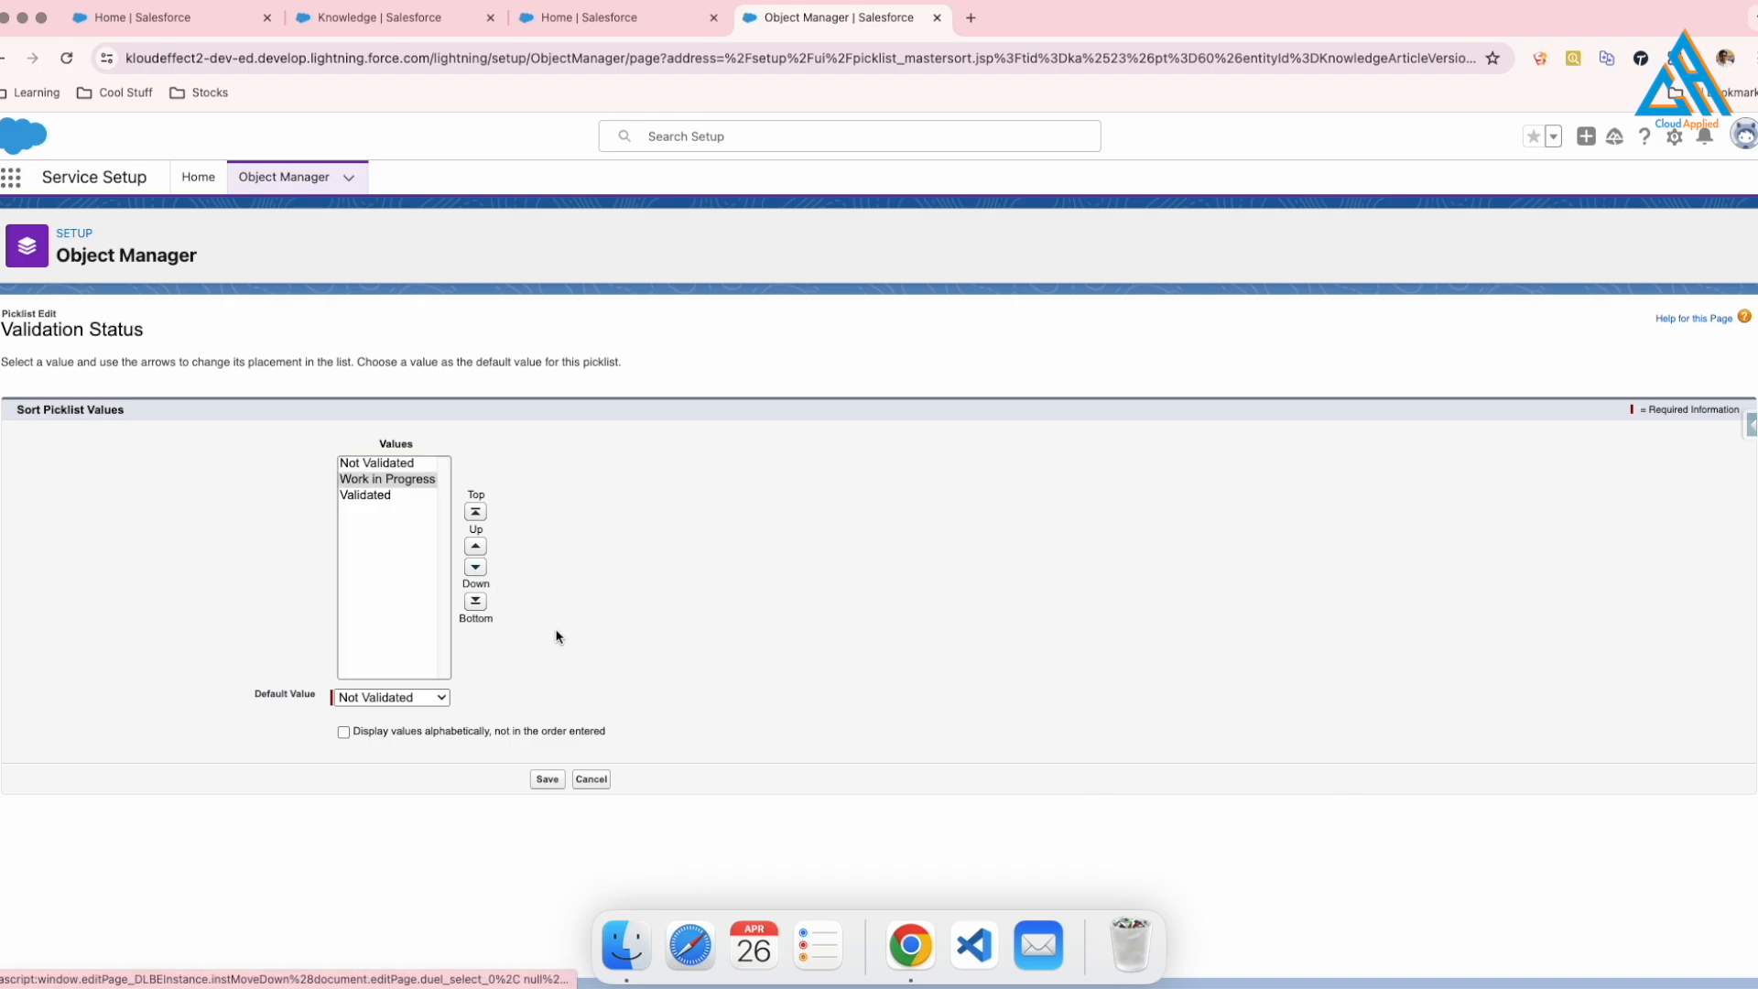
left_click(547, 779)
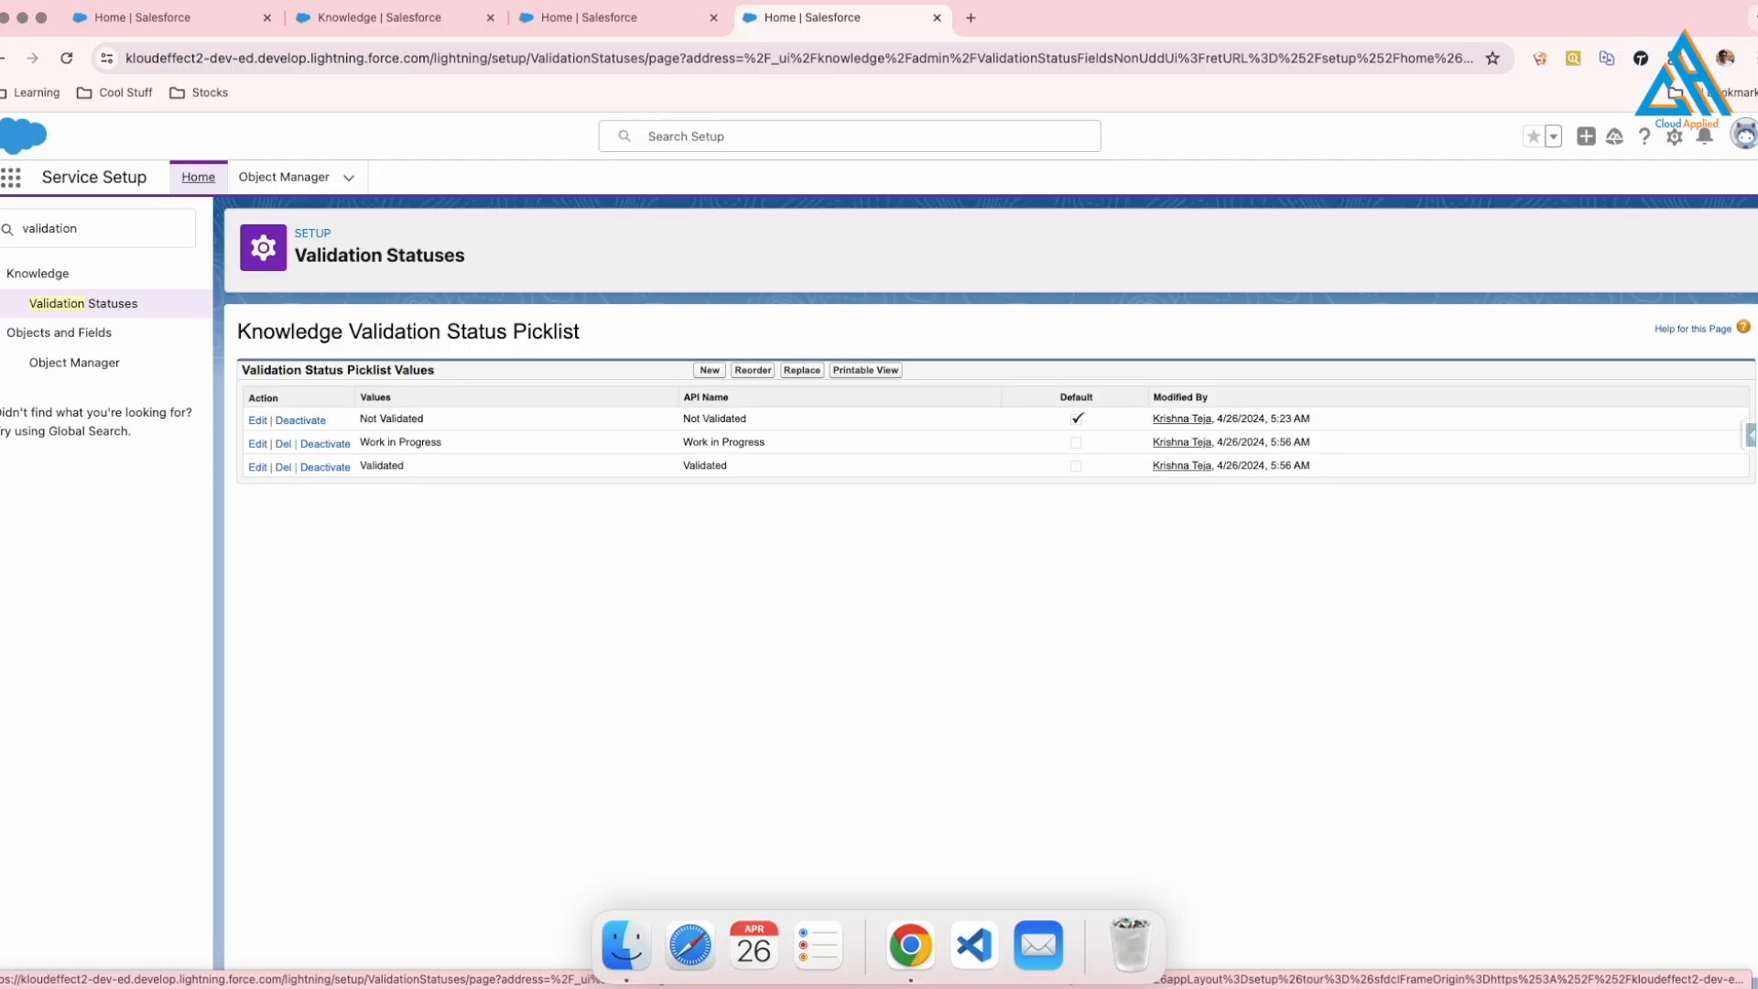
Choose Work in Progress as the default value of the Validation Status picklist.
left_click(761, 374)
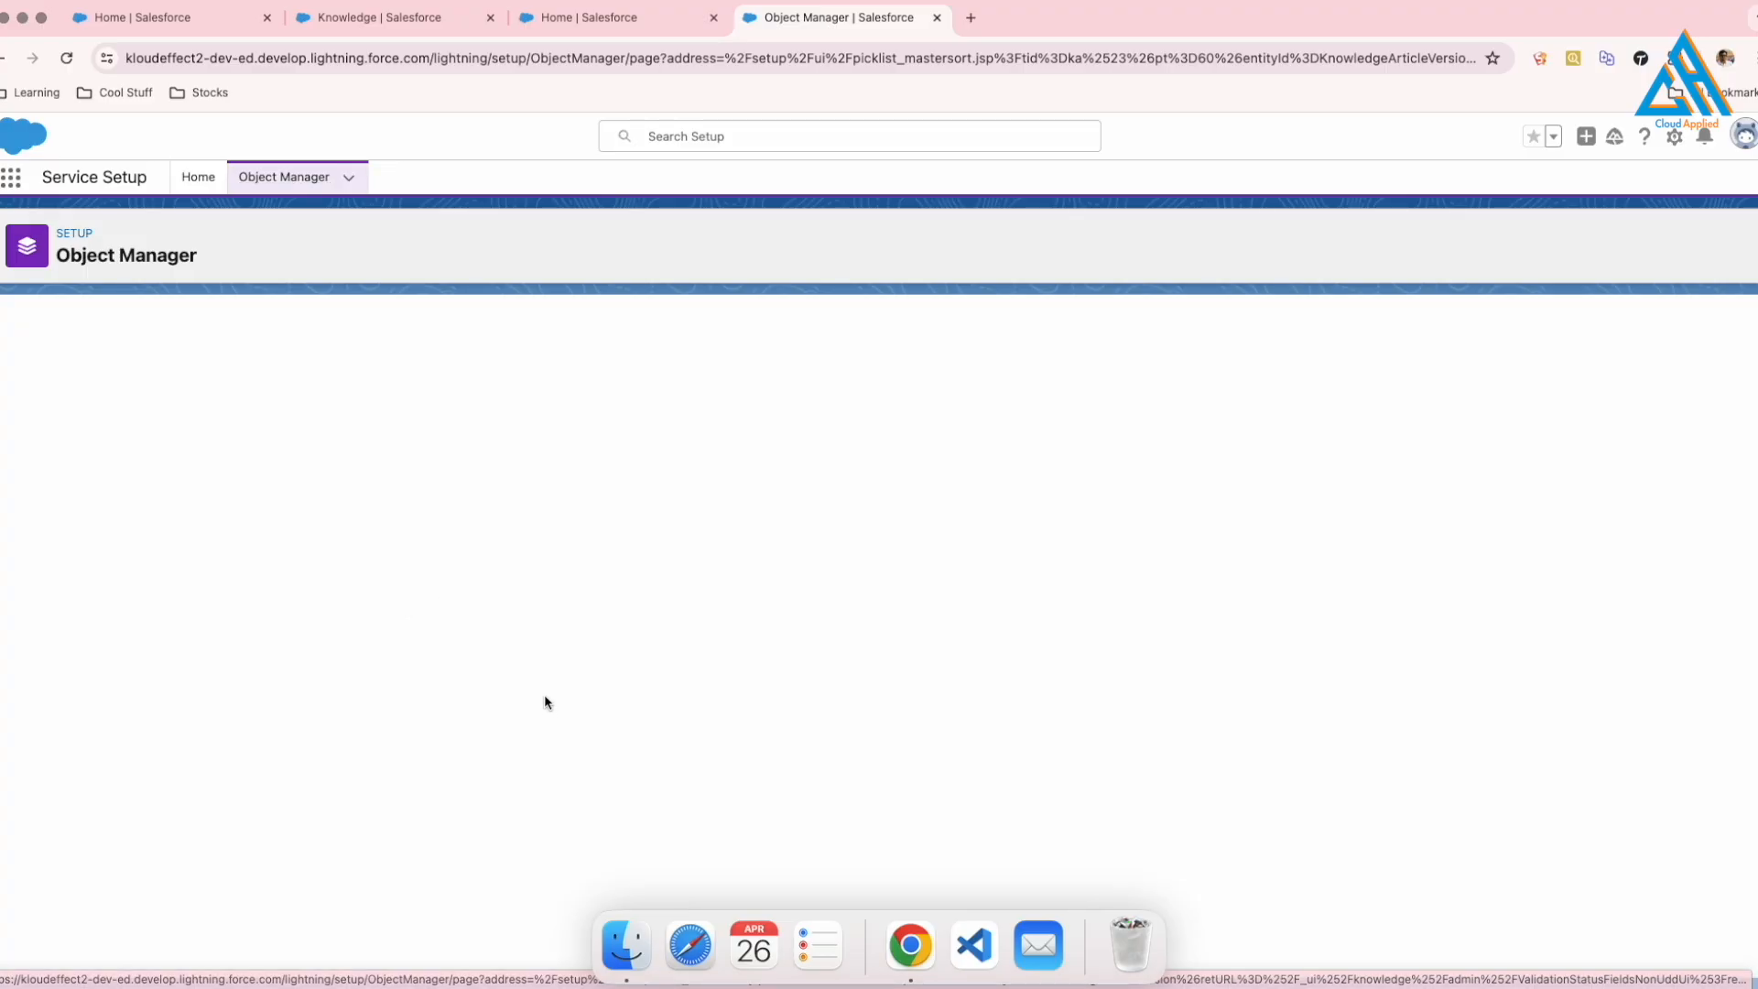
left_click(67, 57)
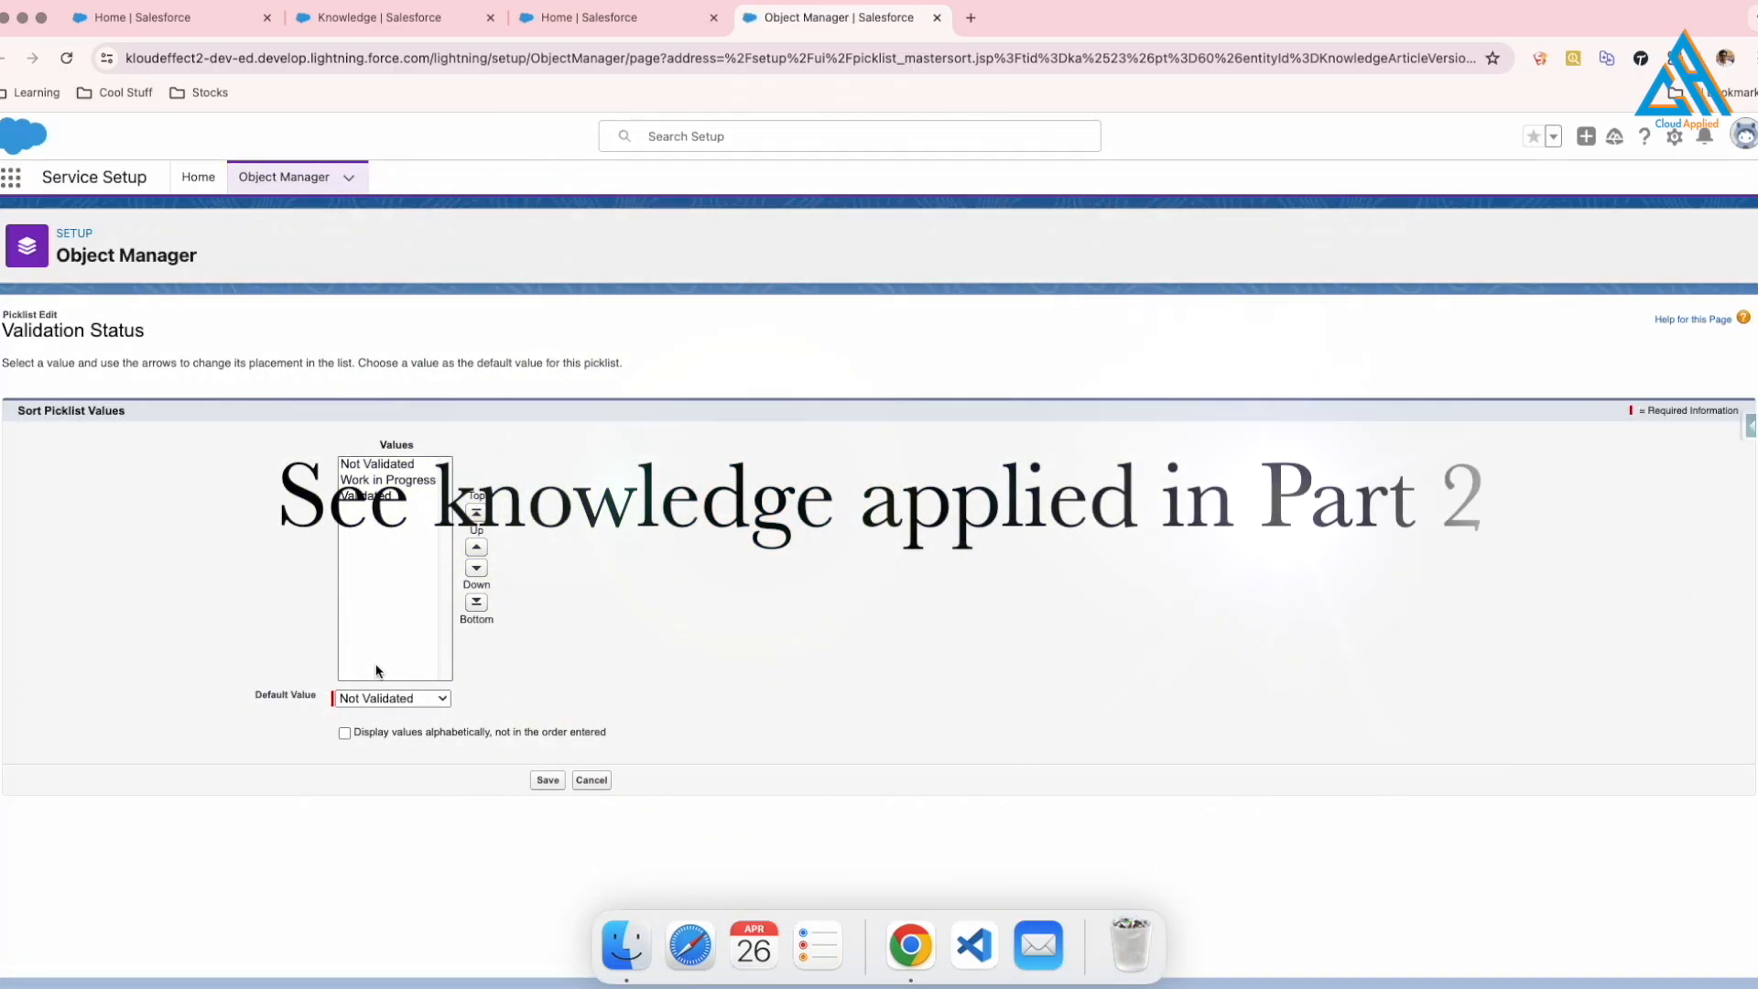
left_click(394, 698)
left_click(395, 728)
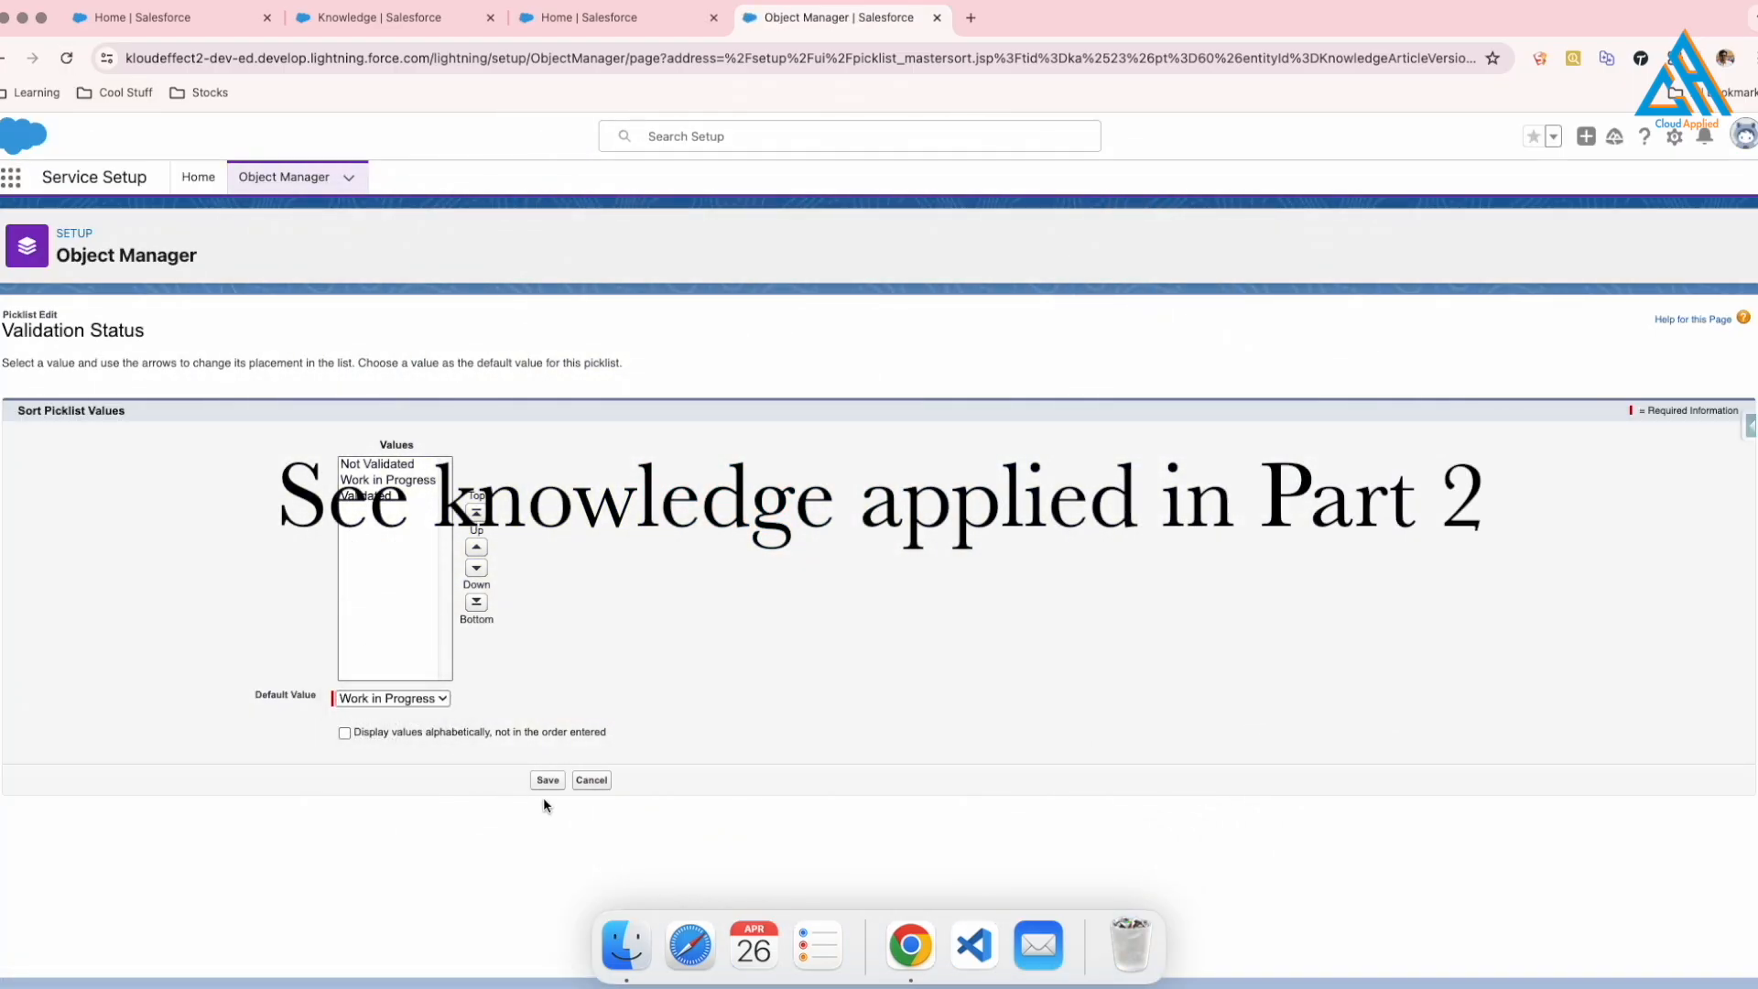